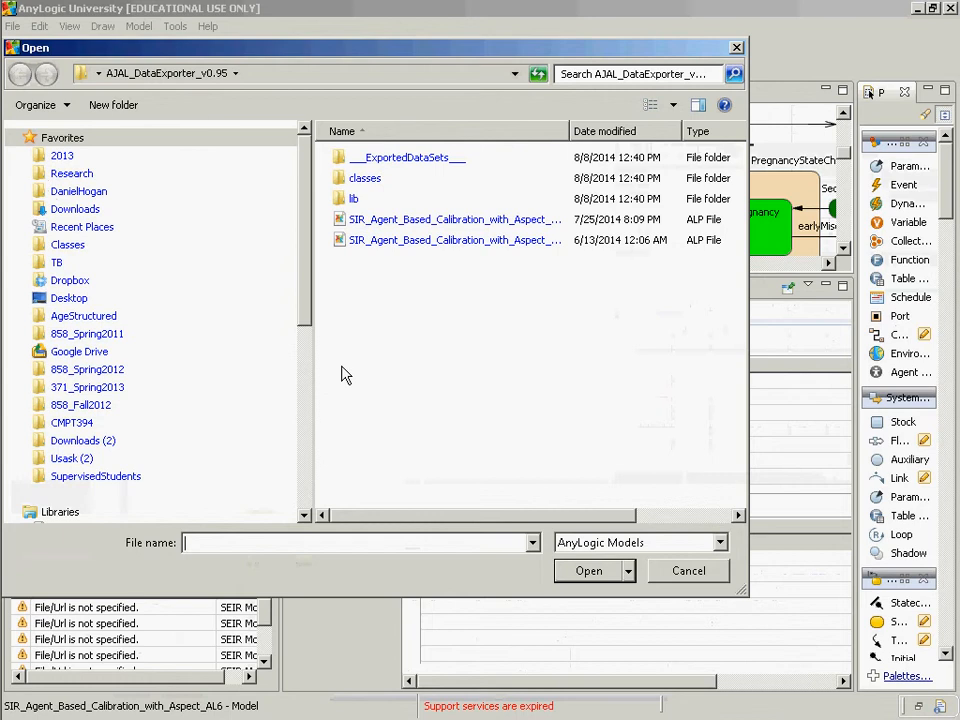
# Browse the Open dialog to the folder z:\LinuxHome\usask\Classes.
pyautogui.write('z:\\')
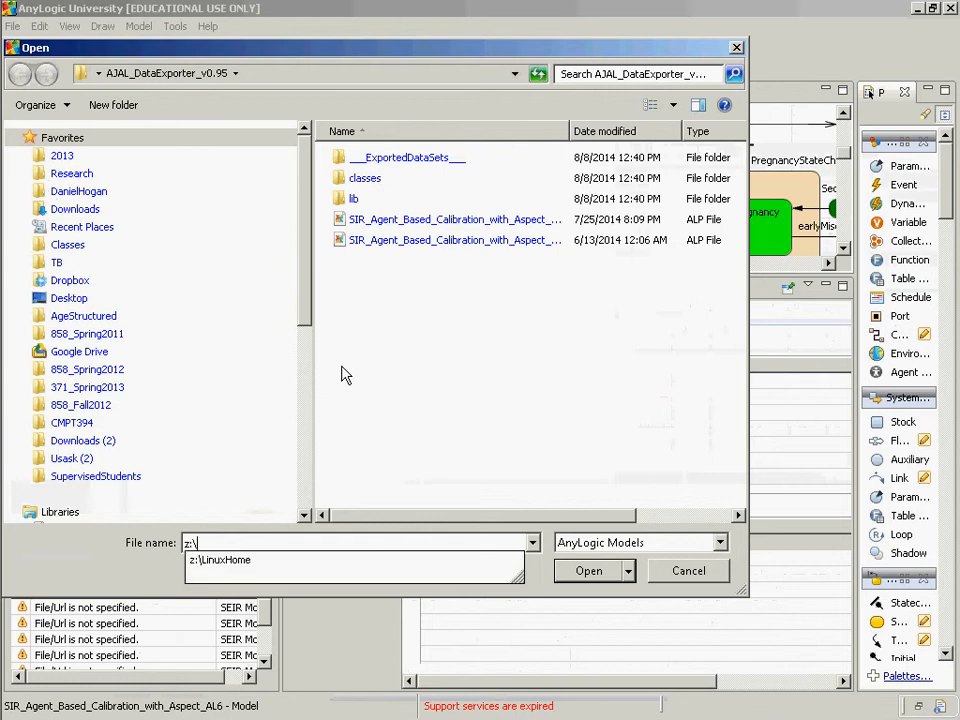
pyautogui.press('Down')
pyautogui.write('\\')
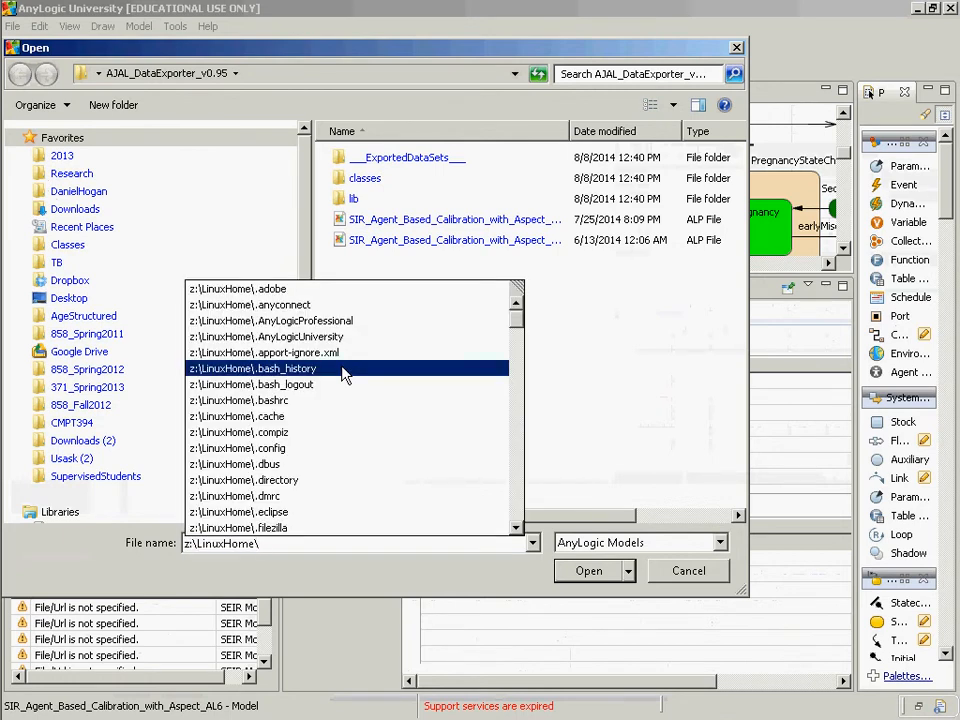
pyautogui.write('usask\\class')
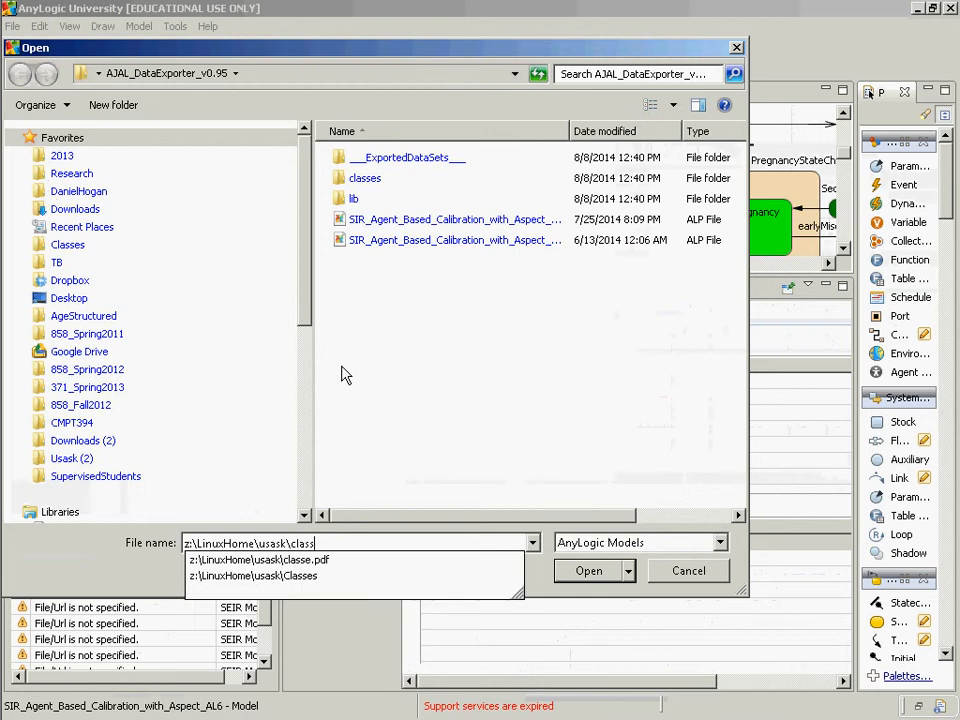
pyautogui.press('Down')
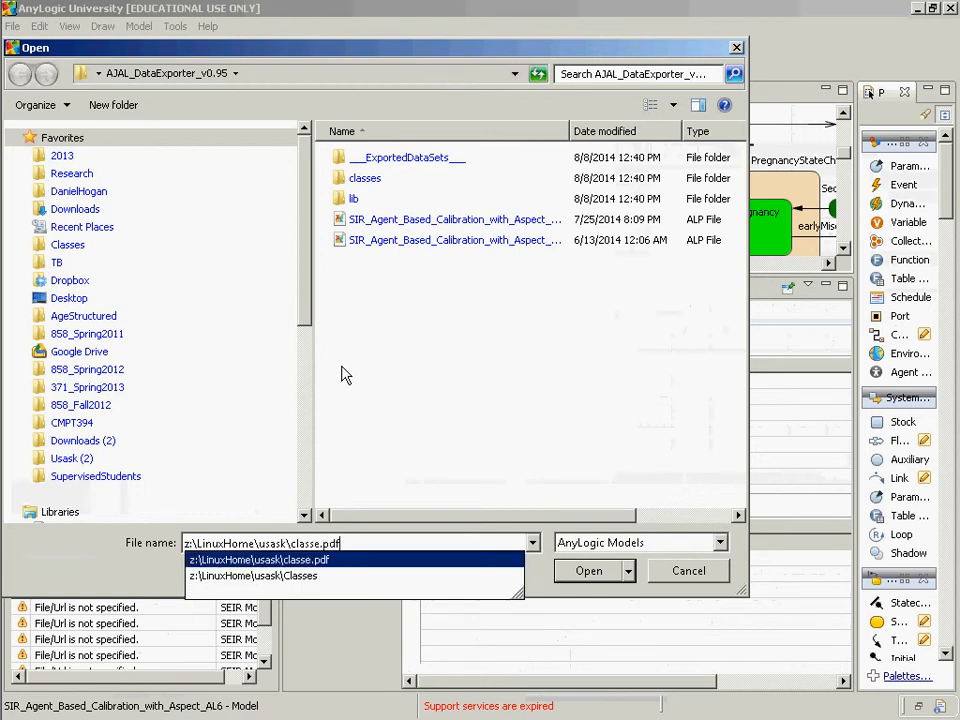
pyautogui.press('Down')
pyautogui.write('\\')
pyautogui.press('Return')
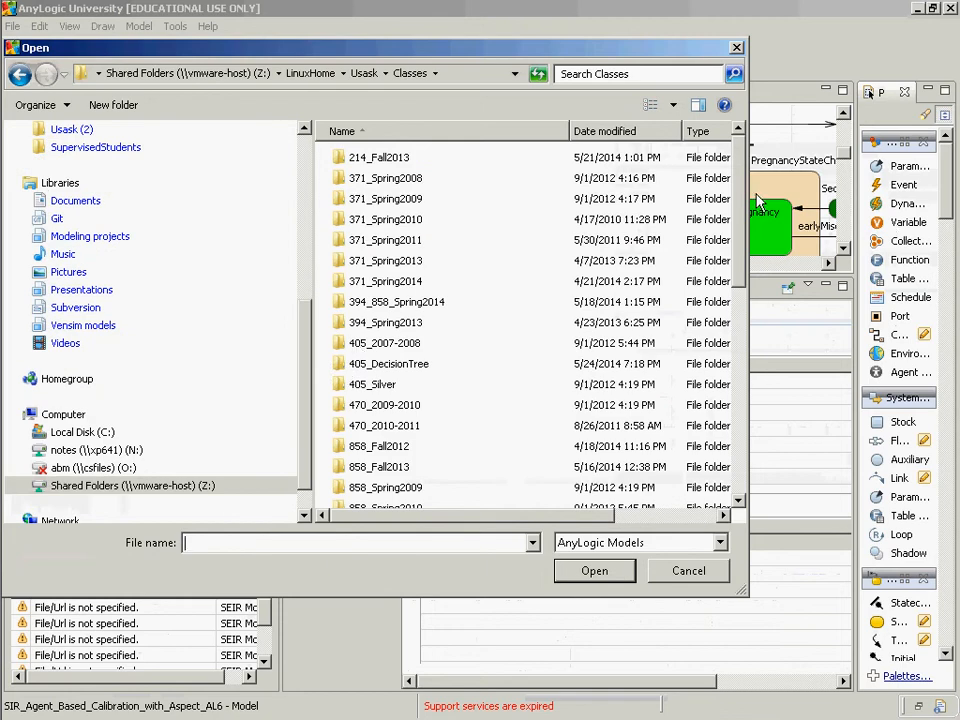
# Go into the AnyLogic7Examples folder inside ConsensusABM\ExampleModels.
pyautogui.scroll(-6, 703, 368)
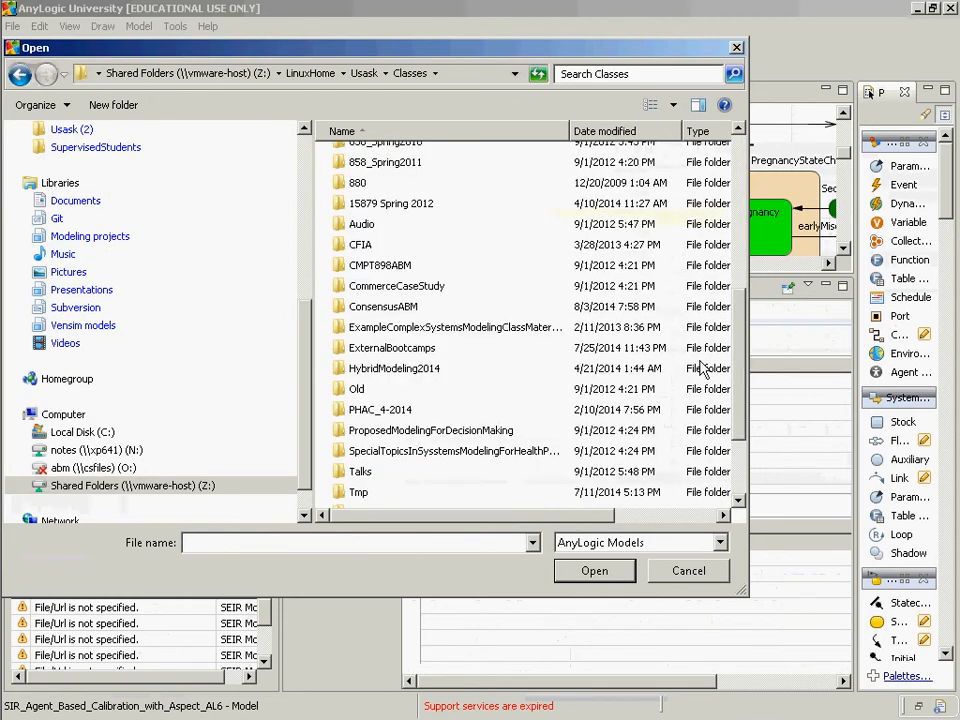
pyautogui.doubleClick(368, 307)
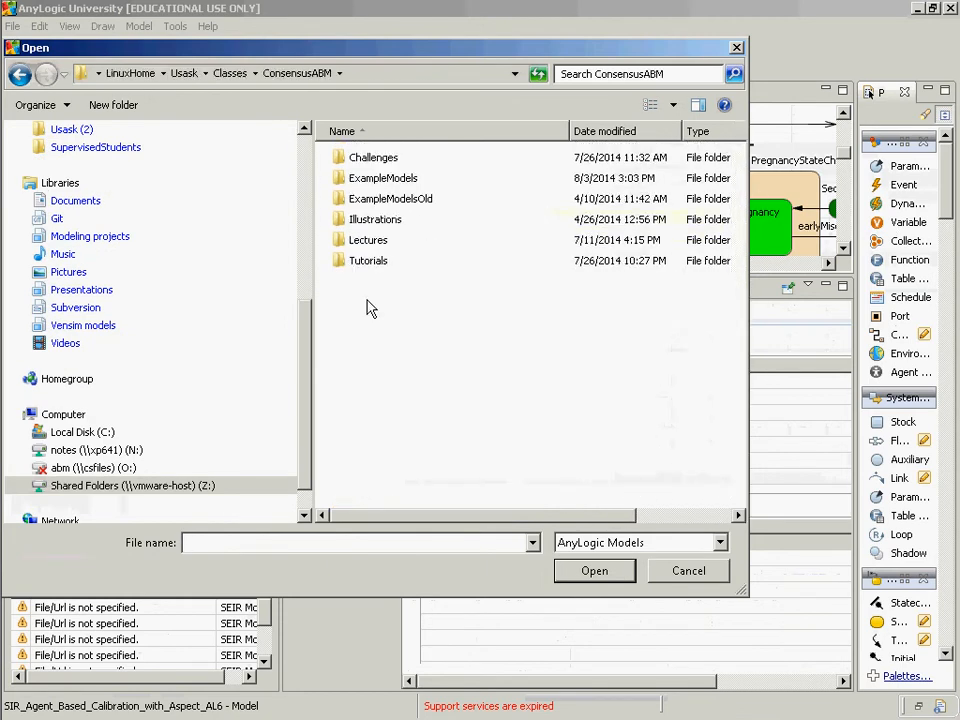
pyautogui.doubleClick(381, 179)
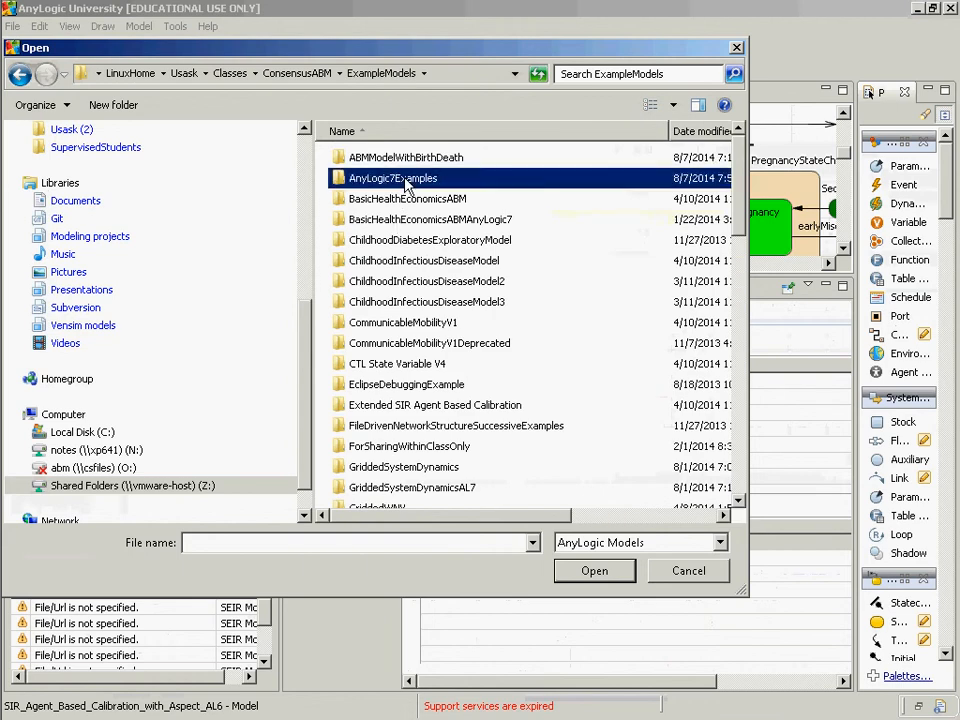
pyautogui.doubleClick(400, 178)
# Try to open the GestationalDiabetes v3.alp model from the GDM folder.
pyautogui.scroll(-4, 405, 345)
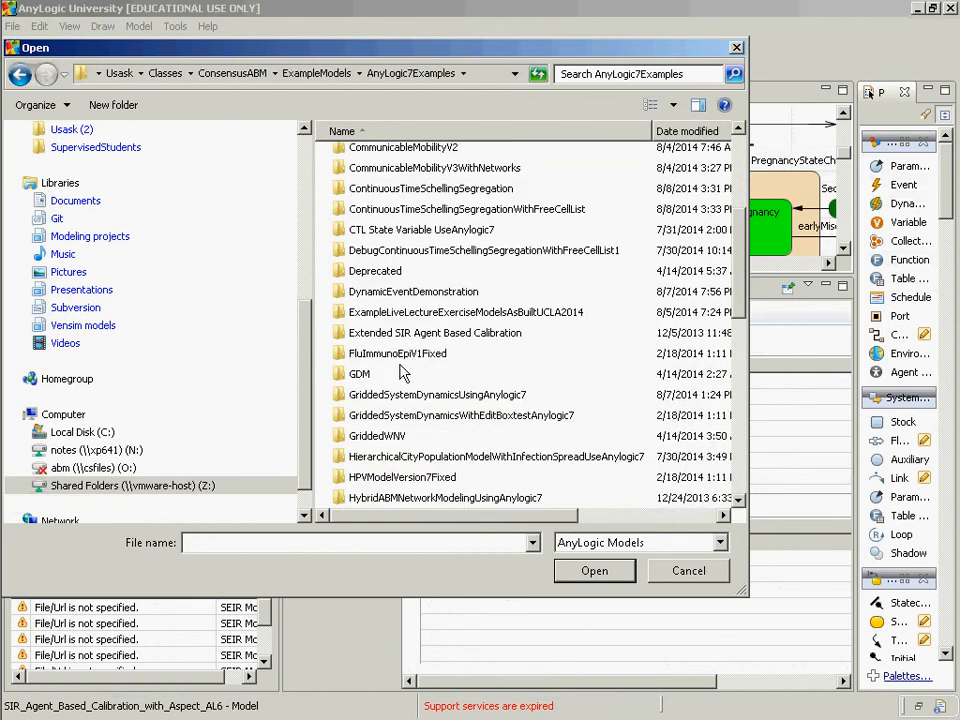
pyautogui.doubleClick(399, 373)
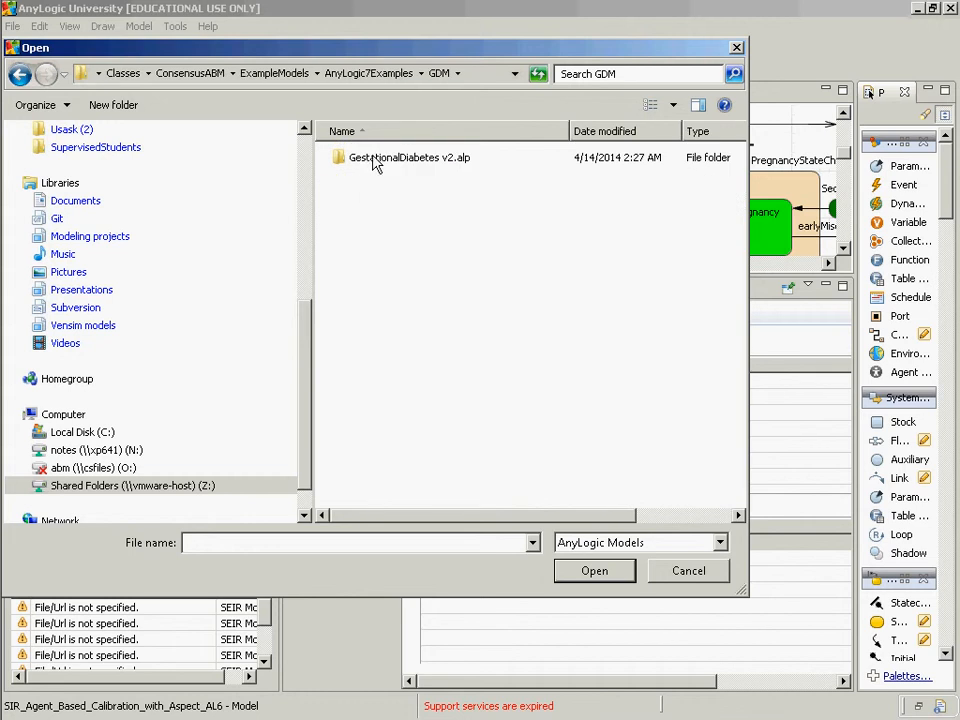
pyautogui.doubleClick(375, 164)
pyautogui.doubleClick(375, 164)
pyautogui.click(376, 165)
pyautogui.doubleClick(376, 165)
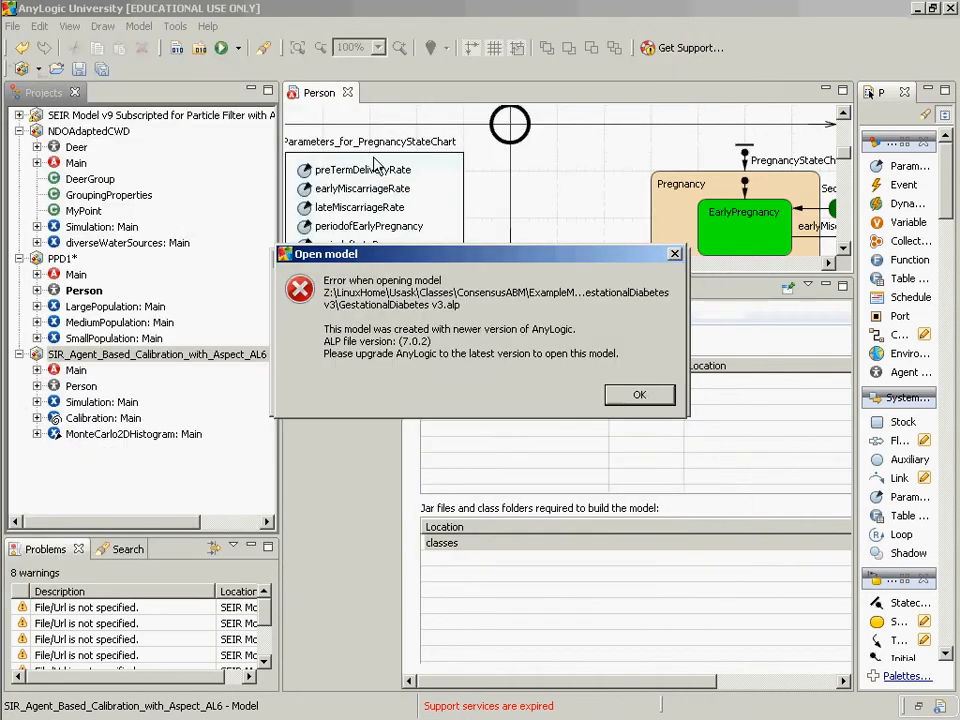
pyautogui.click(641, 395)
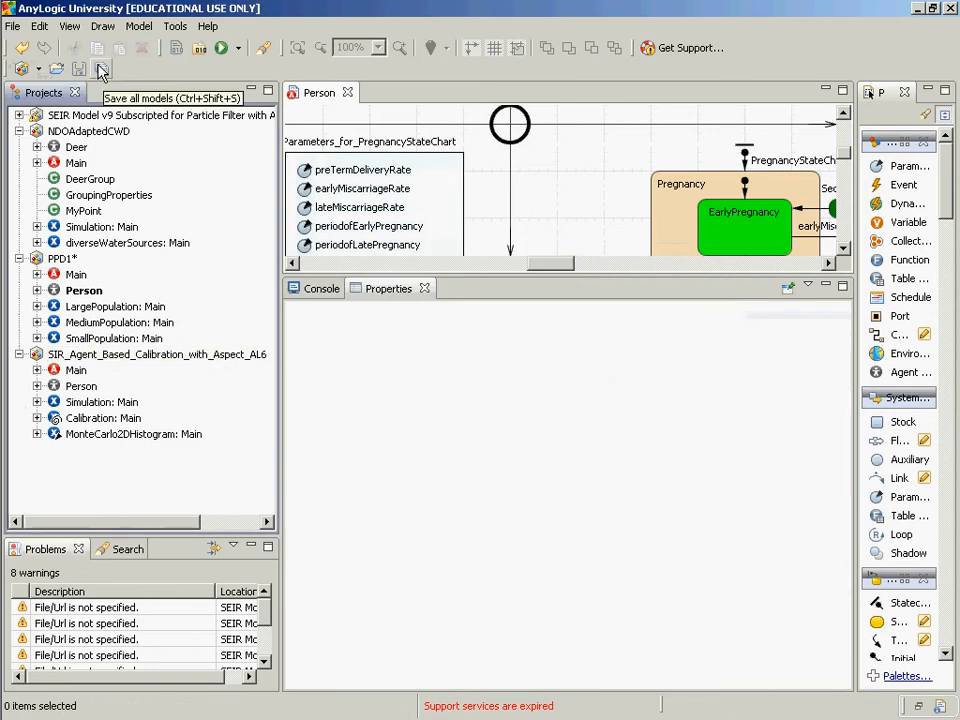
# Close AnyLogic University and switch to AnyLogic Professional.
pyautogui.click(950, 9)
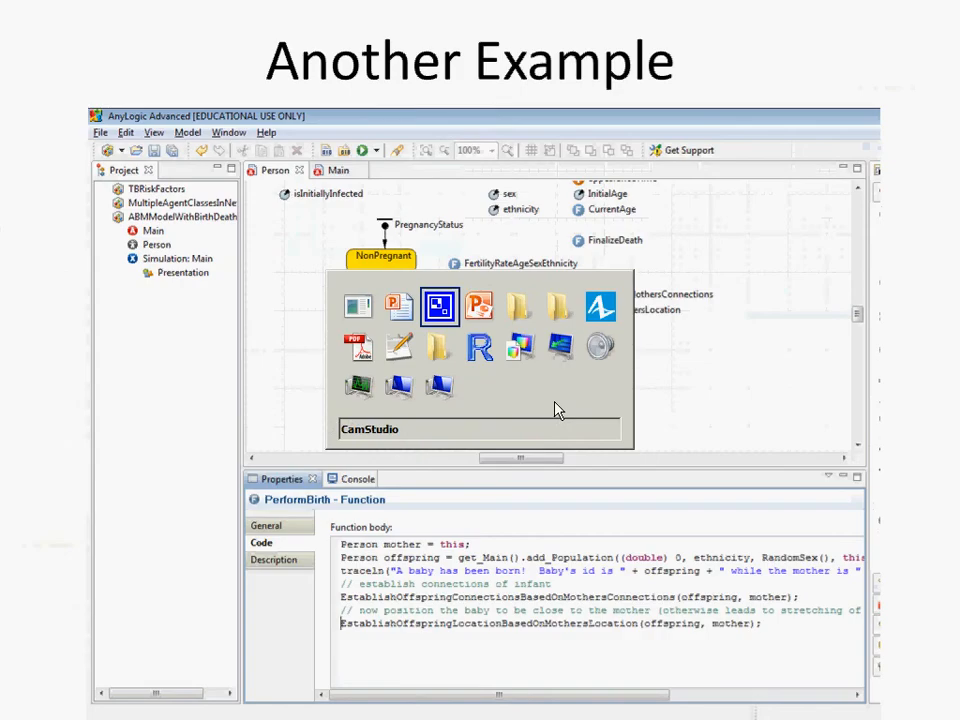
pyautogui.hotkey('alt', 'Tab')
pyautogui.hotkey('alt', 'Tab')
pyautogui.hotkey('alt', 'Tab')
pyautogui.hotkey('alt', 'Tab')
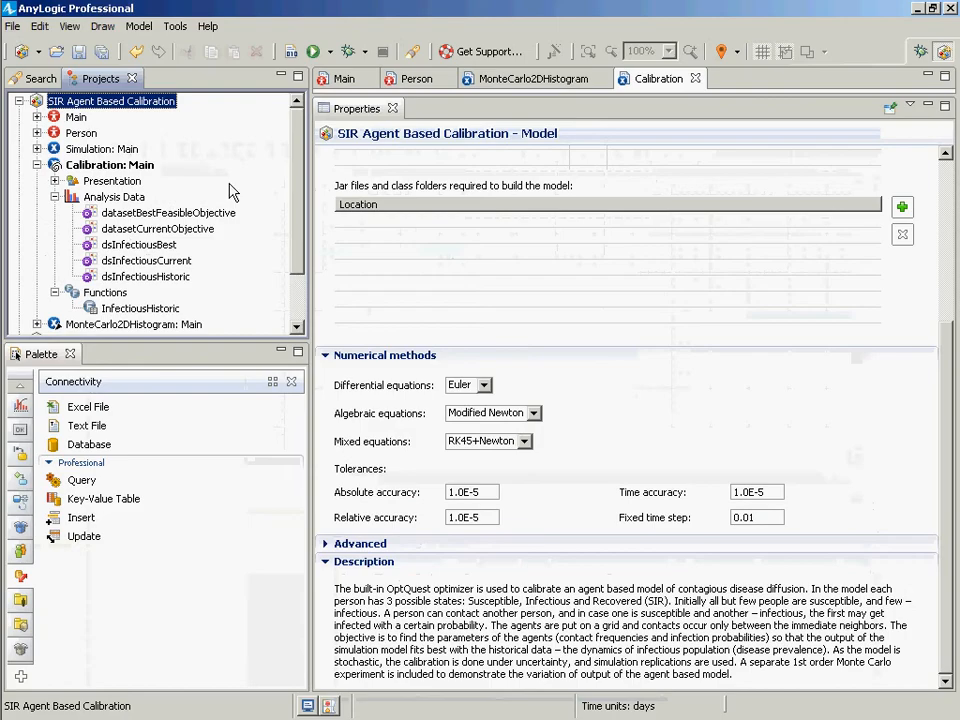
# Open the recently used GestationalDiabetes v3.alp model and enlarge the project tree area.
pyautogui.click(20, 26)
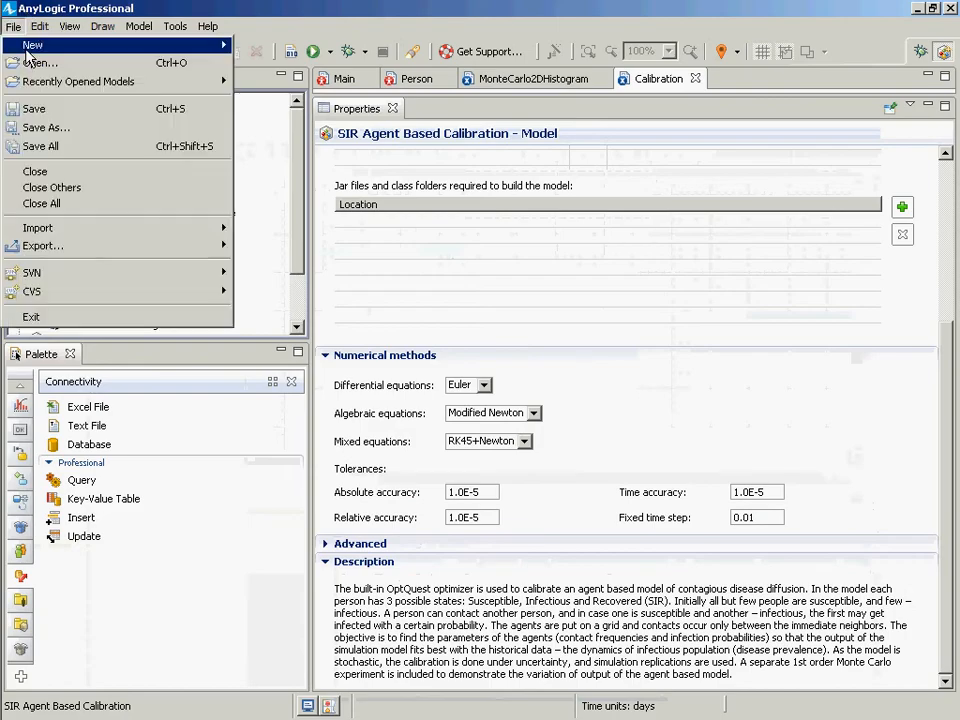
pyautogui.moveTo(45, 84)
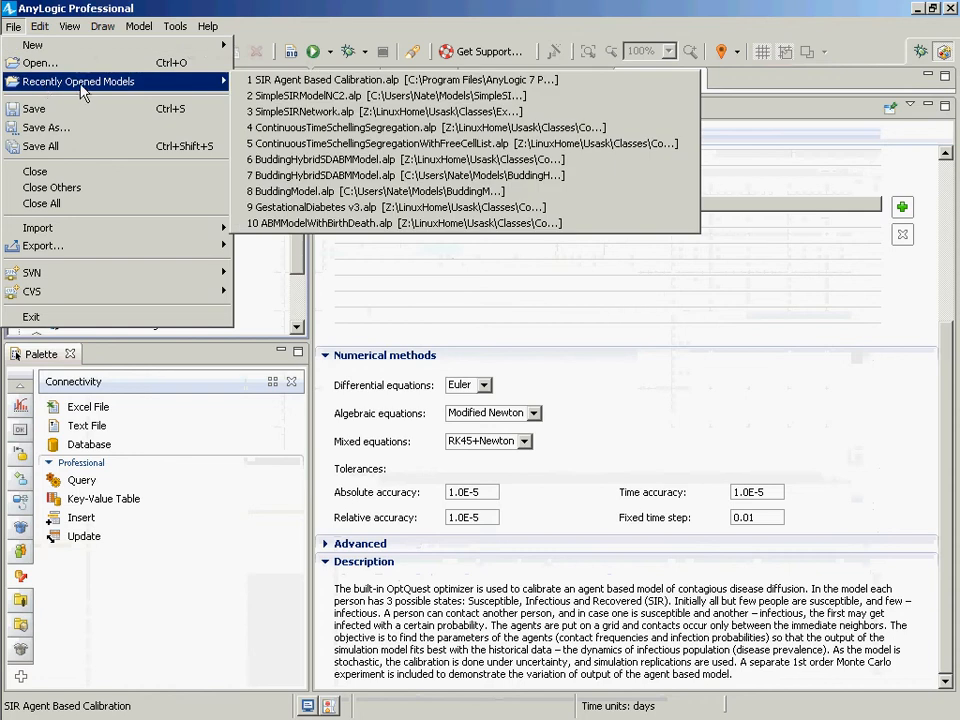
pyautogui.moveTo(185, 95)
pyautogui.click(290, 208)
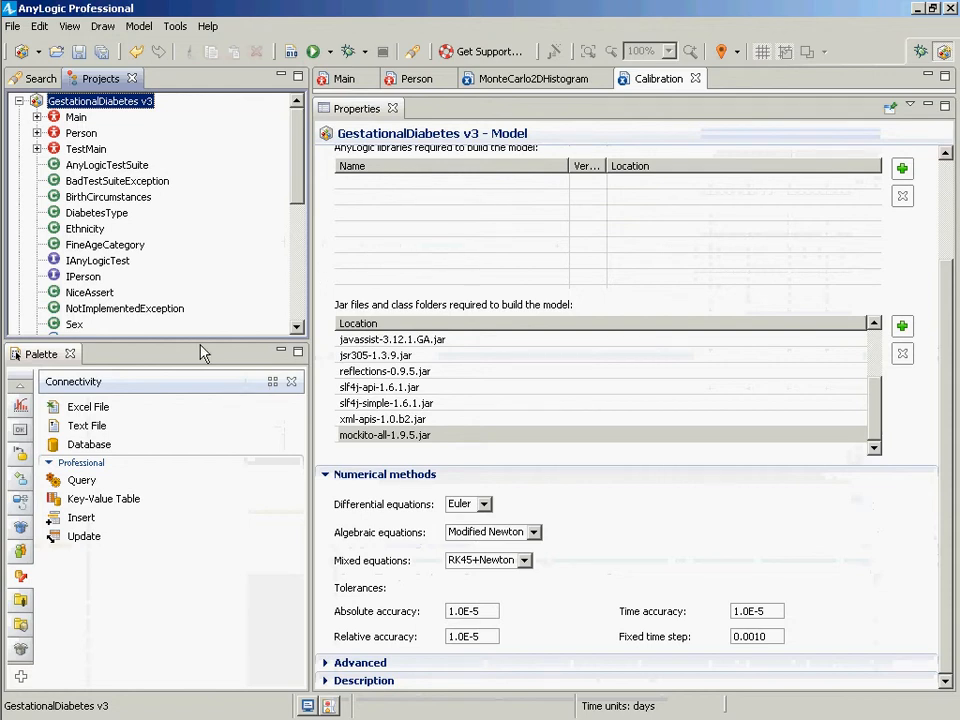
pyautogui.moveTo(198, 348); pyautogui.dragTo(193, 481)
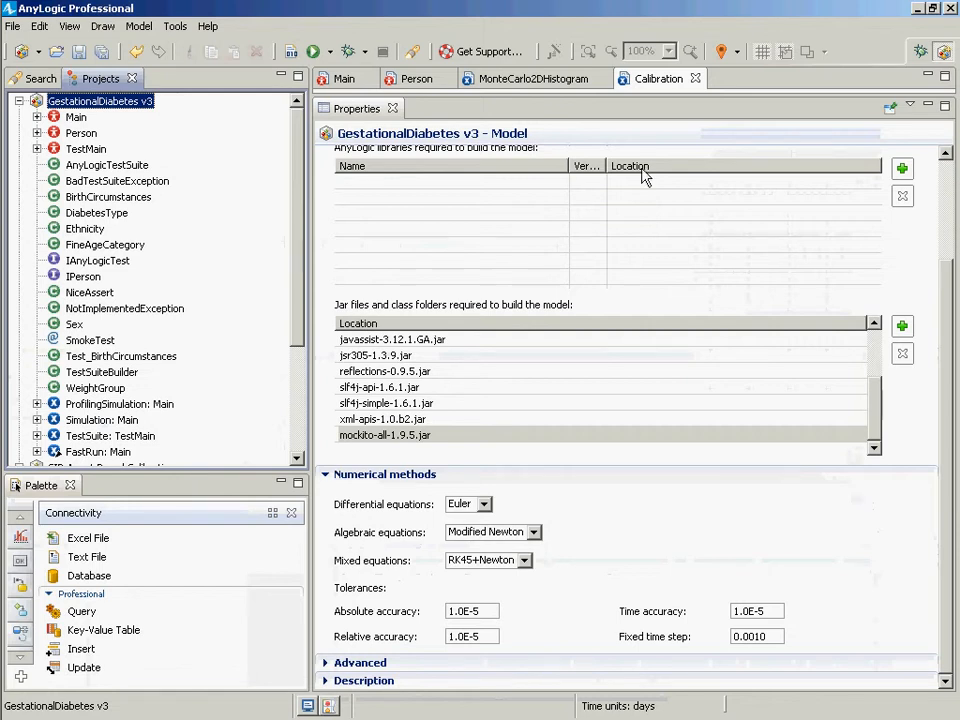
# Review the jar files and class folders required to build the GestationalDiabetes v3 model.
pyautogui.scroll(2, 872, 350)
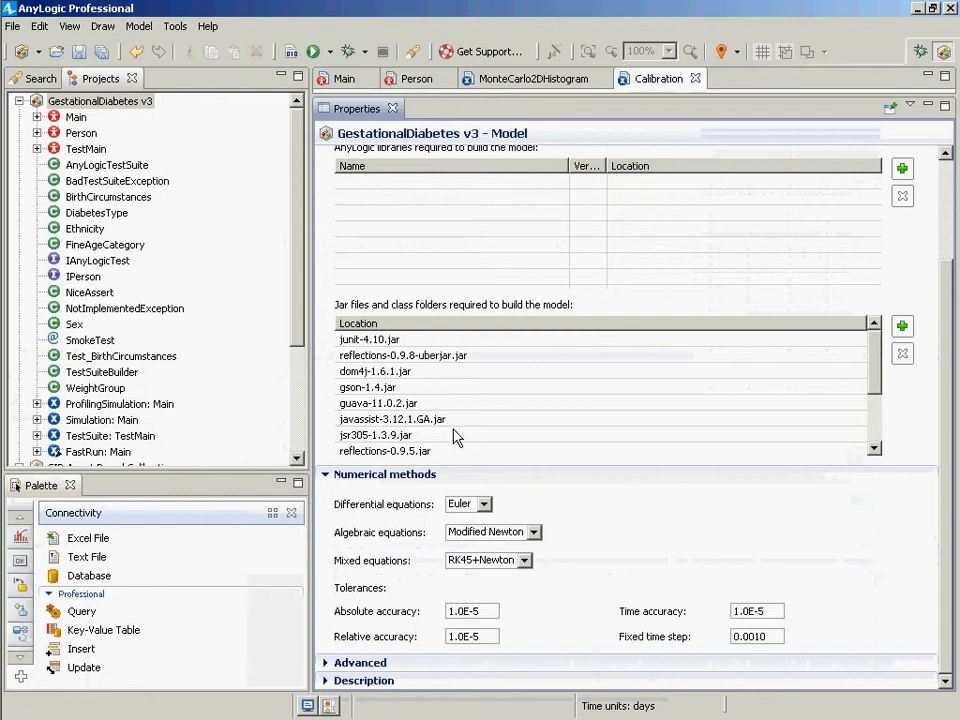
pyautogui.click(874, 425)
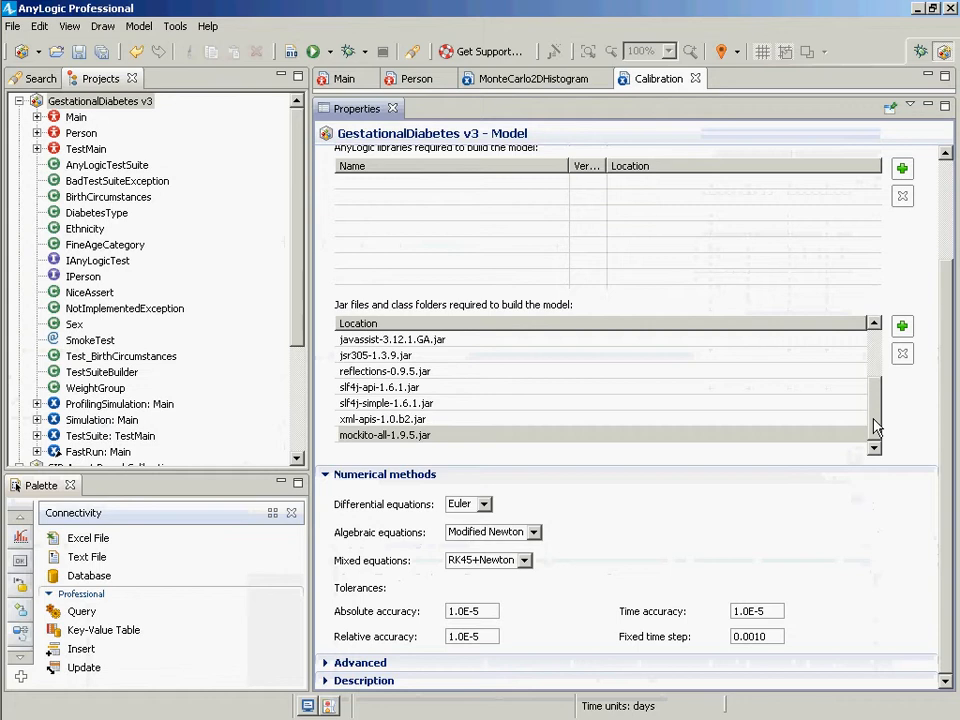
pyautogui.click(266, 236)
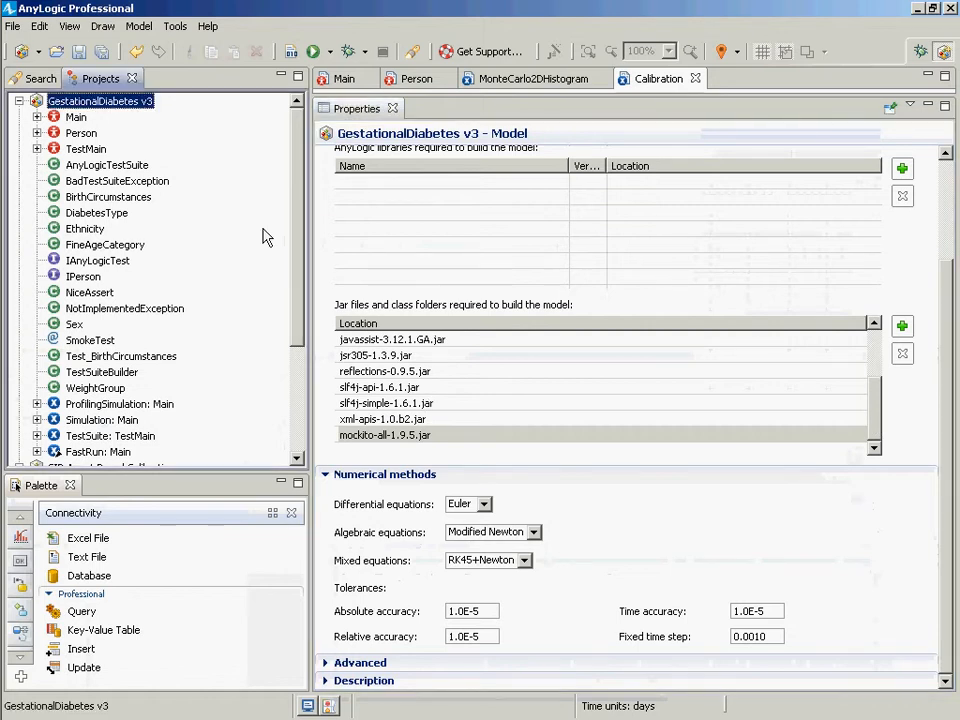
# Open the Person agent type of GestationalDiabetes v3 and expand its contents in the project tree.
pyautogui.click(86, 136)
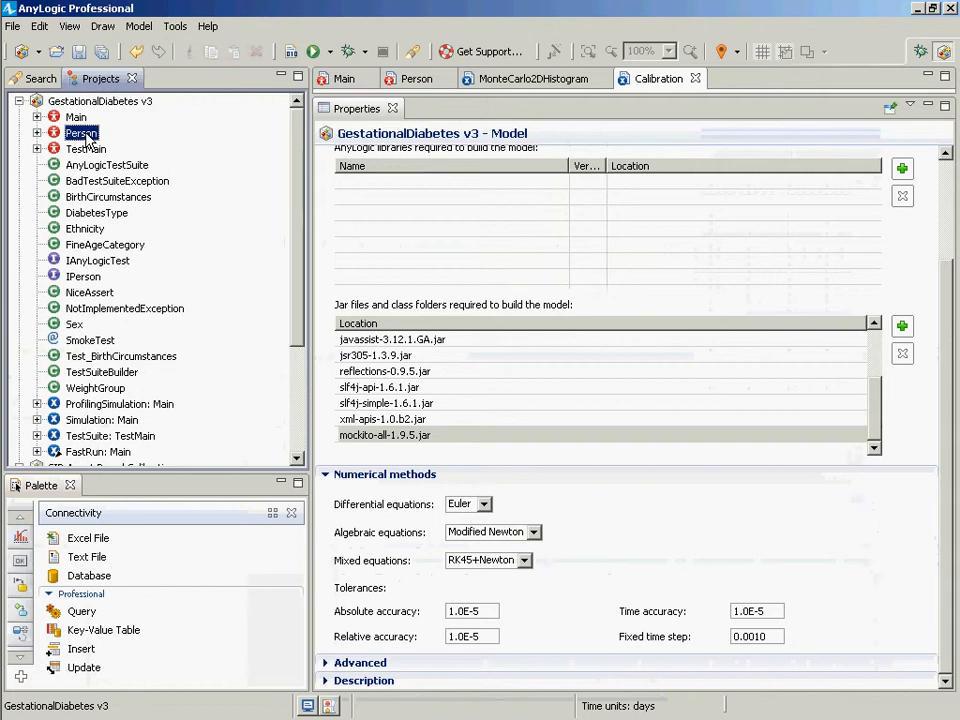
pyautogui.doubleClick(86, 136)
pyautogui.click(36, 133)
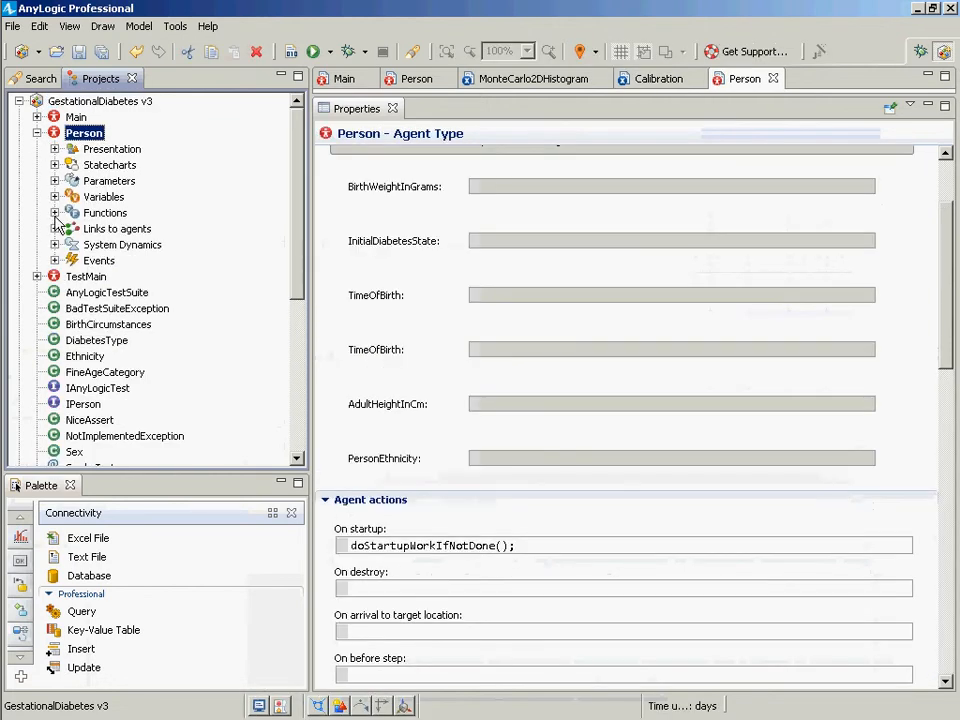
# View Person's Variables in the project tree, collapse them again and expand its Functions.
pyautogui.click(55, 197)
pyautogui.click(54, 101)
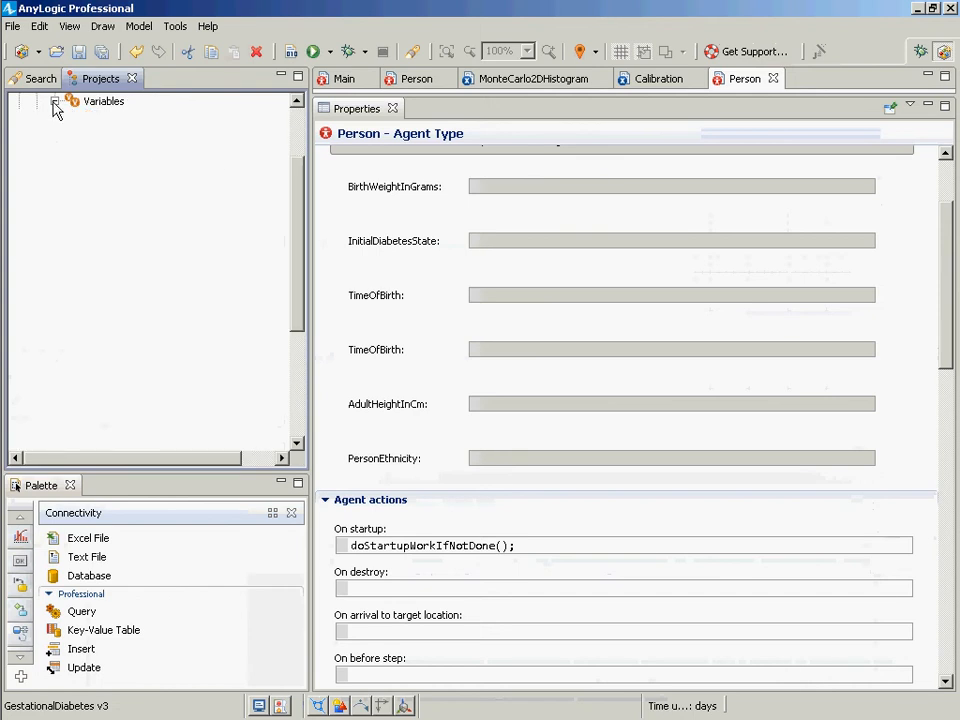
pyautogui.click(54, 101)
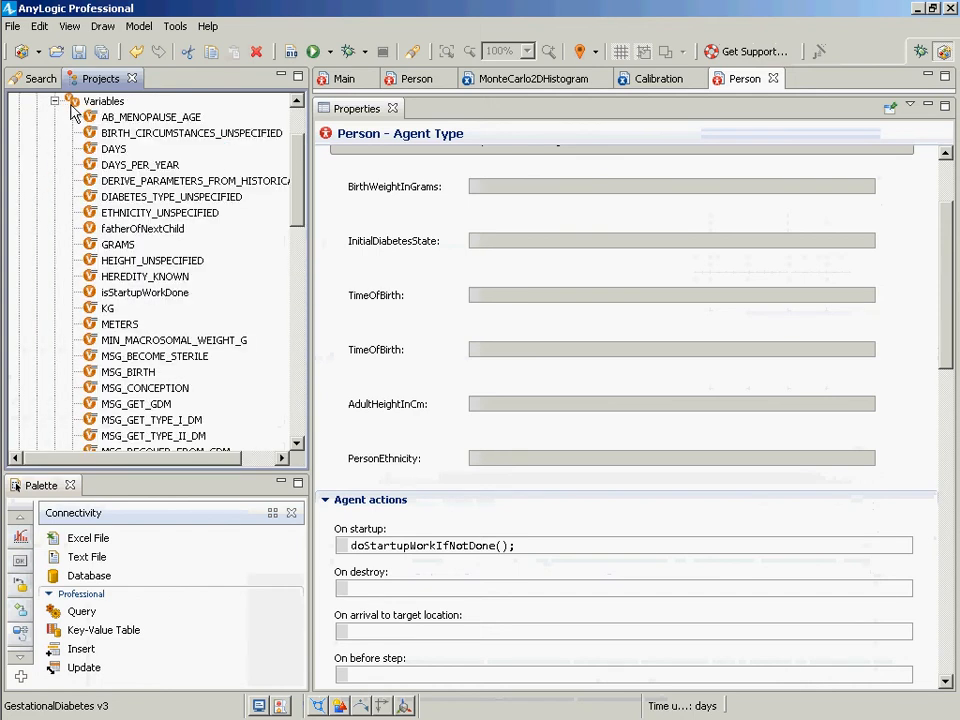
pyautogui.click(54, 101)
pyautogui.click(54, 117)
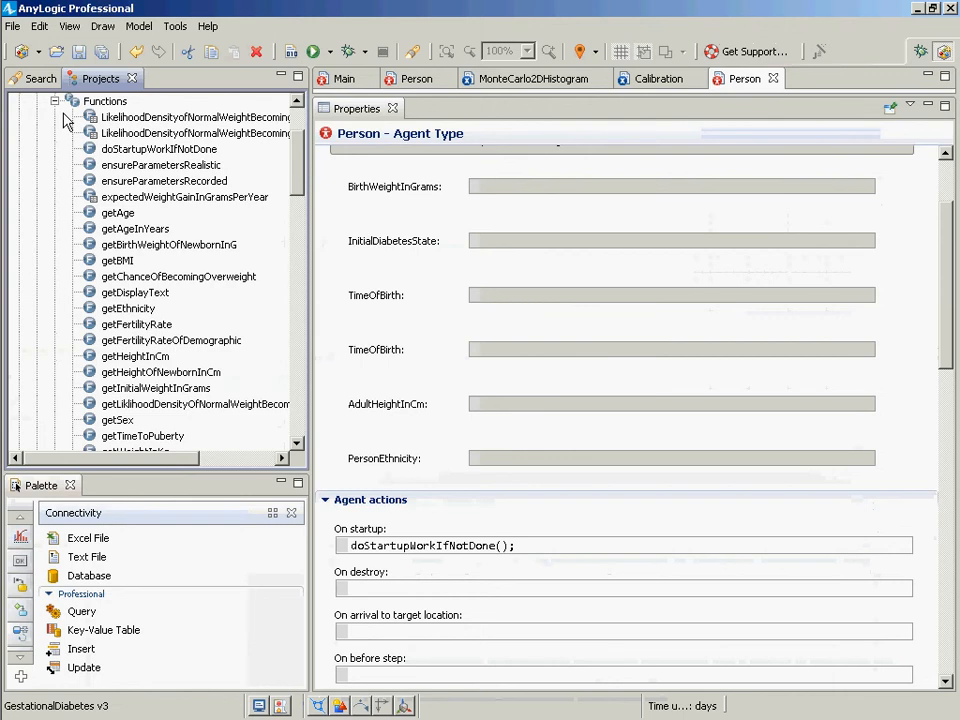
pyautogui.scroll(3, 88, 140)
pyautogui.scroll(-2, 88, 130)
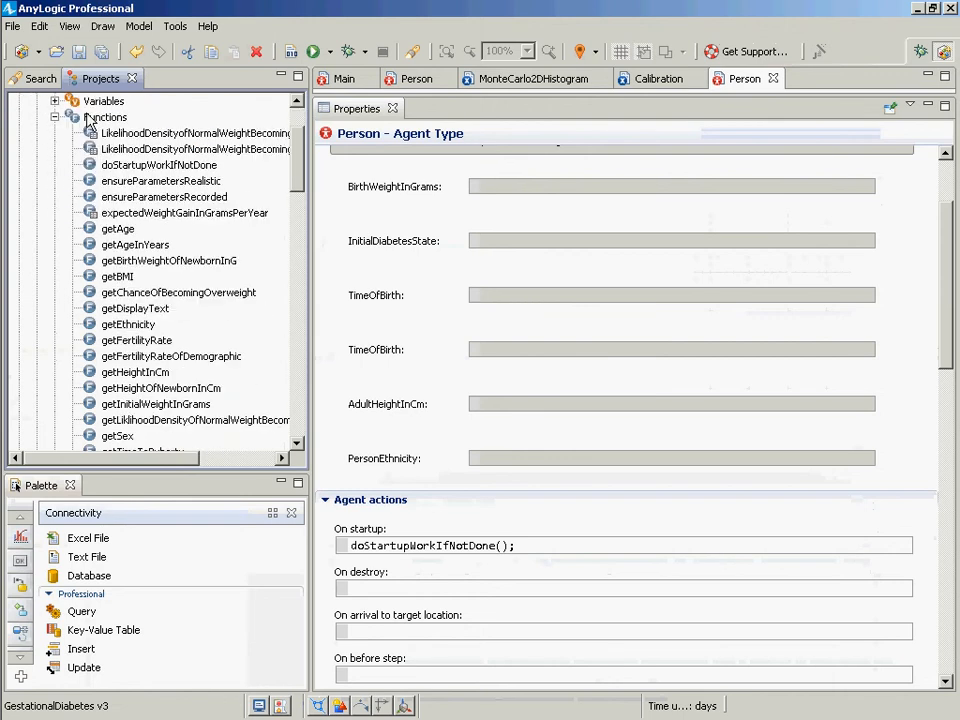
# Examine the ensureParametersRealistic function's settings, assertion code and description.
pyautogui.click(110, 181)
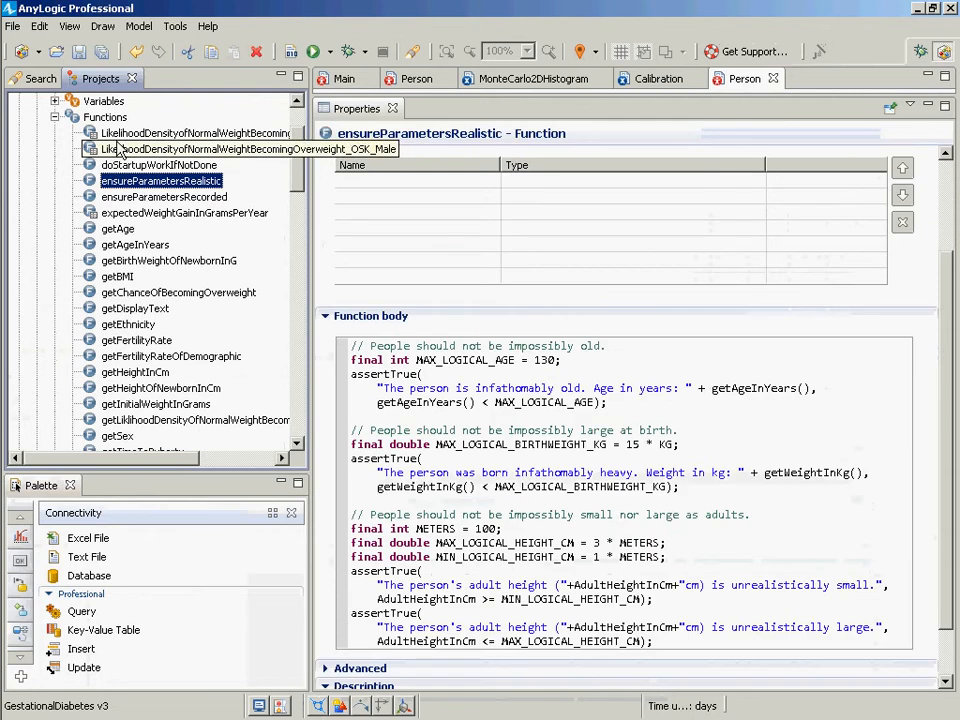
pyautogui.click(948, 202)
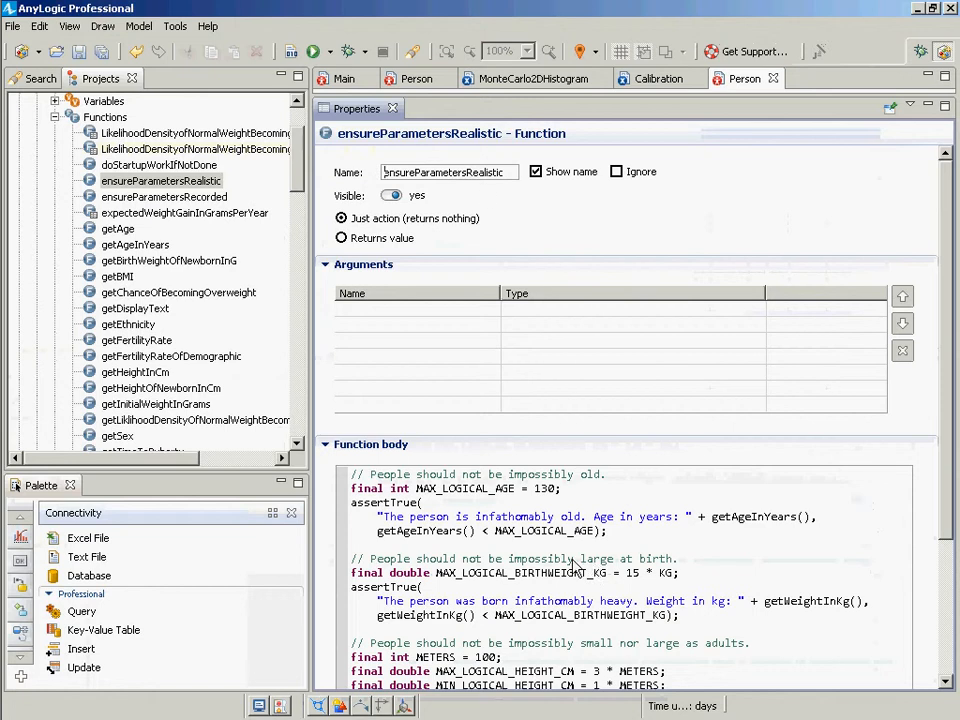
pyautogui.scroll(-3, 570, 560)
pyautogui.scroll(-1, 567, 560)
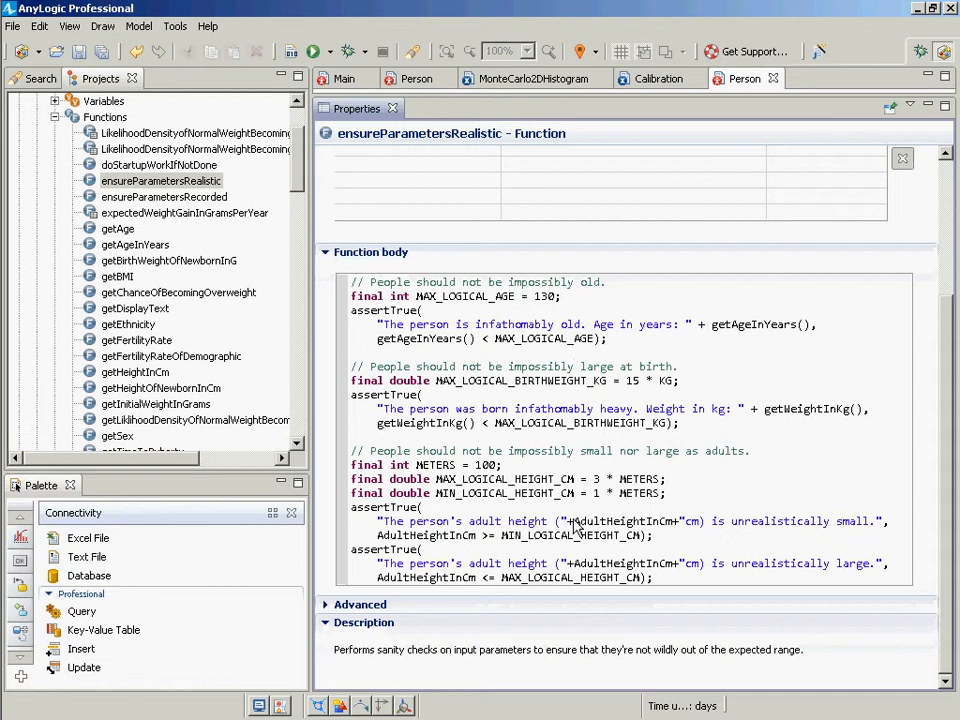
pyautogui.scroll(3, 445, 355)
pyautogui.scroll(-3, 452, 349)
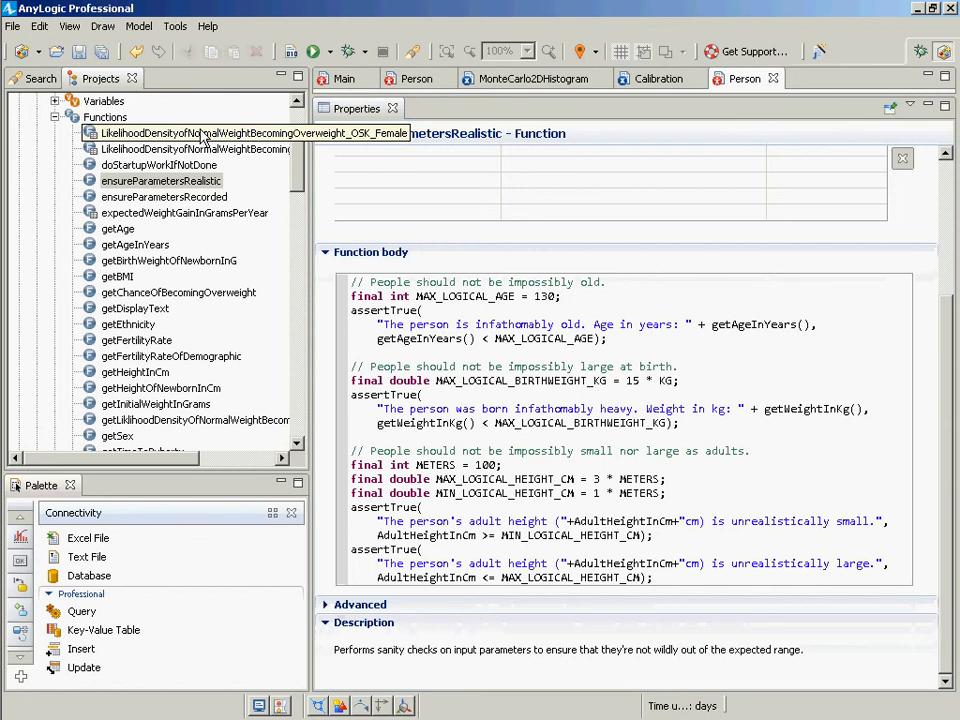
# Look through Person's other functions, from the OSK_Female overweight table function and getAge to getChanceOfBecomingOverweight and getEthnicity.
pyautogui.click(160, 134)
pyautogui.click(123, 231)
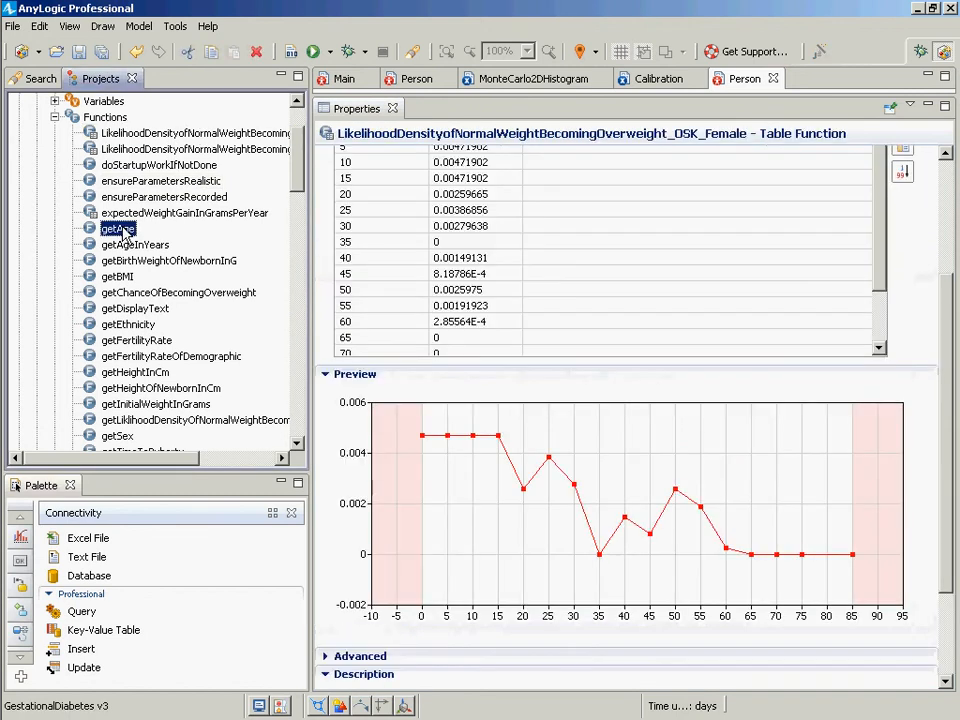
pyautogui.click(125, 245)
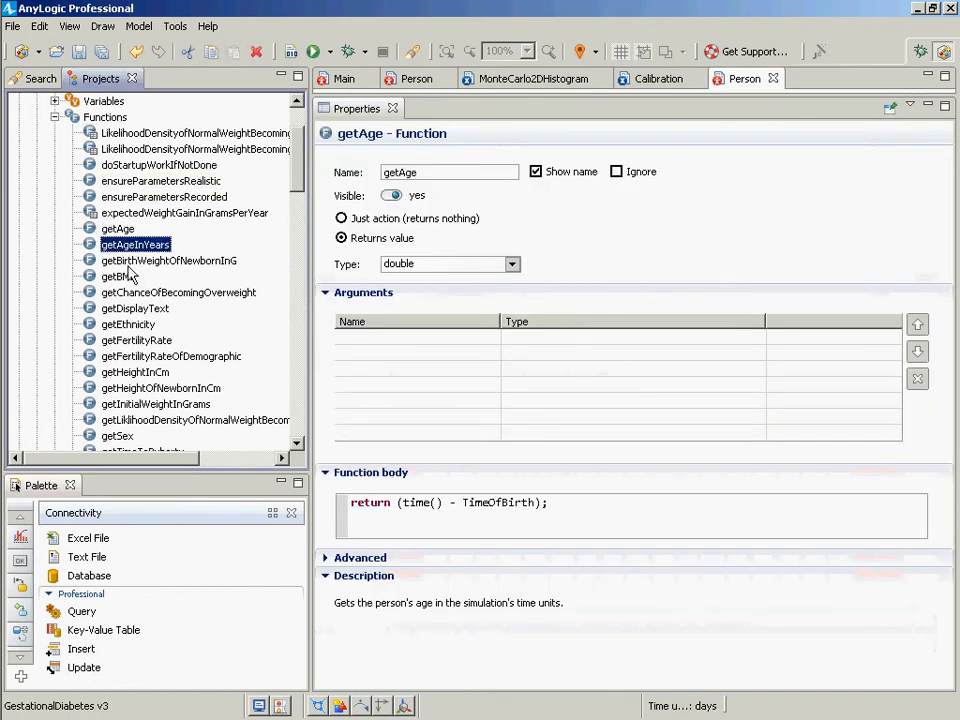
pyautogui.click(126, 262)
pyautogui.click(117, 295)
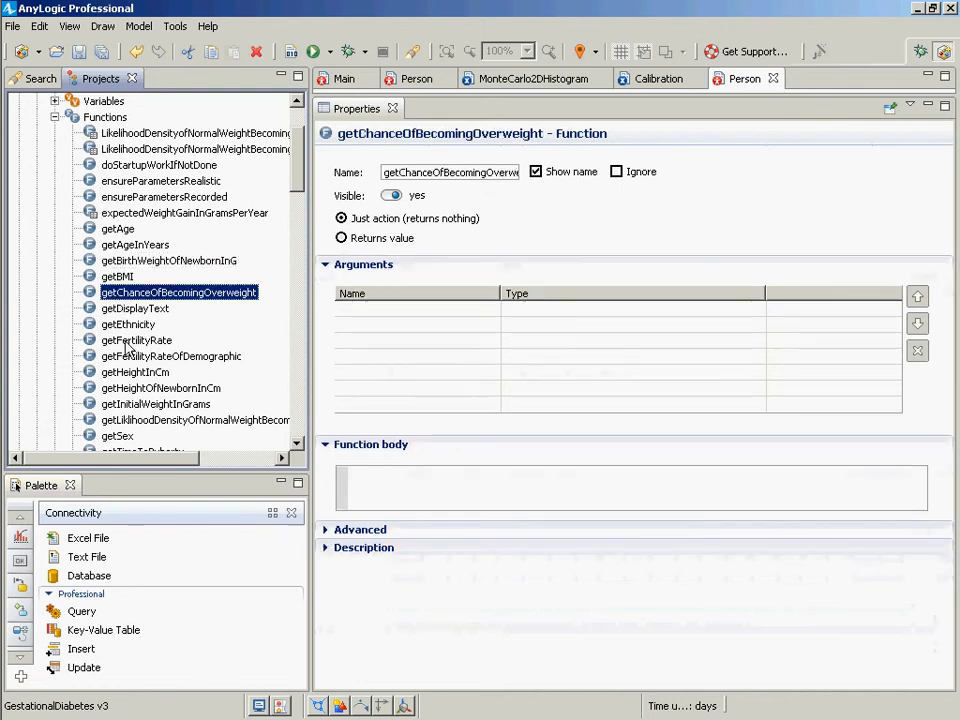
pyautogui.click(130, 324)
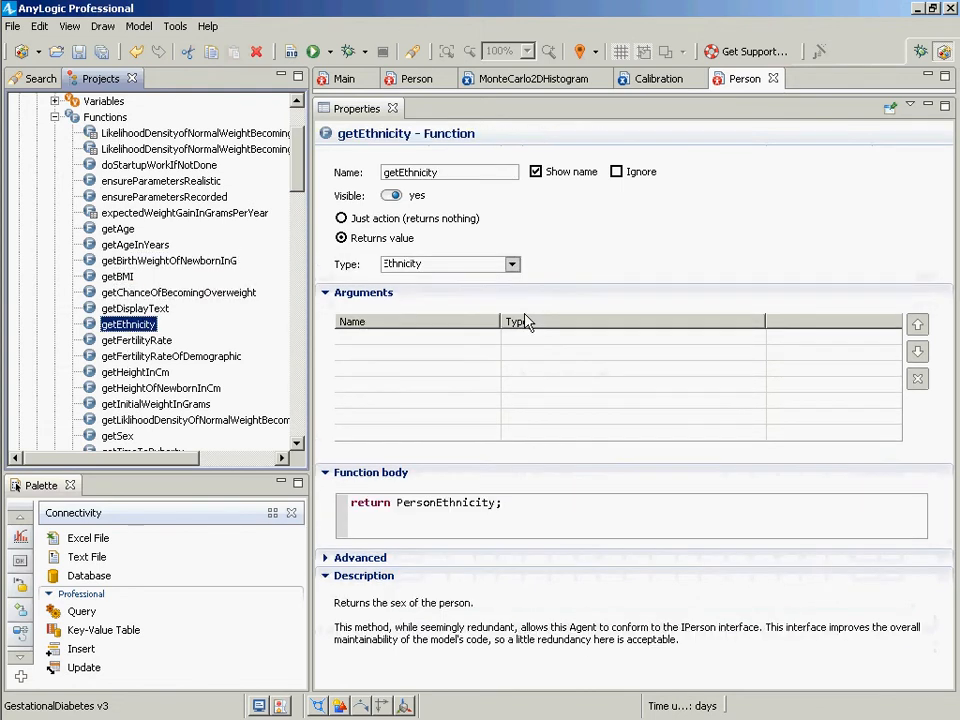
# View the getBMI function of the GestationalDiabetes v3 Person agent.
pyautogui.scroll(-1, 364, 399)
pyautogui.scroll(2, 345, 394)
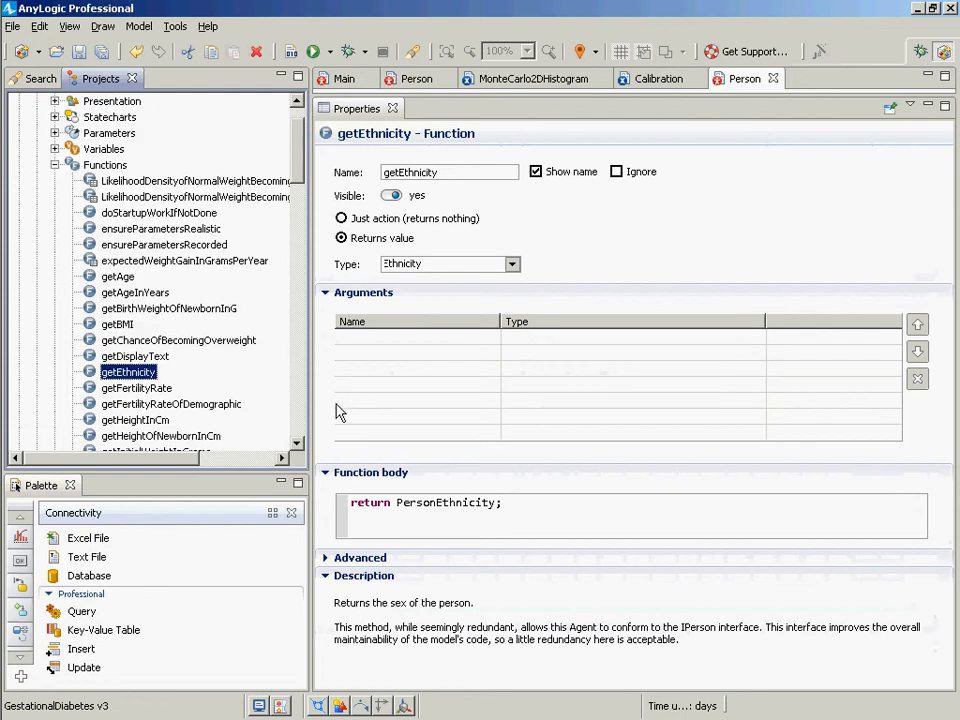
pyautogui.scroll(-3, 268, 422)
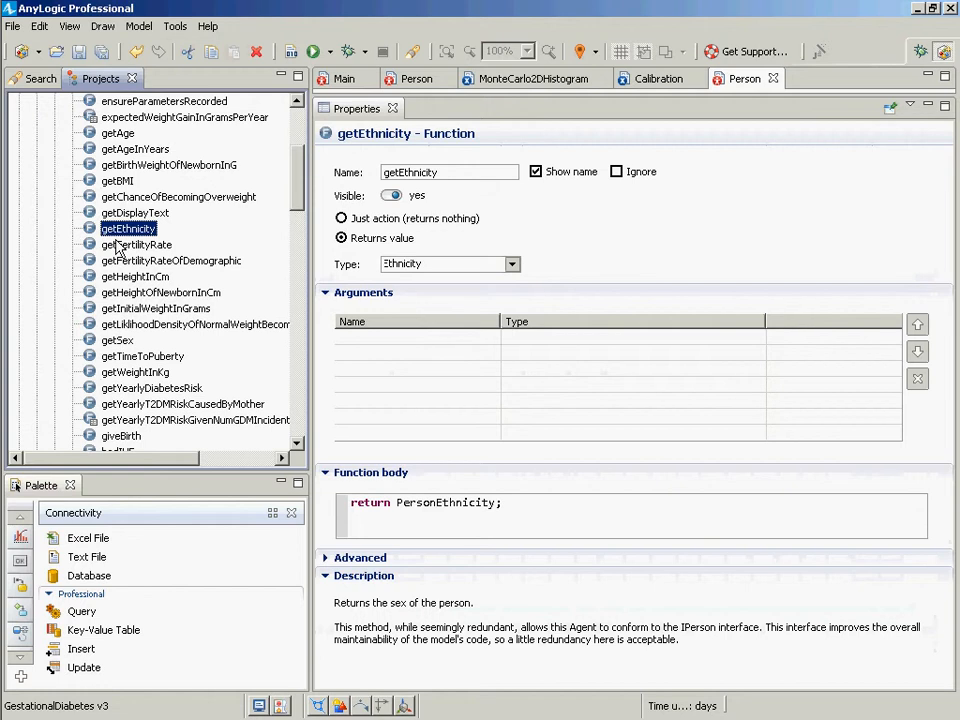
pyautogui.click(112, 181)
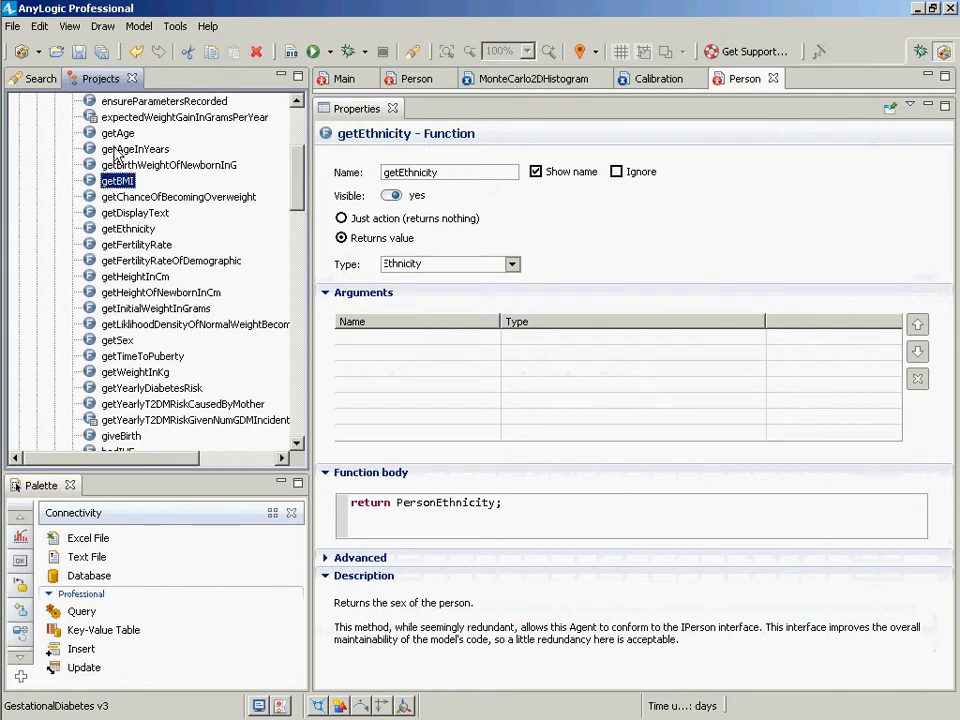
# Look through Person's updateVisualization, validateParameters and verifyCanGetGestationalDiabetes functions at the end of its function list.
pyautogui.scroll(-1, 200, 404)
pyautogui.scroll(-3, 200, 404)
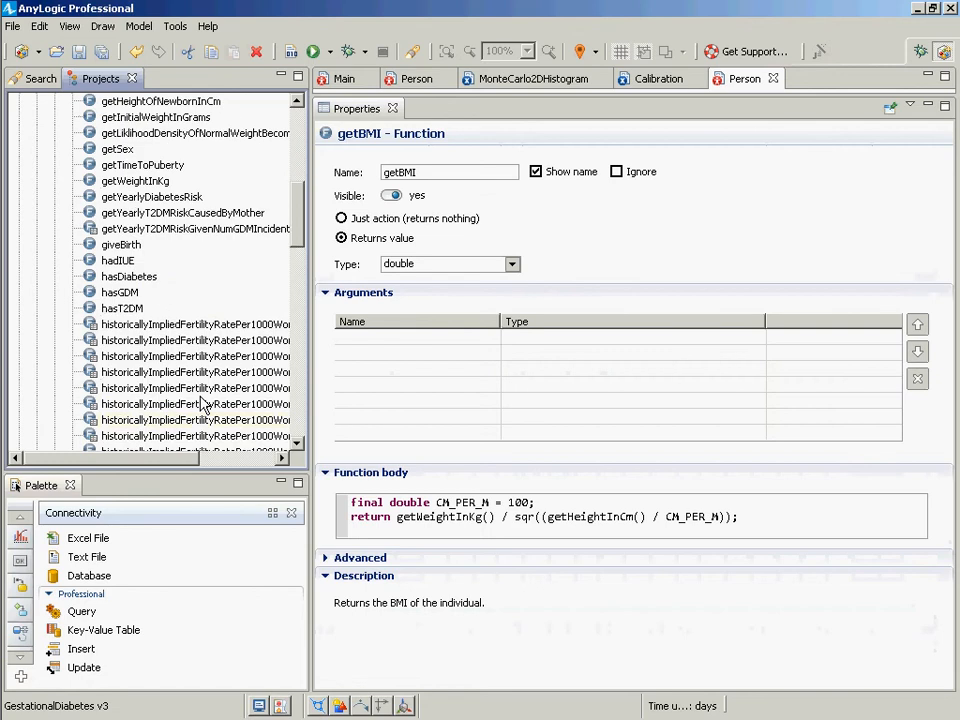
pyautogui.scroll(-9, 152, 322)
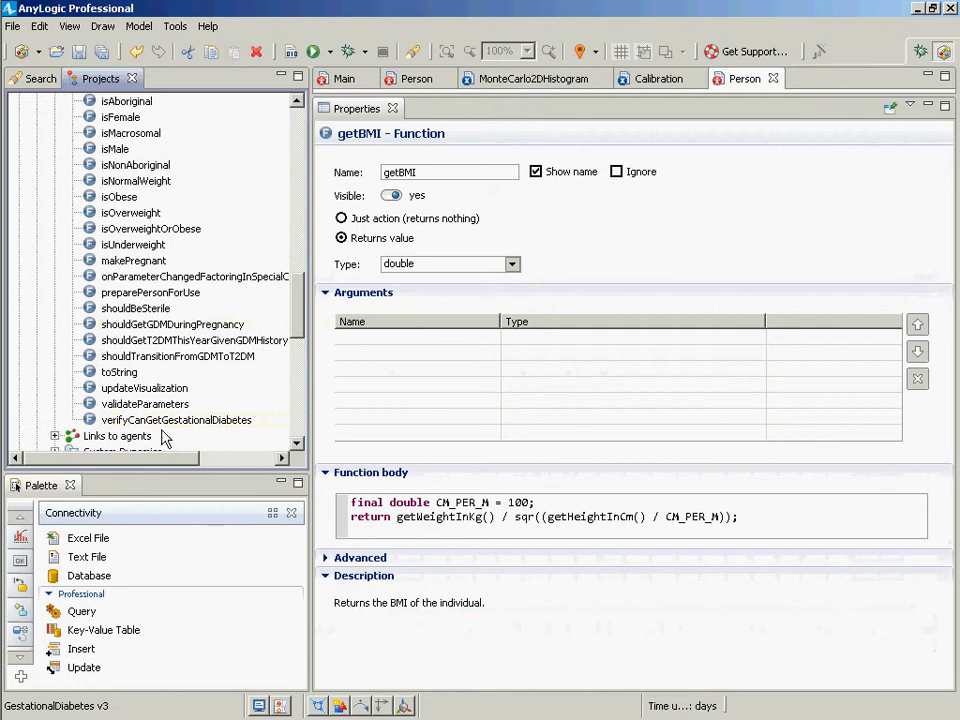
pyautogui.click(148, 388)
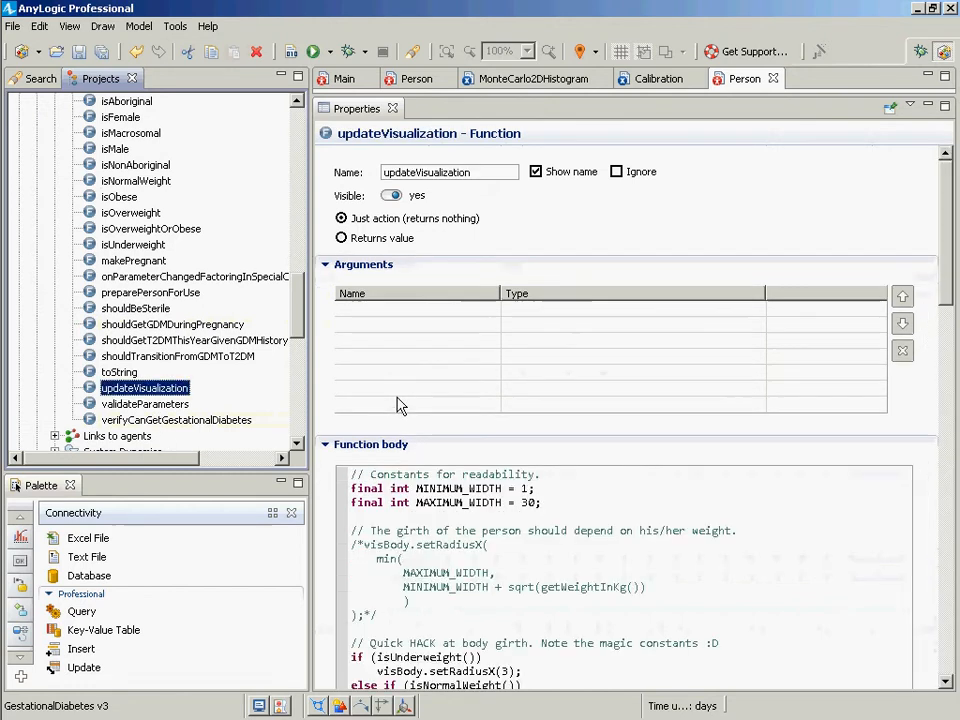
pyautogui.click(142, 405)
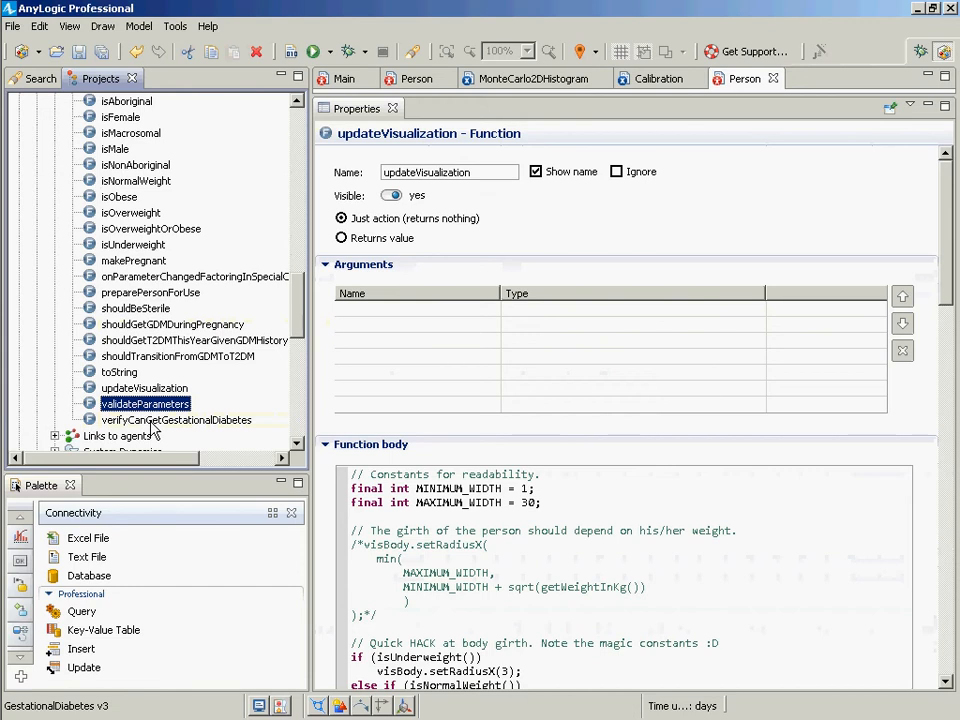
pyautogui.click(165, 421)
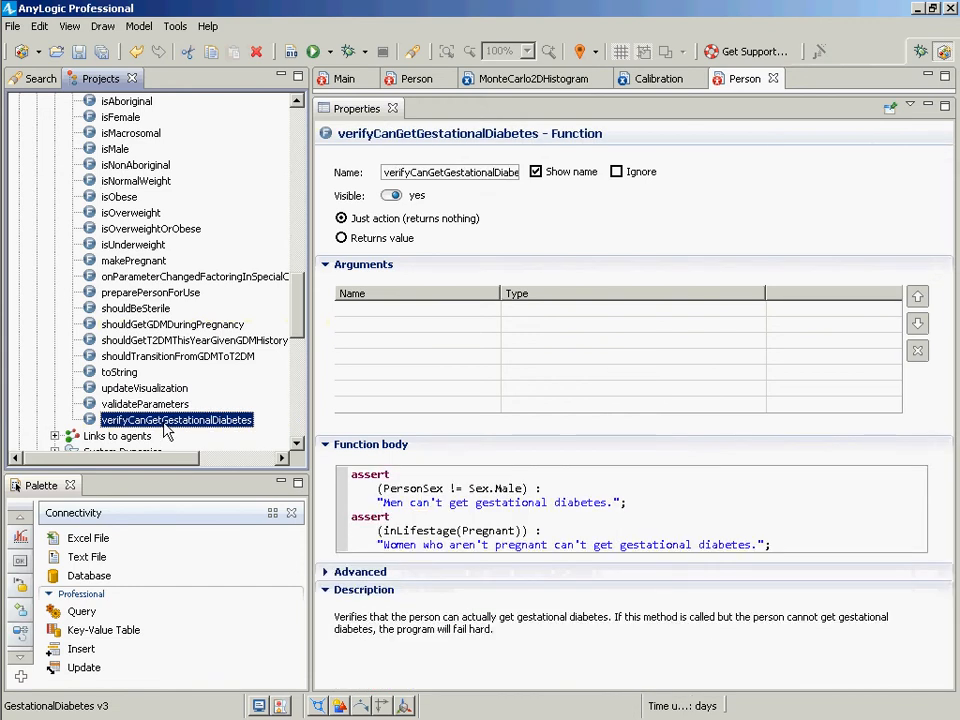
# View Person's shouldTransitionFromGDMToT2DM, shouldGetGDMDuringPregnancy and onParameterChangedFactoringInSpecialCircumstances functions.
pyautogui.click(155, 358)
pyautogui.click(180, 325)
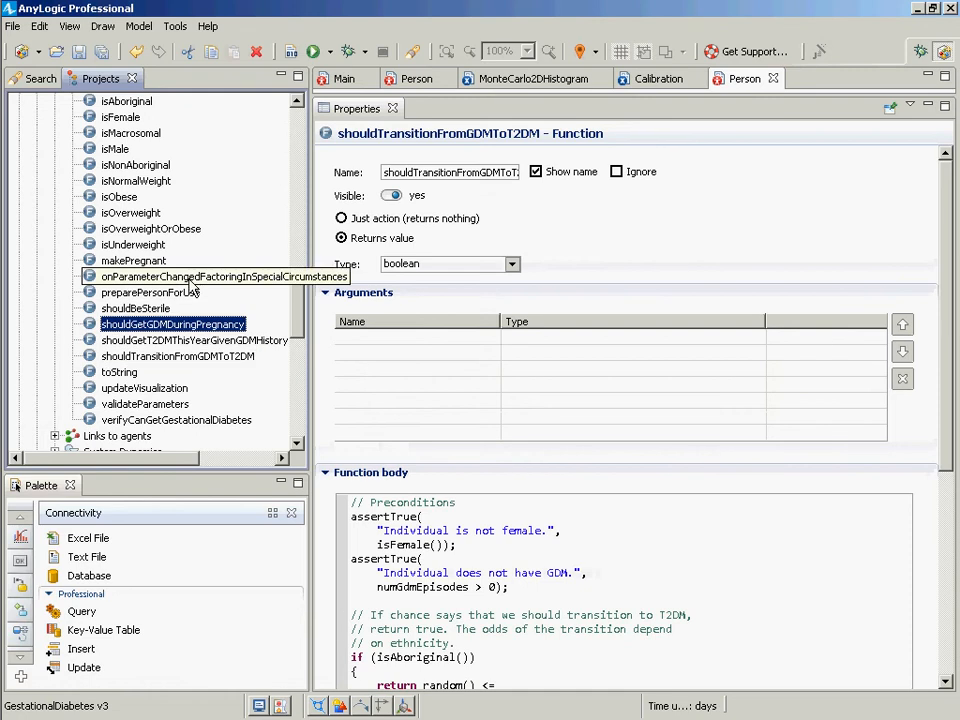
pyautogui.click(194, 281)
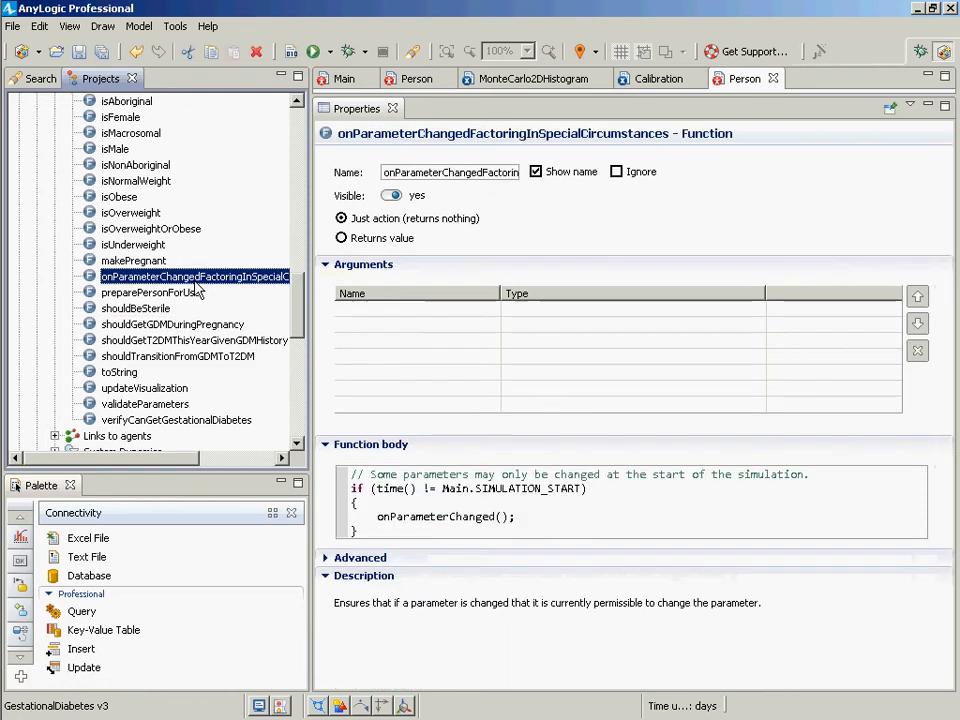
# Look through Person's giveBirth, getYearlyT2DMRiskCausedByMother and getWeightInKg functions.
pyautogui.scroll(4, 140, 245)
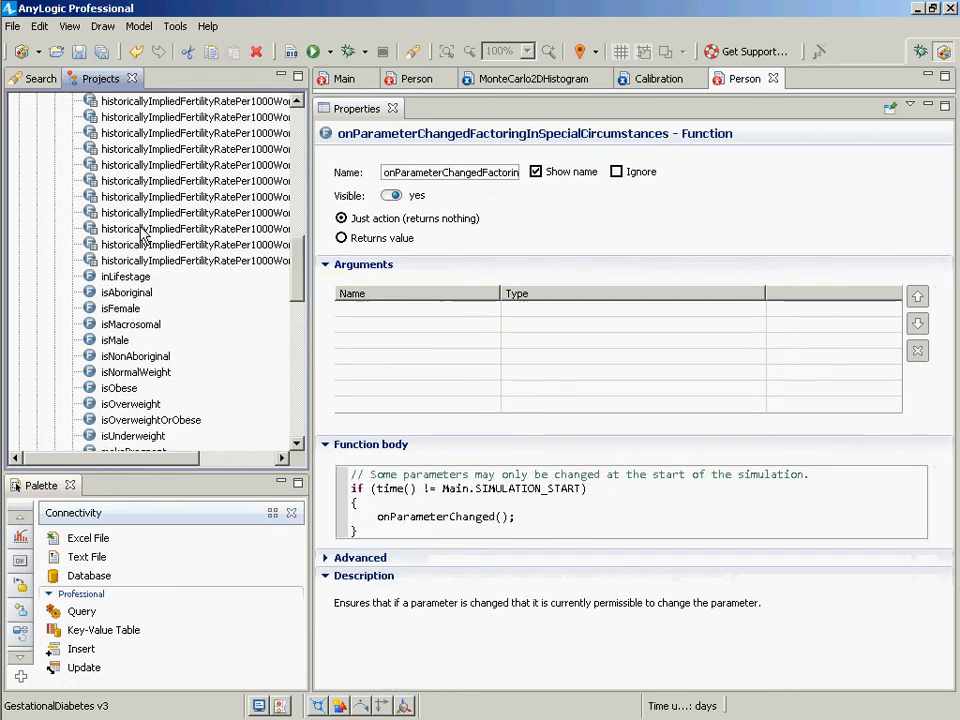
pyautogui.scroll(3, 136, 225)
pyautogui.scroll(2, 134, 216)
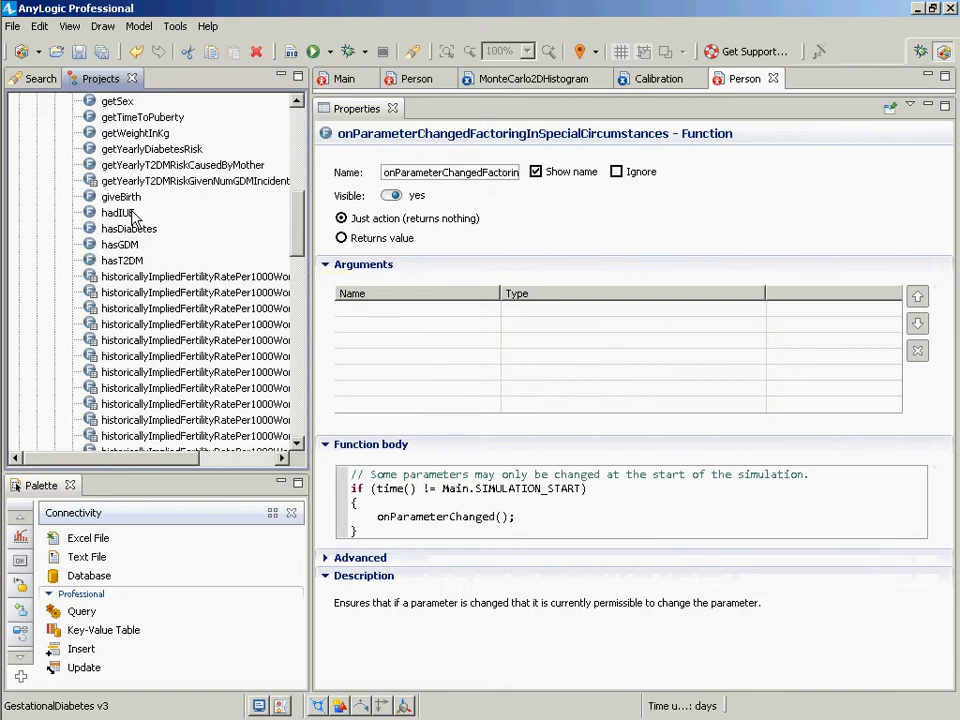
pyautogui.click(132, 197)
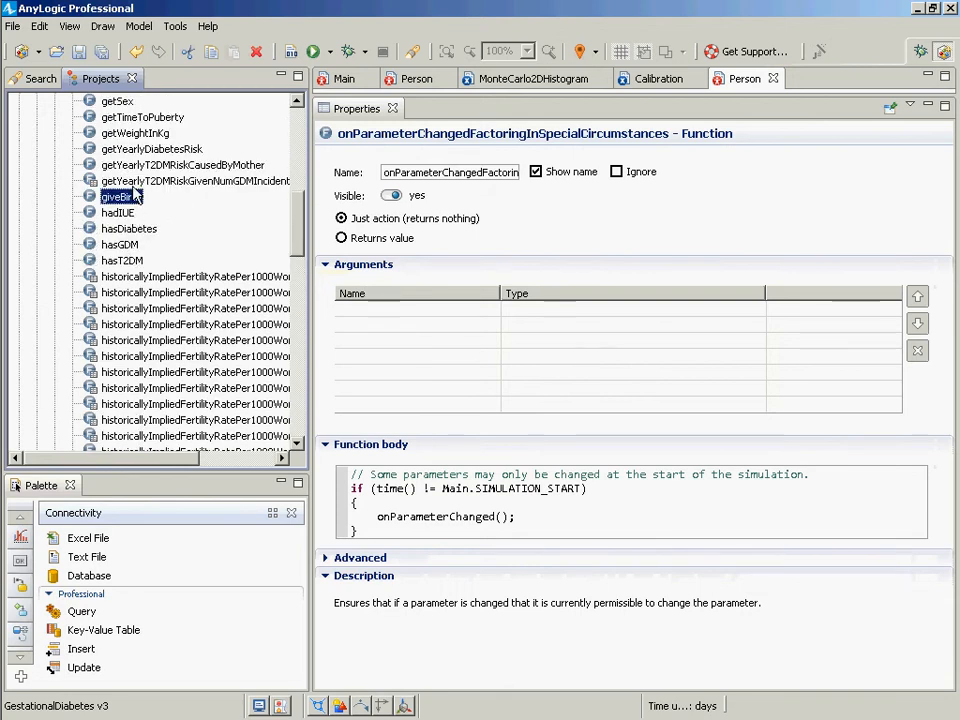
pyautogui.click(140, 166)
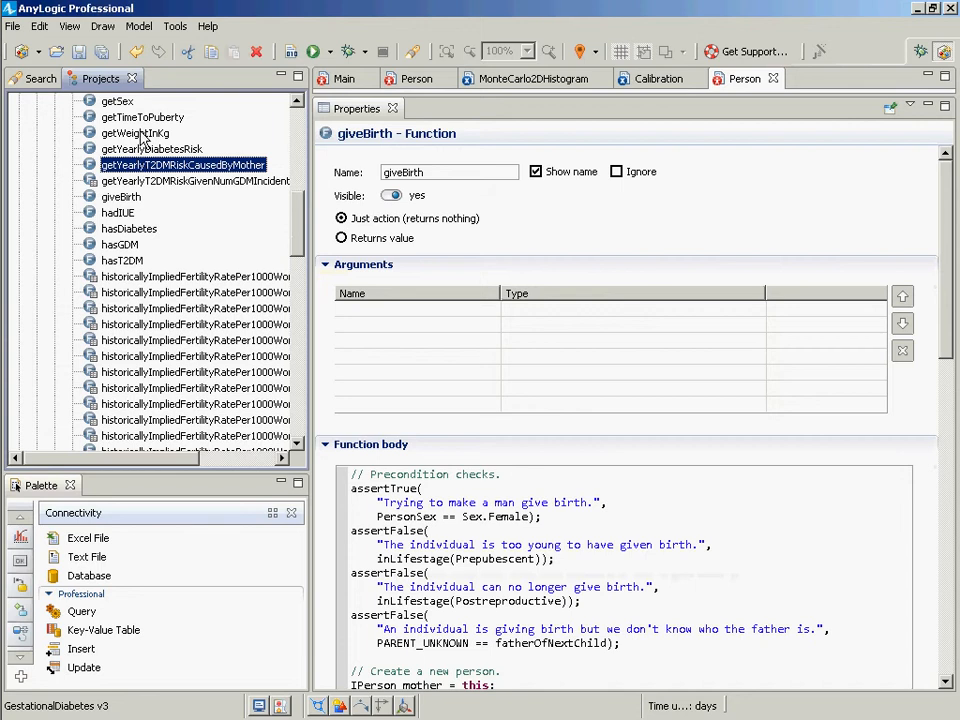
pyautogui.click(130, 133)
# View Person's doStartupWorkIfNotDone function and return to the assertions in ensureParametersRealistic.
pyautogui.scroll(4, 160, 152)
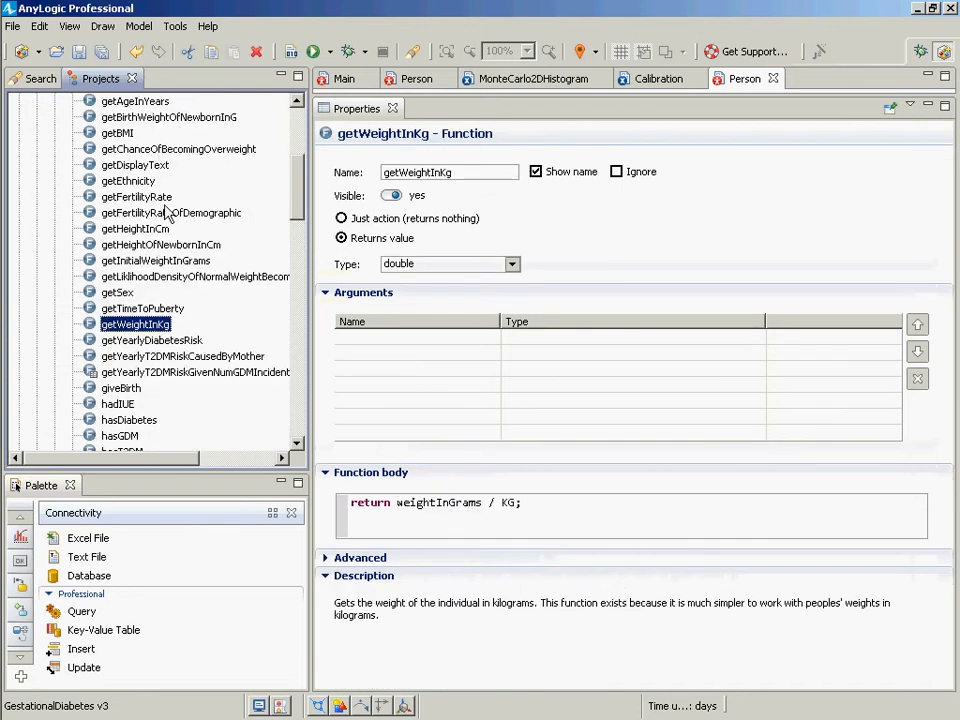
pyautogui.scroll(1, 130, 160)
pyautogui.scroll(4, 134, 222)
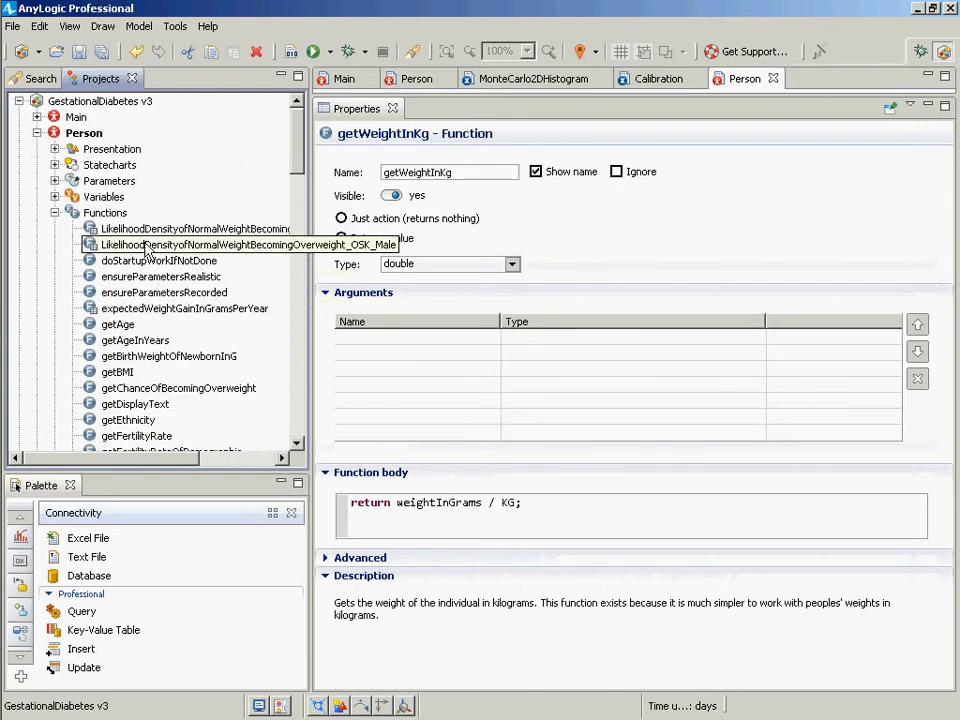
pyautogui.click(140, 260)
pyautogui.click(150, 276)
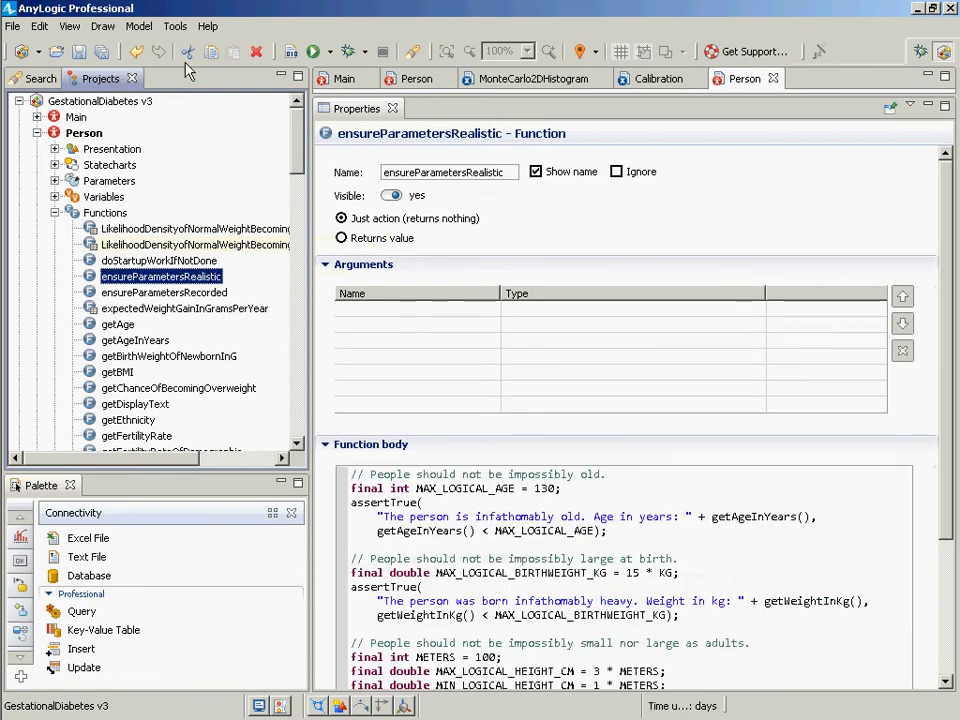
# Open the recent model ABMModelWithBirthDeath.alp and expand its Person agent's Functions in the project tree.
pyautogui.click(13, 26)
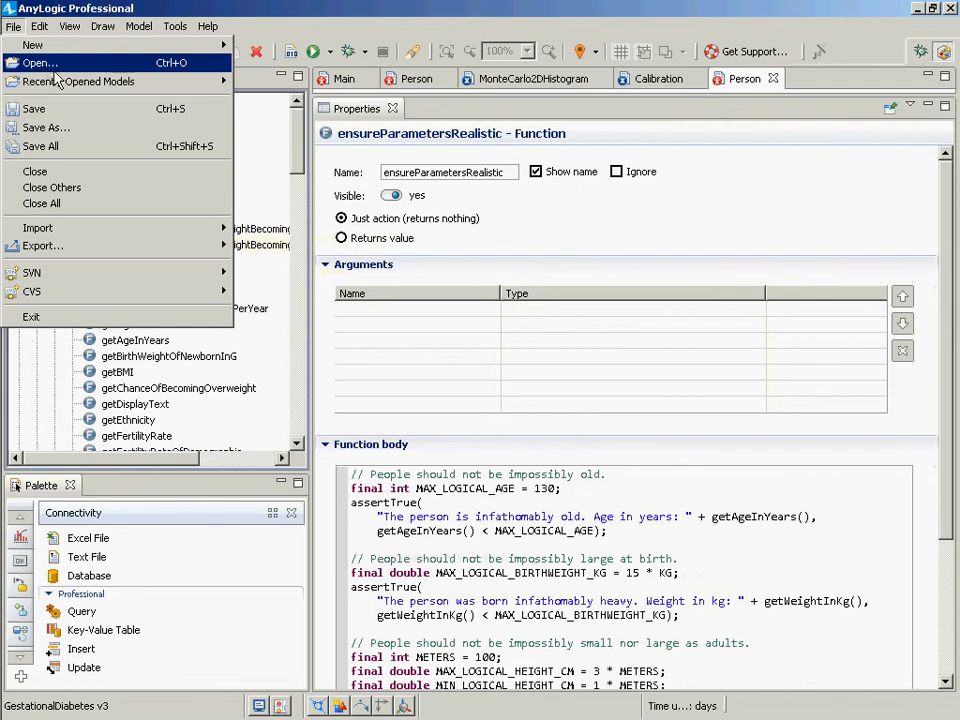
pyautogui.moveTo(57, 84)
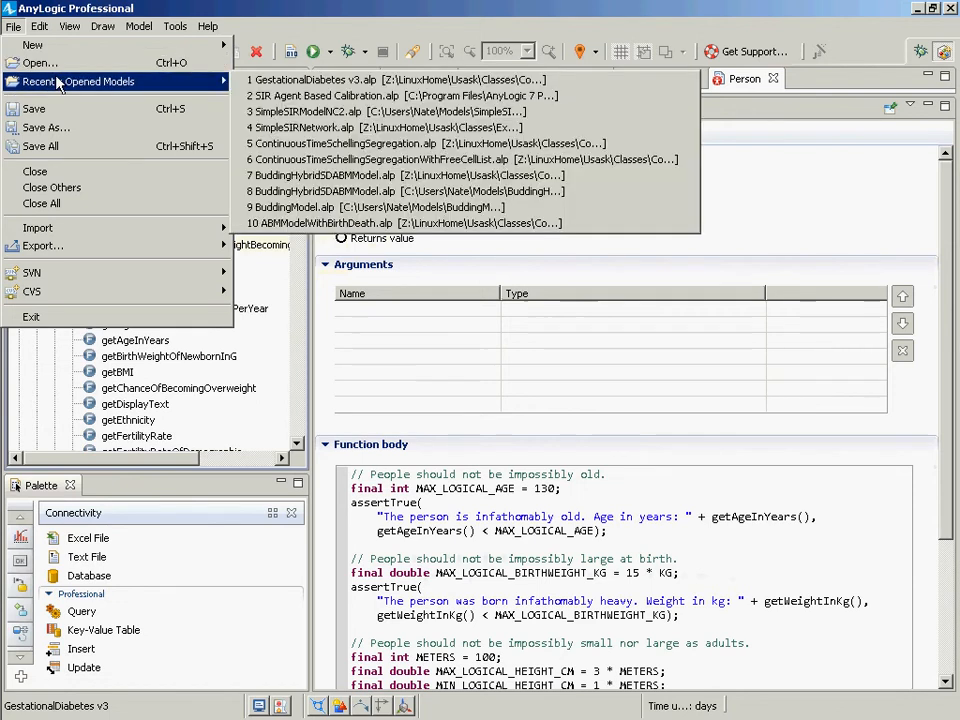
pyautogui.click(300, 225)
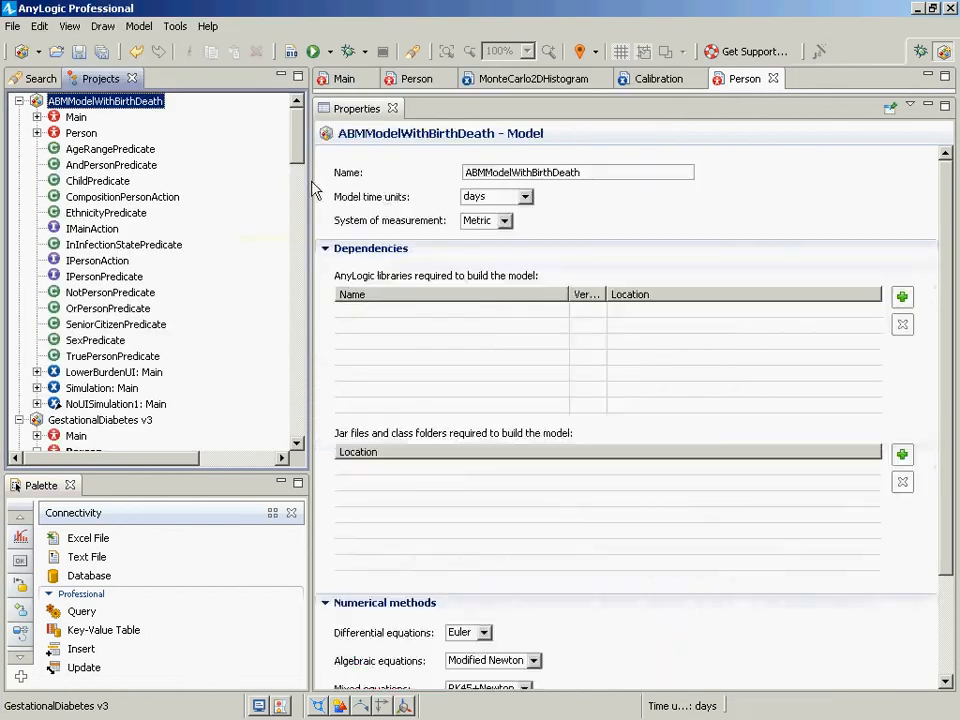
pyautogui.click(37, 132)
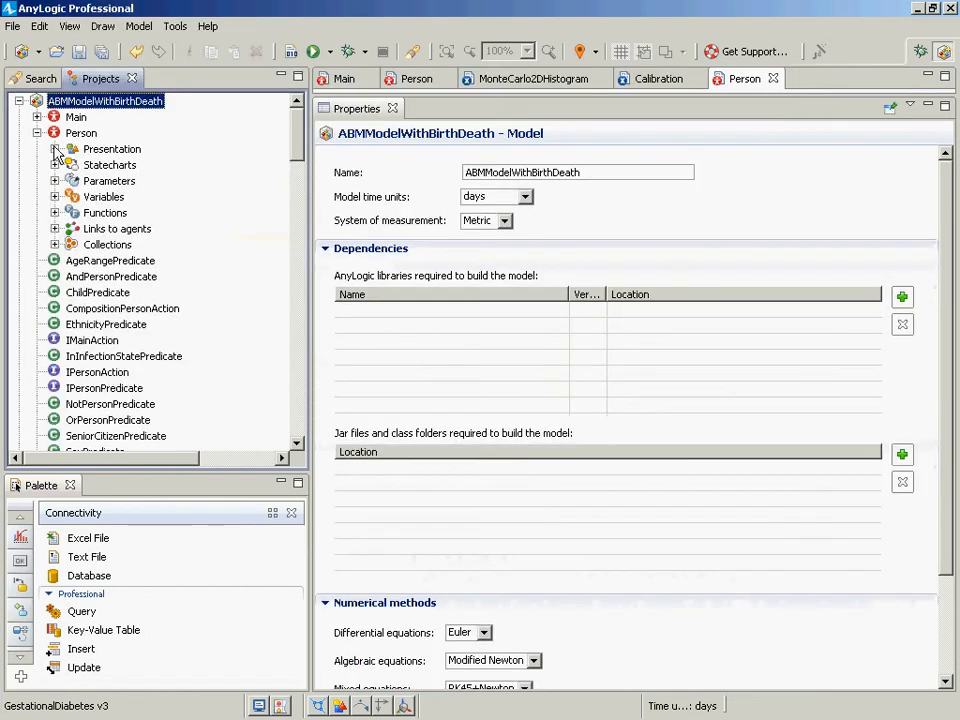
pyautogui.click(55, 212)
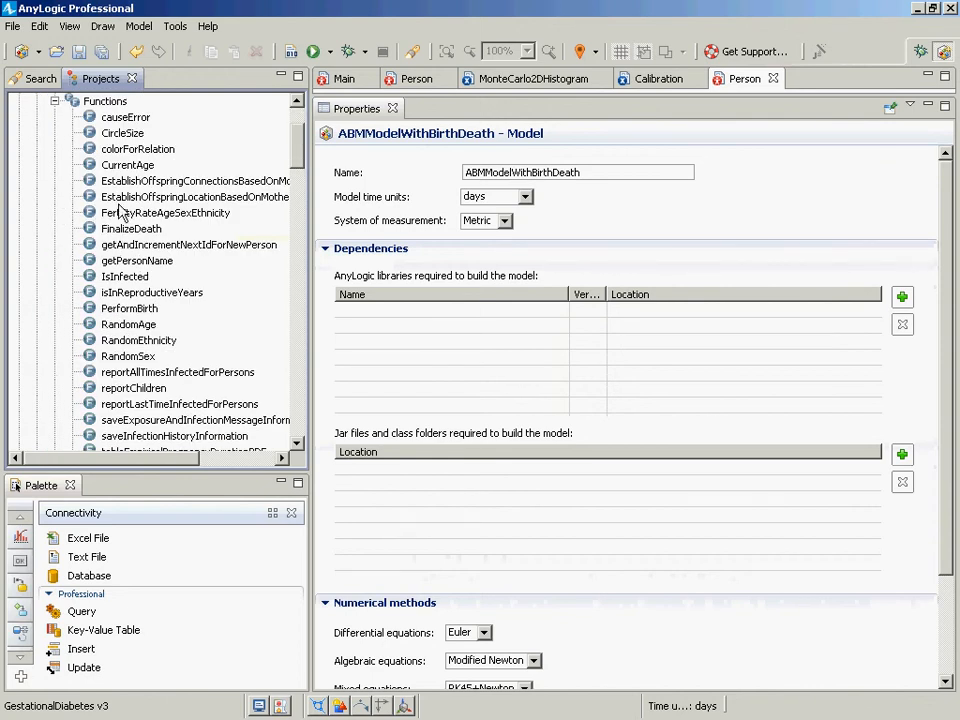
# Find the PerformBirth function in ABMModelWithBirthDeath's Person agent and view its properties.
pyautogui.scroll(-2, 128, 110)
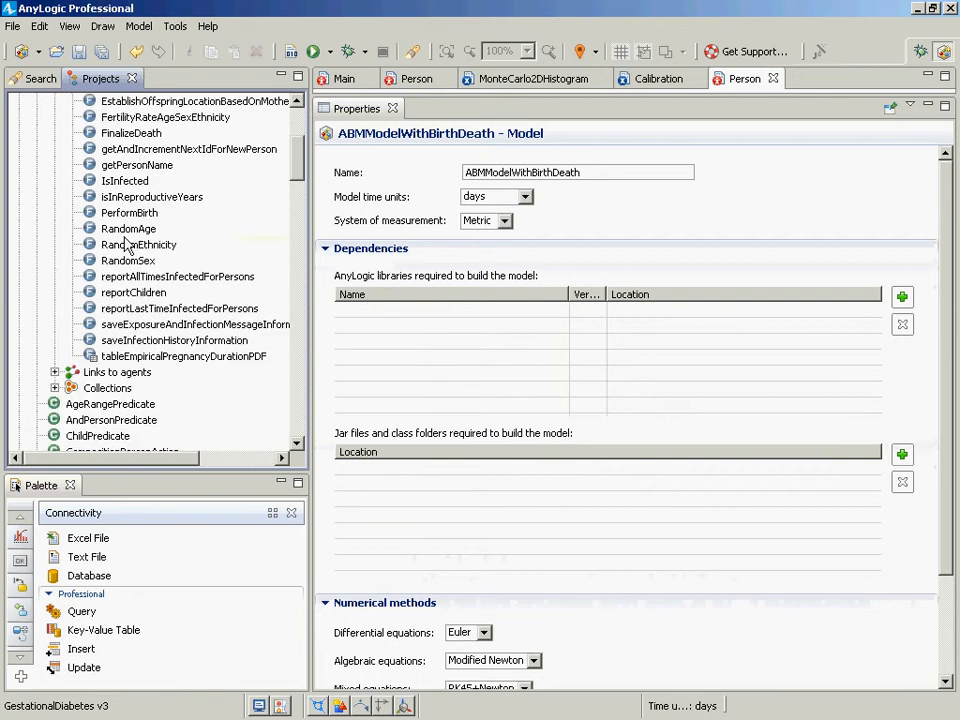
pyautogui.click(128, 198)
pyautogui.click(125, 214)
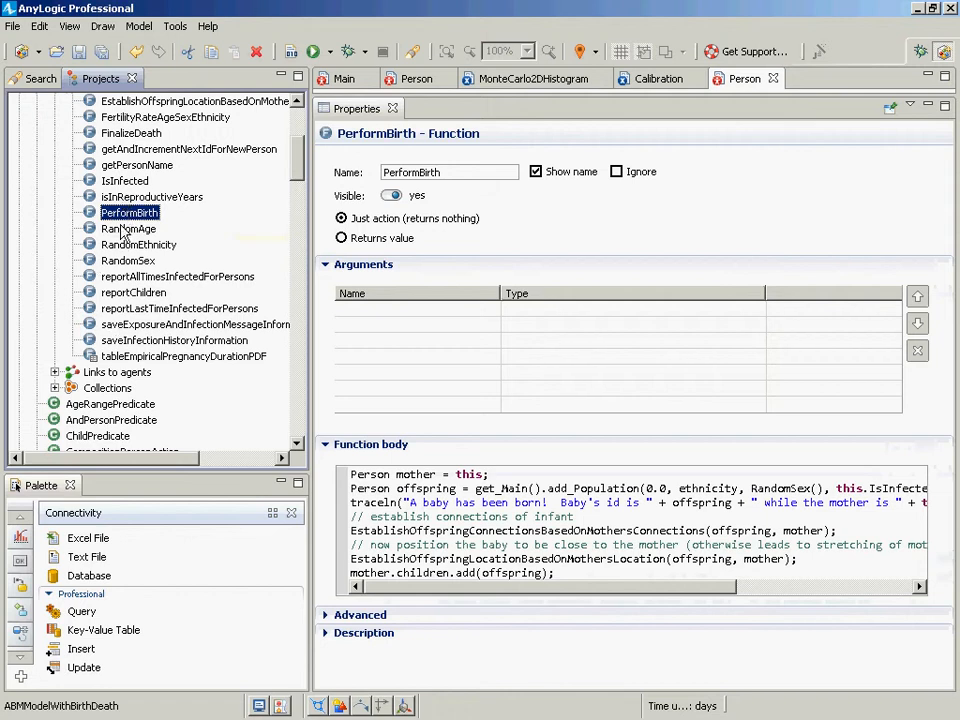
# Examine PerformBirth's code in a maximized Properties view, highlighting the offspring and mother arguments of the connections call, and restore the layout.
pyautogui.doubleClick(358, 109)
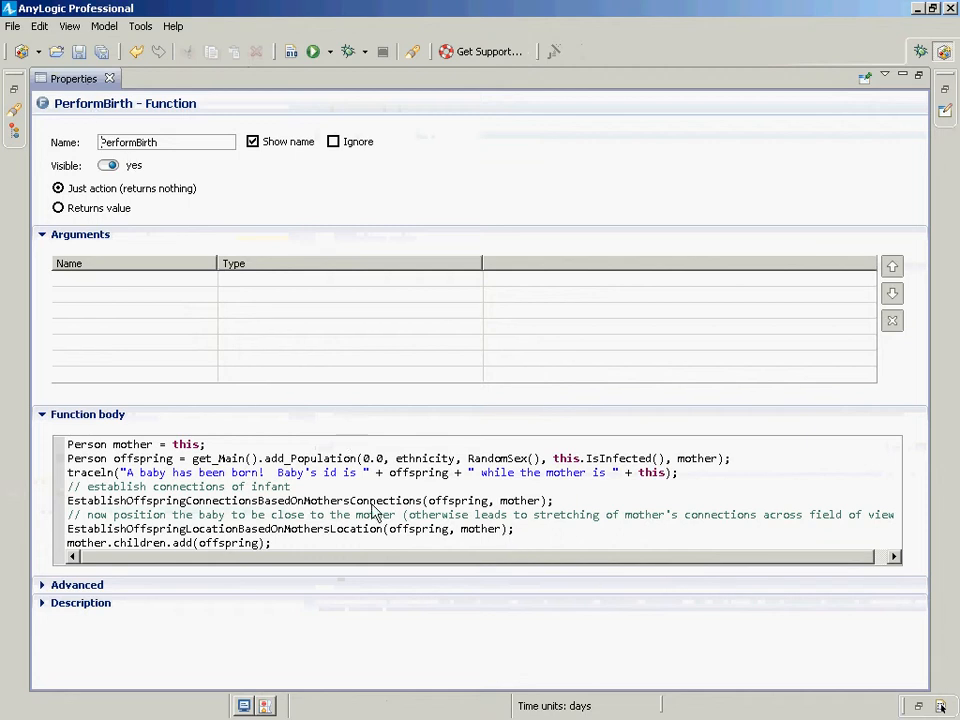
pyautogui.click(427, 503)
pyautogui.doubleClick(425, 505)
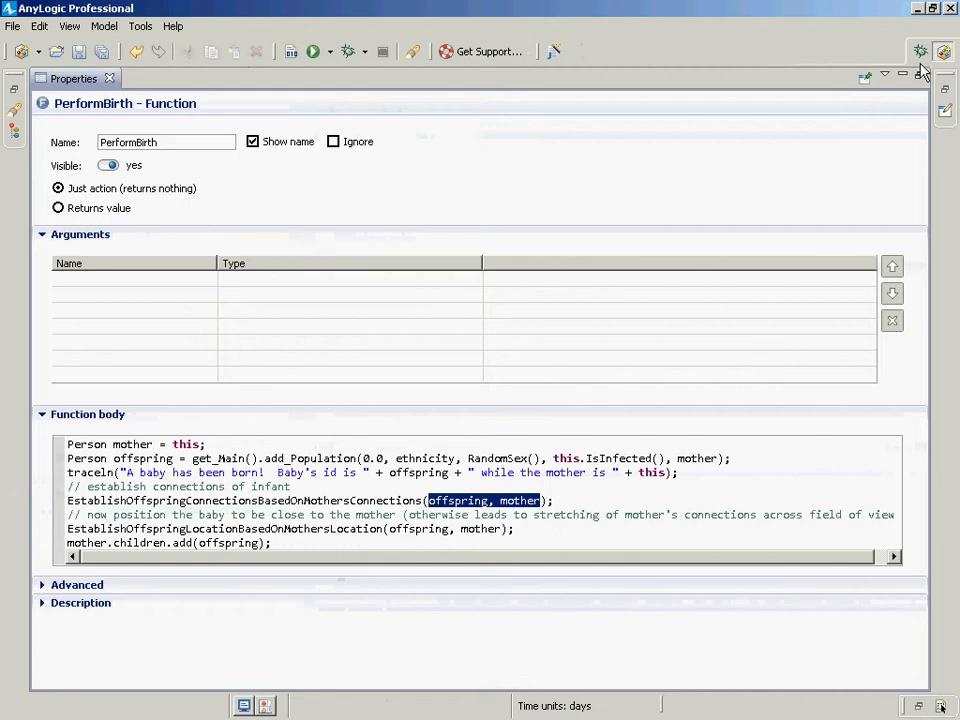
pyautogui.click(60, 85)
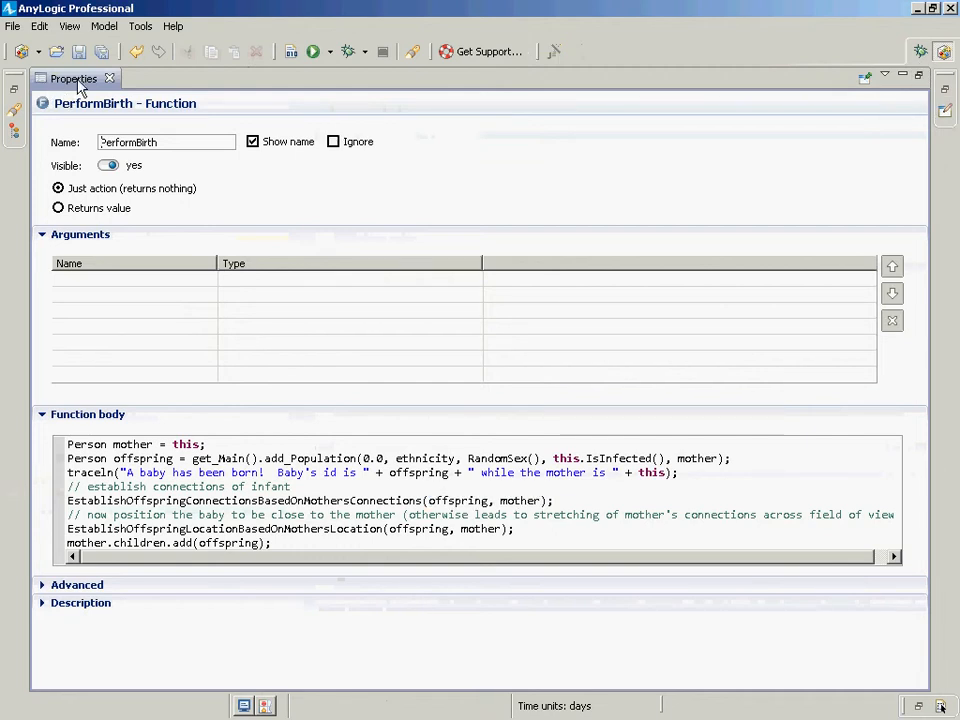
pyautogui.doubleClick(80, 83)
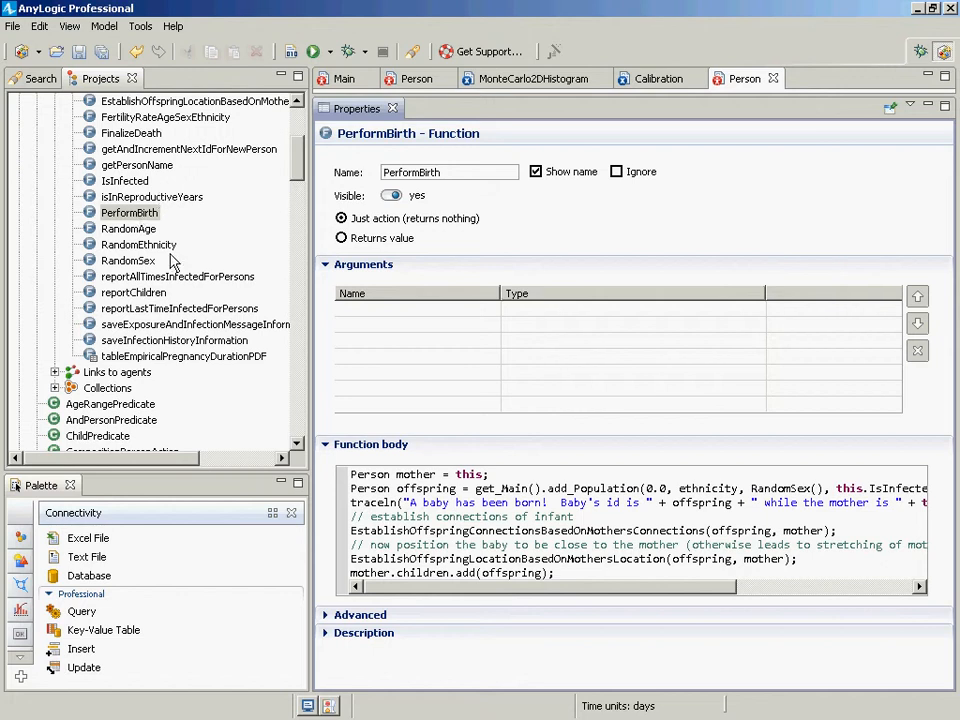
# Examine the arguments and function body of EstablishOffspringConnectionsBasedOnMothersConnections.
pyautogui.scroll(3, 225, 100)
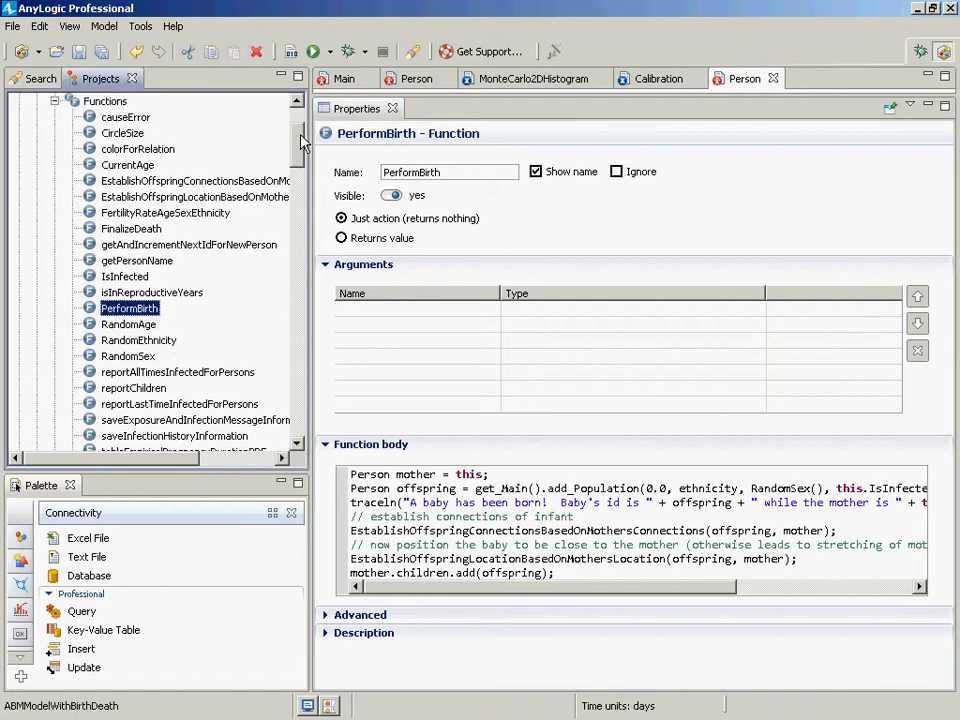
pyautogui.click(238, 199)
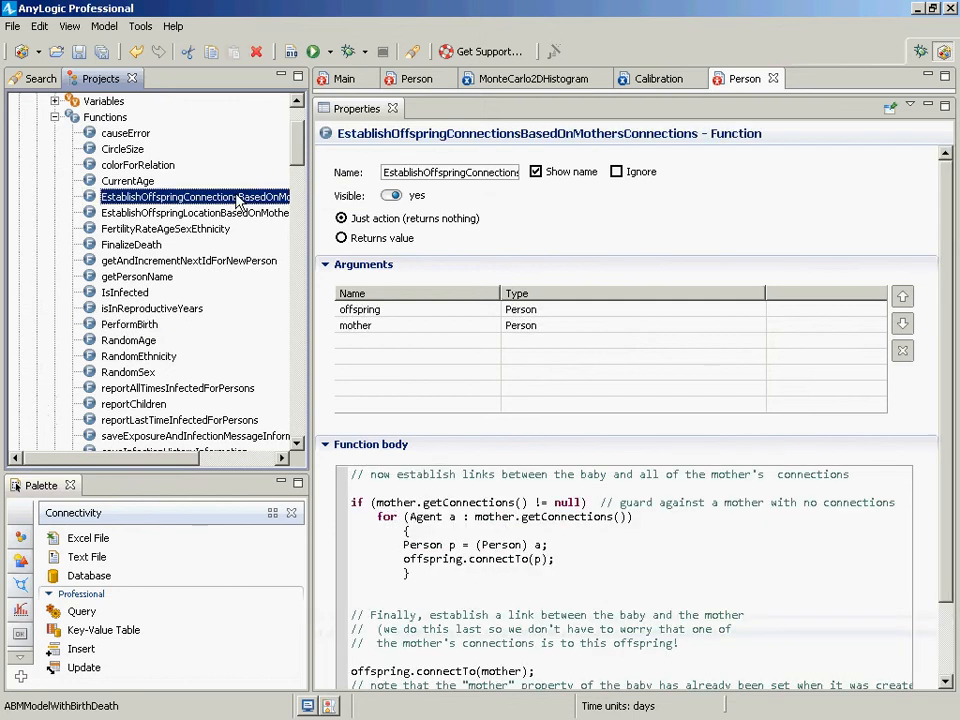
pyautogui.click(409, 531)
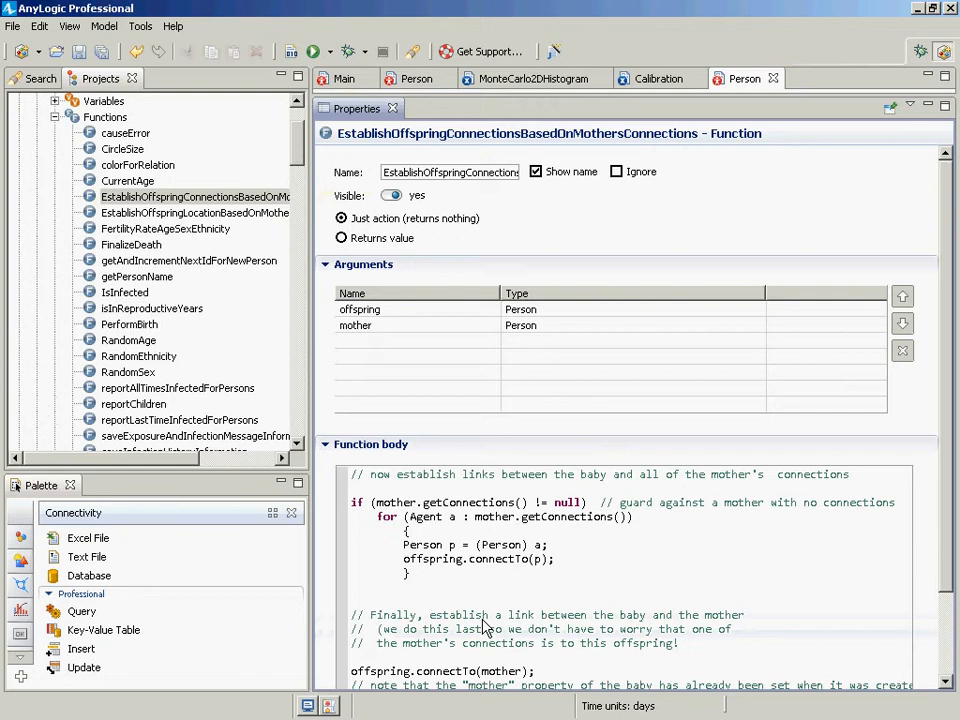
pyautogui.hotkey('alt', 'Tab')
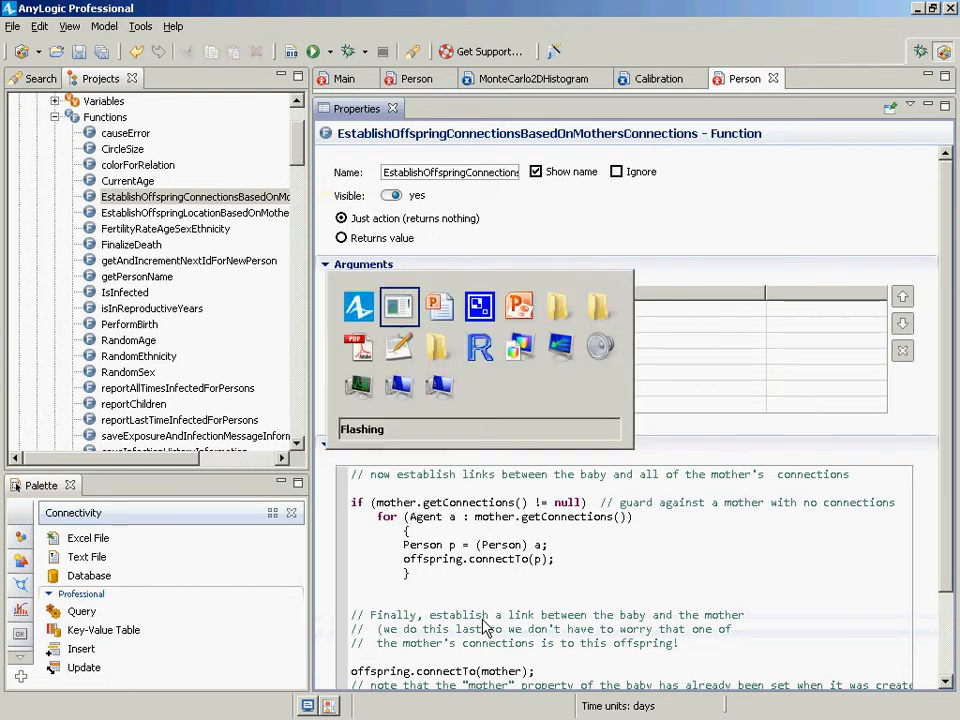
pyautogui.hotkey('alt', 'Tab')
pyautogui.hotkey('alt', 'Tab')
pyautogui.hotkey('alt', 'Tab')
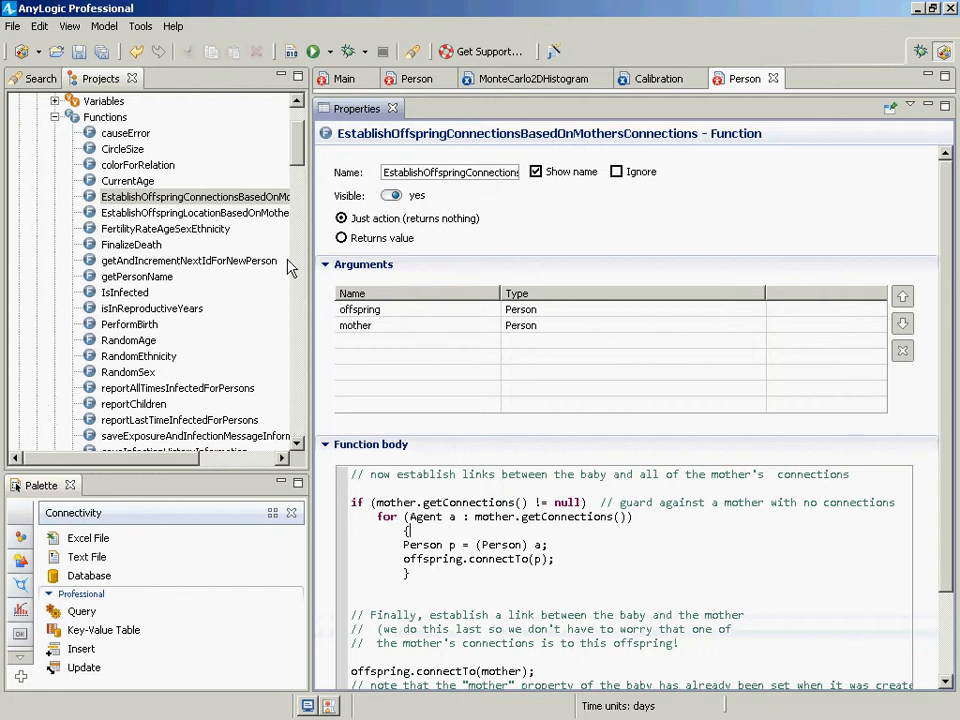
# Return to the PerformBirth function and view its code again.
pyautogui.moveTo(298, 146)
pyautogui.mouseDown()
pyautogui.moveTo(298, 190)
pyautogui.moveTo(298, 152)
pyautogui.moveTo(298, 160)
pyautogui.mouseUp()
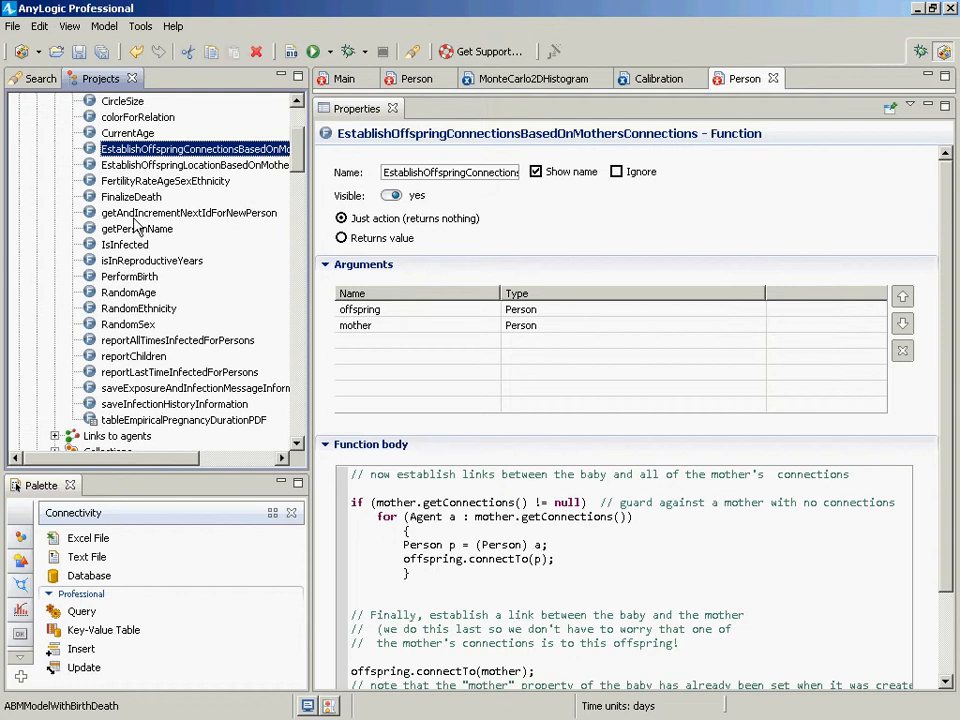
pyautogui.click(132, 276)
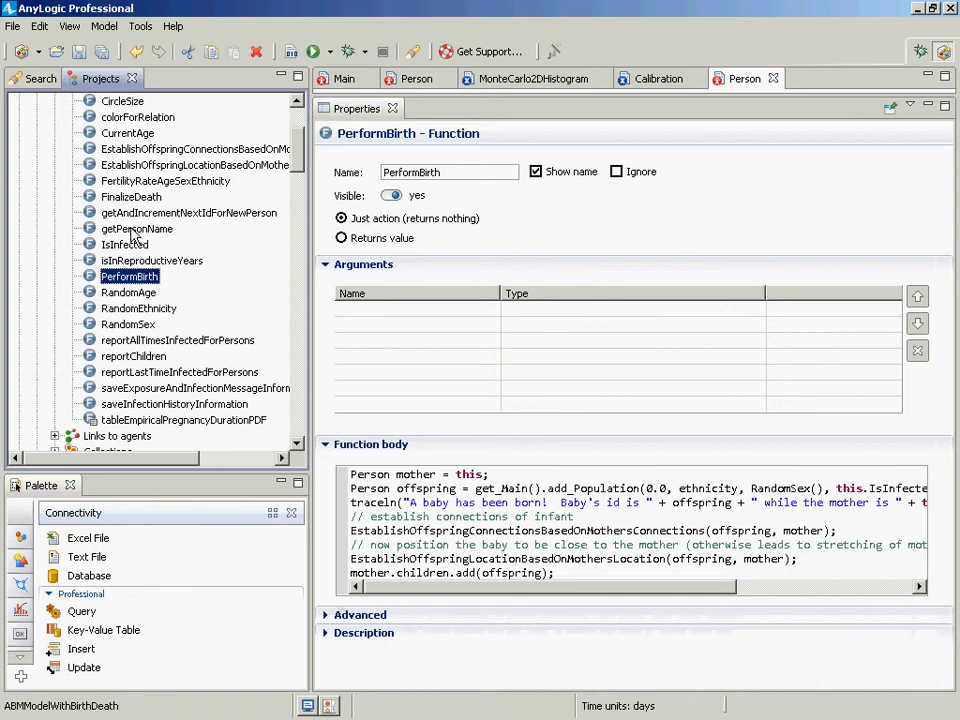
# View the arguments and function body of EstablishOffspringConnectionsBasedOnMothersConnections again.
pyautogui.click(152, 150)
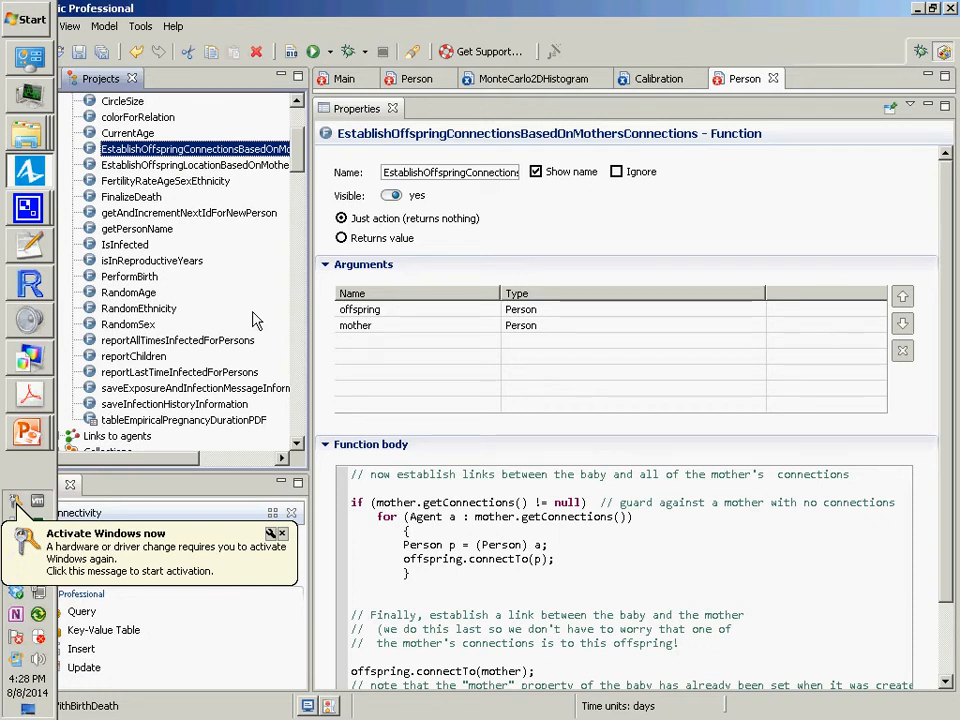
pyautogui.hotkey('alt', 'Tab')
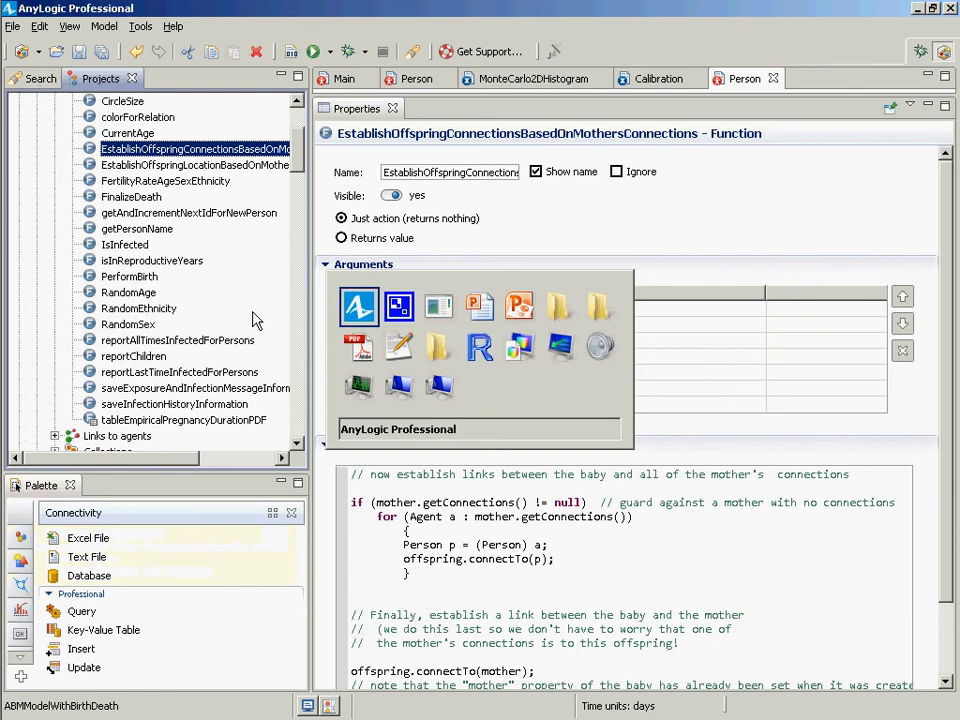
pyautogui.hotkey('alt', 'Tab')
pyautogui.press('Right')
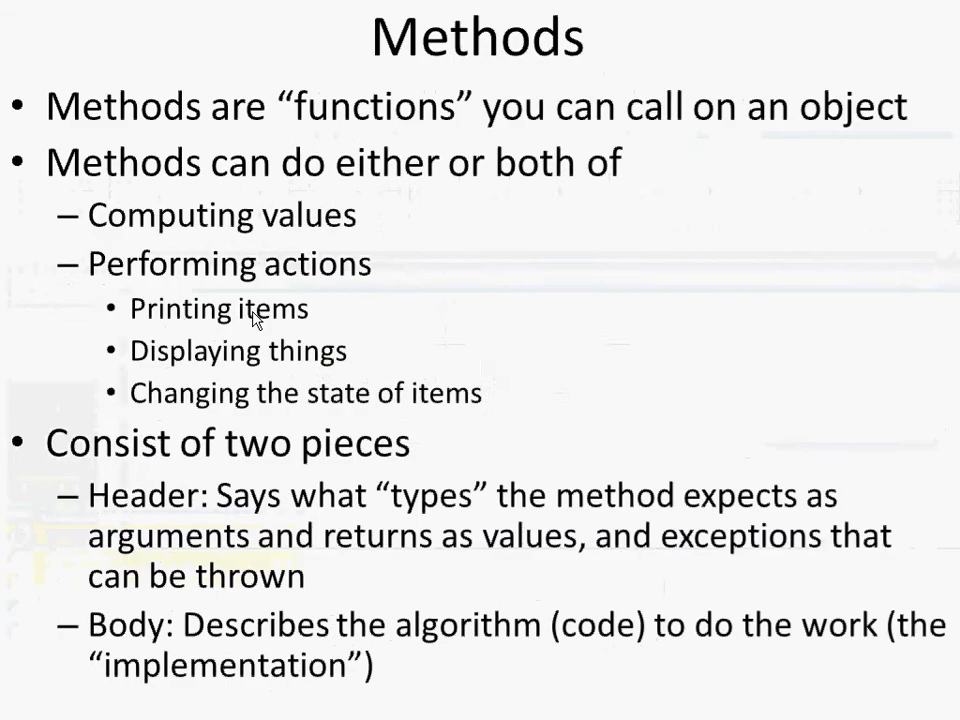
pyautogui.press('Right')
pyautogui.press('Left')
pyautogui.hotkey('alt', 'Tab')
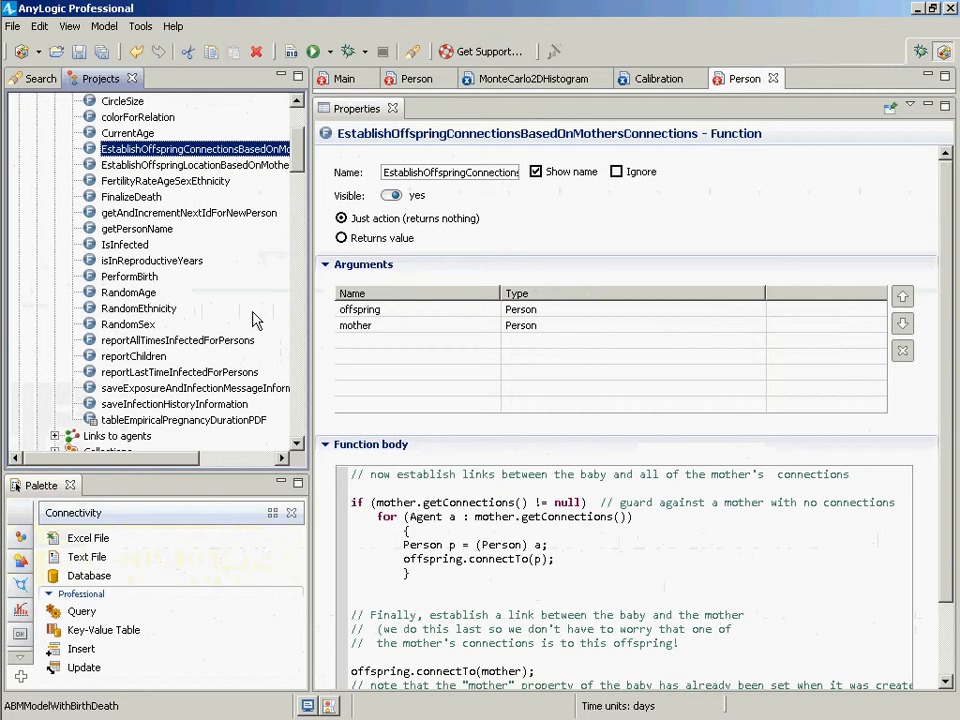
pyautogui.moveTo(298, 145); pyautogui.dragTo(296, 122)
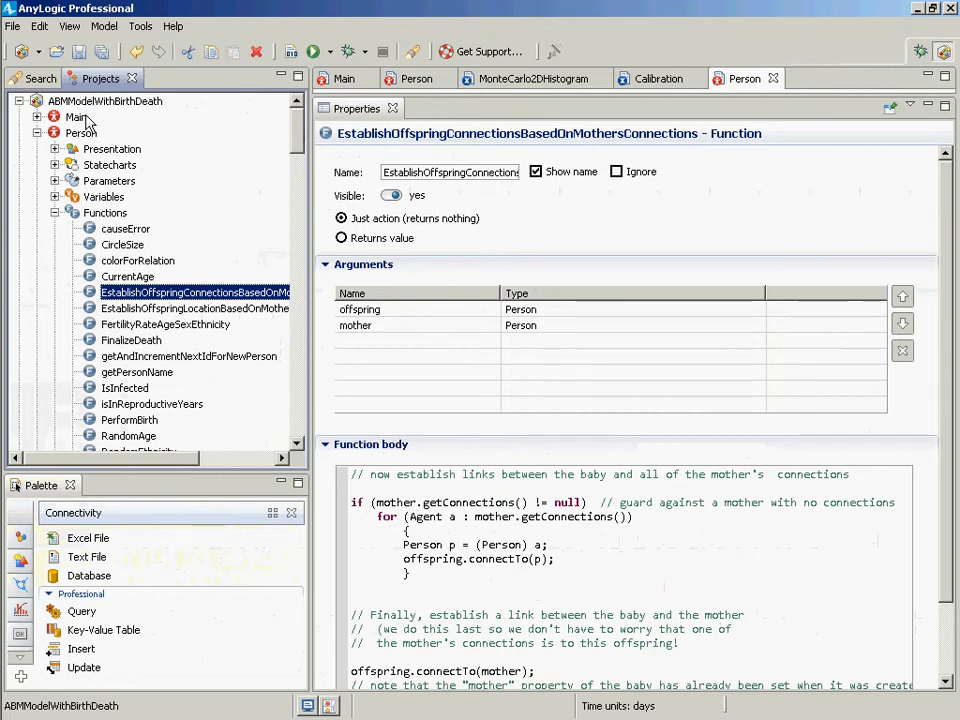
pyautogui.click(17, 27)
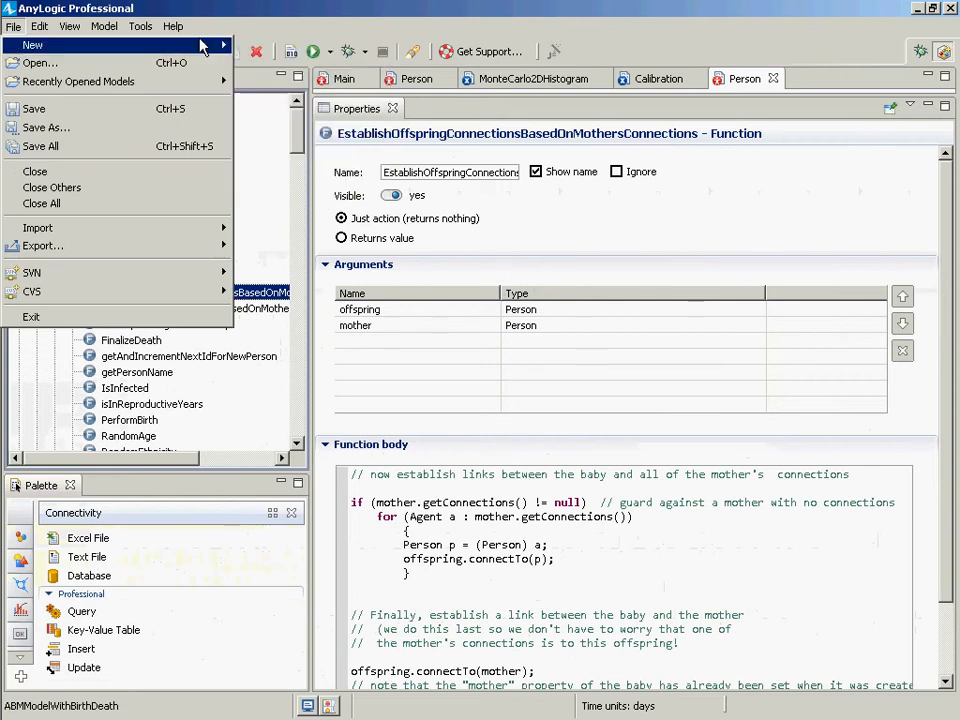
pyautogui.moveTo(186, 82)
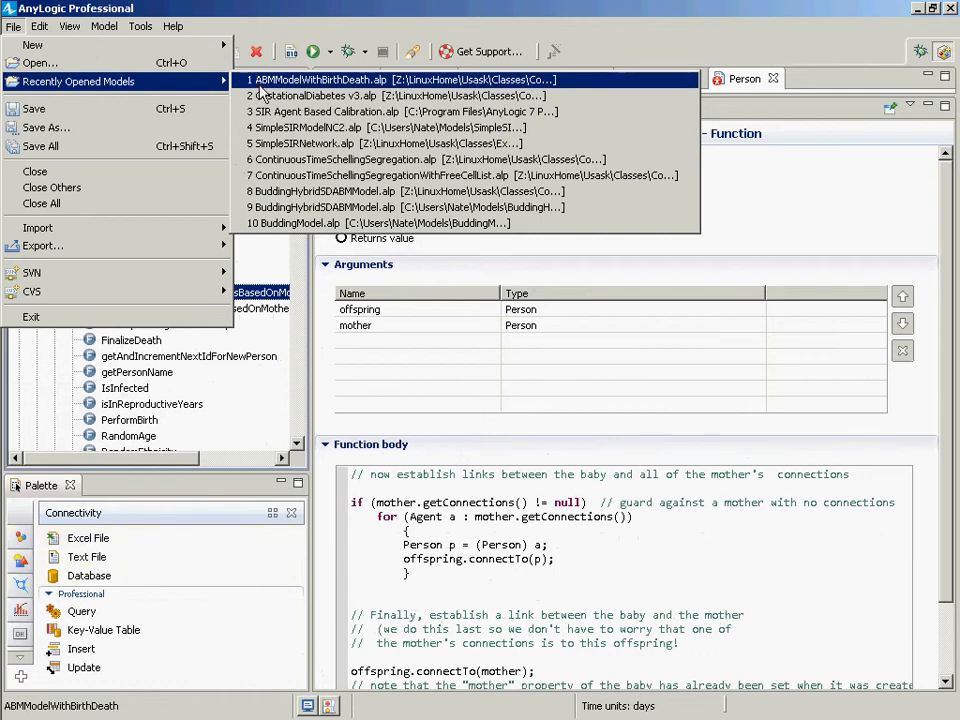
pyautogui.click(277, 133)
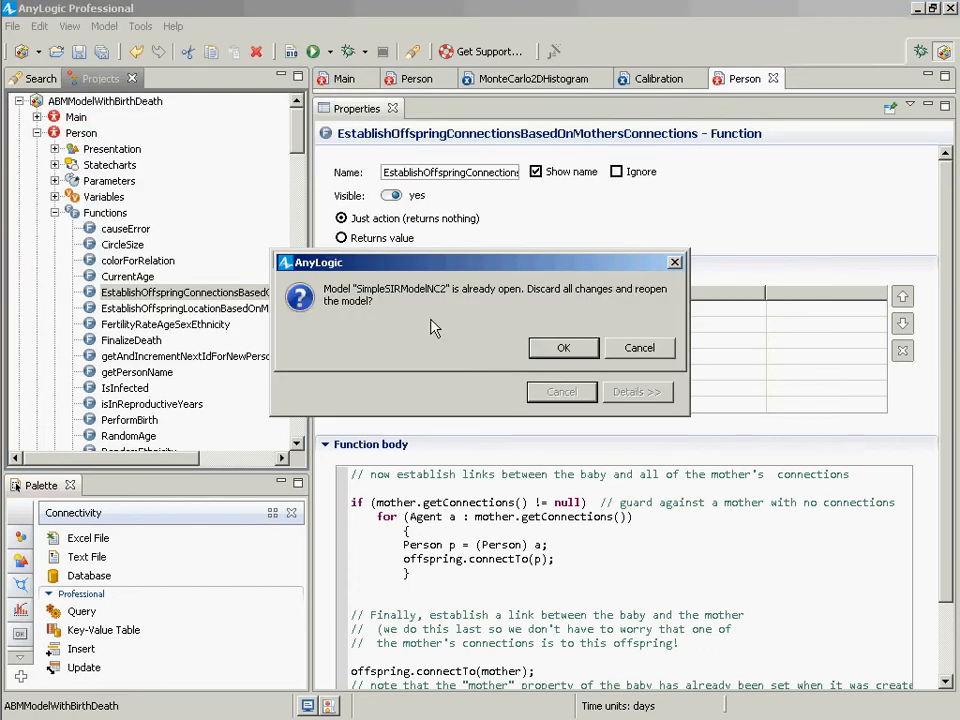
pyautogui.click(632, 347)
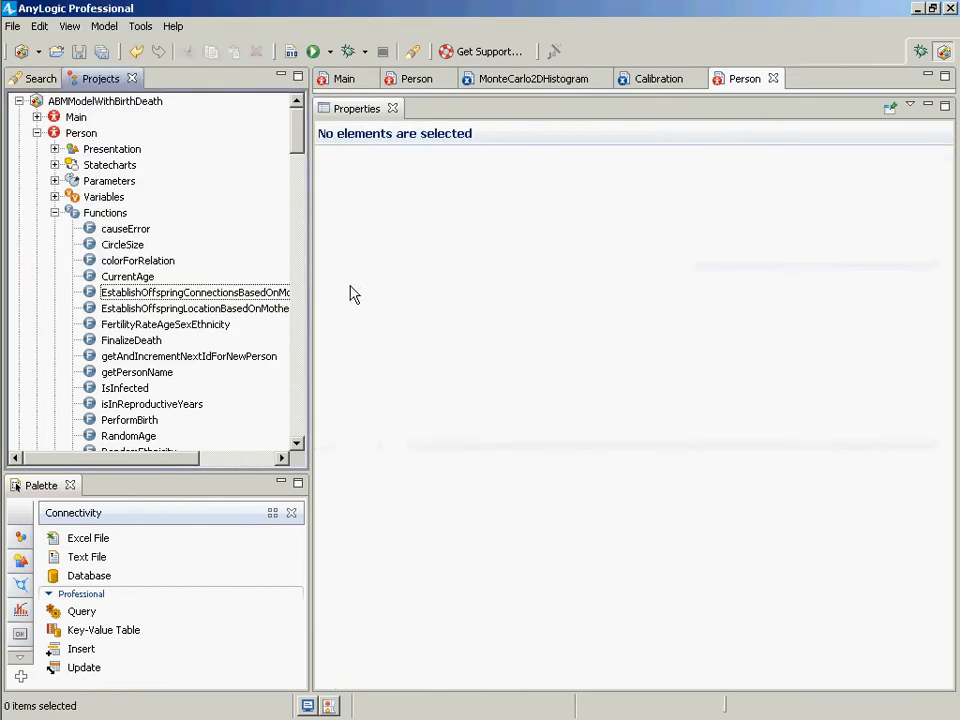
# Collapse the ABMModelWithBirthDeath and GestationalDiabetes v3 projects and expand the Main and Person agents of SimpleSIRModelNC2.
pyautogui.click(18, 101)
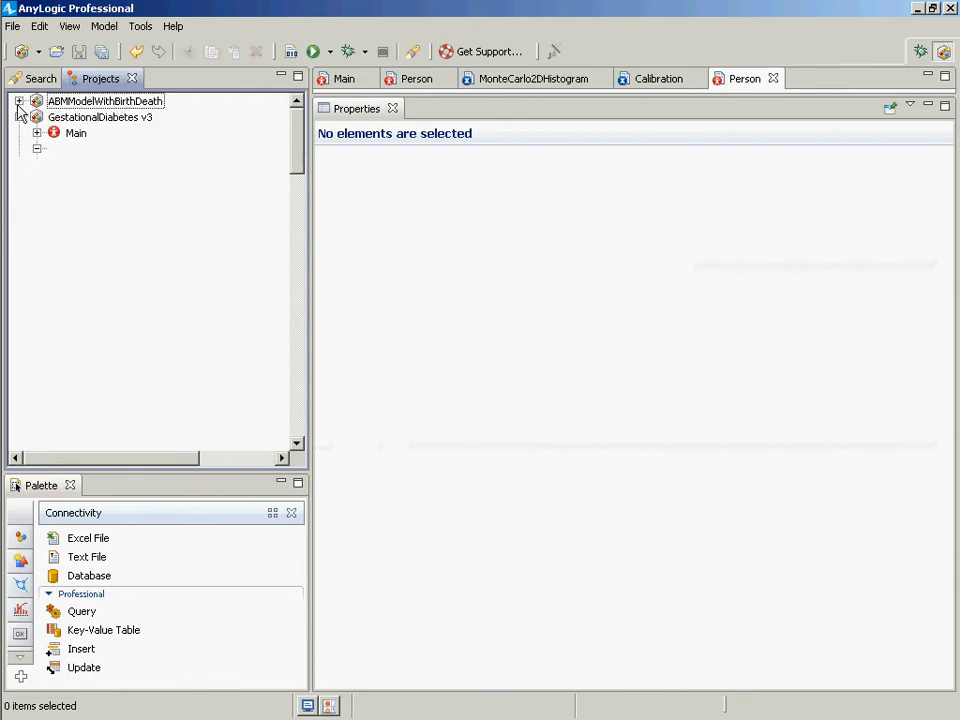
pyautogui.click(19, 117)
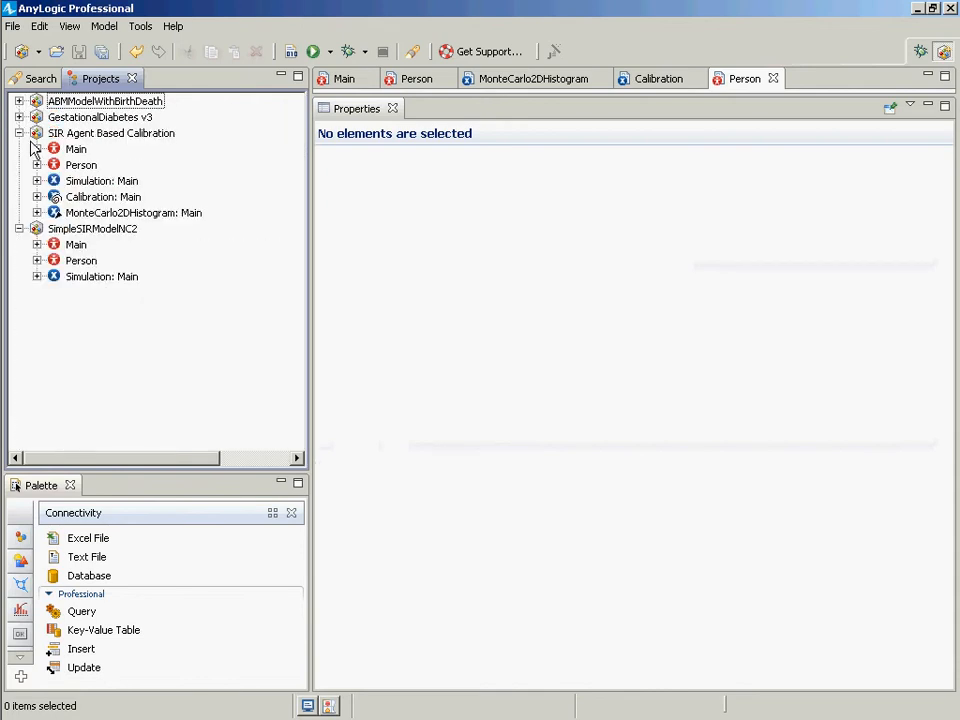
pyautogui.click(60, 229)
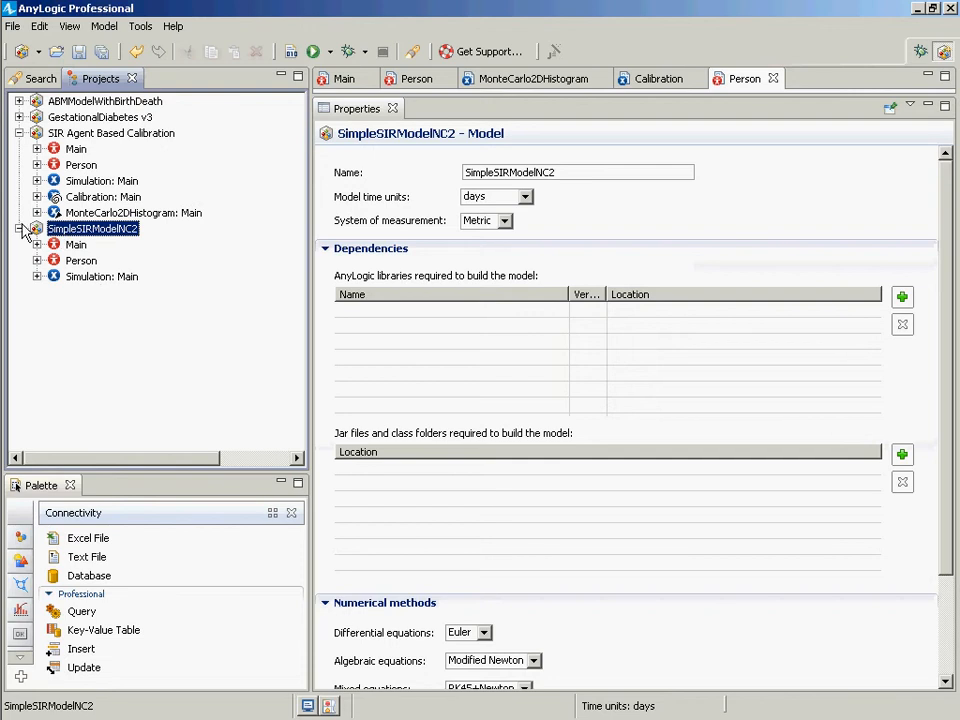
pyautogui.click(37, 245)
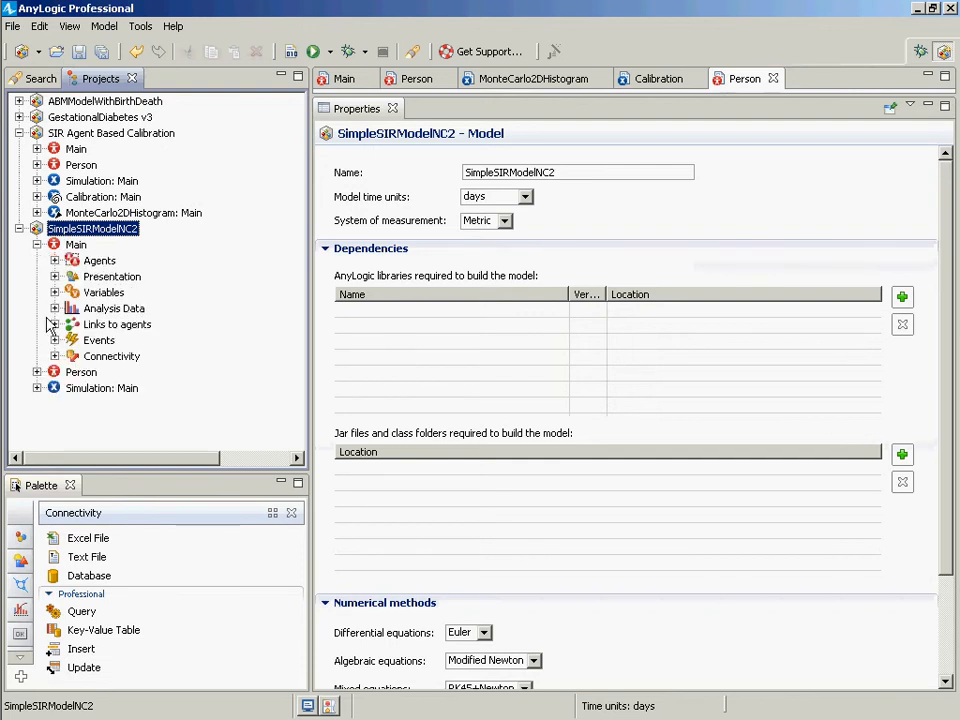
pyautogui.click(37, 372)
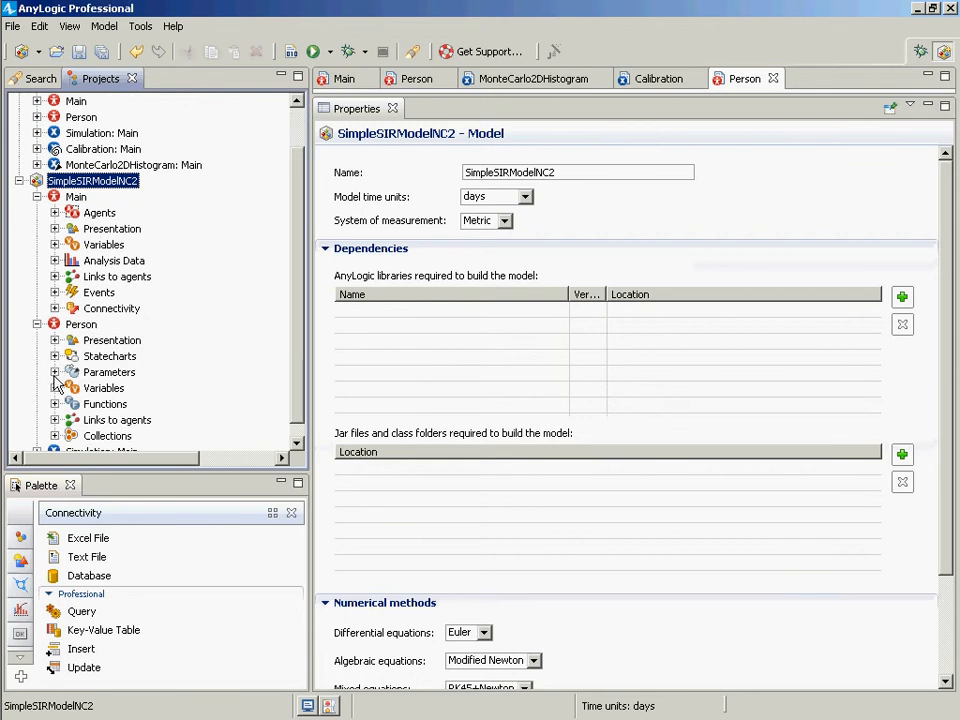
pyautogui.click(55, 372)
pyautogui.click(55, 372)
# Open SimpleSIRModelNC2's Main diagram alongside its properties and bring up the General palette elements.
pyautogui.doubleClick(75, 197)
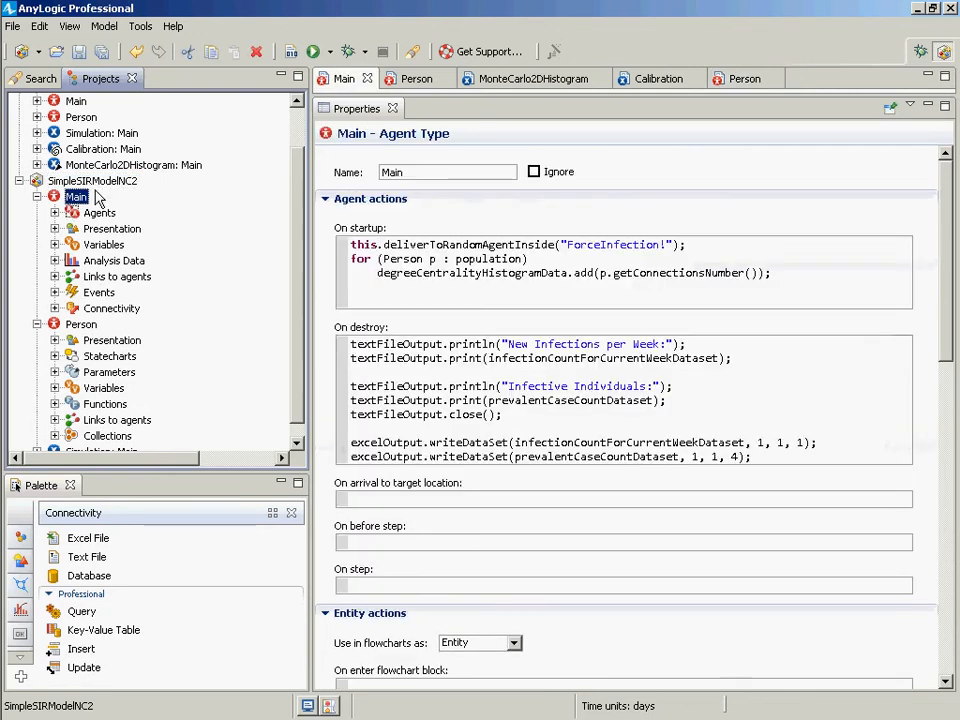
pyautogui.doubleClick(345, 107)
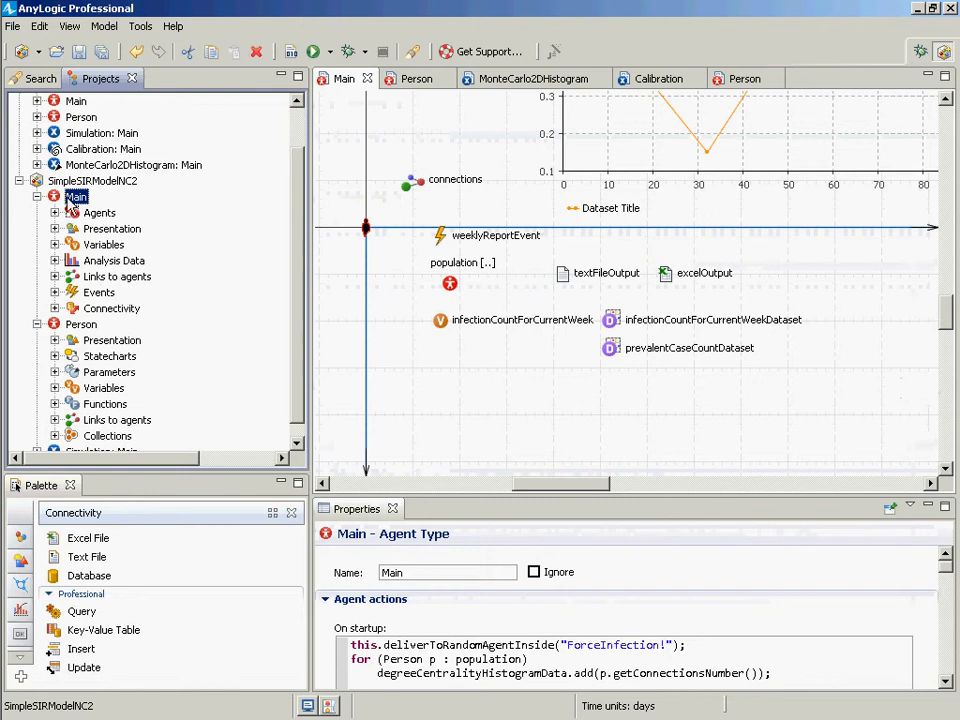
pyautogui.click(21, 539)
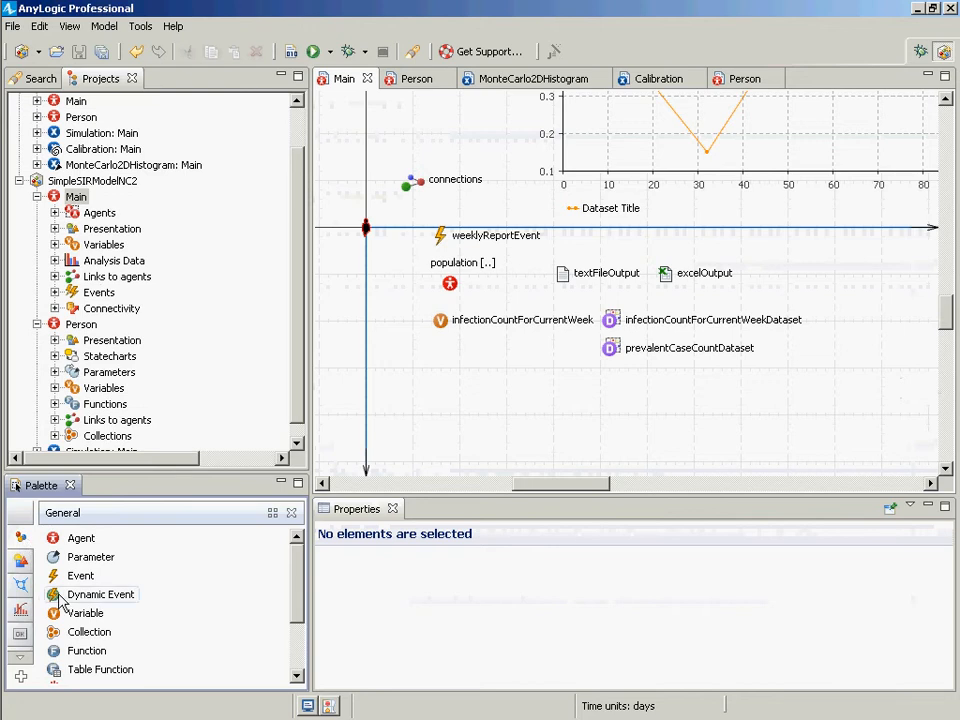
pyautogui.click(299, 637)
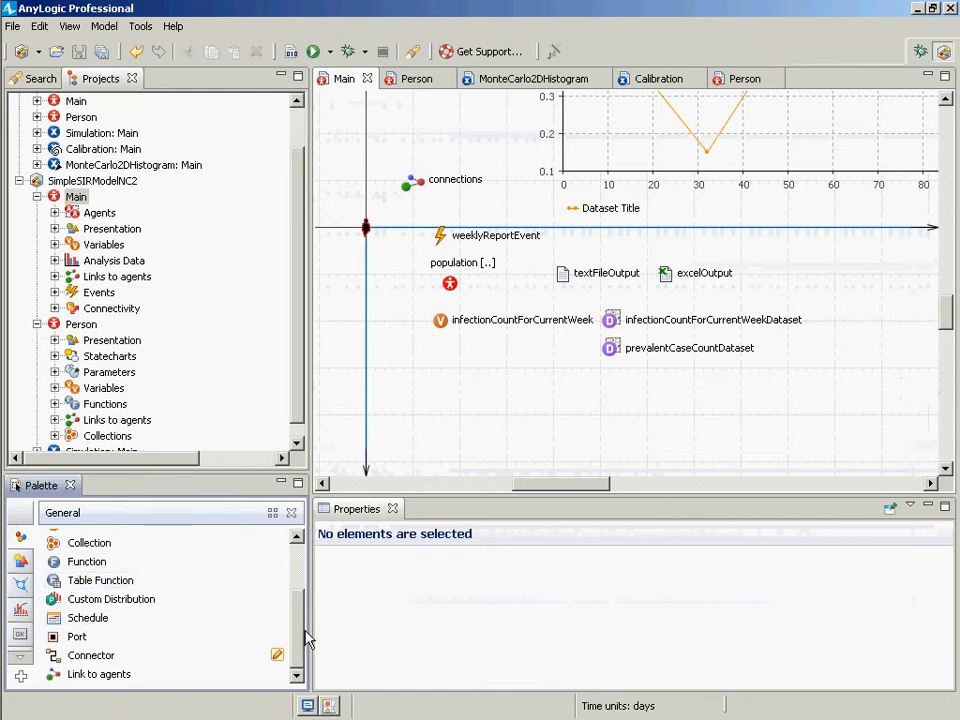
pyautogui.click(299, 571)
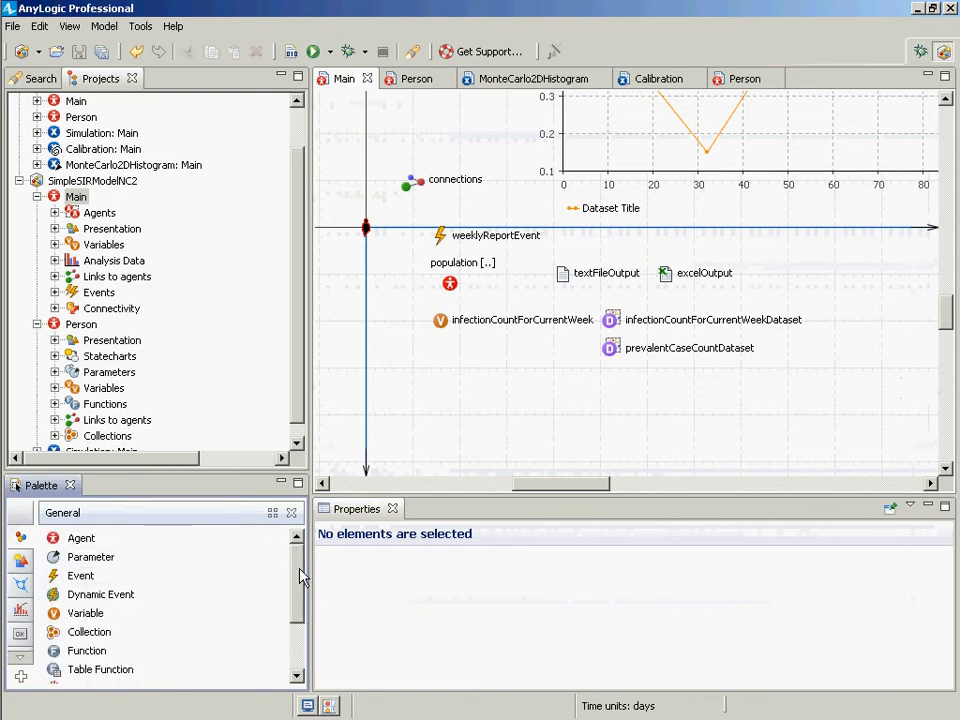
# Add a parameter named isInInterventionGroup to the Main diagram, below the infectionCountForCurrentWeek variable.
pyautogui.moveTo(90, 565); pyautogui.dragTo(433, 372)
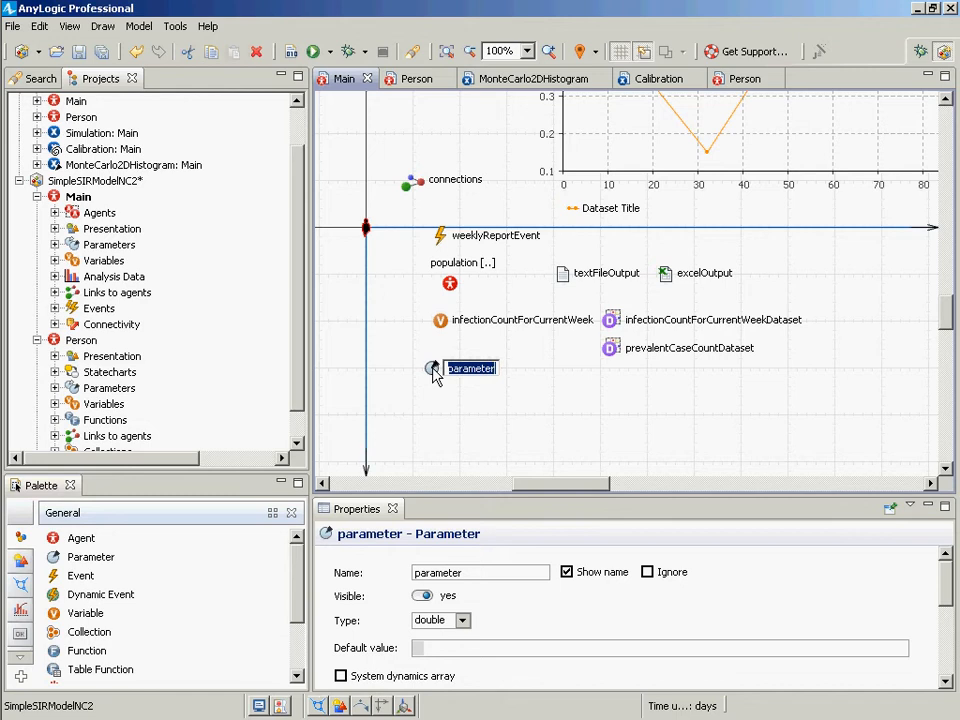
pyautogui.write('s')
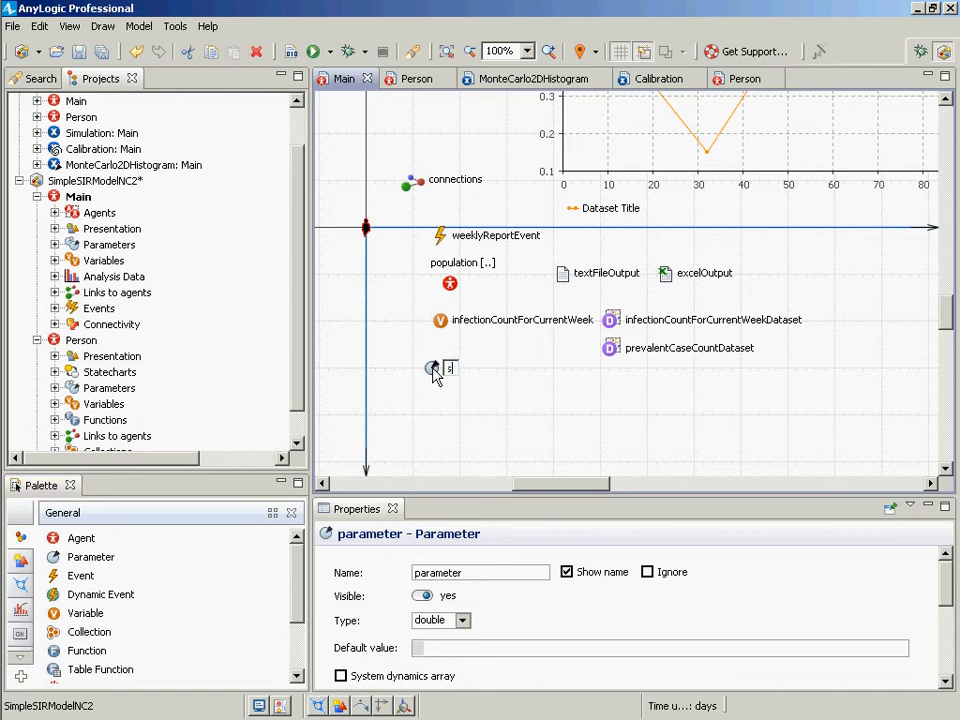
pyautogui.write('In')
pyautogui.write('f')
pyautogui.write('nter')
pyautogui.write('ven')
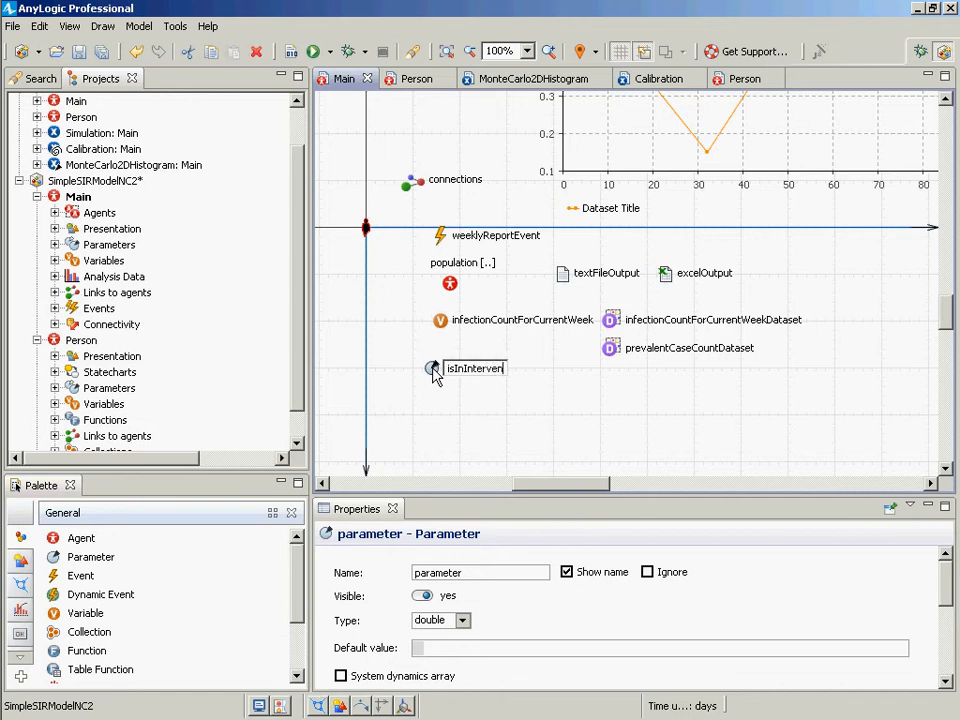
pyautogui.write('tionGroup')
pyautogui.press('Return')
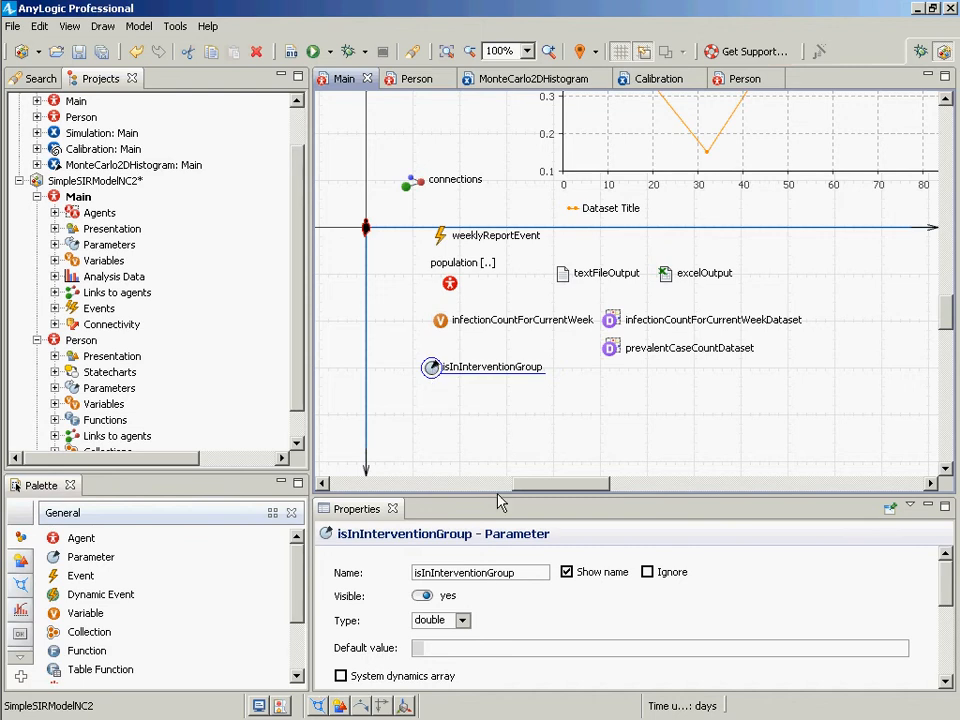
# Enlarge the properties view and make the isInInterventionGroup parameter dynamic with type boolean.
pyautogui.moveTo(499, 495); pyautogui.dragTo(495, 223)
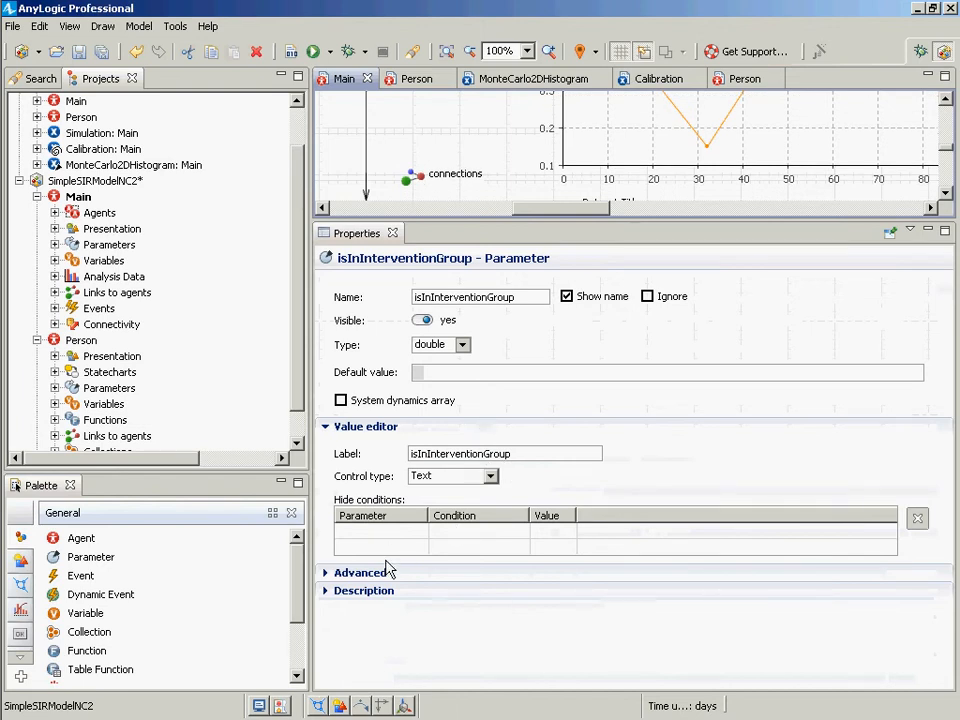
pyautogui.click(327, 574)
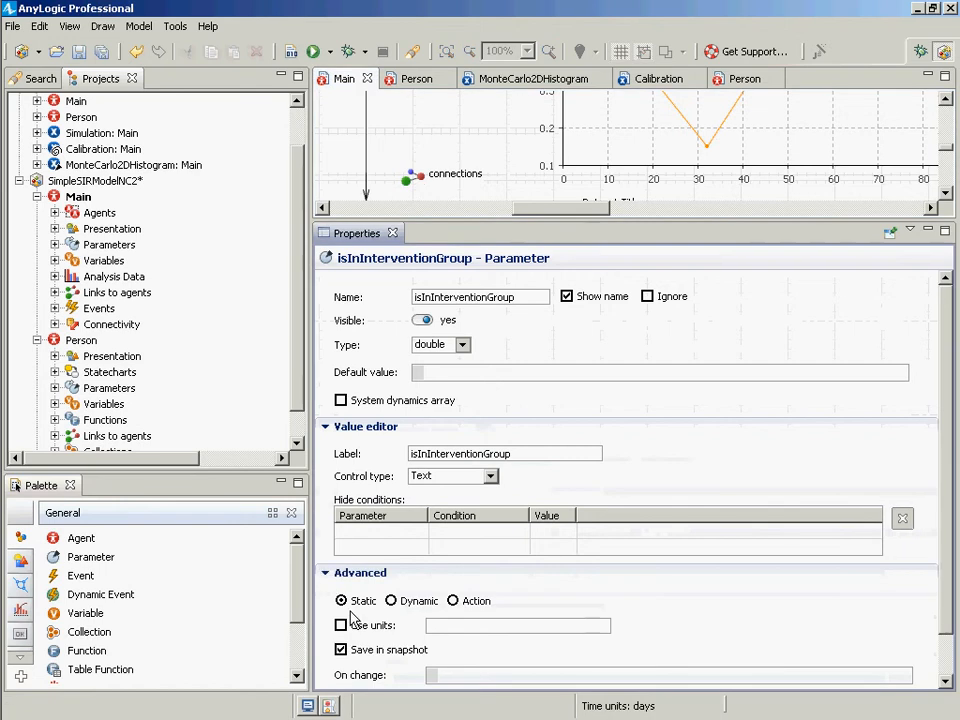
pyautogui.click(425, 604)
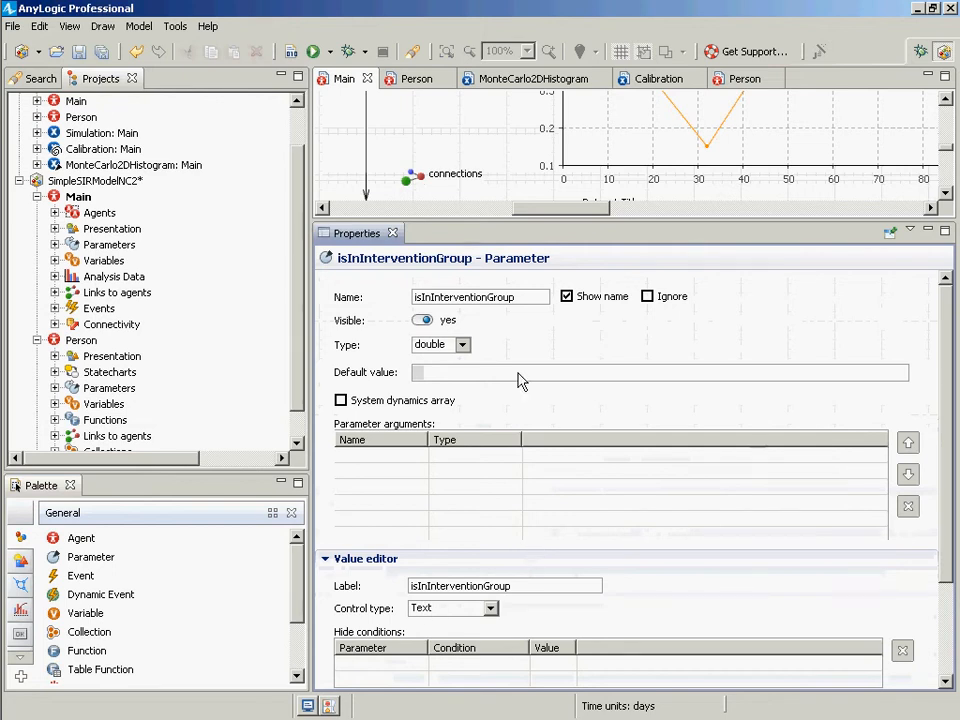
pyautogui.click(463, 348)
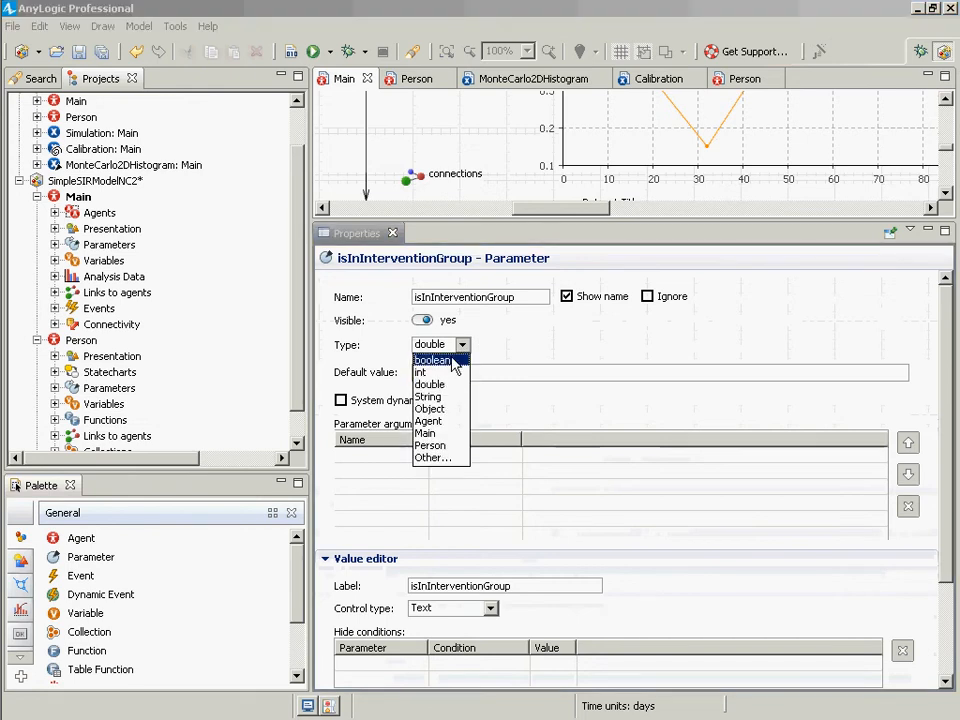
pyautogui.click(453, 362)
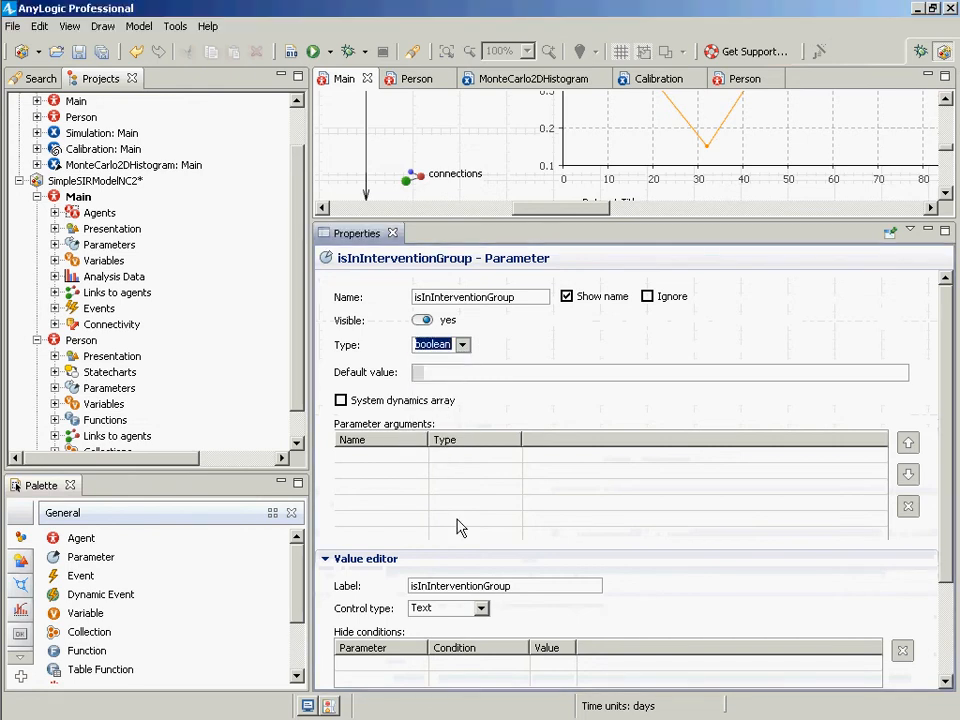
# Give isInInterventionGroup a parameter argument named person of type Person and save the model.
pyautogui.scroll(-3, 457, 527)
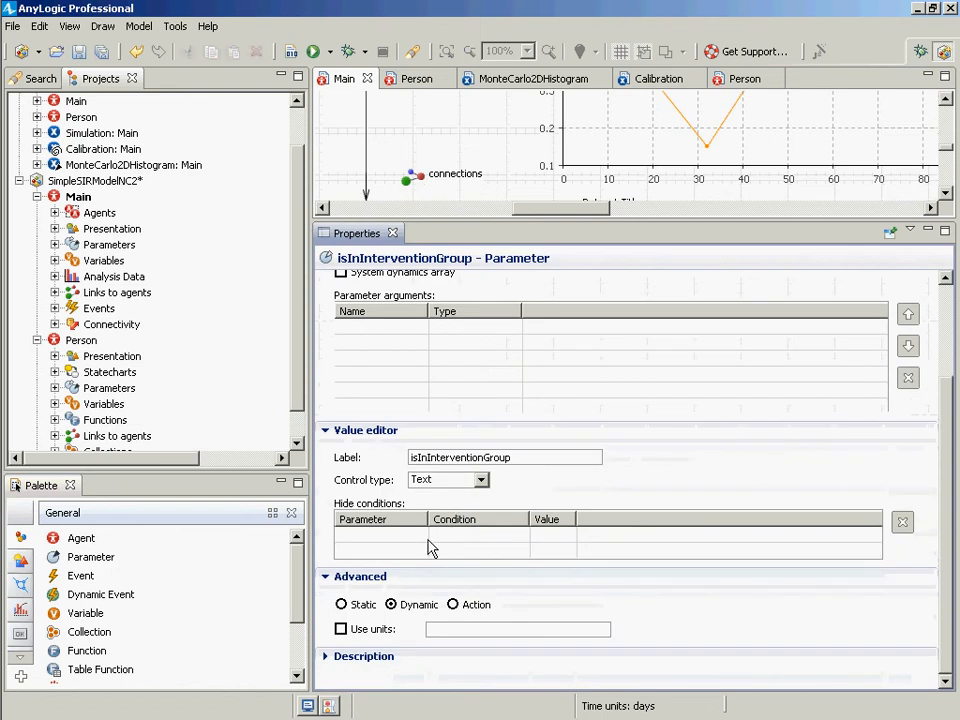
pyautogui.scroll(3, 428, 548)
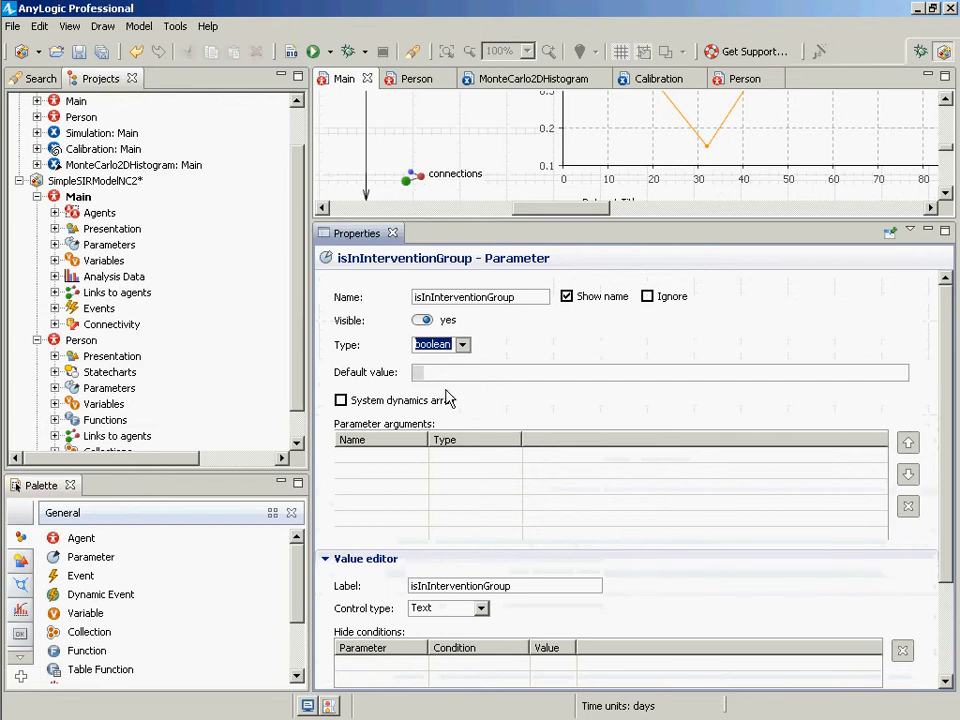
pyautogui.scroll(-3, 449, 598)
pyautogui.scroll(3, 449, 598)
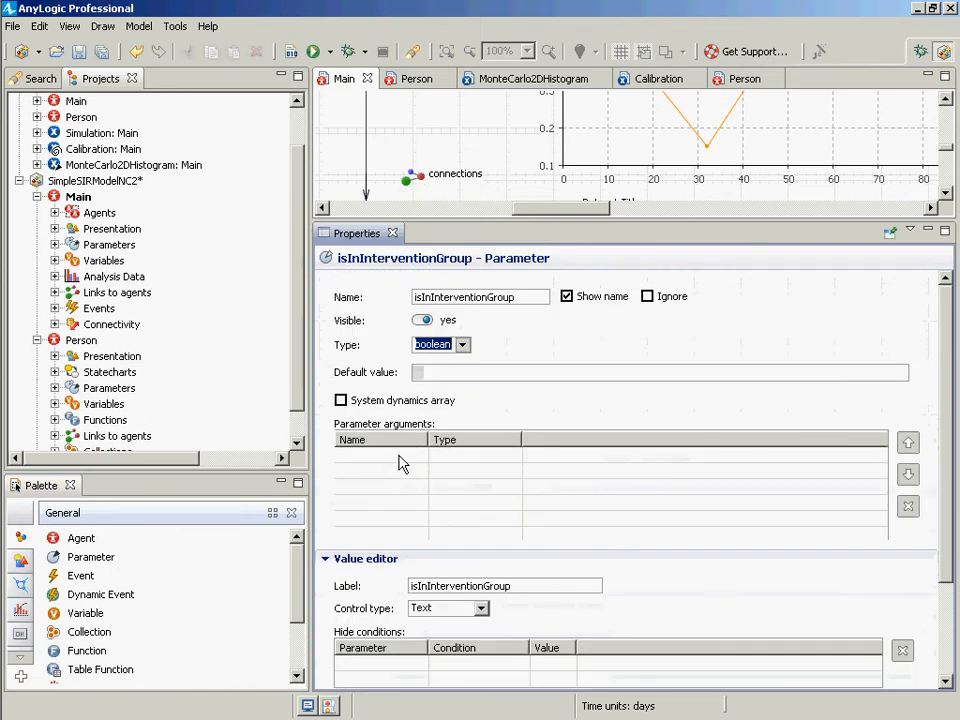
pyautogui.click(400, 460)
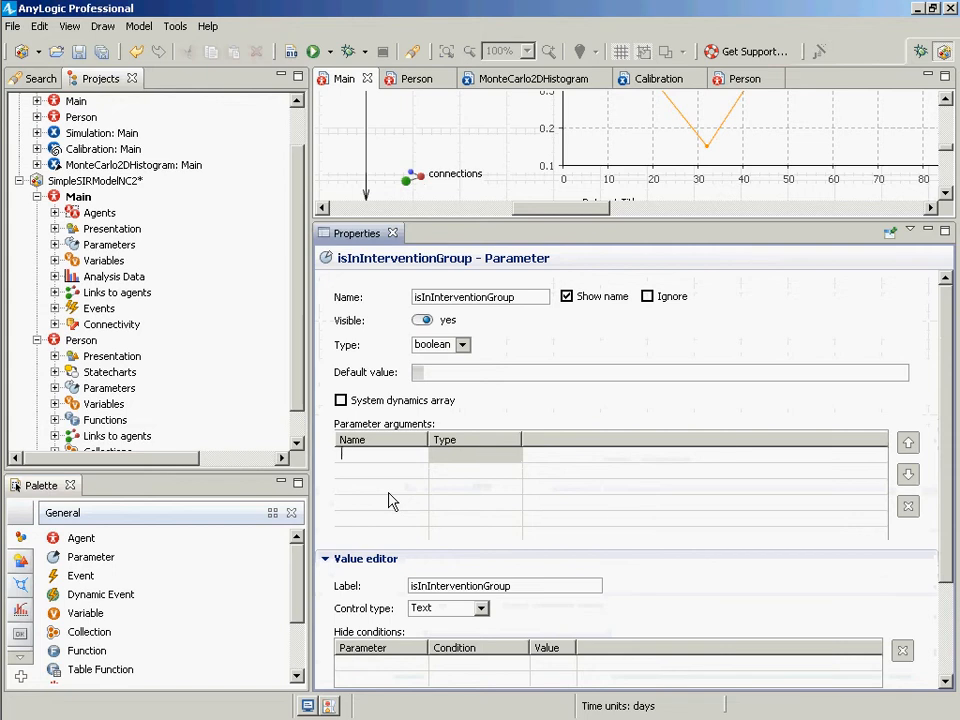
pyautogui.write('person')
pyautogui.click(434, 459)
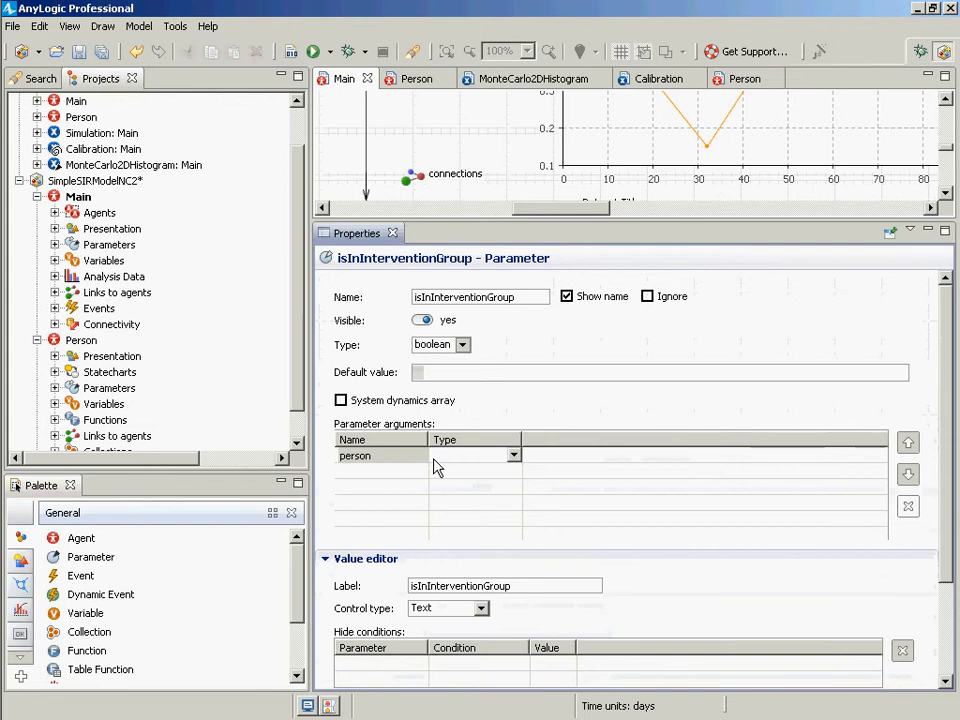
pyautogui.write('Person')
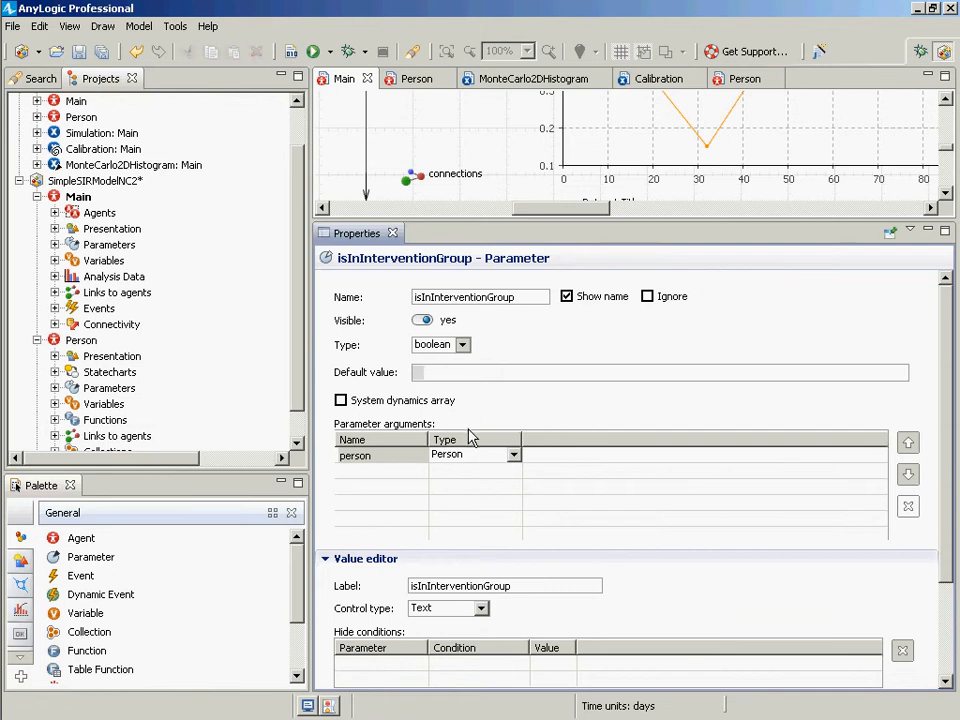
pyautogui.hotkey('ctrl', 's')
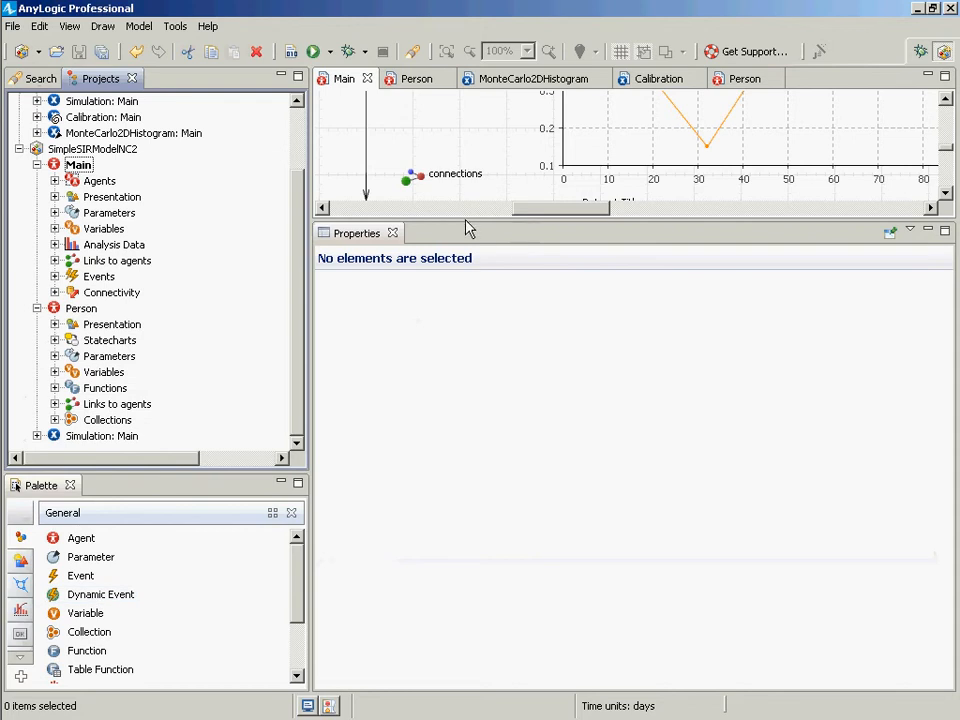
# Add a parameter named performIntervention to the Main diagram, directly below the isInInterventionGroup parameter.
pyautogui.moveTo(467, 226); pyautogui.dragTo(458, 508)
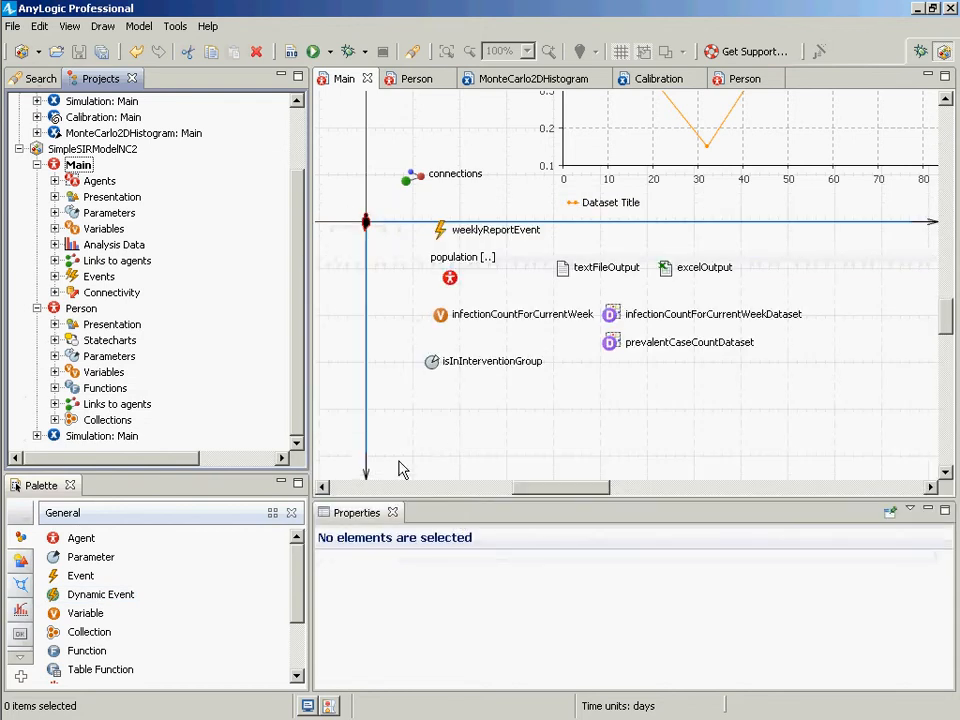
pyautogui.moveTo(80, 557); pyautogui.dragTo(433, 390)
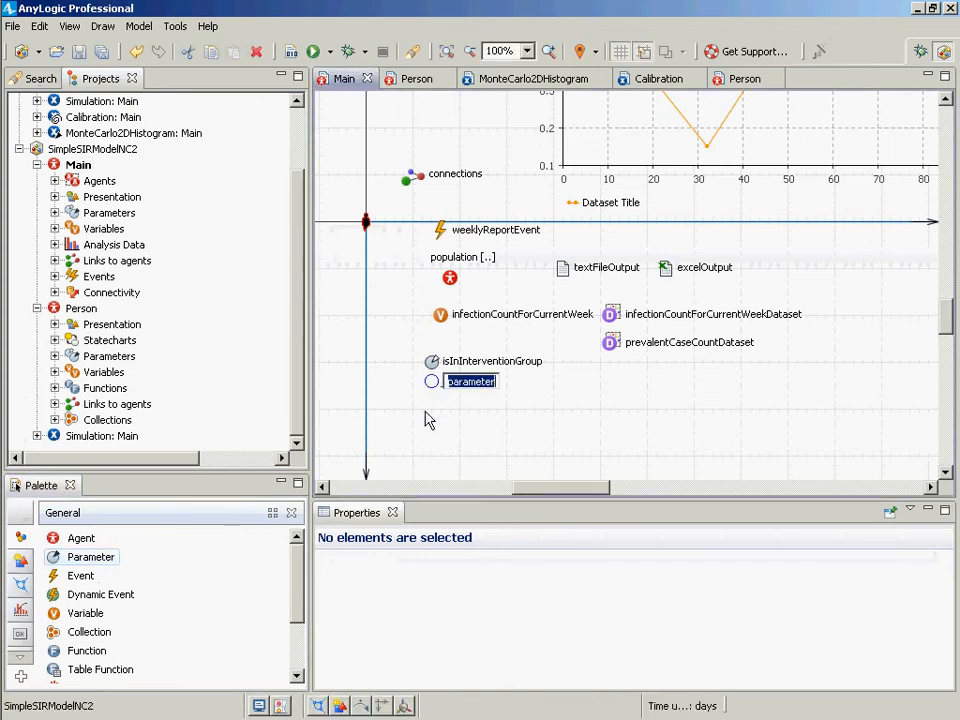
pyautogui.write('perfor')
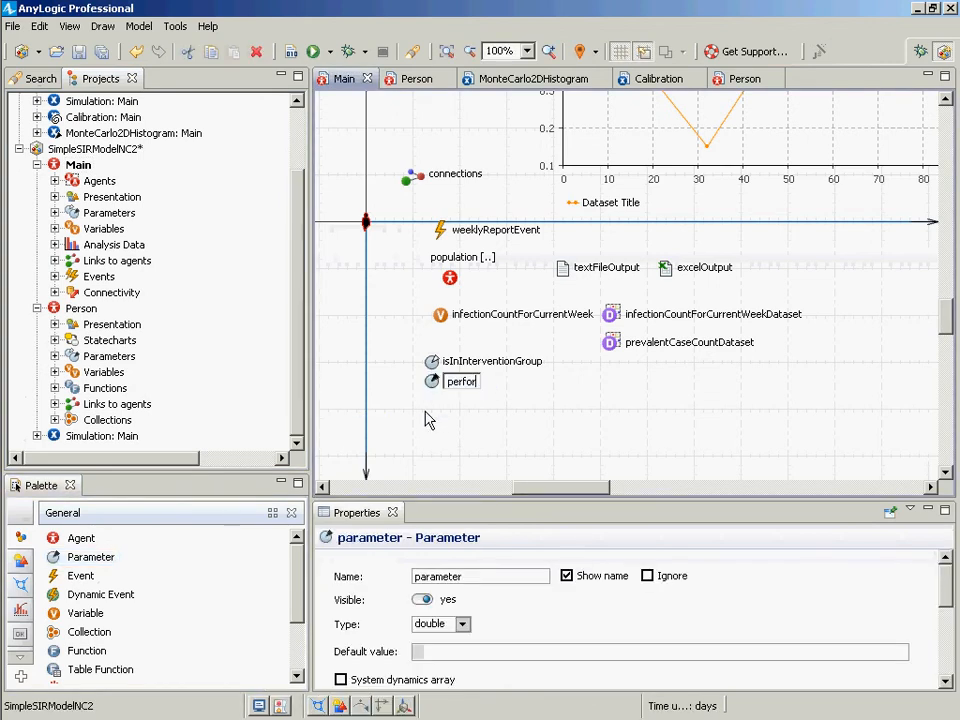
pyautogui.write('mIntervention')
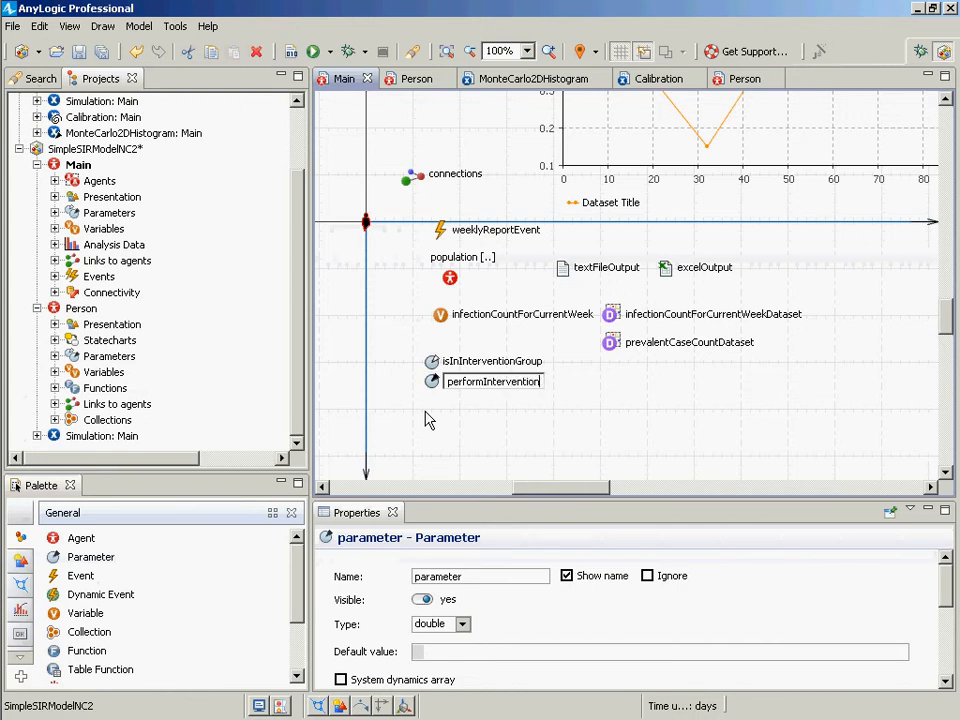
pyautogui.press('Return')
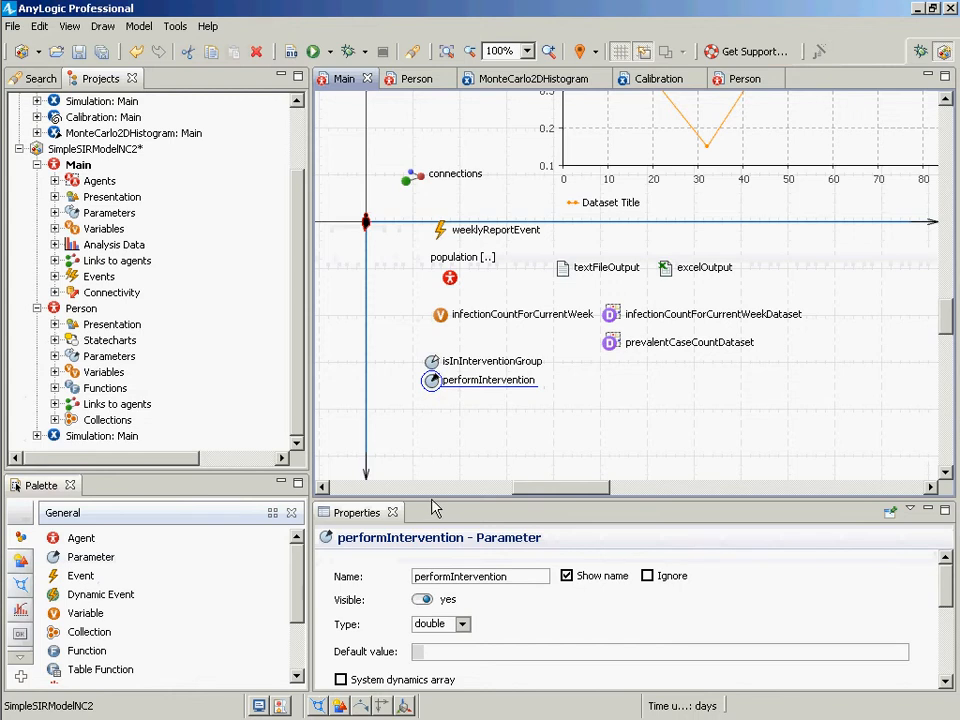
# Enlarge the properties view and make the performIntervention parameter an Action parameter in its advanced settings.
pyautogui.moveTo(437, 504); pyautogui.dragTo(478, 266)
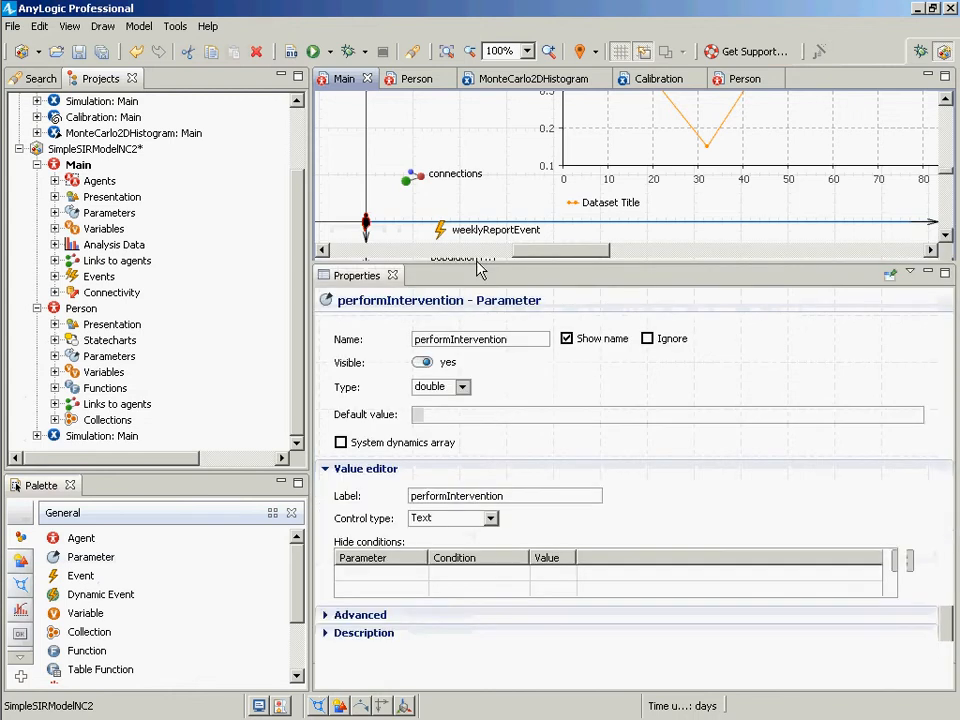
pyautogui.click(335, 615)
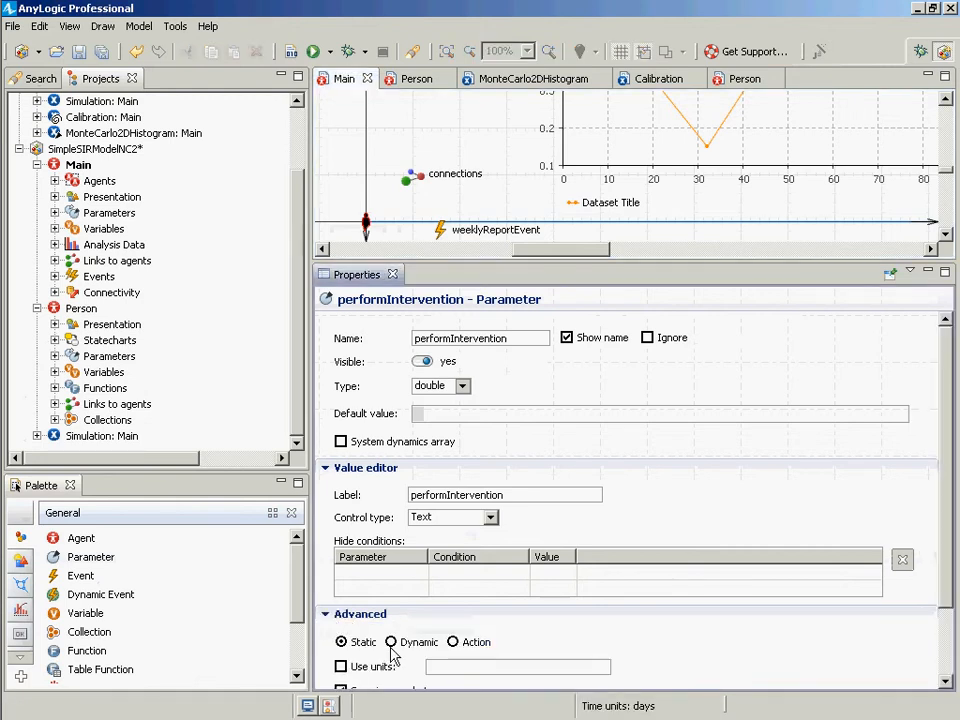
pyautogui.click(391, 643)
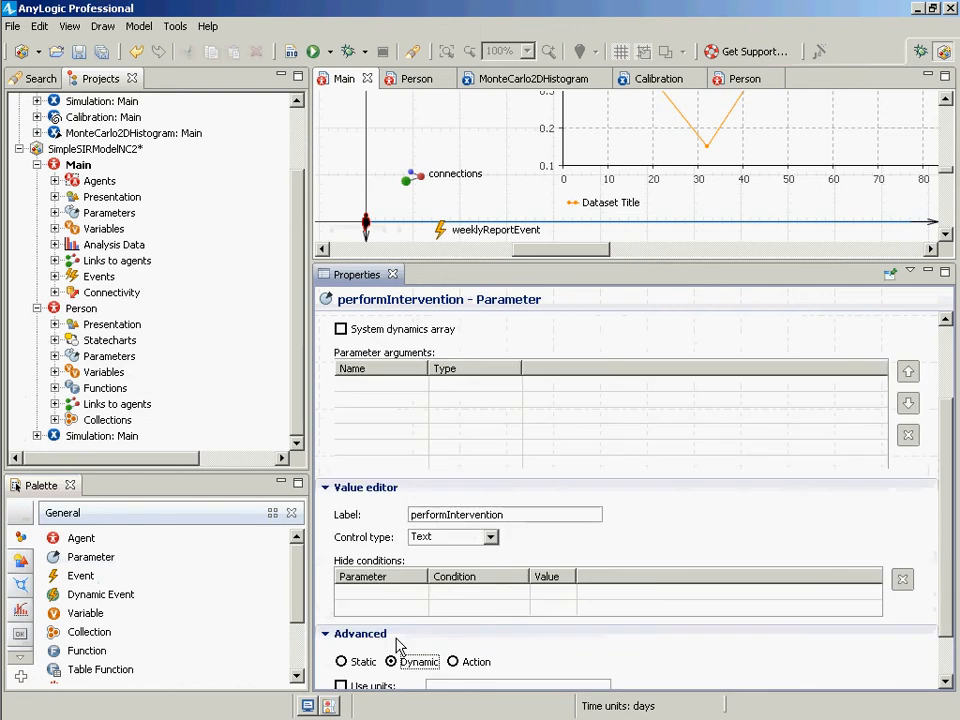
pyautogui.scroll(-1, 397, 645)
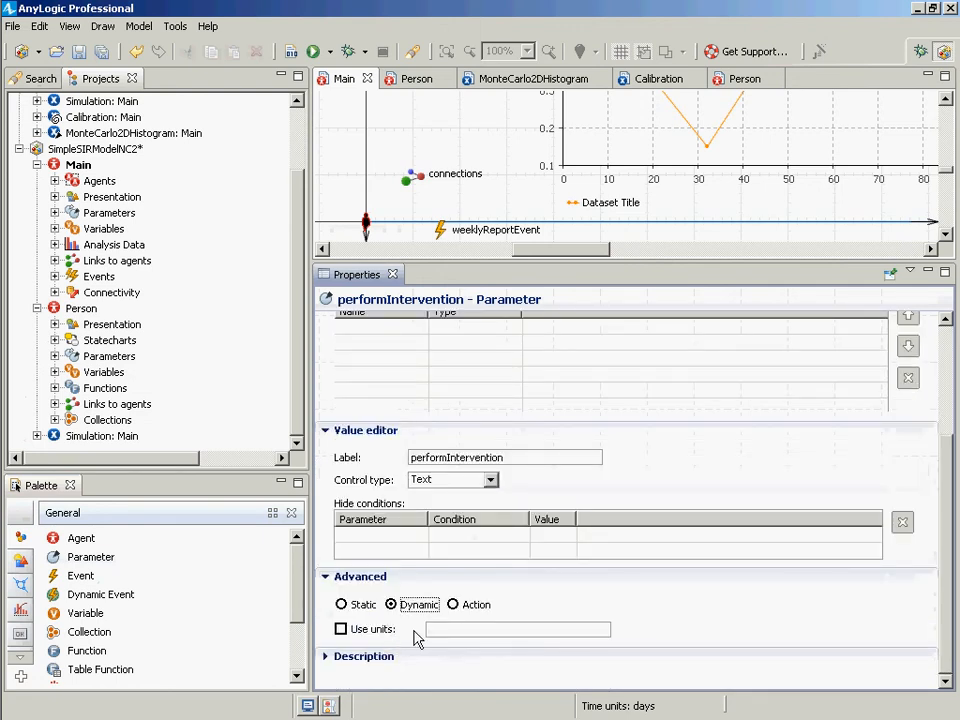
pyautogui.click(452, 604)
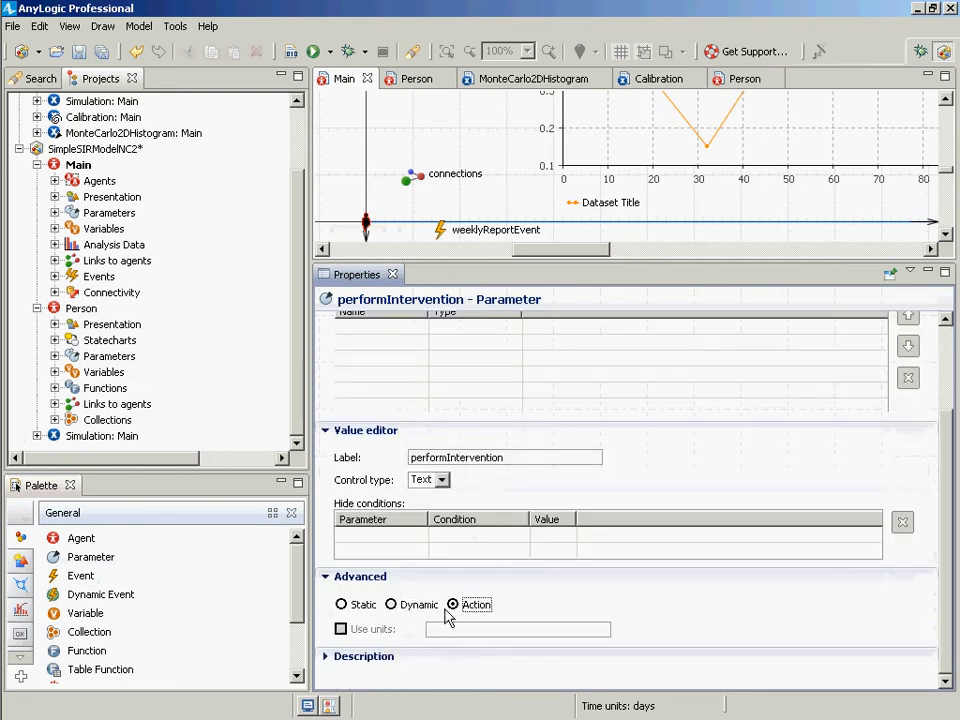
pyautogui.scroll(2, 434, 590)
pyautogui.scroll(-2, 434, 590)
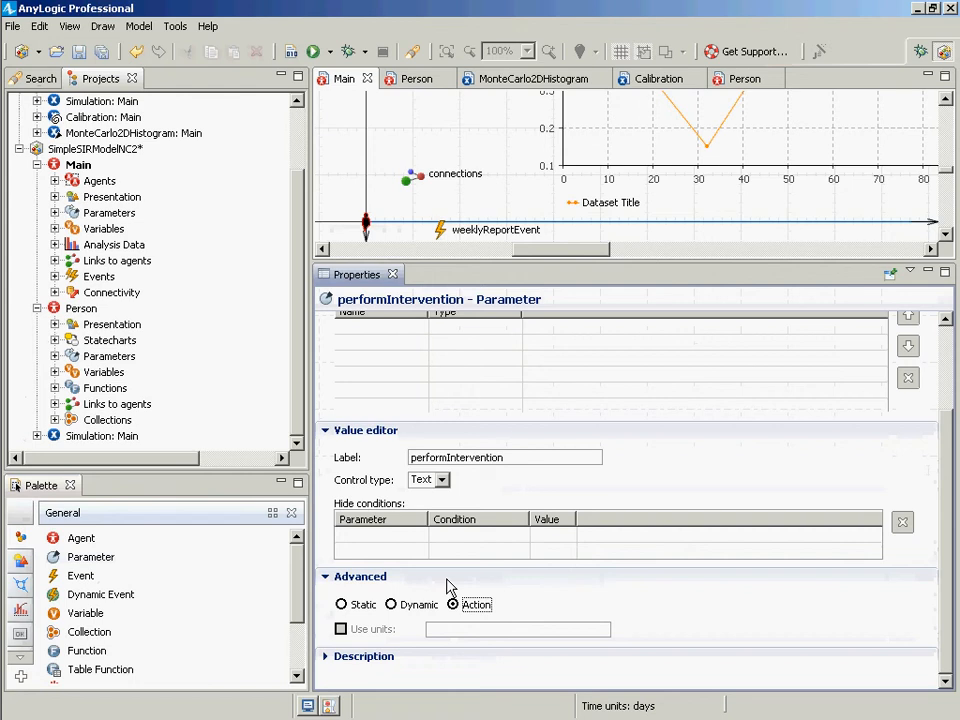
pyautogui.scroll(2, 445, 592)
pyautogui.scroll(-1, 418, 416)
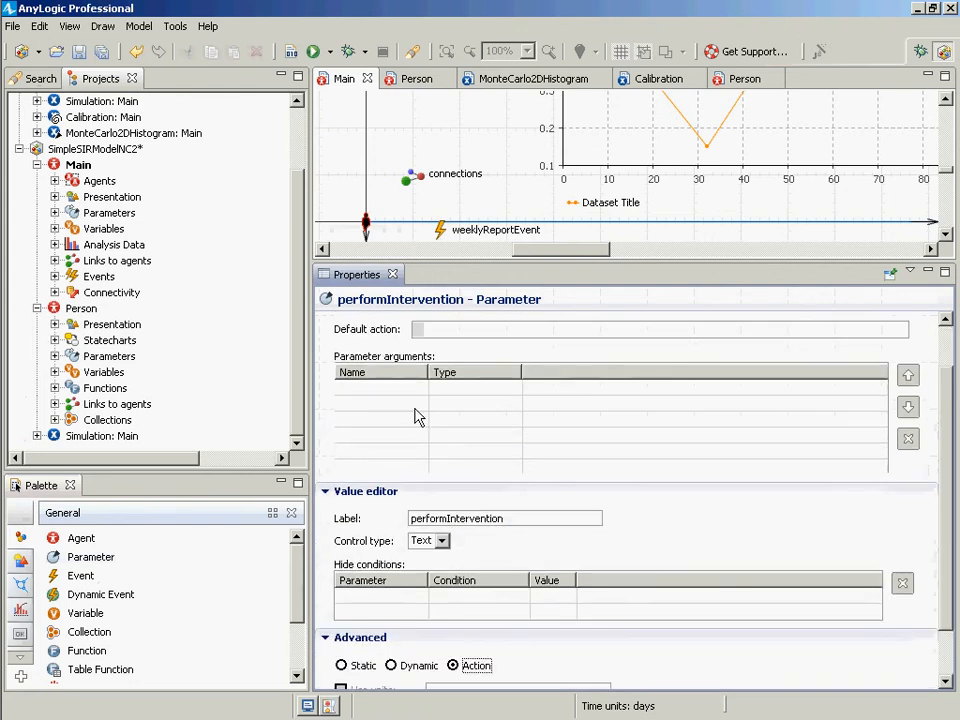
# Give performIntervention a parameter argument named person of type Person, restore the larger diagram view and build the model.
pyautogui.click(385, 392)
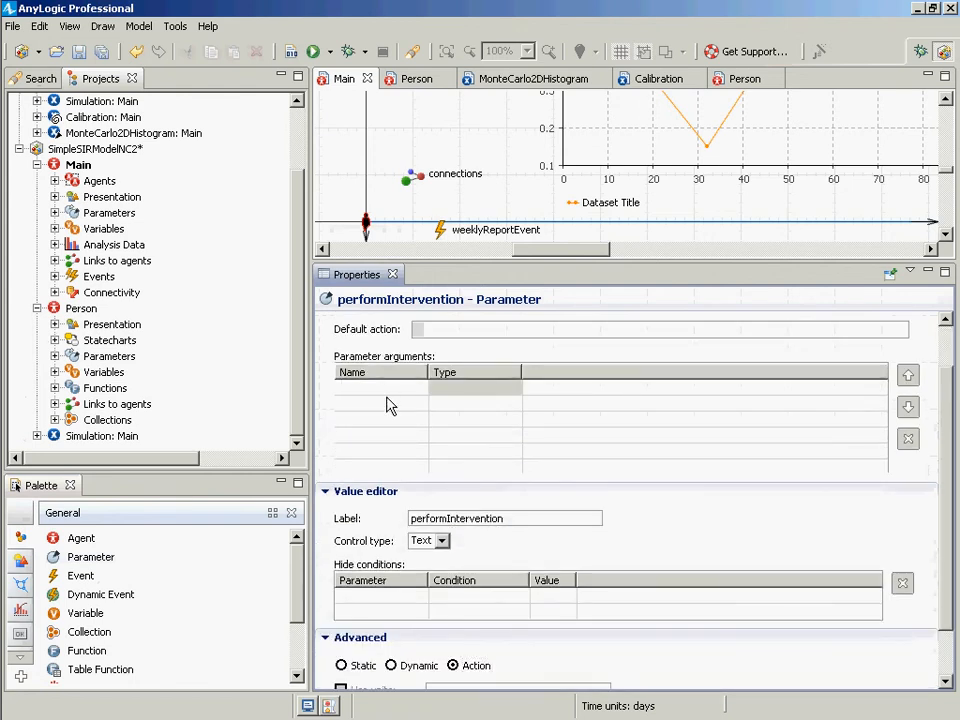
pyautogui.write('per')
pyautogui.click(466, 392)
pyautogui.write('Person')
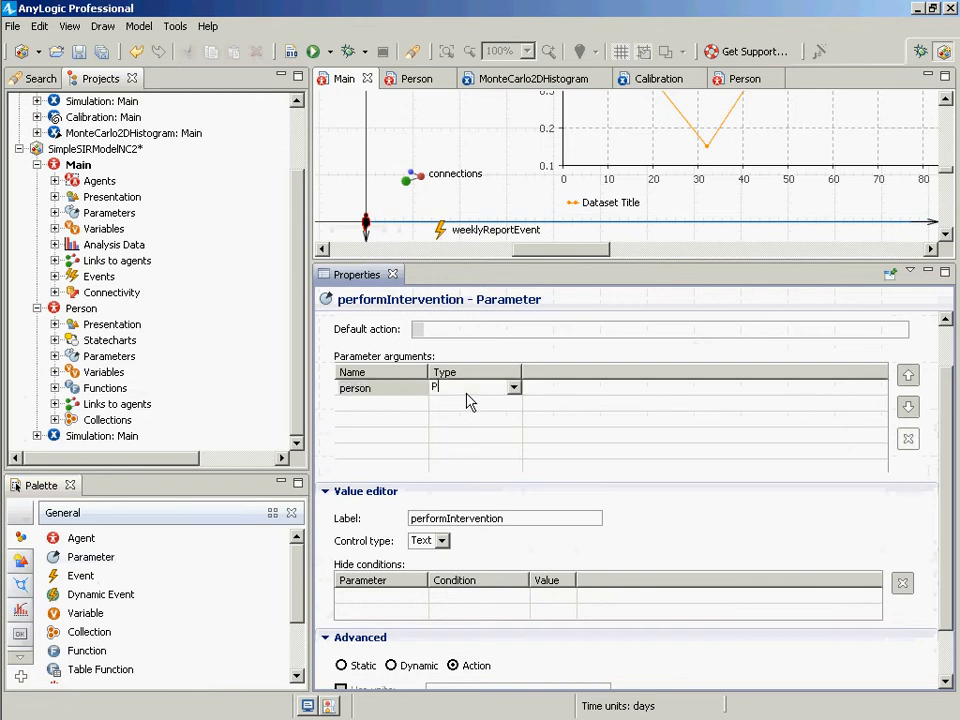
pyautogui.click(466, 332)
pyautogui.scroll(-3, 510, 470)
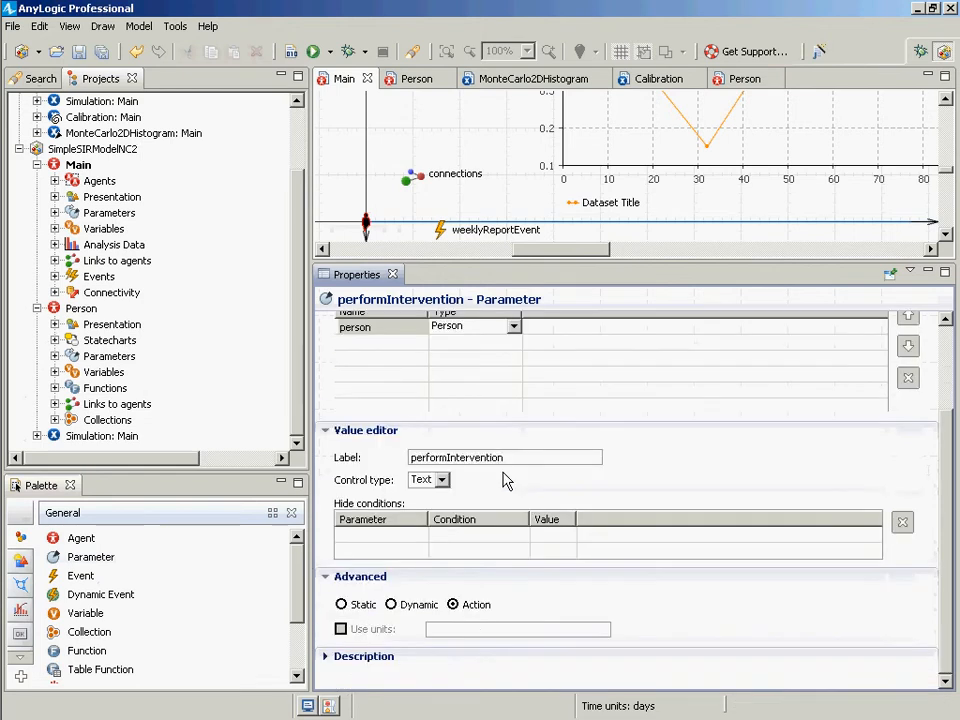
pyautogui.scroll(5, 505, 481)
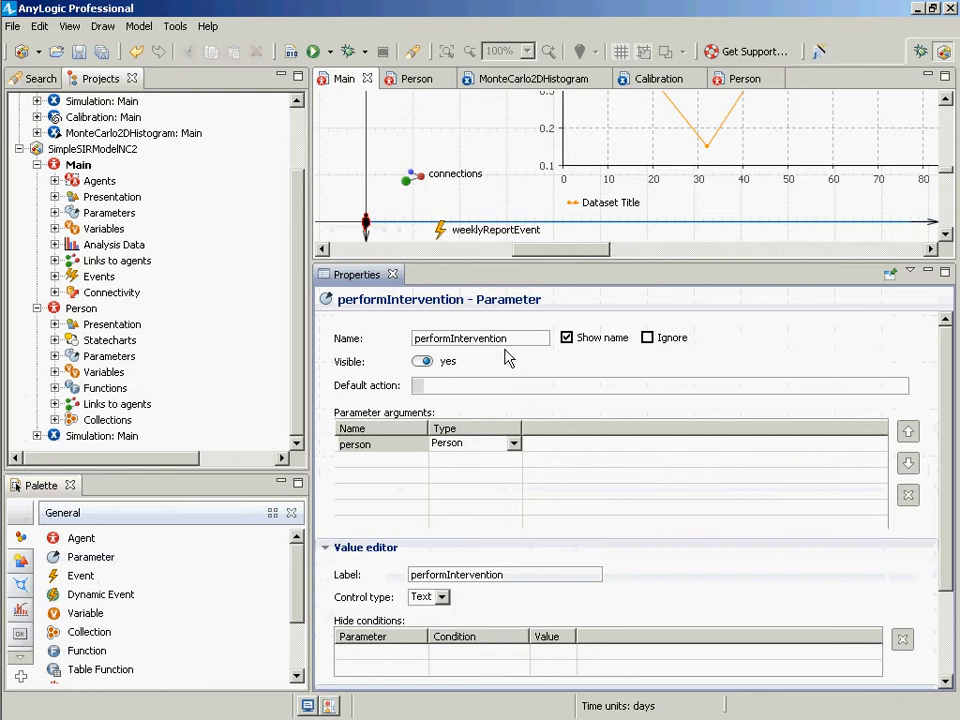
pyautogui.moveTo(477, 260); pyautogui.dragTo(422, 467)
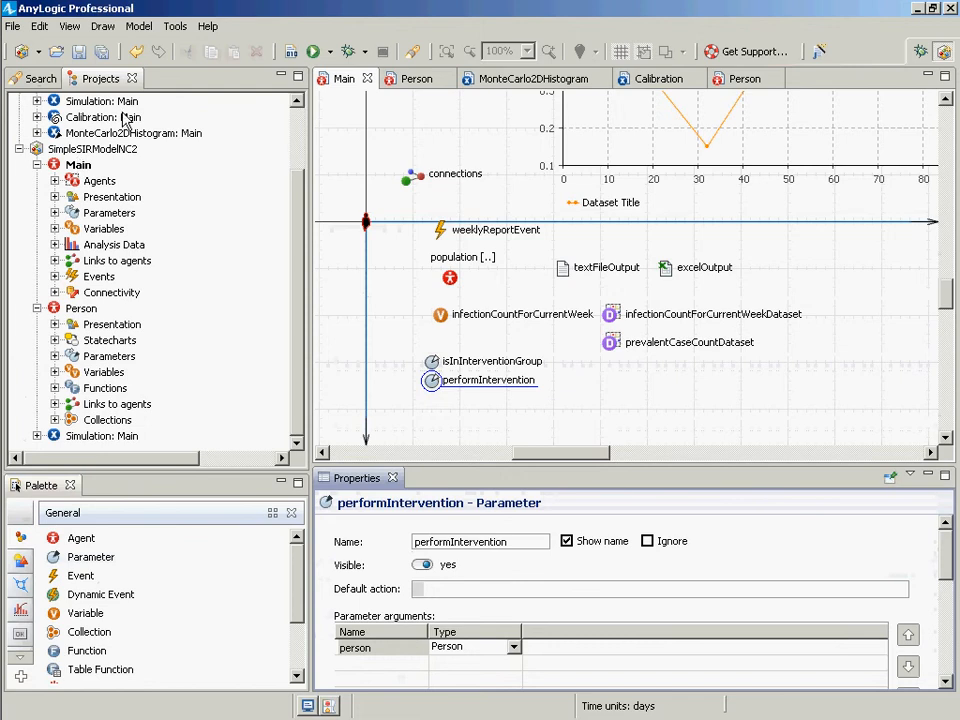
pyautogui.click(291, 53)
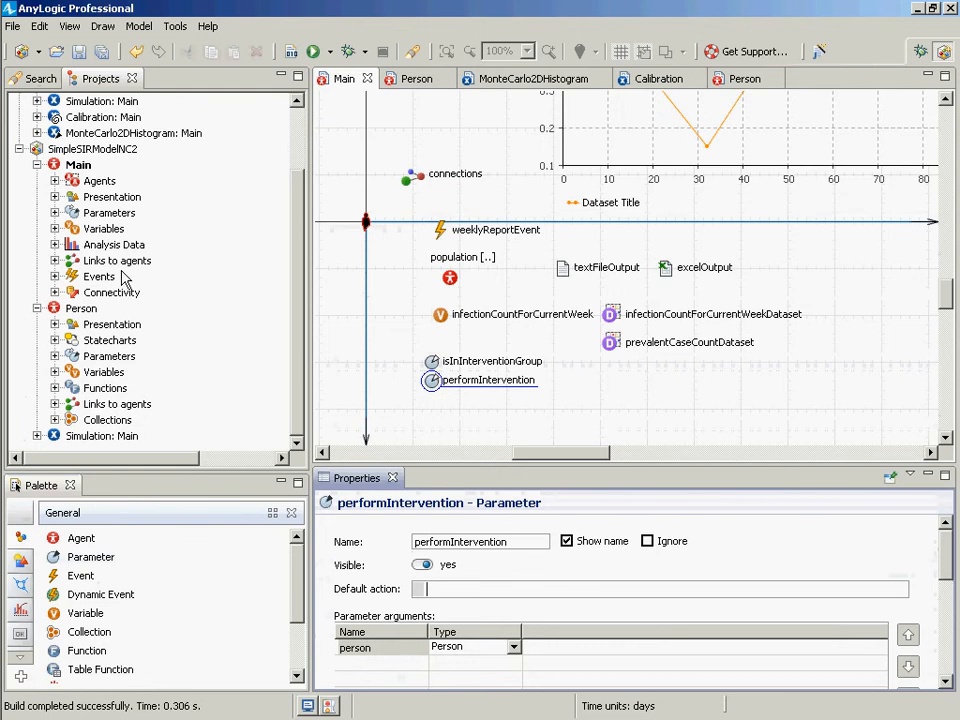
# Show the agent type properties of SimpleSIRModelNC2's Main enlarged and prepare an empty line at the end of the On startup code.
pyautogui.click(62, 168)
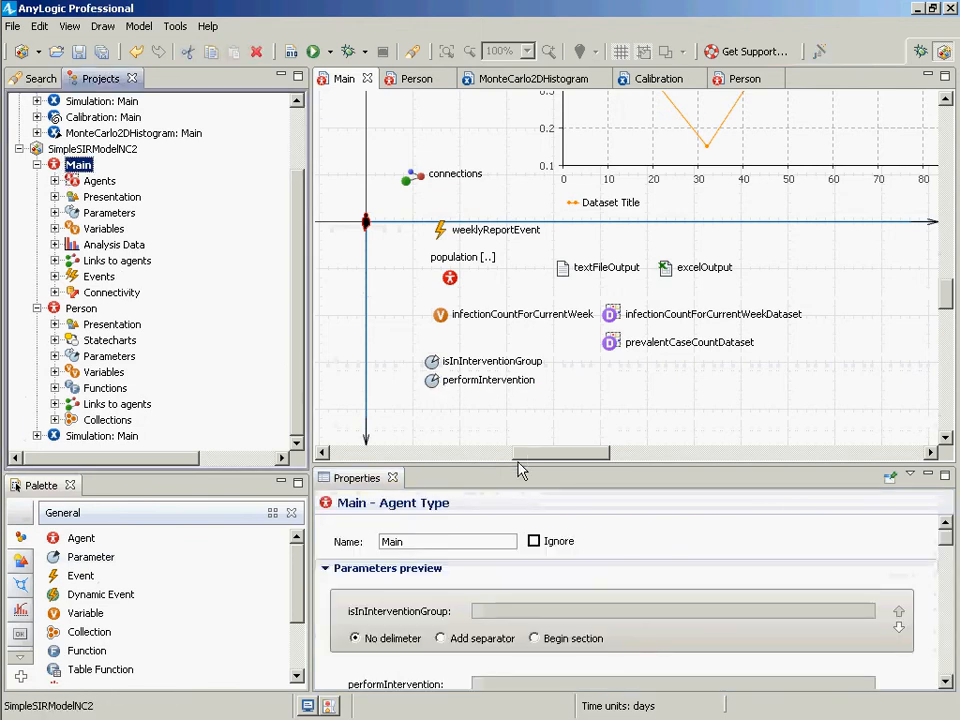
pyautogui.moveTo(515, 473); pyautogui.dragTo(525, 189)
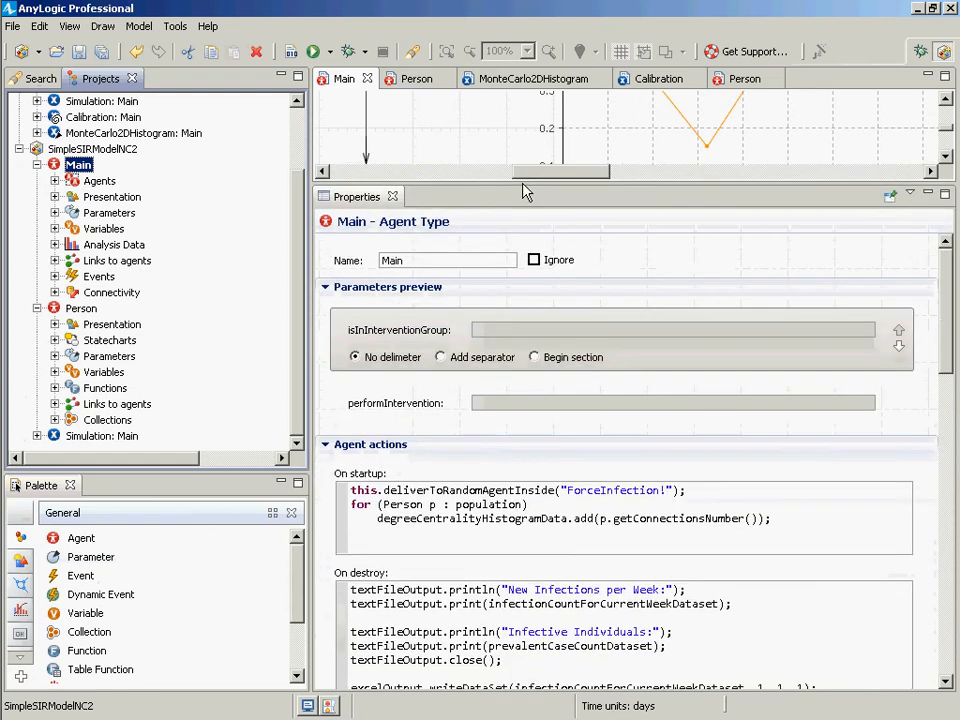
pyautogui.click(413, 545)
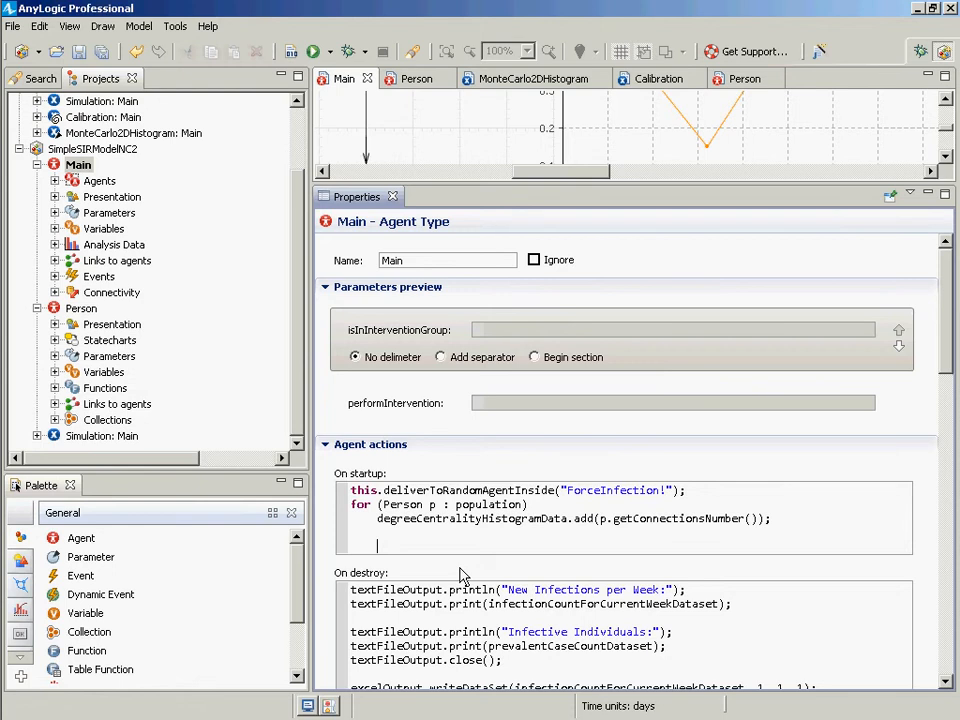
pyautogui.press('BackSpace')
pyautogui.press('Return')
pyautogui.press('Up')
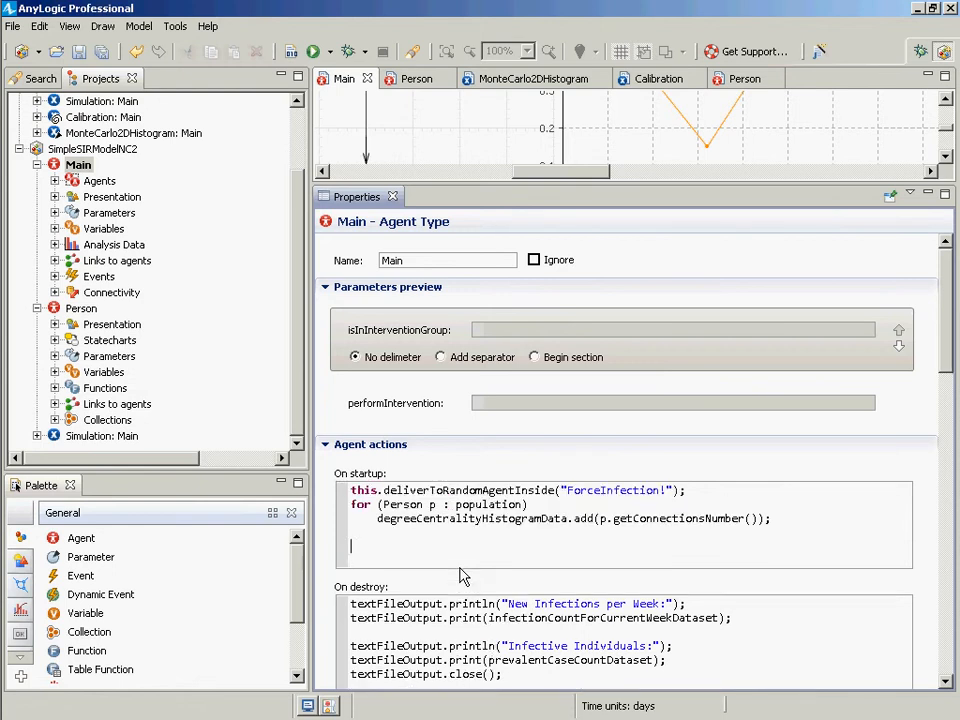
# Copy the loop header "for (Person p : population)" and paste it below the existing loop in the On startup code.
pyautogui.press('Up')
pyautogui.press('Up')
pyautogui.press('Up')
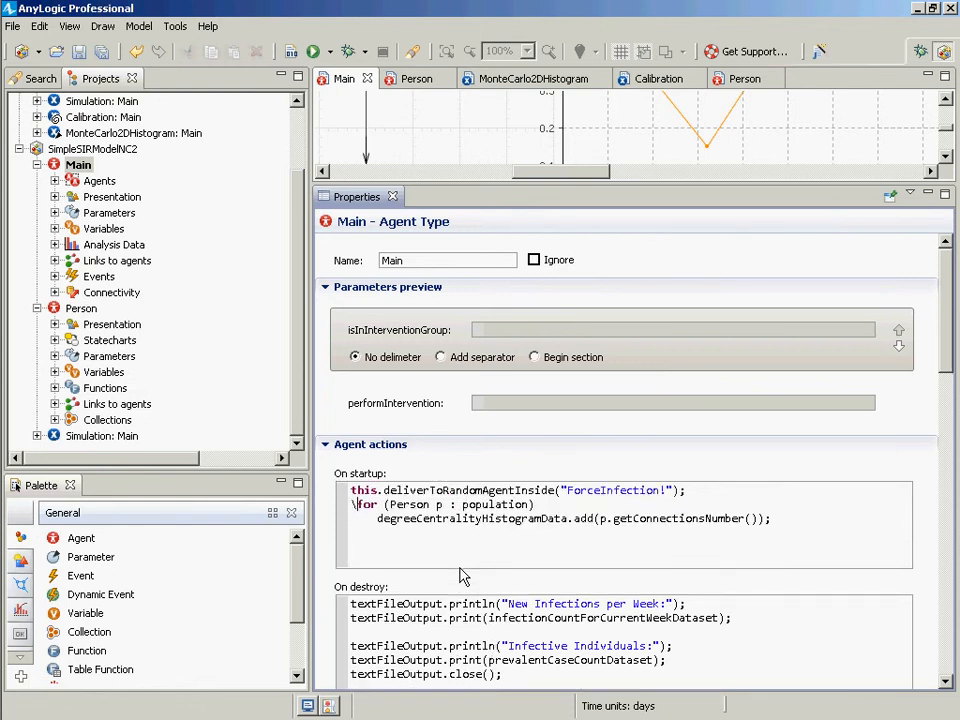
pyautogui.hotkey('shift', 'End')
pyautogui.hotkey('ctrl', 'c')
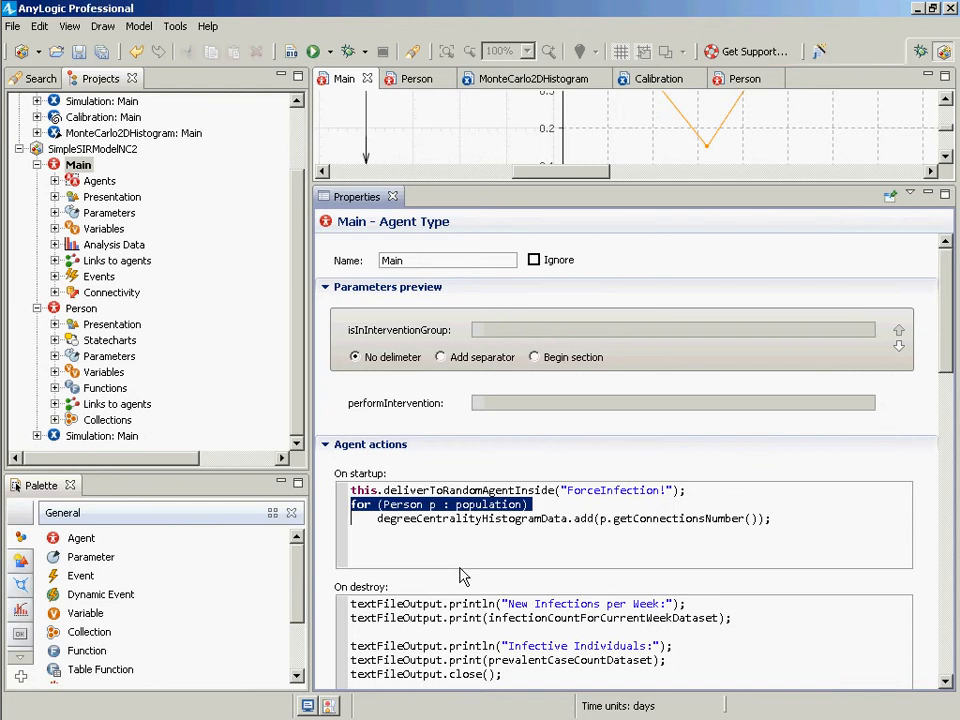
pyautogui.press('Down')
pyautogui.press('Down')
pyautogui.press('Down')
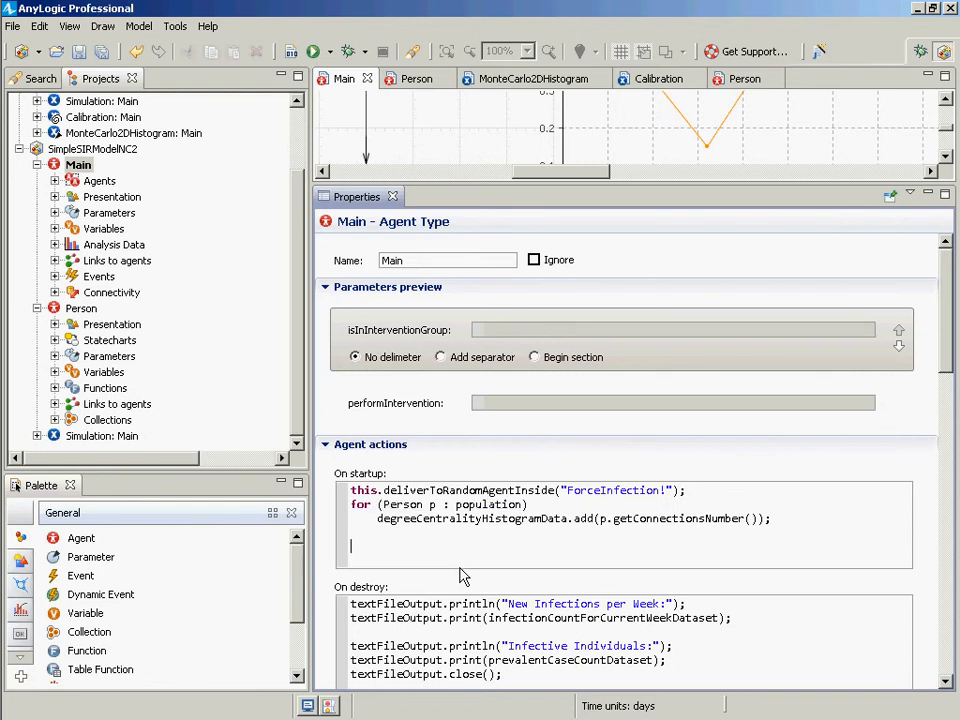
pyautogui.hotkey('ctrl', 'v')
pyautogui.press('Return')
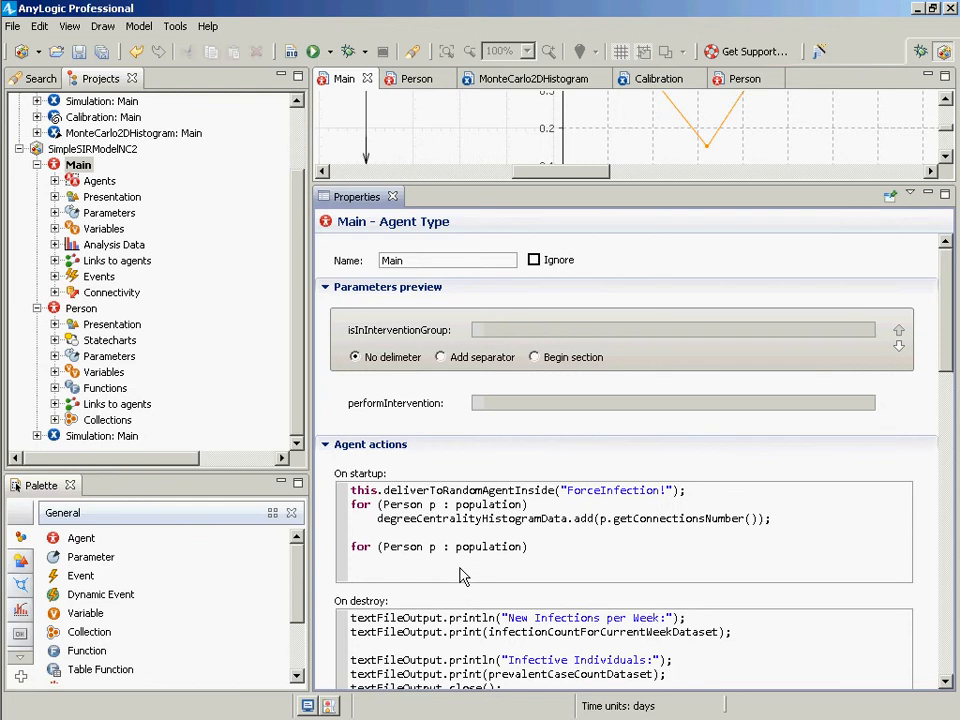
# Add an indented pair of braces under the second population loop header, with a blank line between them.
pyautogui.write('{')
pyautogui.press('Return')
pyautogui.write('}')
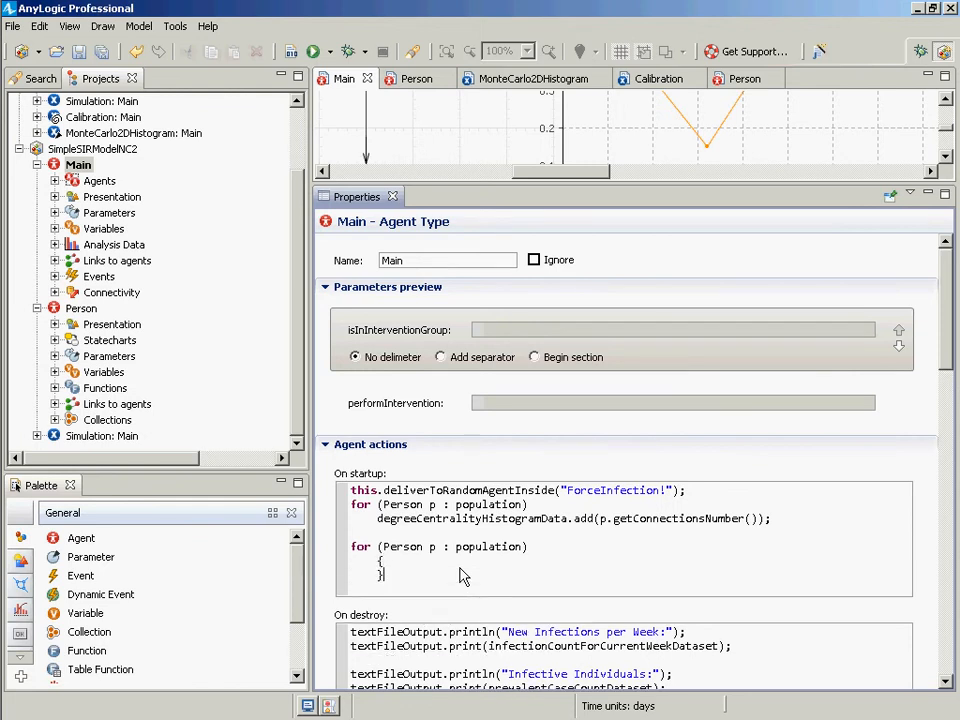
pyautogui.press('Return')
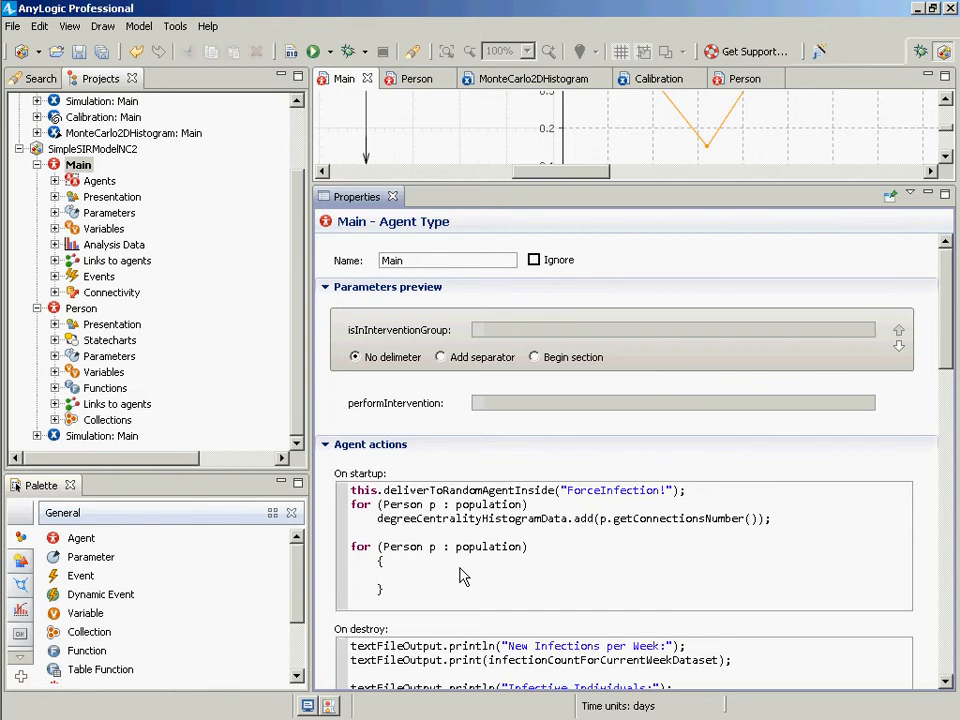
# Inside the new loop's braces, write the condition "if (isInInterventionGroup(p))" and start a new line below it.
pyautogui.write('if (isIn')
pyautogui.hotkey('ctrl', 'space')
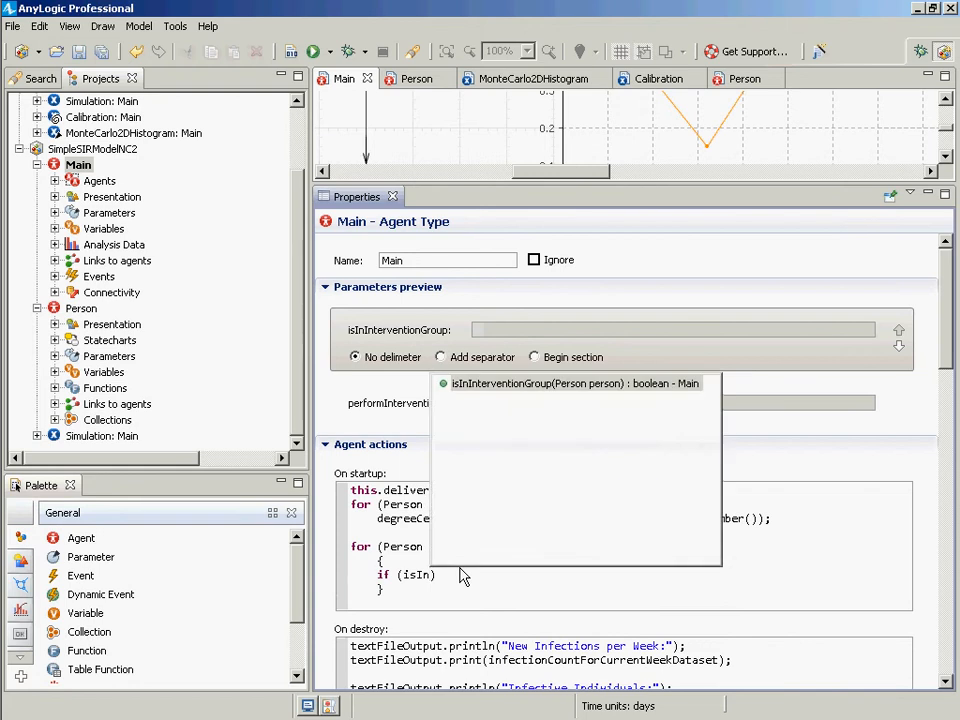
pyautogui.press('Return')
pyautogui.write('p(p')
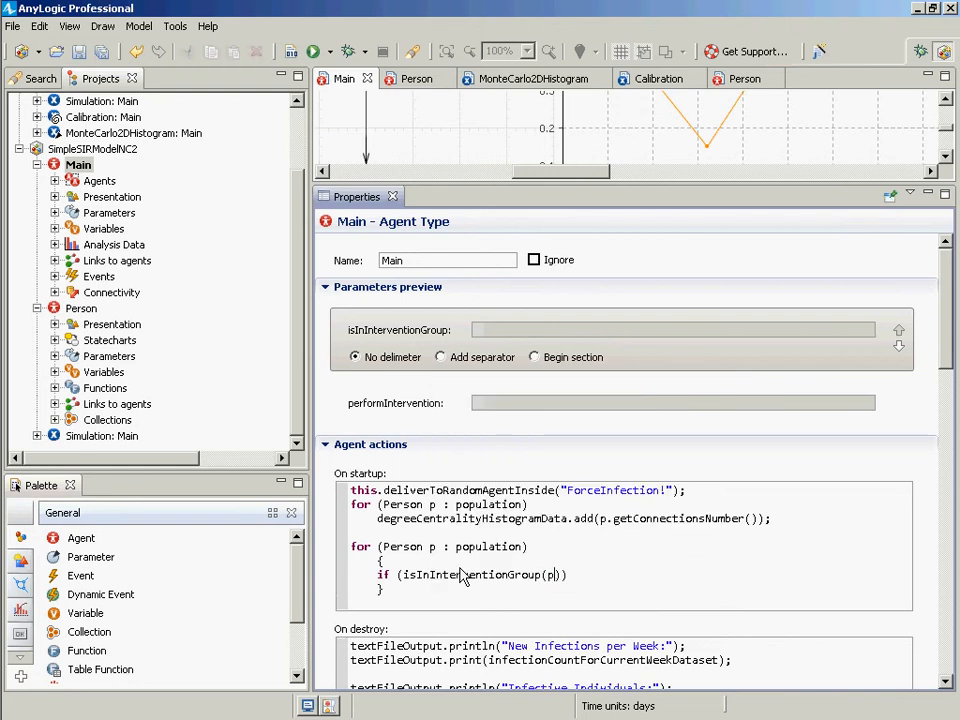
pyautogui.press('Right')
pyautogui.press('Right')
pyautogui.press('Right')
pyautogui.press('Left')
pyautogui.press('Return')
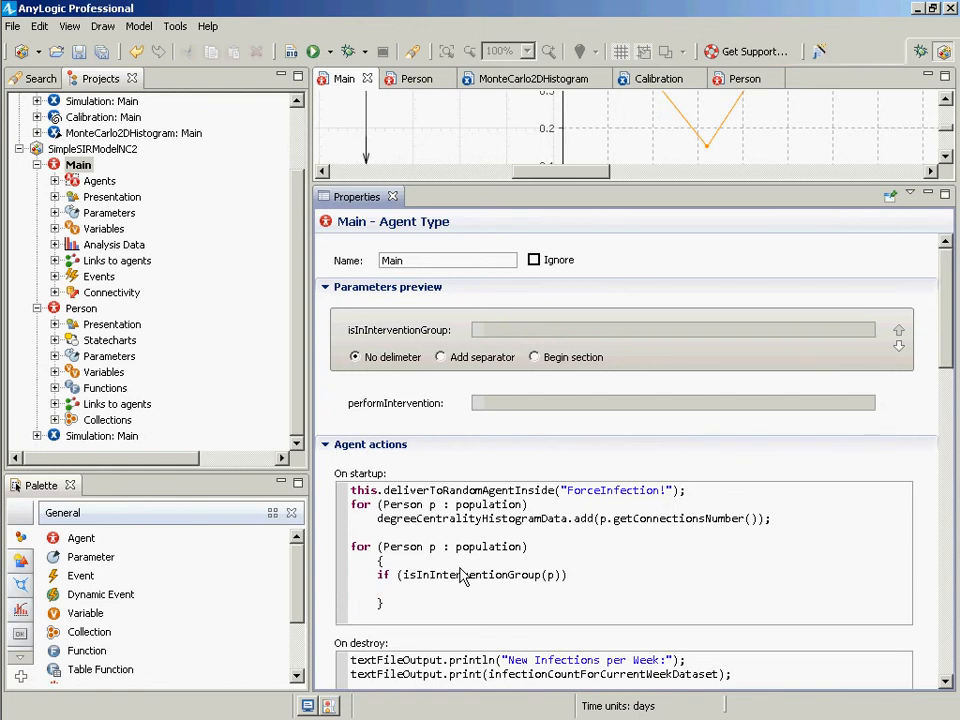
# Write "performIntervention(p);" as the statement under the if condition, then save and build the model.
pyautogui.write('perfor')
pyautogui.hotkey('ctrl', 'space')
pyautogui.press('Return')
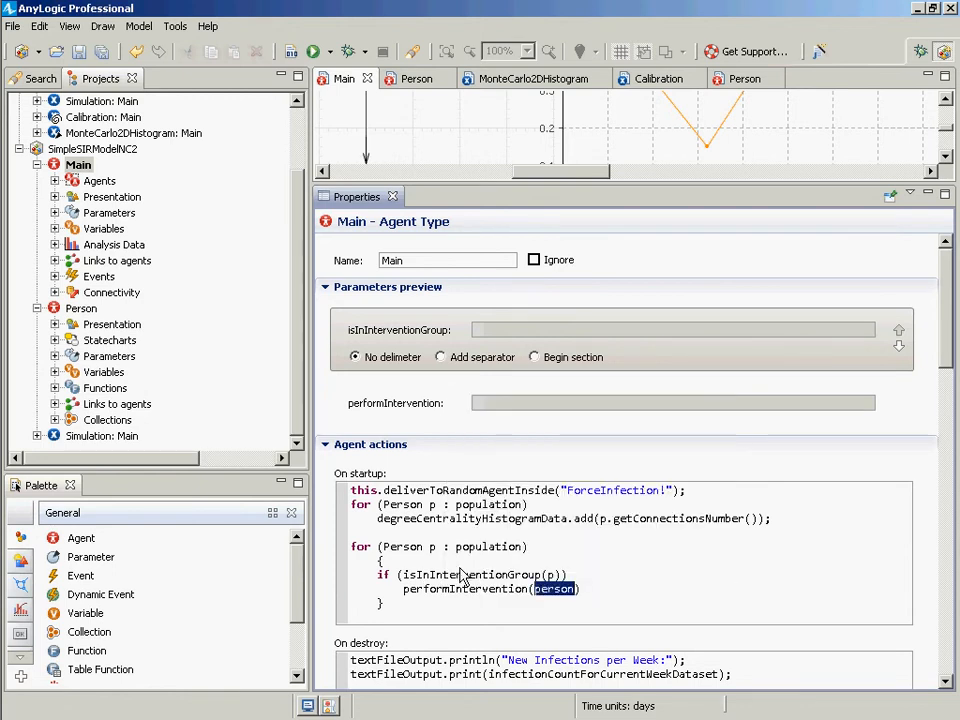
pyautogui.write('p);')
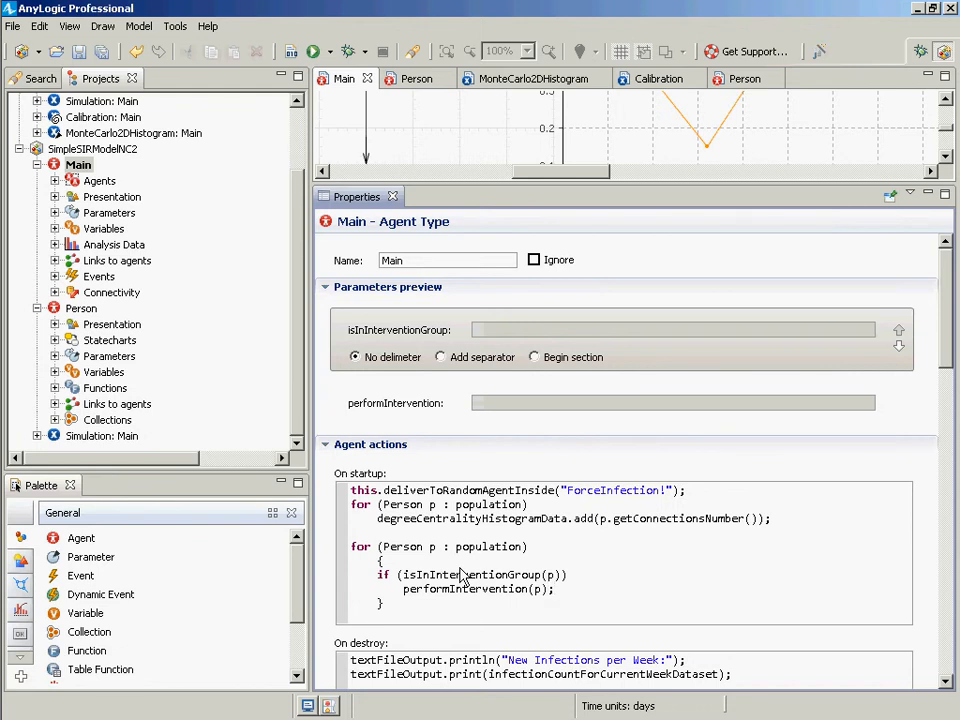
pyautogui.hotkey('ctrl', 's')
pyautogui.click(311, 45)
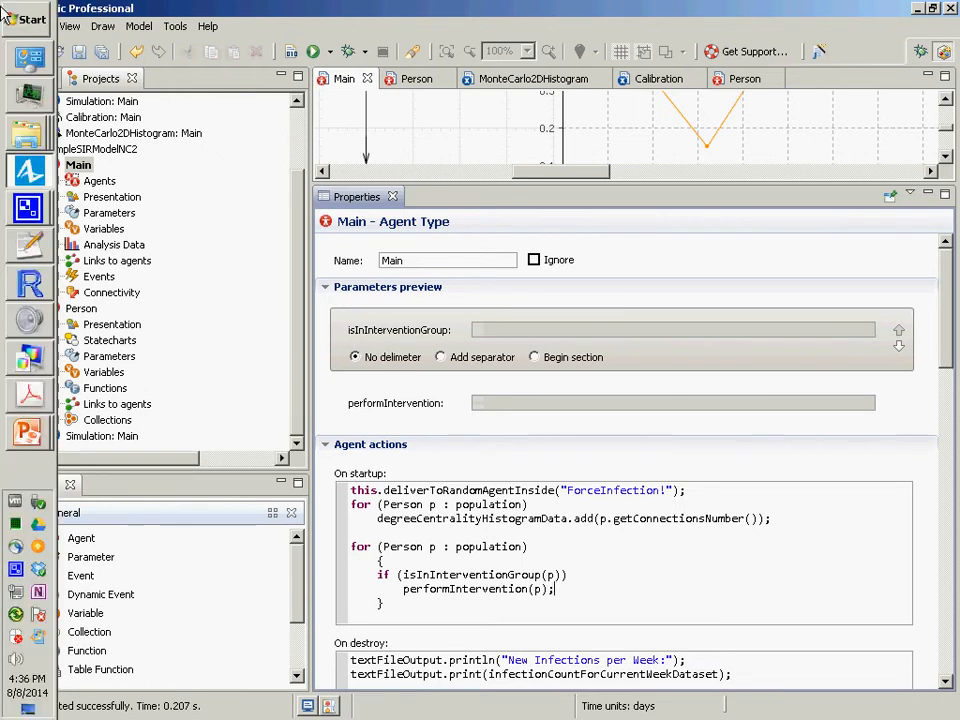
# Rename the Simulation experiment of SimpleSIRModelNC2 to Baseline.
pyautogui.click(98, 436)
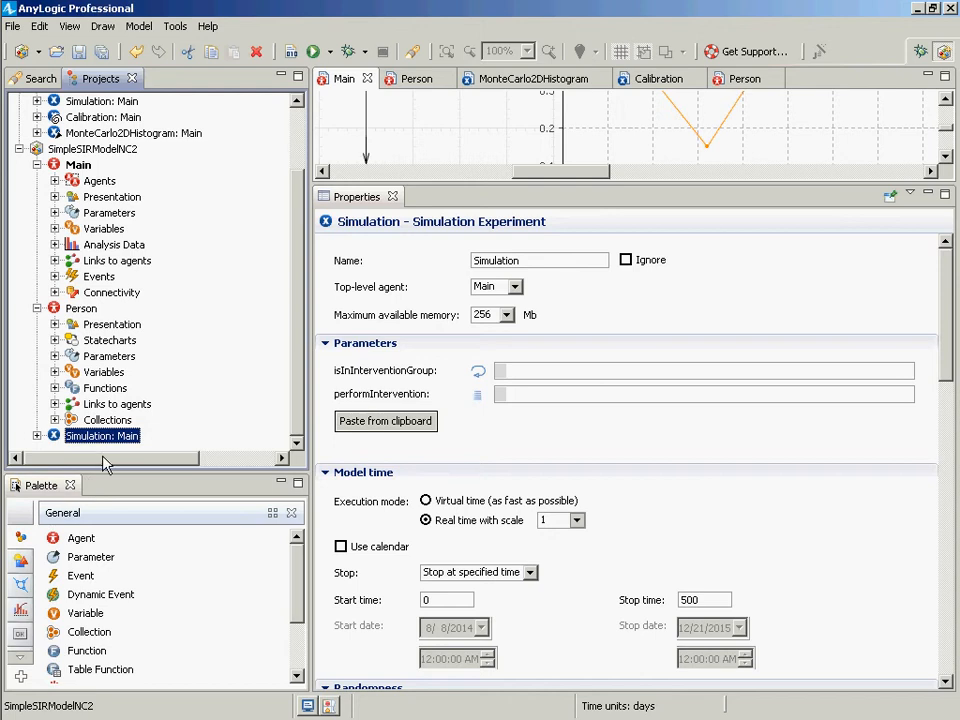
pyautogui.click(541, 372)
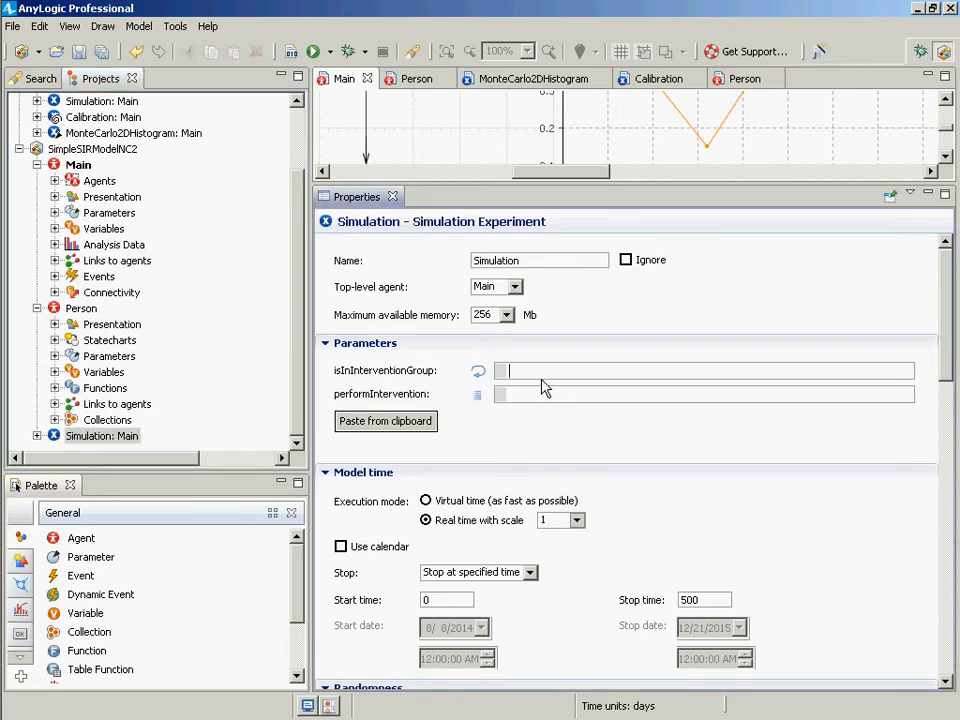
pyautogui.click(106, 438)
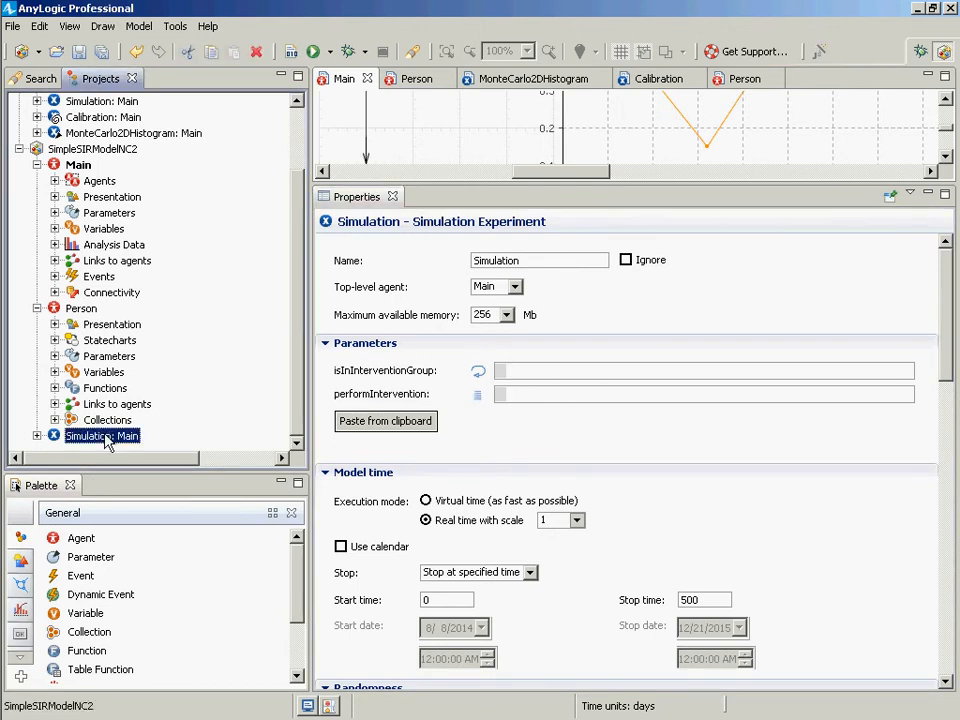
pyautogui.doubleClick(508, 259)
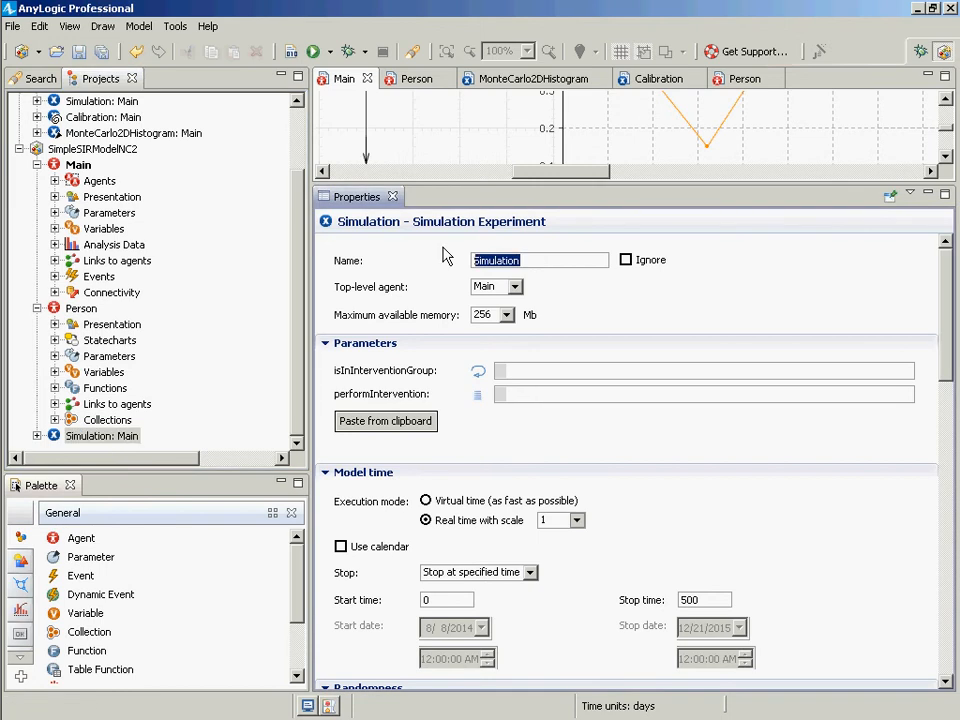
pyautogui.write('Baseline')
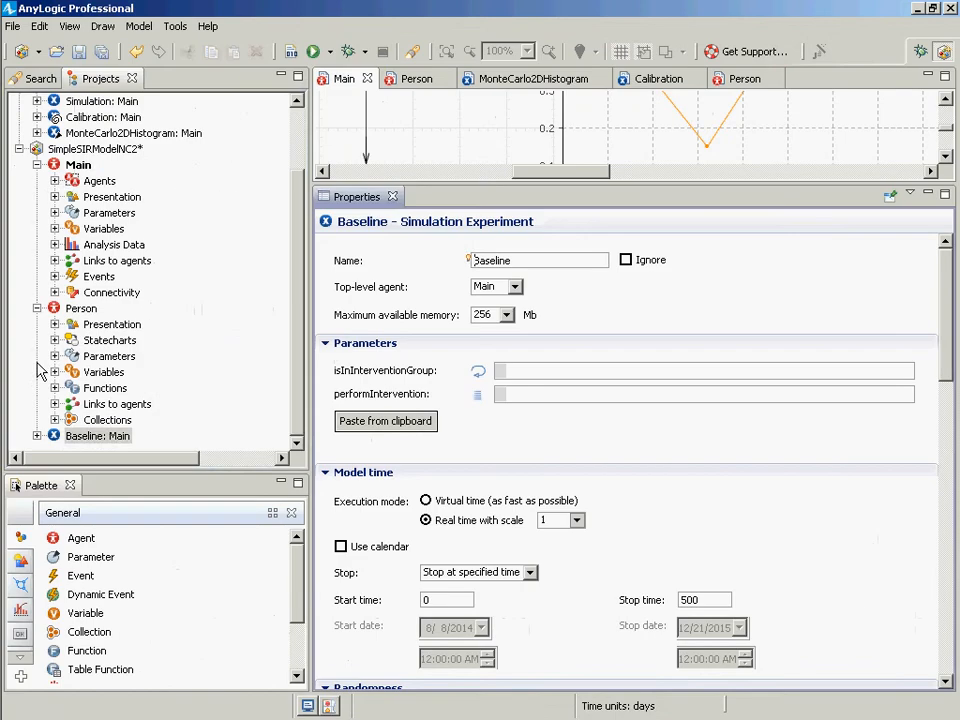
# Copy the second population loop, including its braces and intervention condition, from Main's On startup code.
pyautogui.click(78, 164)
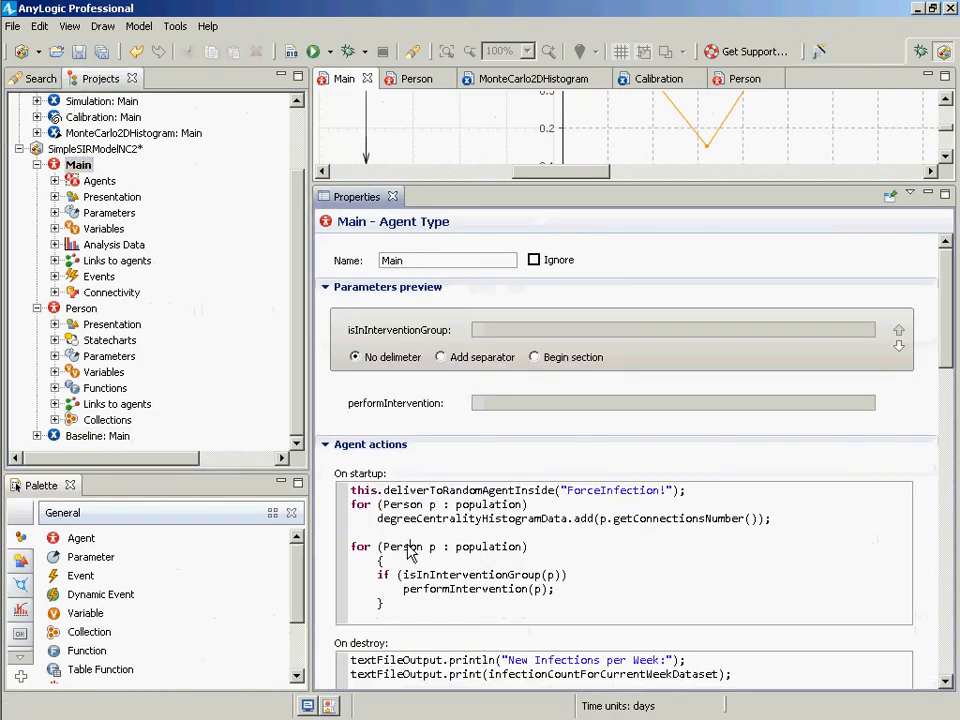
pyautogui.tripleClick(407, 541)
pyautogui.hotkey('shift', 'Down')
pyautogui.hotkey('shift', 'Down')
pyautogui.hotkey('shift', 'Down')
pyautogui.hotkey('shift', 'Down')
pyautogui.hotkey('ctrl', 'c')
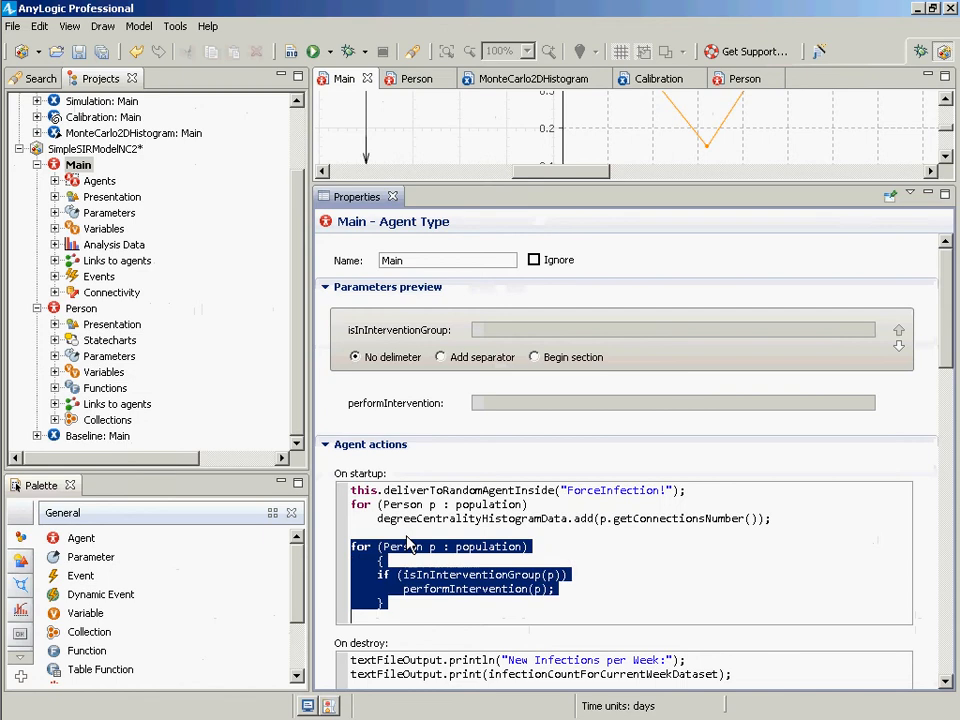
# Open a new Notepad document and paste the copied loop into it.
pyautogui.hotkey('alt', 'Tab')
pyautogui.hotkey('alt', 'shift', 'Tab')
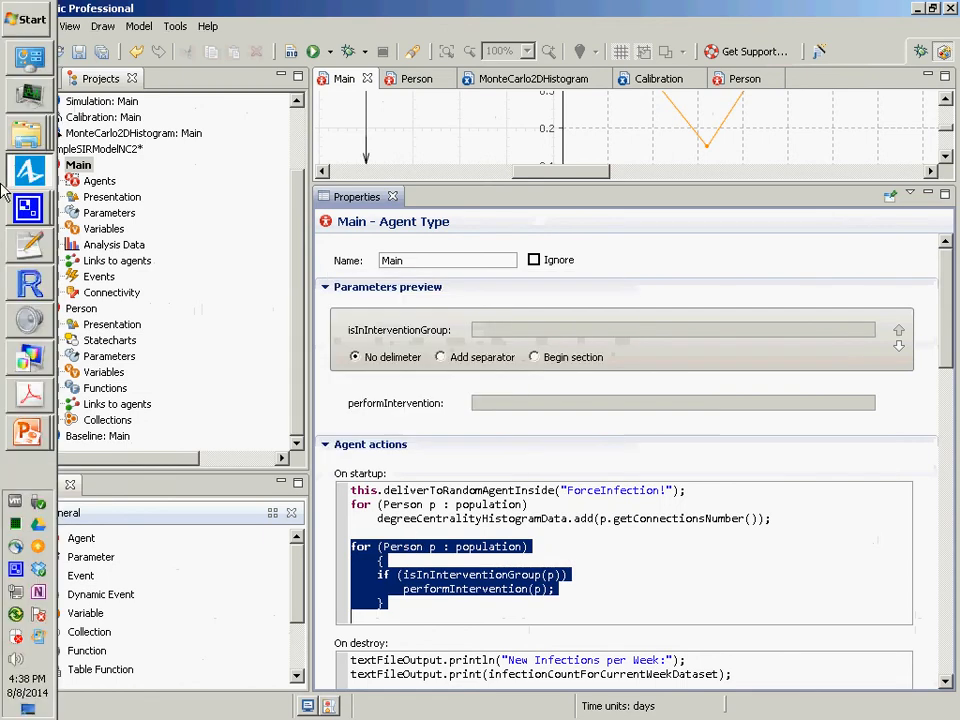
pyautogui.click(38, 20)
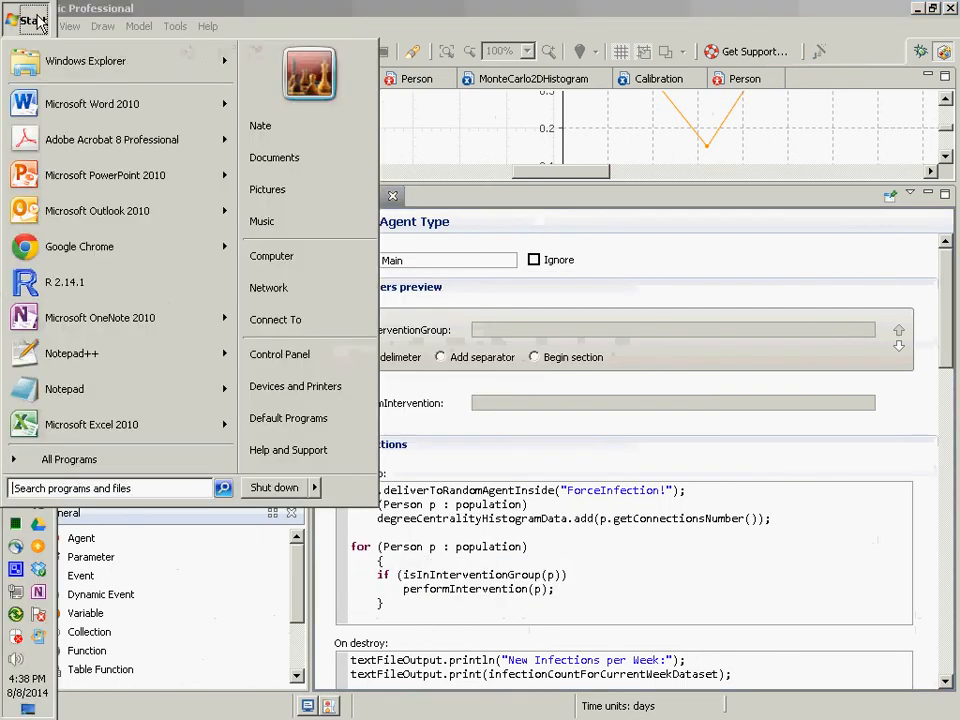
pyautogui.click(62, 389)
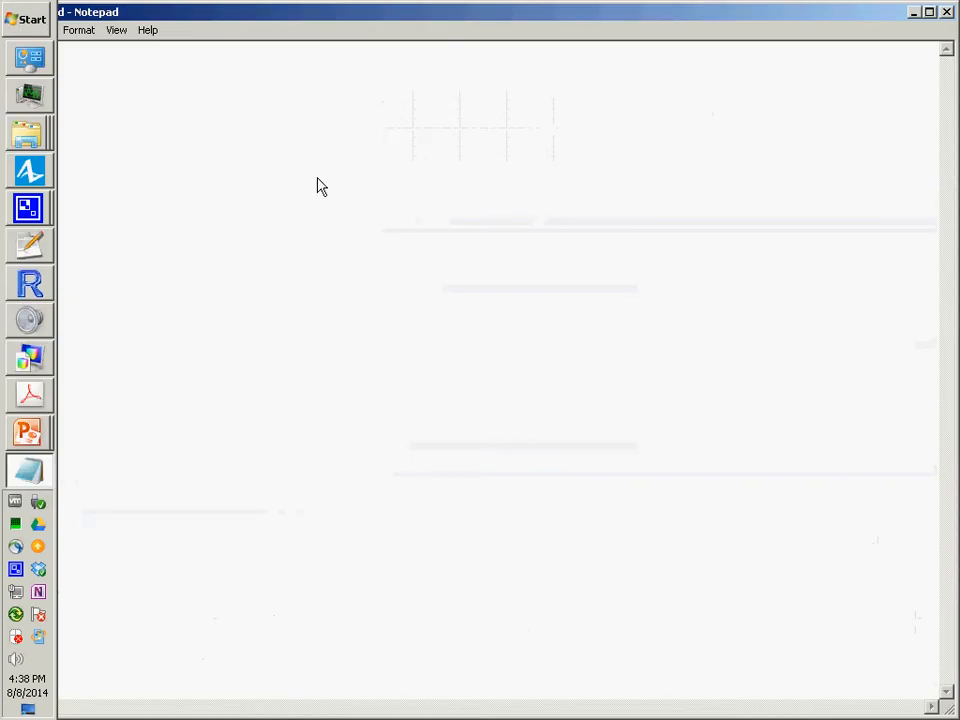
pyautogui.hotkey('ctrl', 'v')
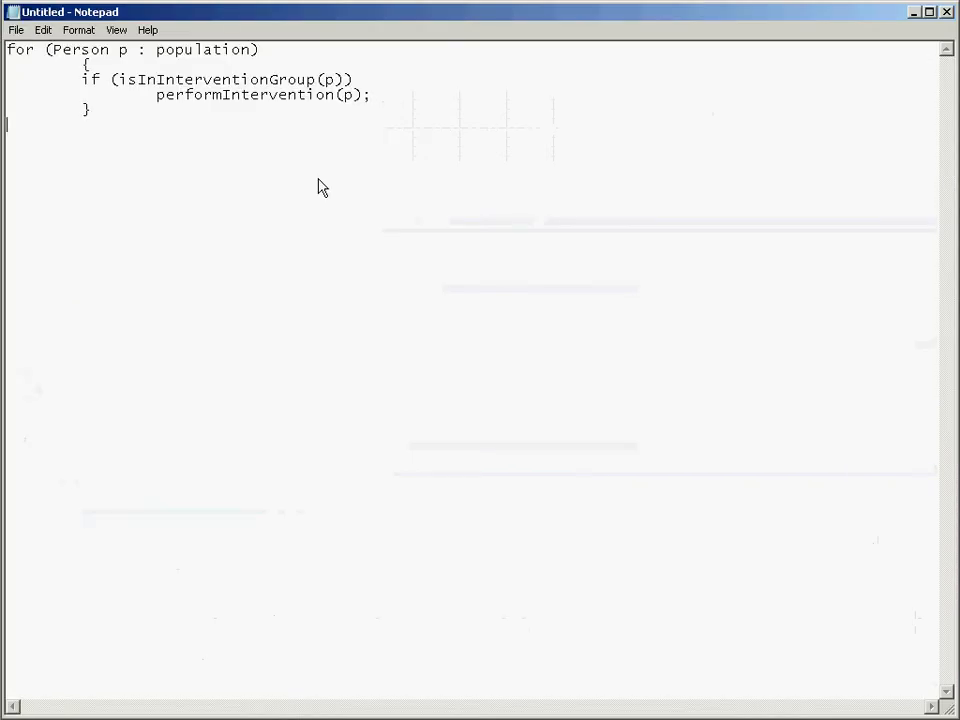
# Enlarge the pasted code's font to size 24 and clear the text selection.
pyautogui.hotkey('shift', 'Up')
pyautogui.hotkey('shift', 'Up')
pyautogui.hotkey('shift', 'Up')
pyautogui.hotkey('shift', 'Up')
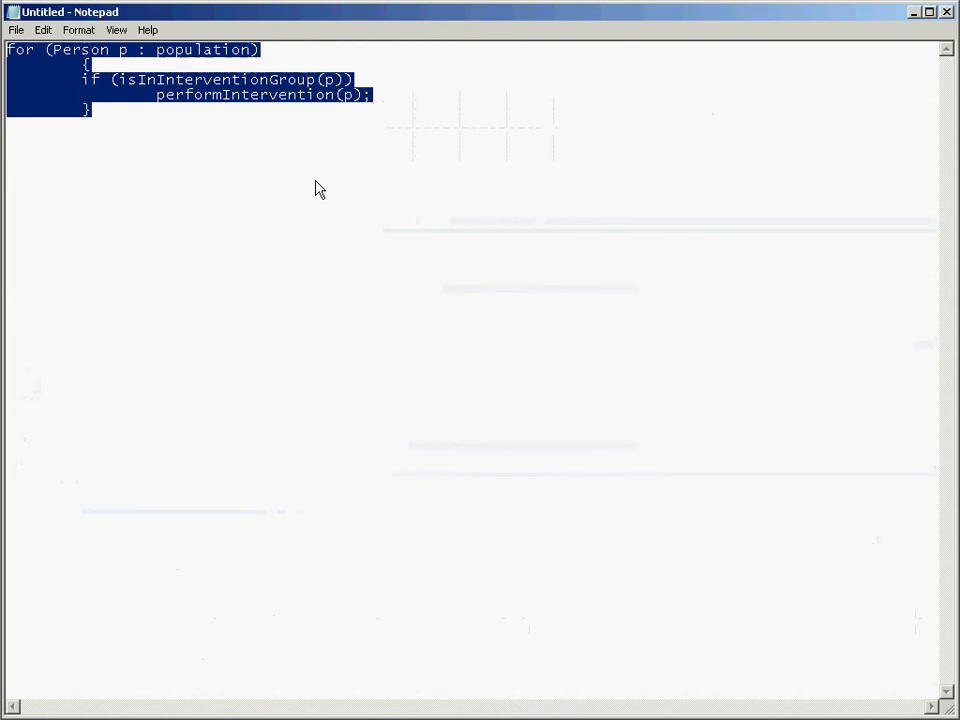
pyautogui.click(77, 30)
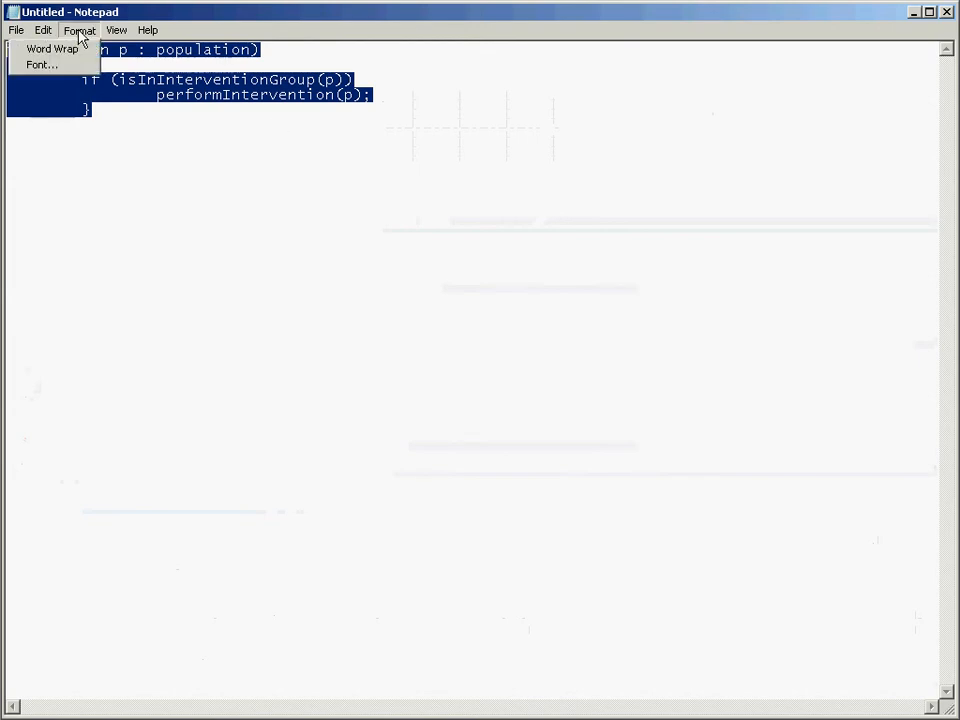
pyautogui.click(87, 65)
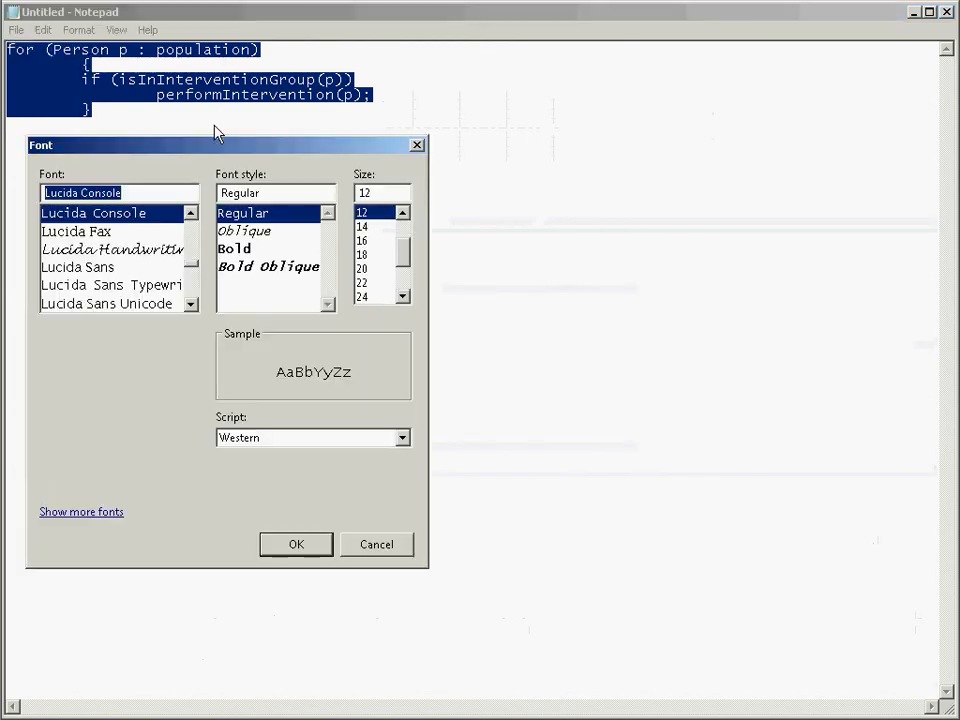
pyautogui.click(375, 297)
pyautogui.click(323, 540)
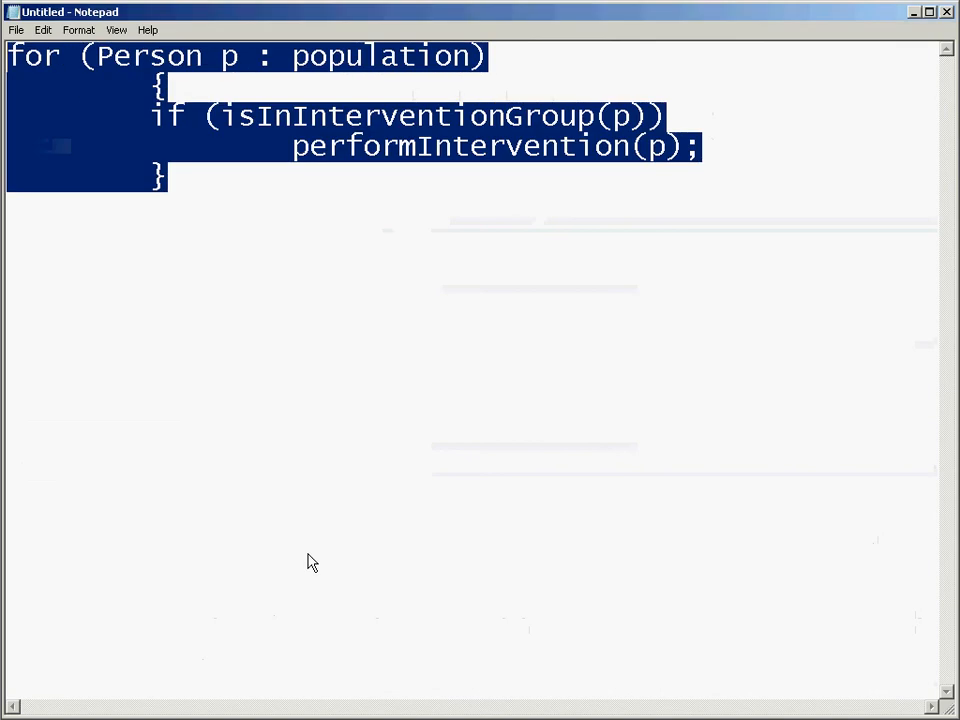
pyautogui.click(317, 553)
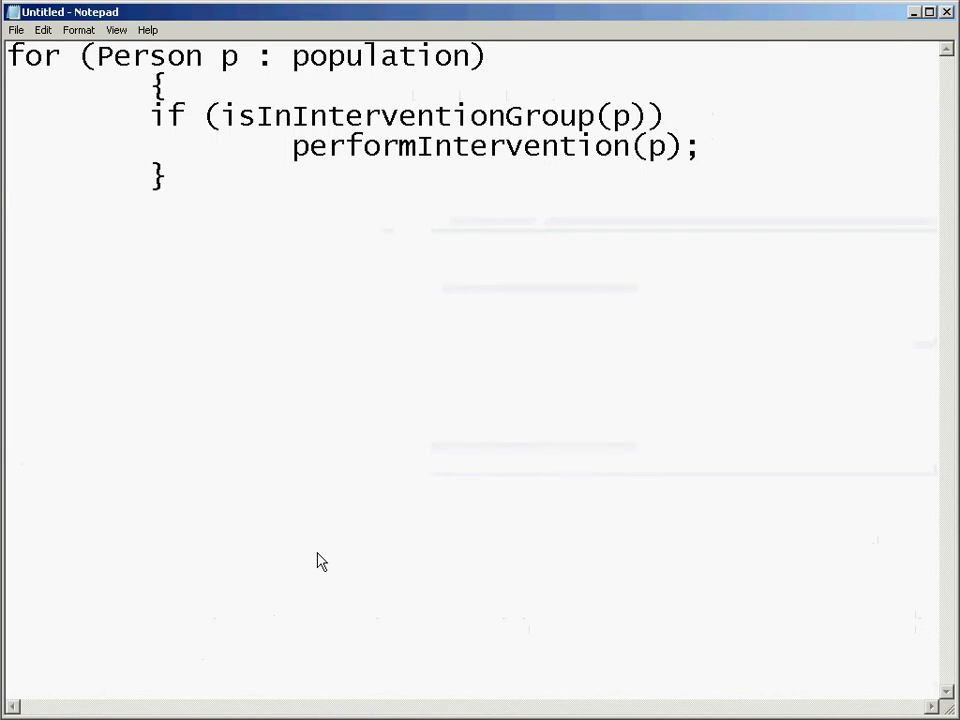
# Switch back to AnyLogic and save the SimpleSIRModelNC2 model, comparing Main's startup code with the Notepad copy.
pyautogui.hotkey('alt', 'Tab')
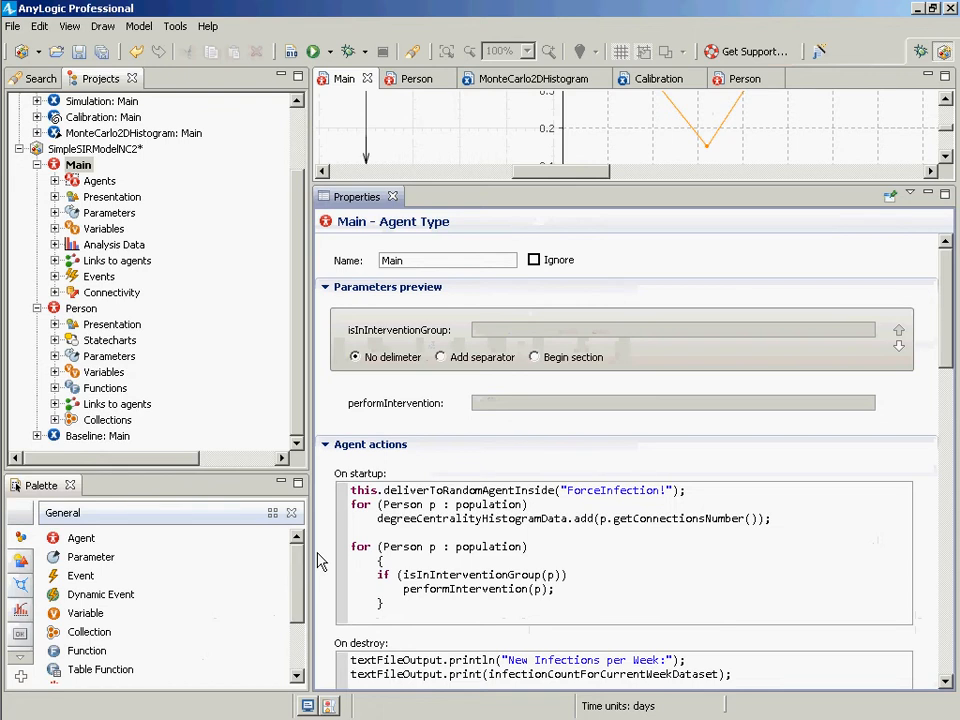
pyautogui.hotkey('ctrl', 's')
pyautogui.hotkey('alt', 'Tab')
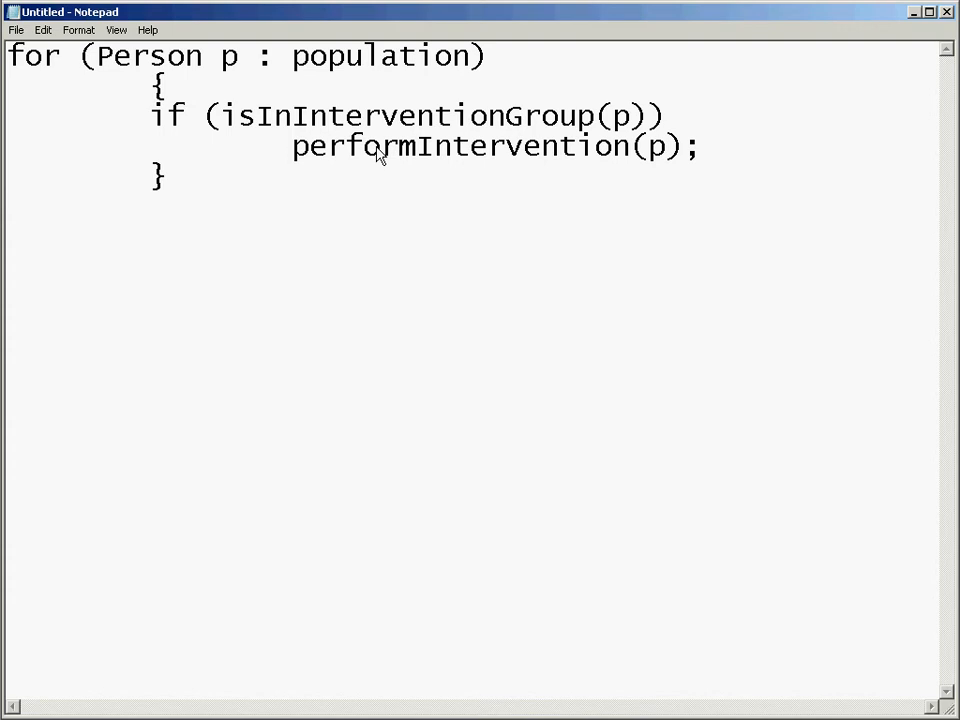
pyautogui.hotkey('alt', 'Tab')
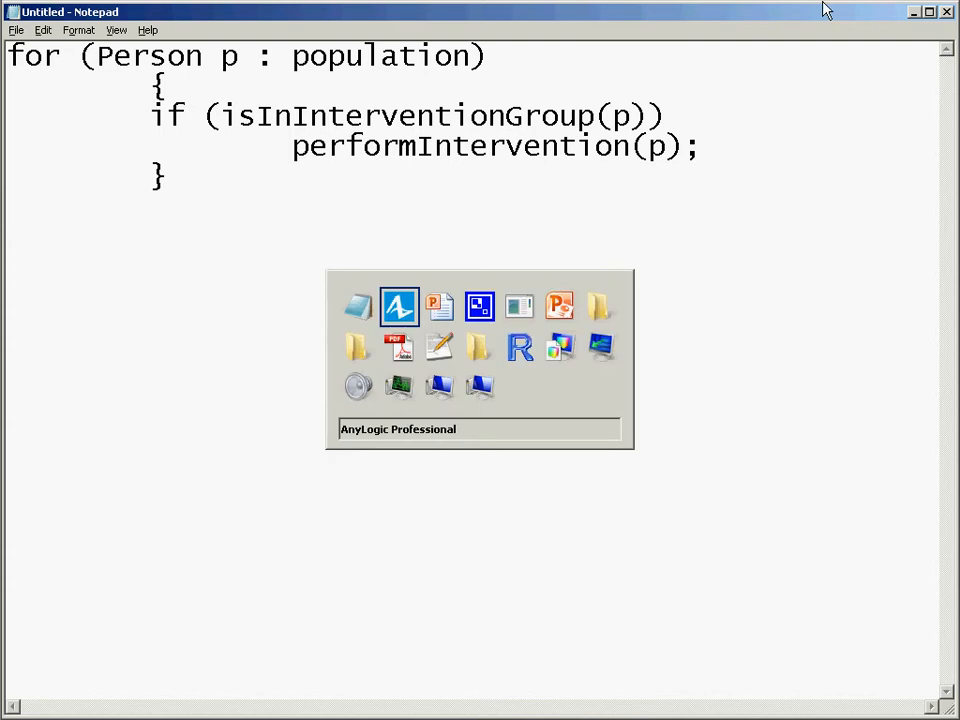
pyautogui.hotkey('alt', 'Tab')
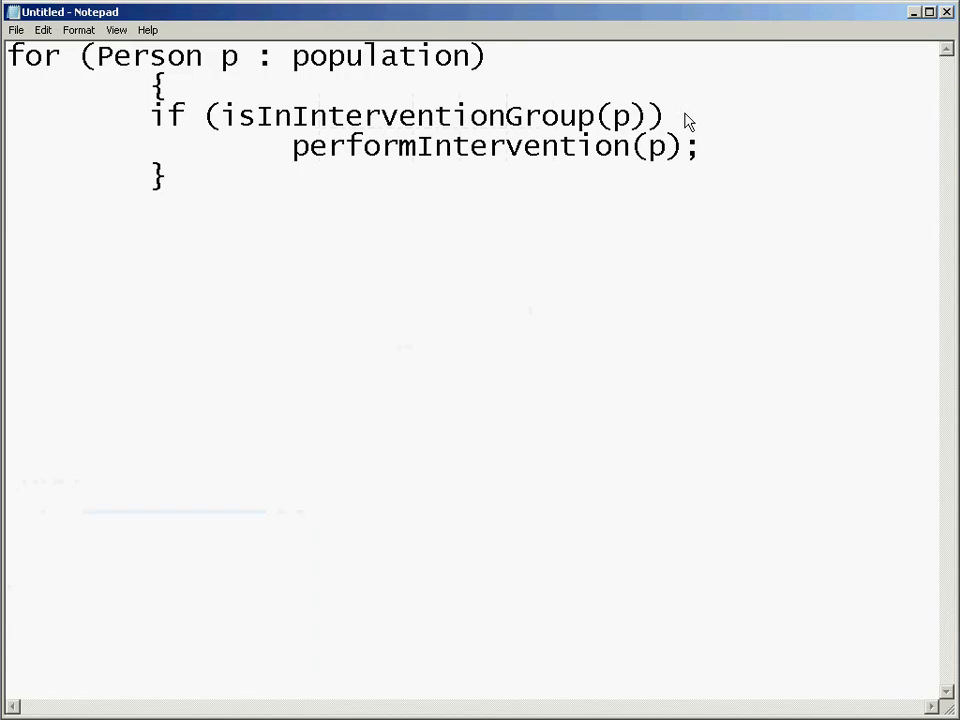
pyautogui.hotkey('alt', 'Tab')
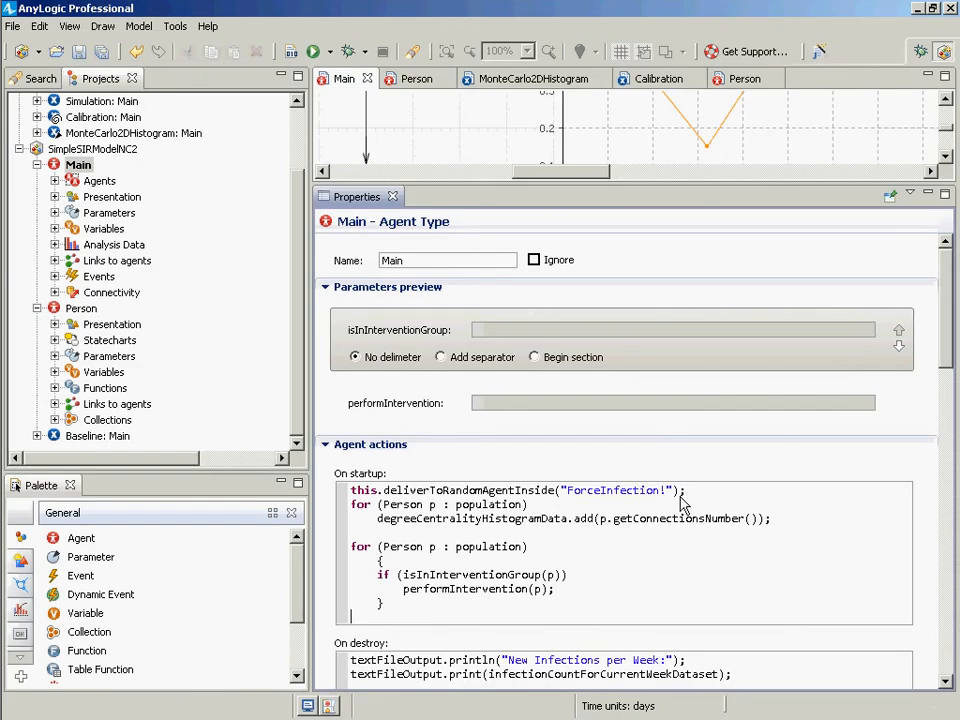
pyautogui.hotkey('ctrl', 's')
# Set the Baseline experiment's isInInterventionGroup parameter to false and save the model.
pyautogui.click(120, 436)
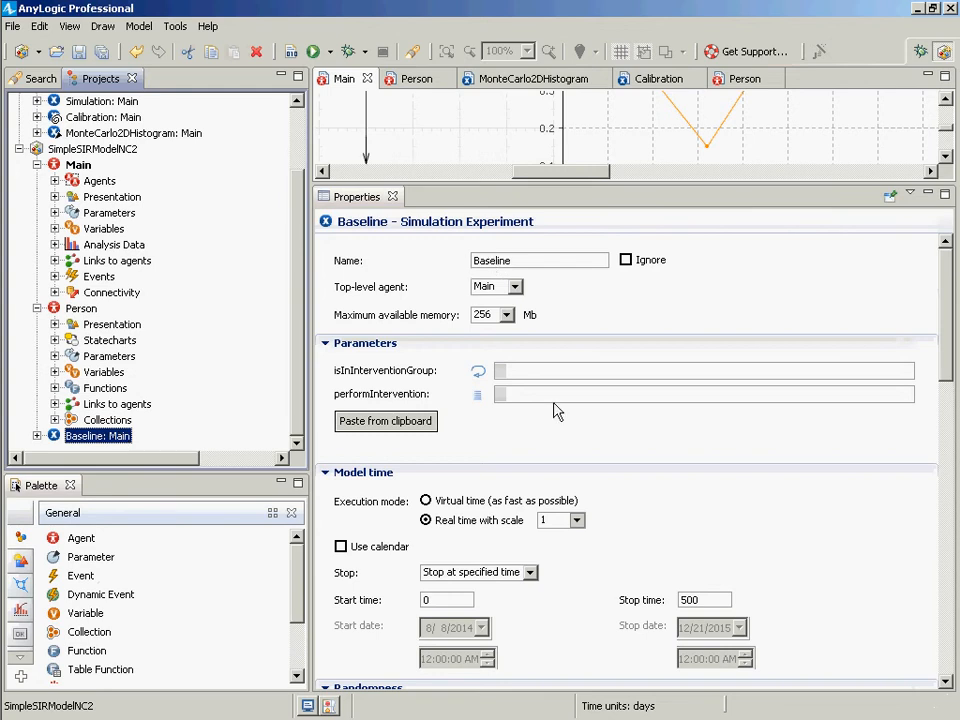
pyautogui.click(561, 372)
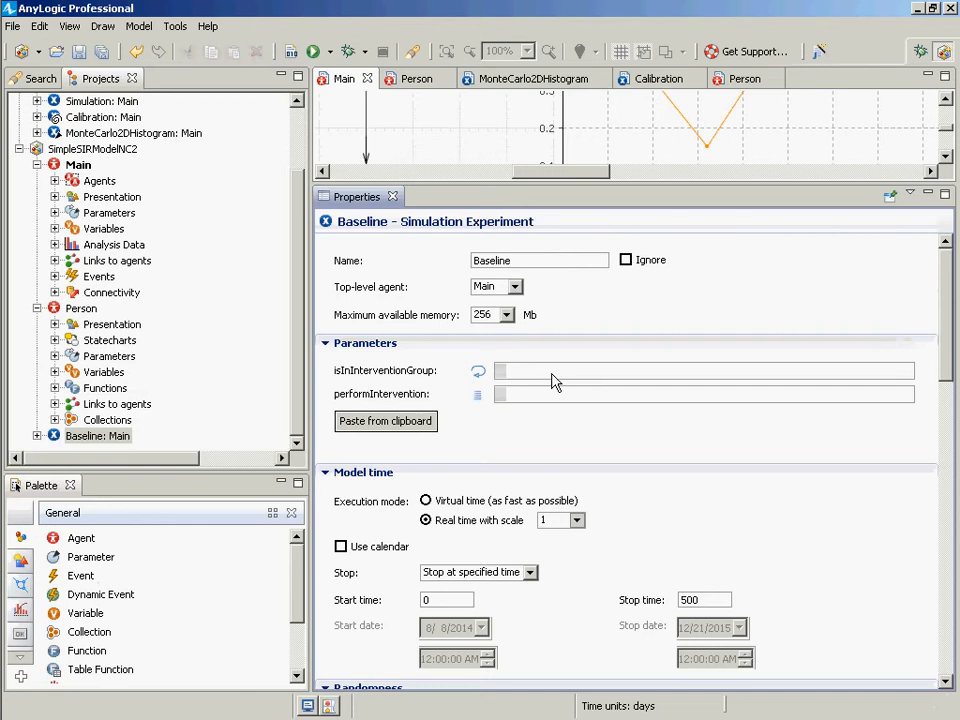
pyautogui.write('fase')
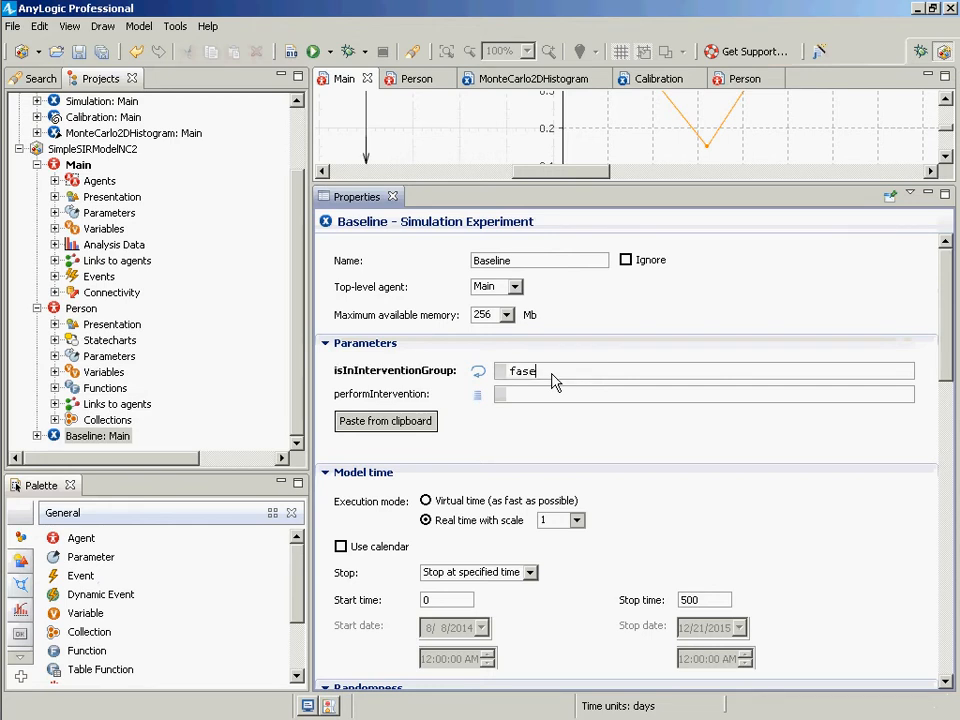
pyautogui.press('BackSpace')
pyautogui.press('BackSpace')
pyautogui.write('lse')
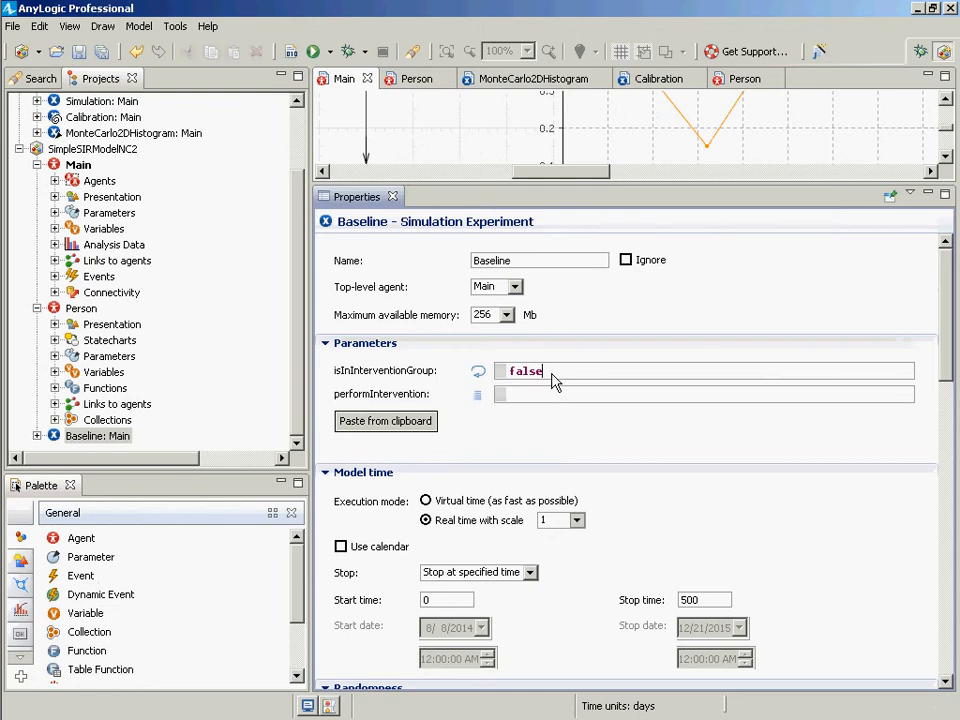
pyautogui.hotkey('ctrl', 's')
# Create a new Simulation experiment named HygienicInterventionForAll in SimpleSIRModelNC2, with Main as root and model time settings copied from Baseline.
pyautogui.click(100, 150)
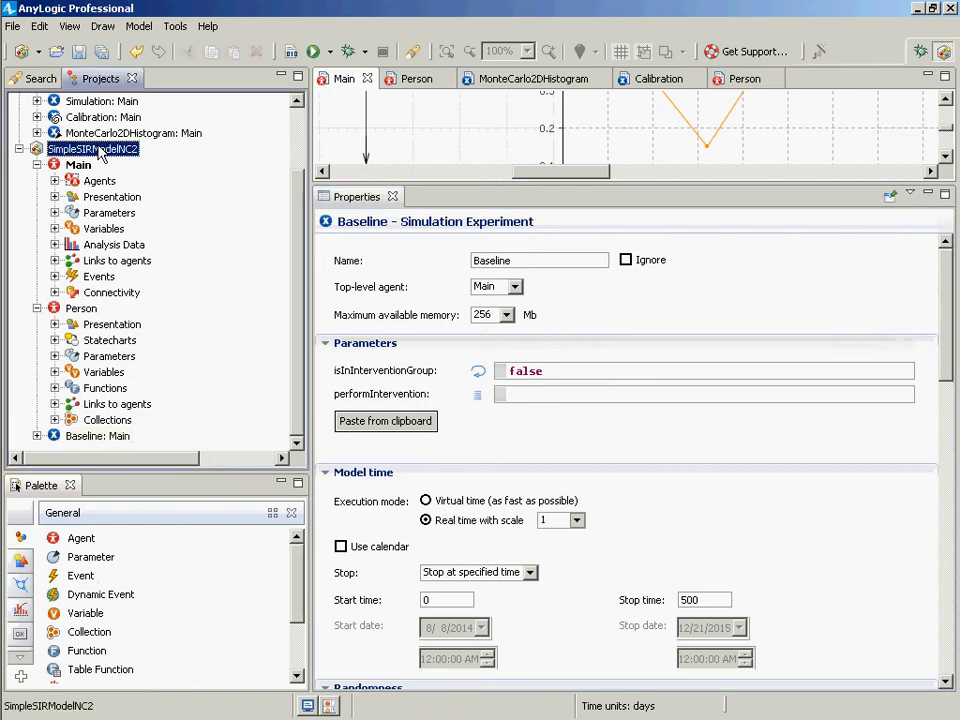
pyautogui.rightClick(100, 149)
pyautogui.moveTo(128, 155)
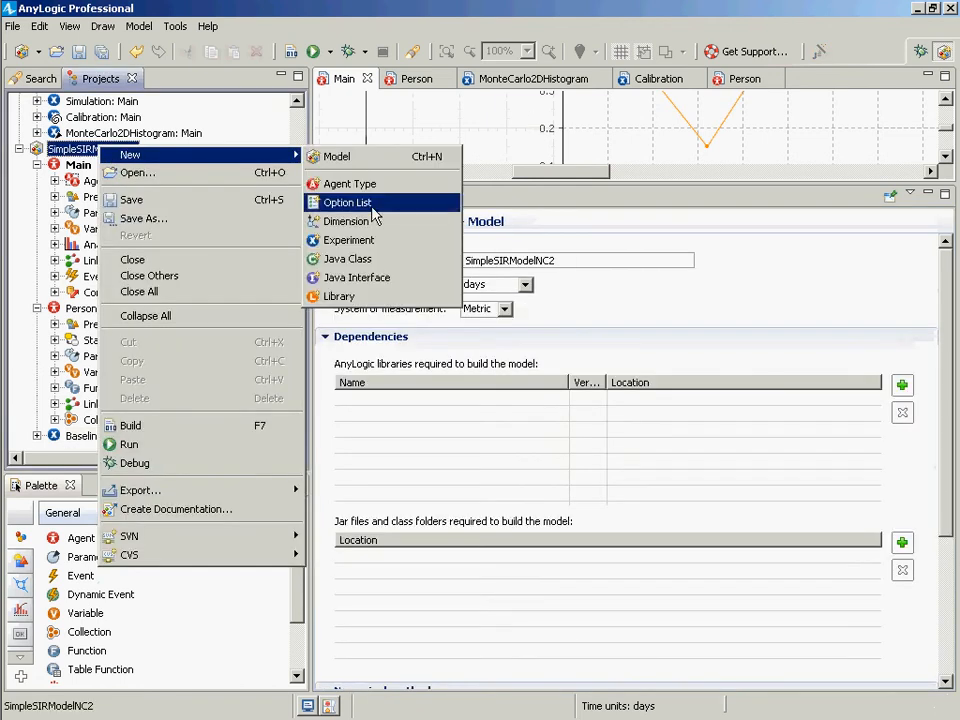
pyautogui.click(372, 240)
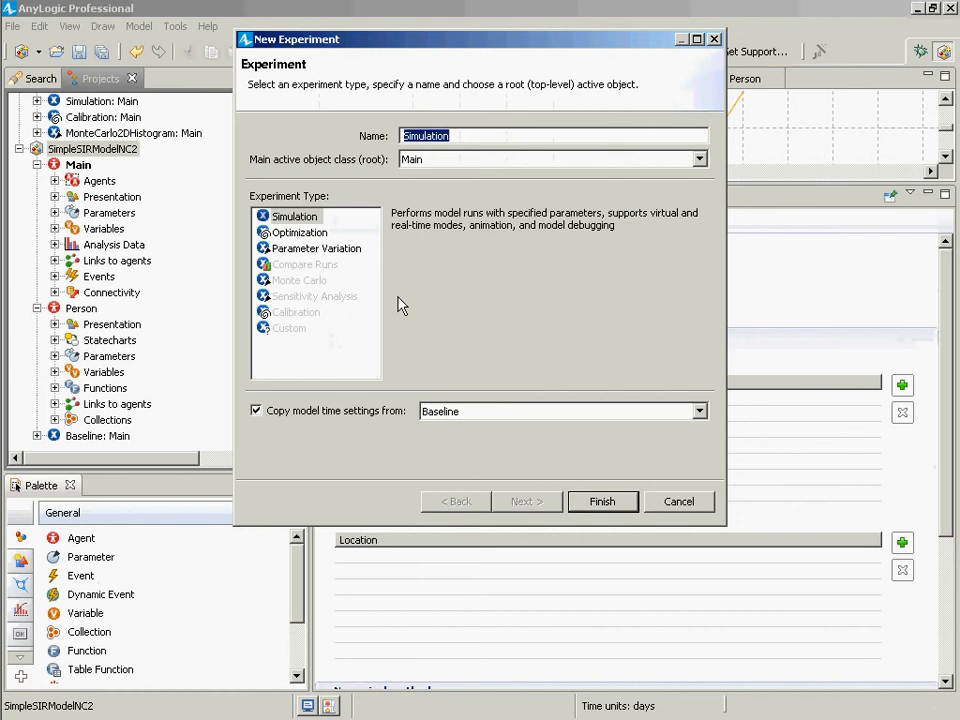
pyautogui.write('H')
pyautogui.write('ybe')
pyautogui.press('BackSpace')
pyautogui.press('BackSpace')
pyautogui.write('ge')
pyautogui.press('BackSpace')
pyautogui.write('ienicIntervention')
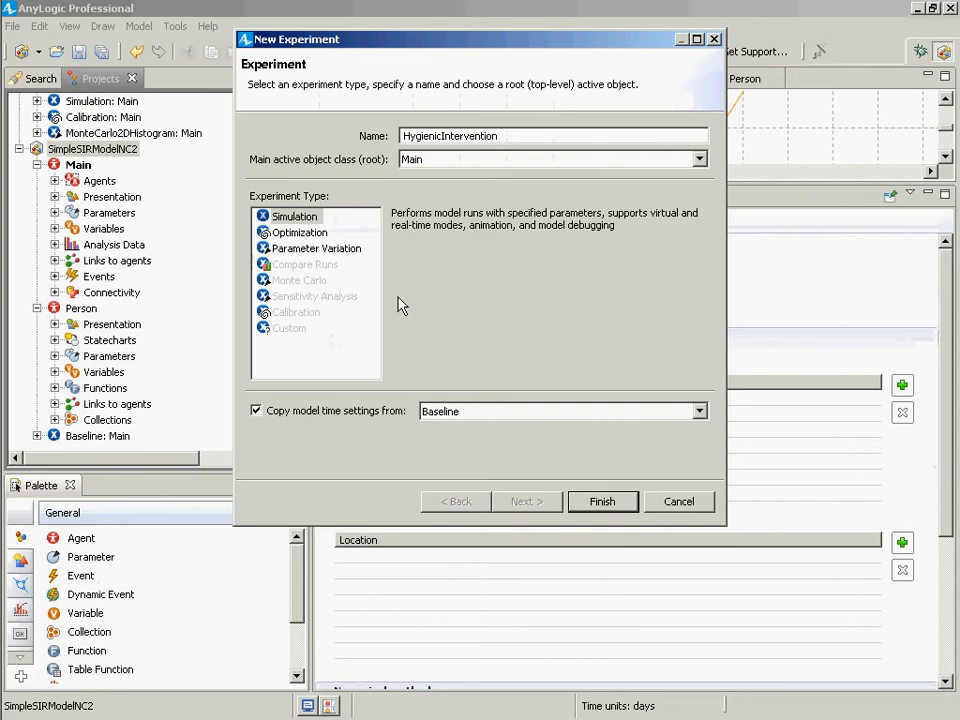
pyautogui.write('ForAll')
pyautogui.press('Return')
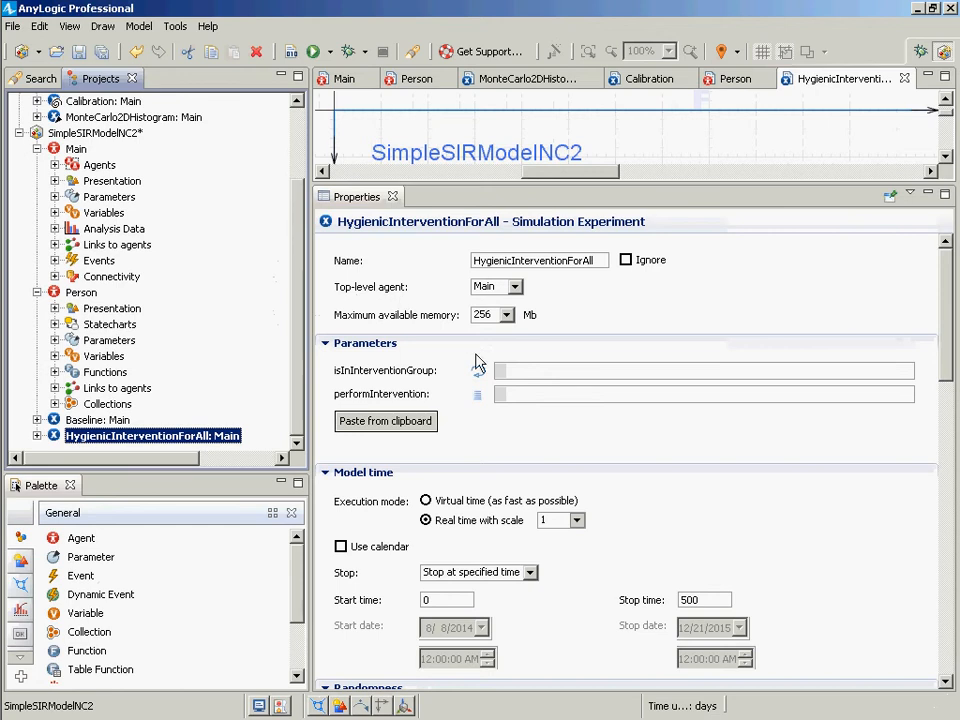
# Set the isInInterventionGroup parameter of HygienicInterventionForAll to true.
pyautogui.click(527, 378)
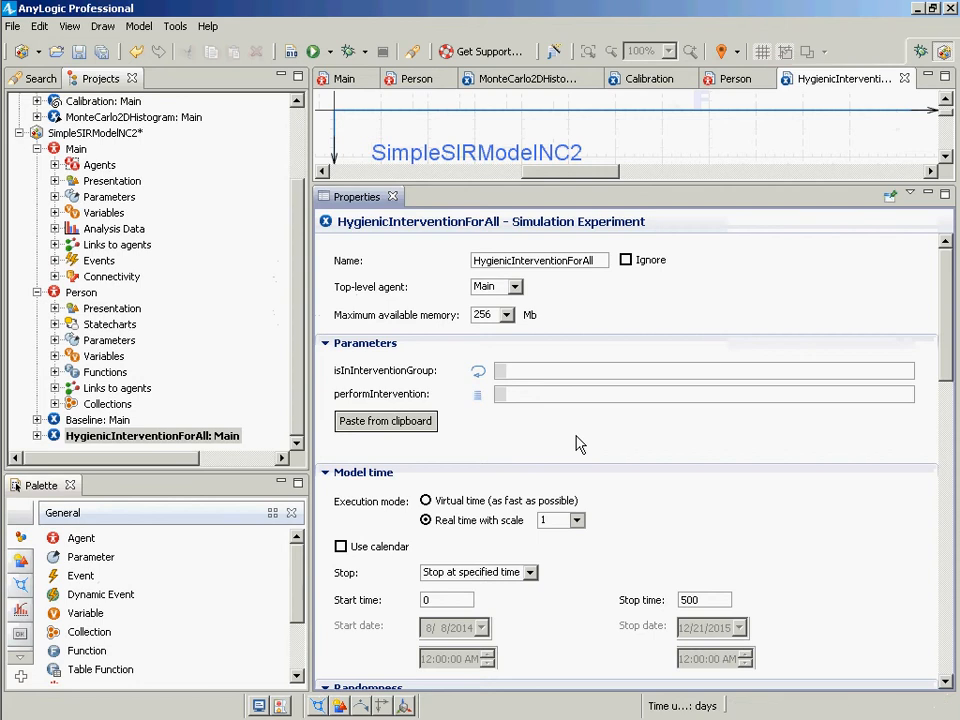
pyautogui.write('true')
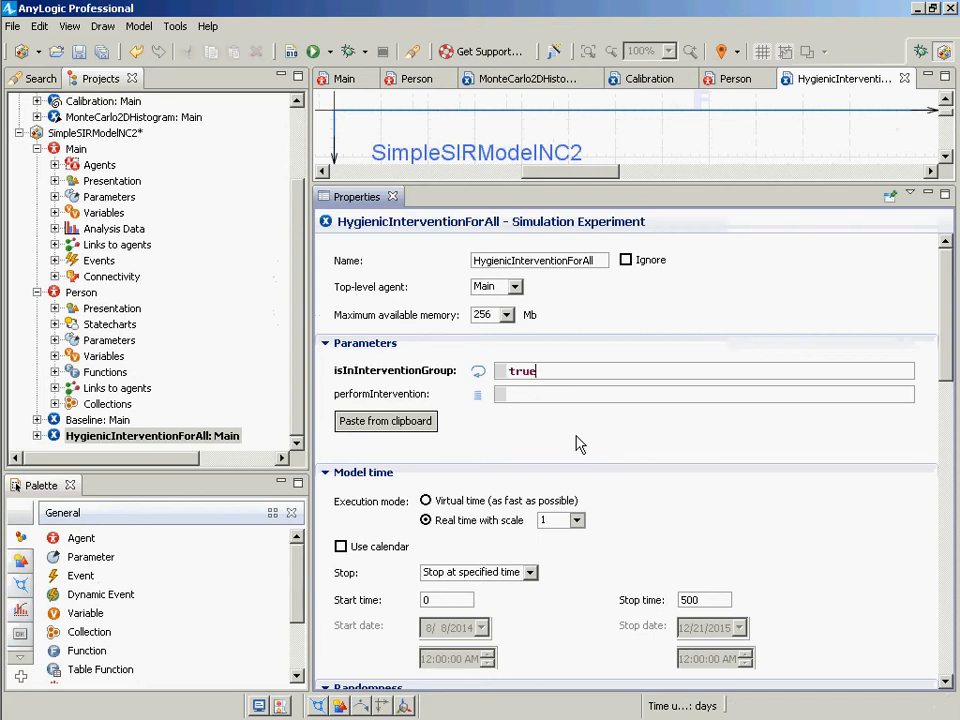
pyautogui.click(503, 394)
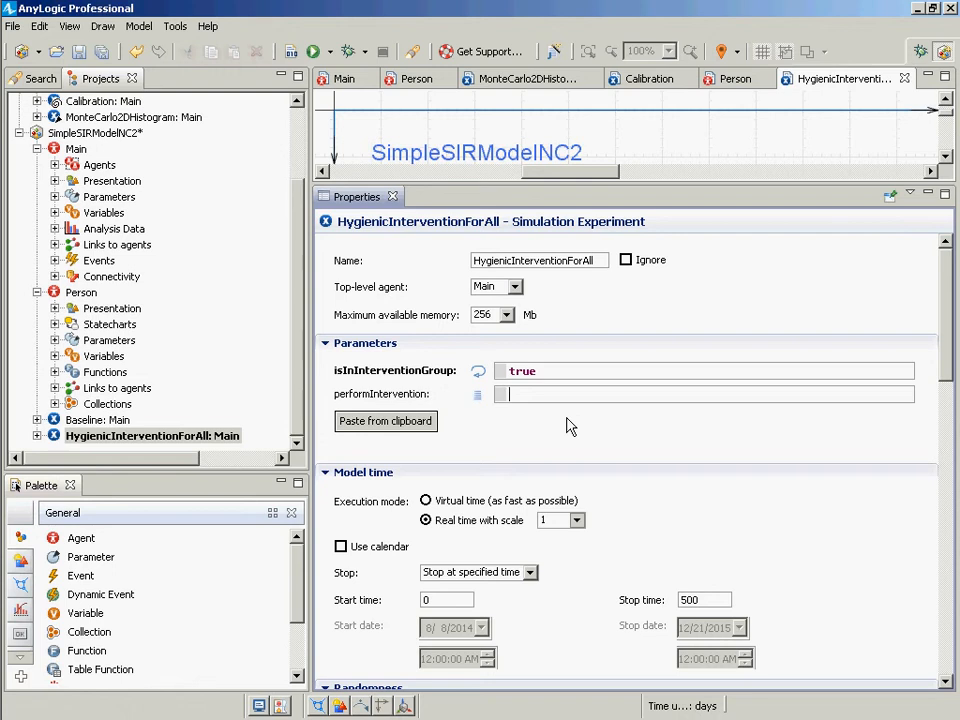
pyautogui.write('per')
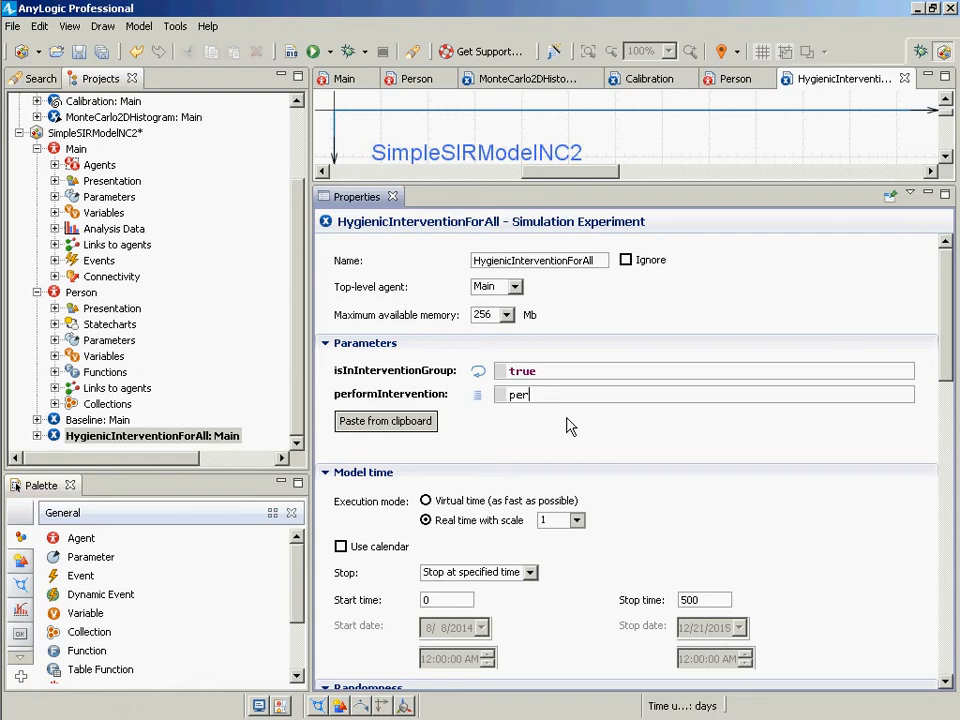
pyautogui.write('for')
pyautogui.press('BackSpace')
pyautogui.press('BackSpace')
pyautogui.press('BackSpace')
pyautogui.press('BackSpace')
pyautogui.press('BackSpace')
pyautogui.press('BackSpace')
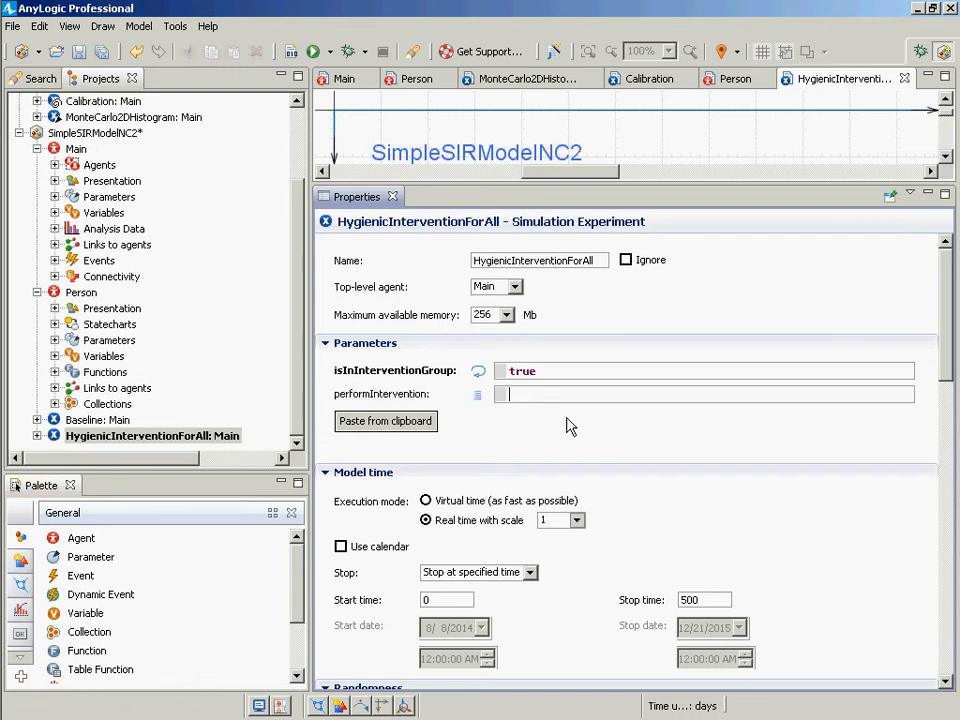
# Reference person.probabilityOfInfectionGivenExposure in the performIntervention parameter of the HygienicInterventionForAll experiment.
pyautogui.click(55, 341)
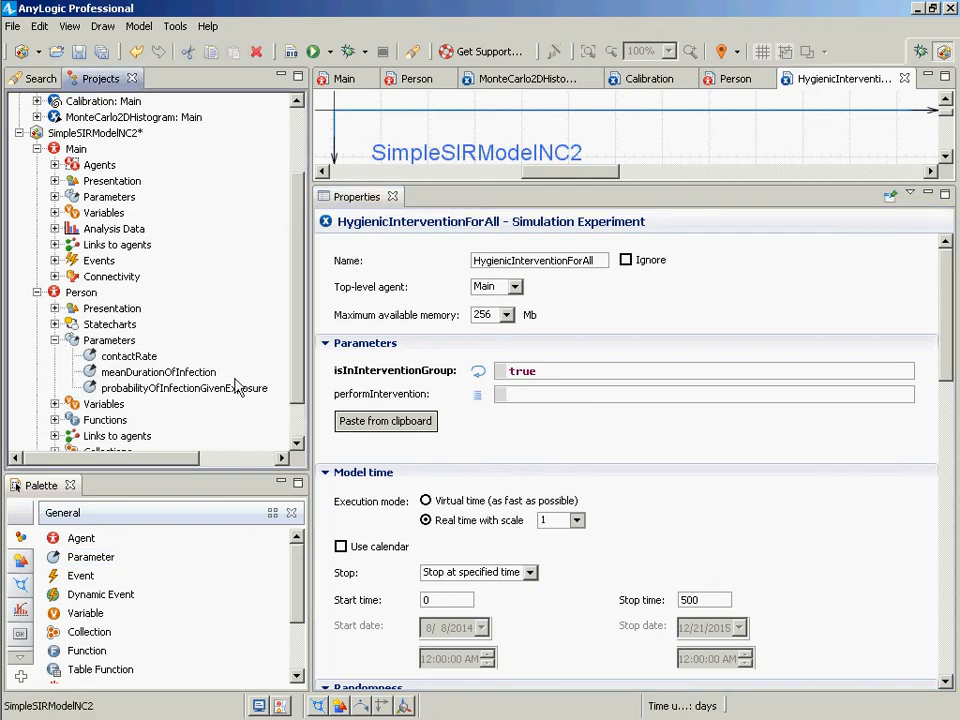
pyautogui.click(527, 395)
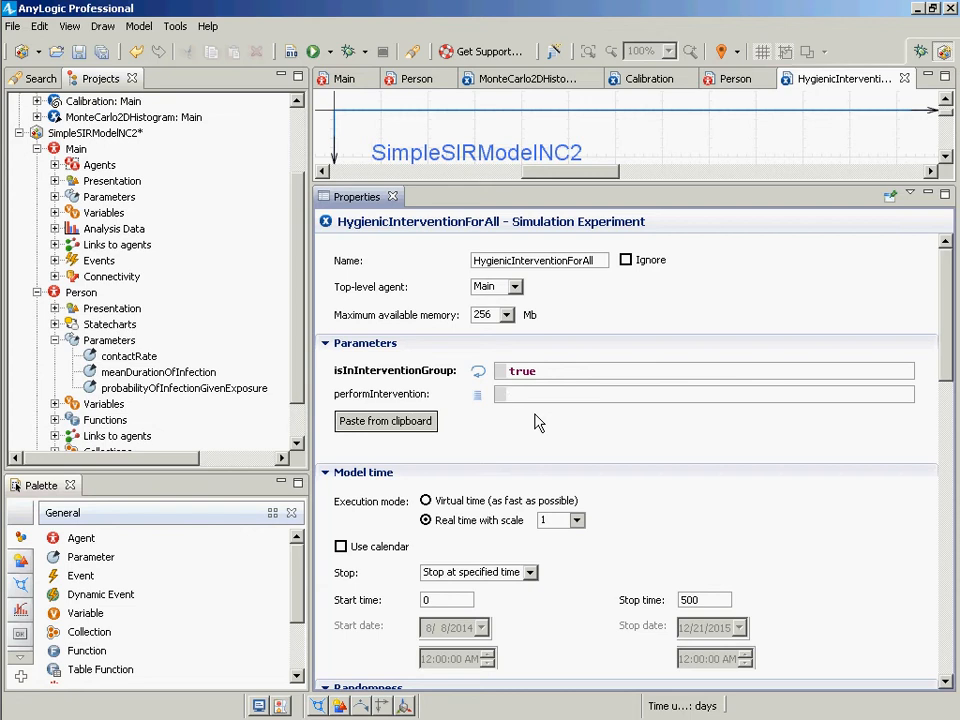
pyautogui.write('pers')
pyautogui.hotkey('ctrl', 'space')
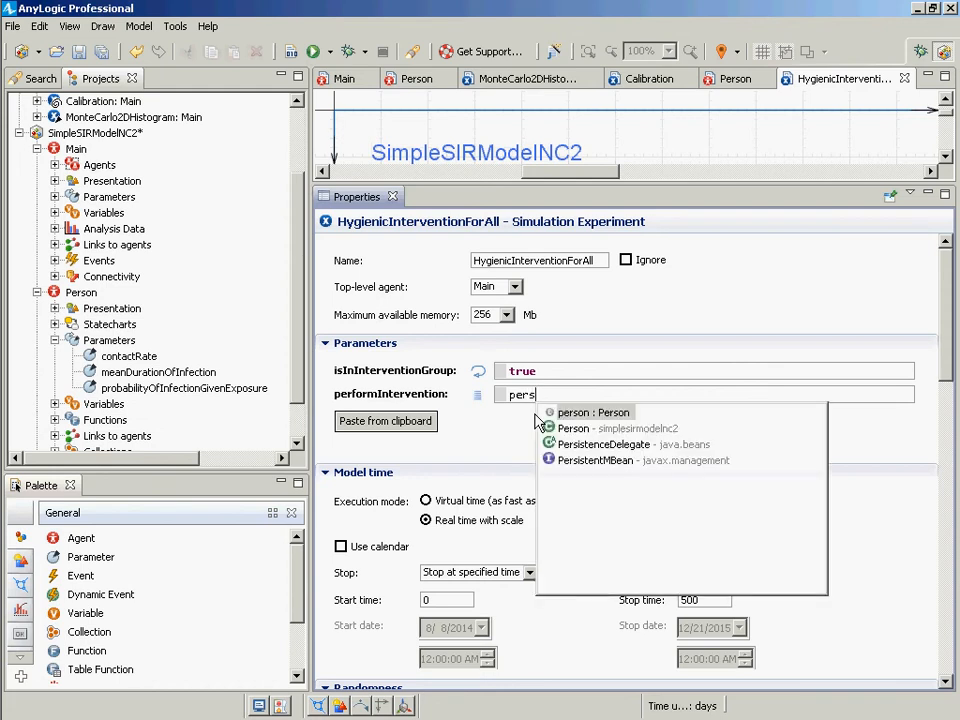
pyautogui.press('Up')
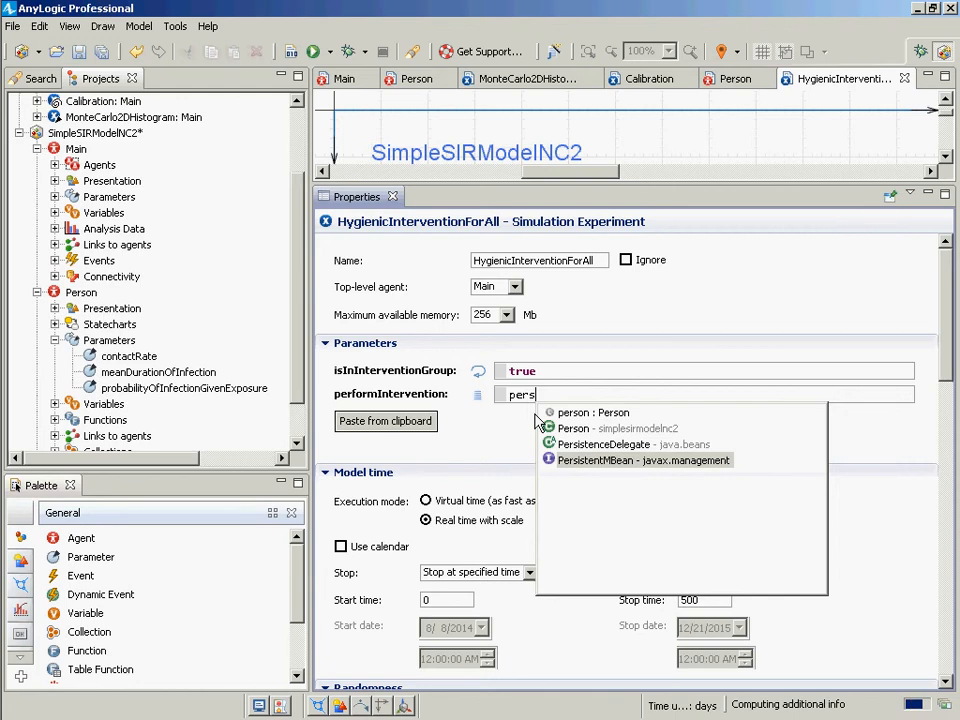
pyautogui.press('Up')
pyautogui.press('Up')
pyautogui.press('Up')
pyautogui.press('Return')
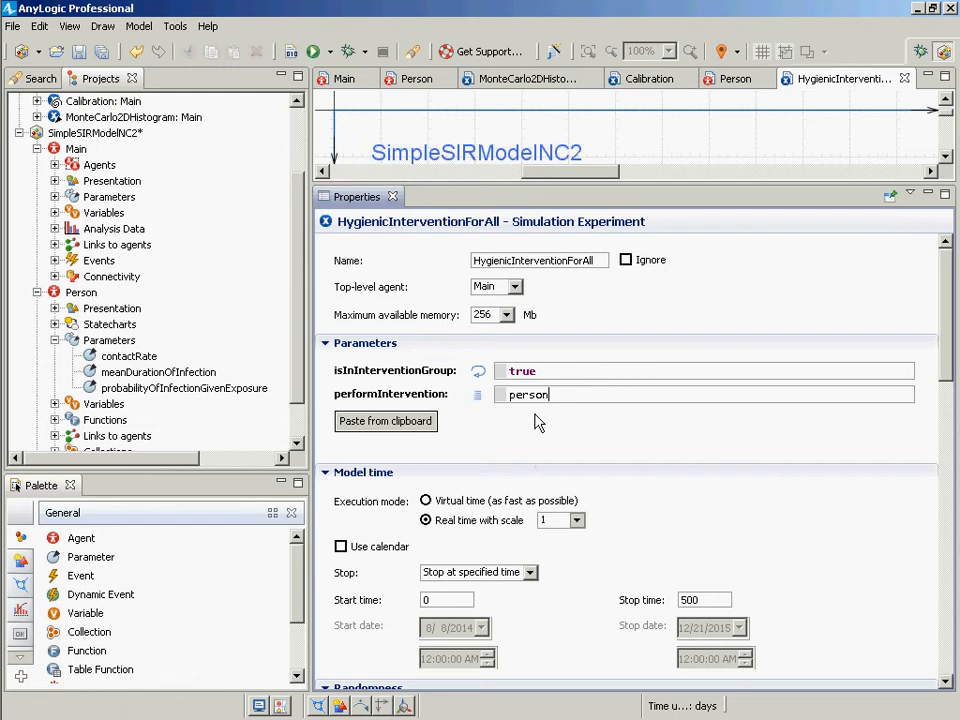
pyautogui.write('.')
pyautogui.write('probab')
pyautogui.hotkey('ctrl', 'space')
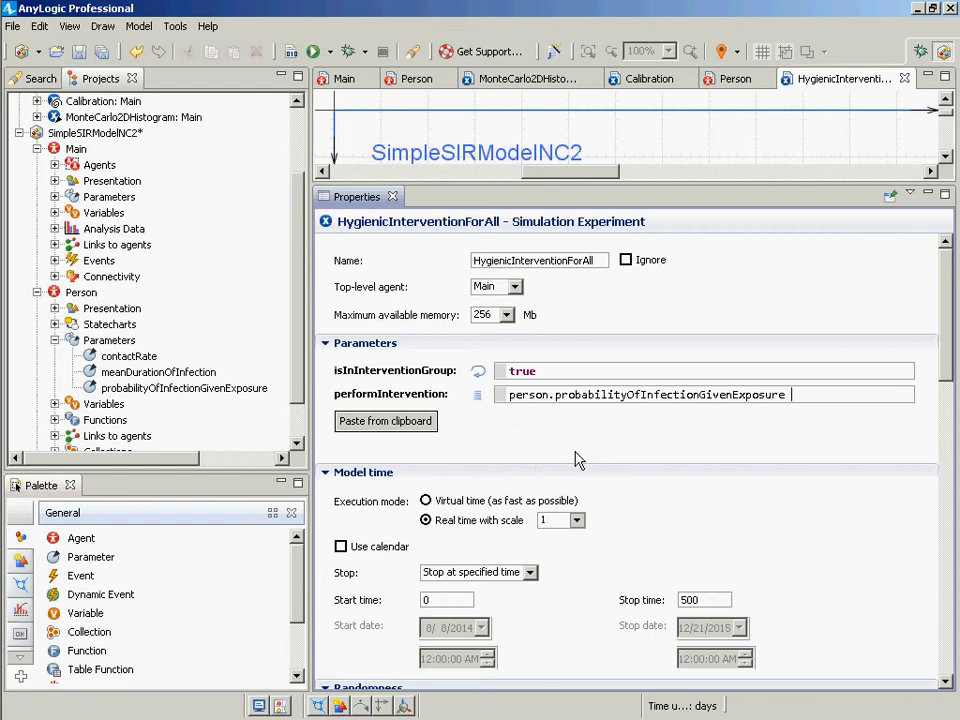
# Complete the performIntervention statement with /= 2.0; to halve the infection probability, and save the model.
pyautogui.write('/= 2.')
pyautogui.write('0;')
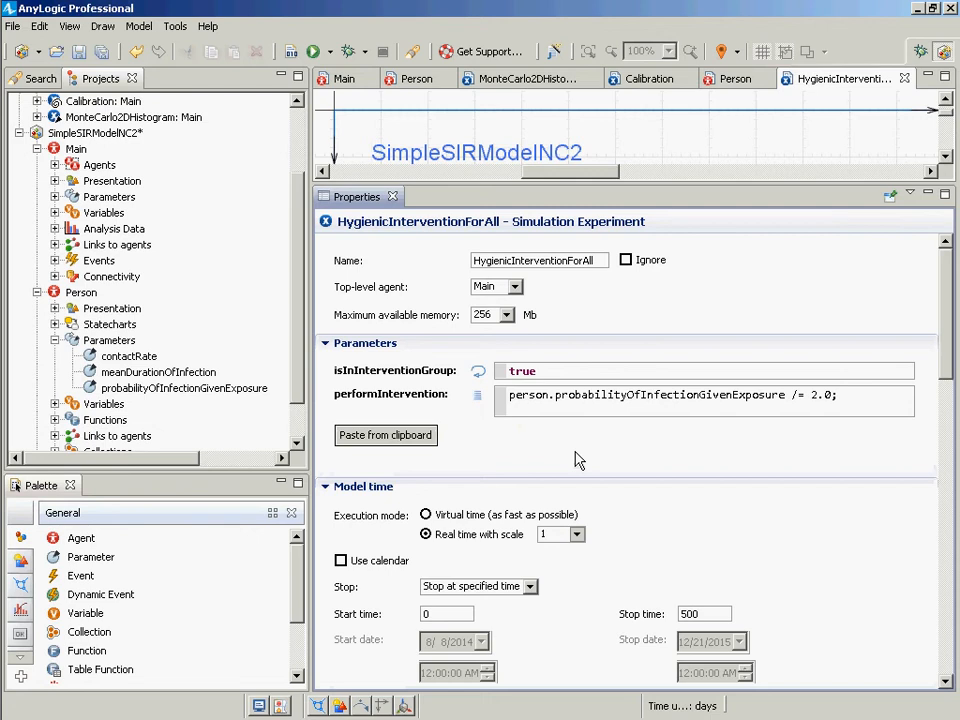
pyautogui.press('BackSpace')
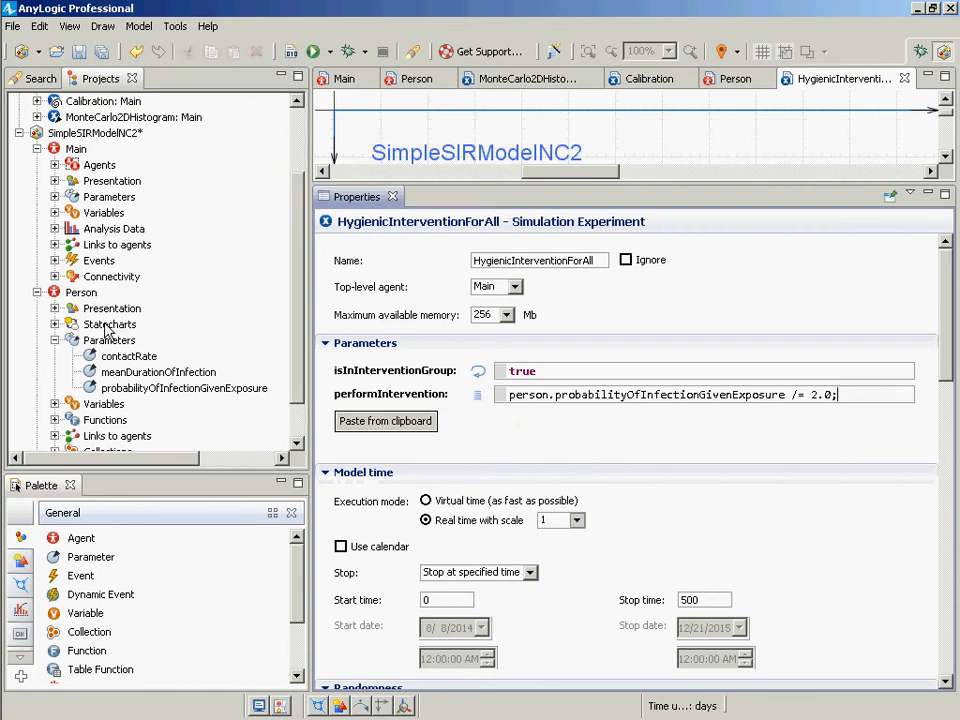
pyautogui.hotkey('ctrl', 's')
pyautogui.scroll(3, 289, 311)
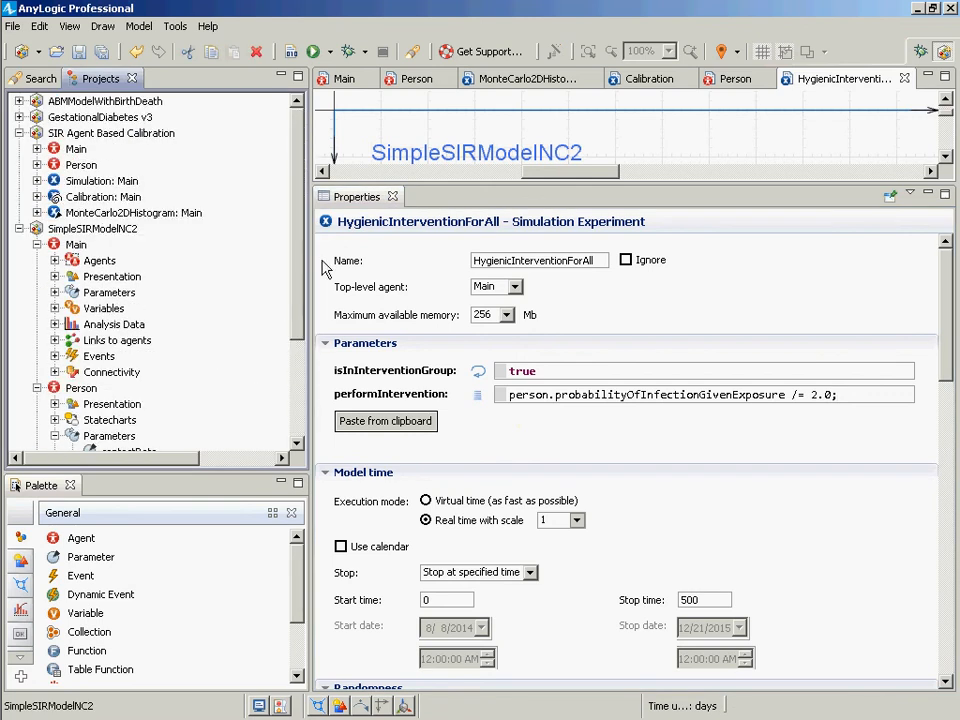
pyautogui.scroll(-3, 295, 275)
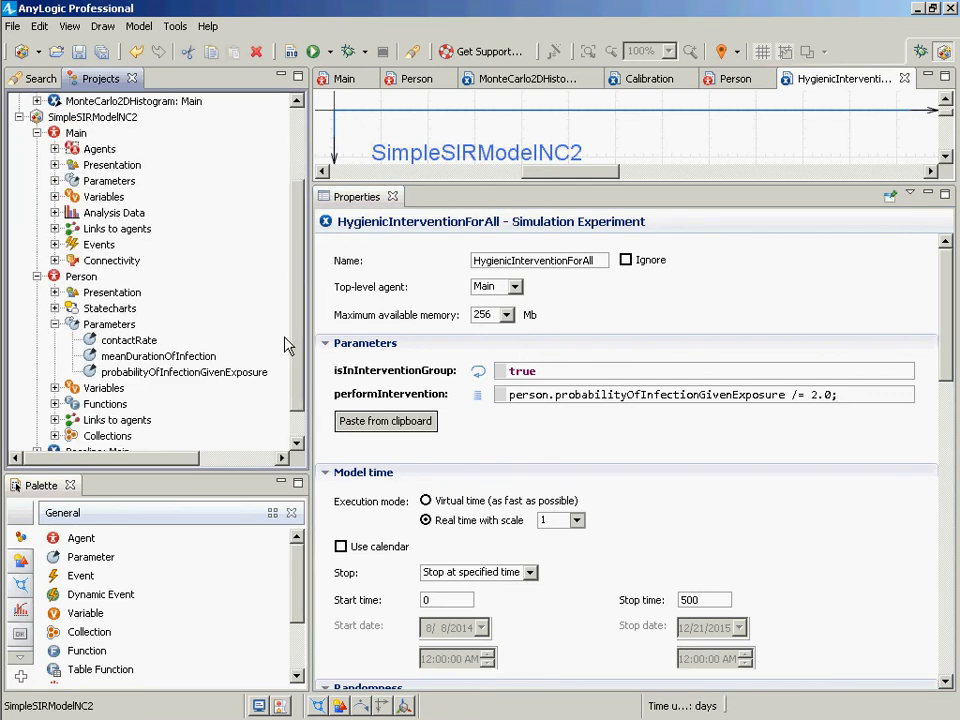
pyautogui.rightClick(99, 118)
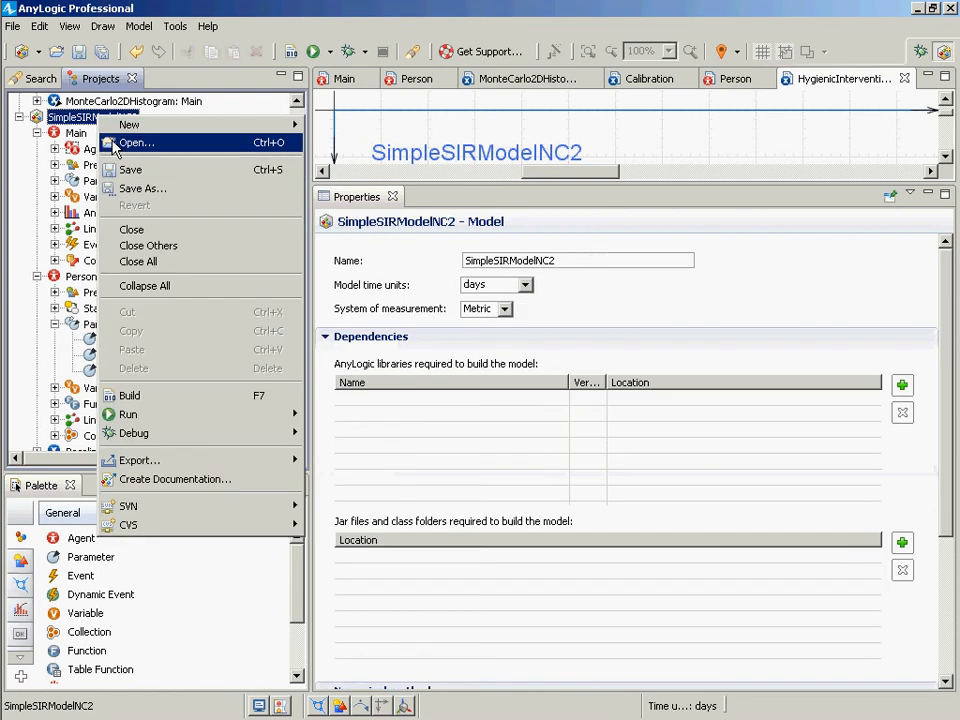
pyautogui.click(303, 375)
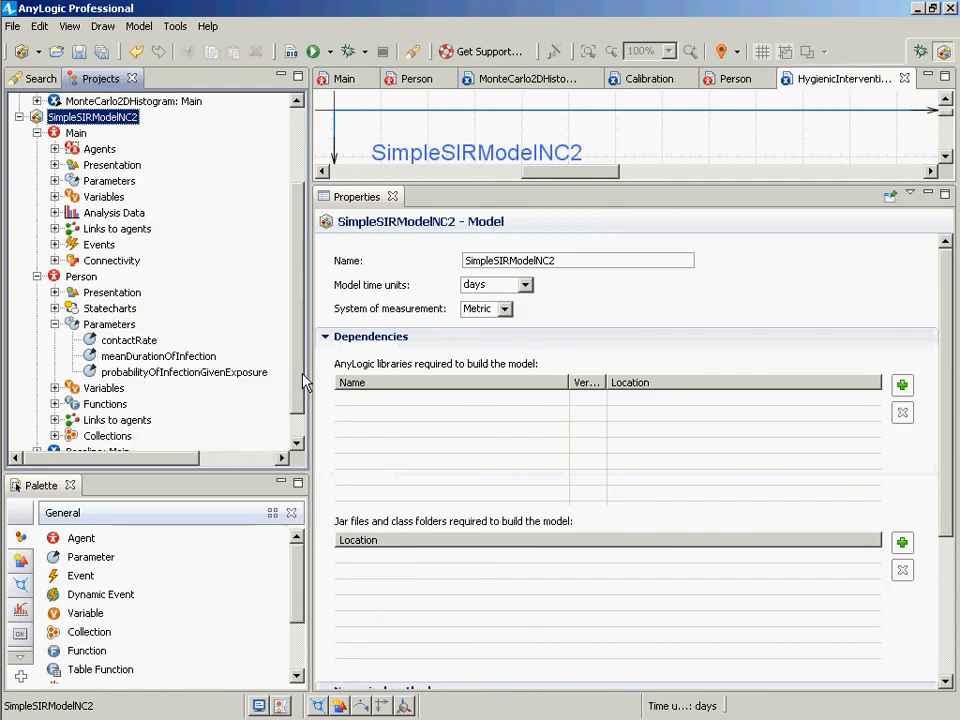
# Run the Baseline experiment, examine its degree centrality histogram and case count chart, and close the simulation window.
pyautogui.scroll(-1, 161, 418)
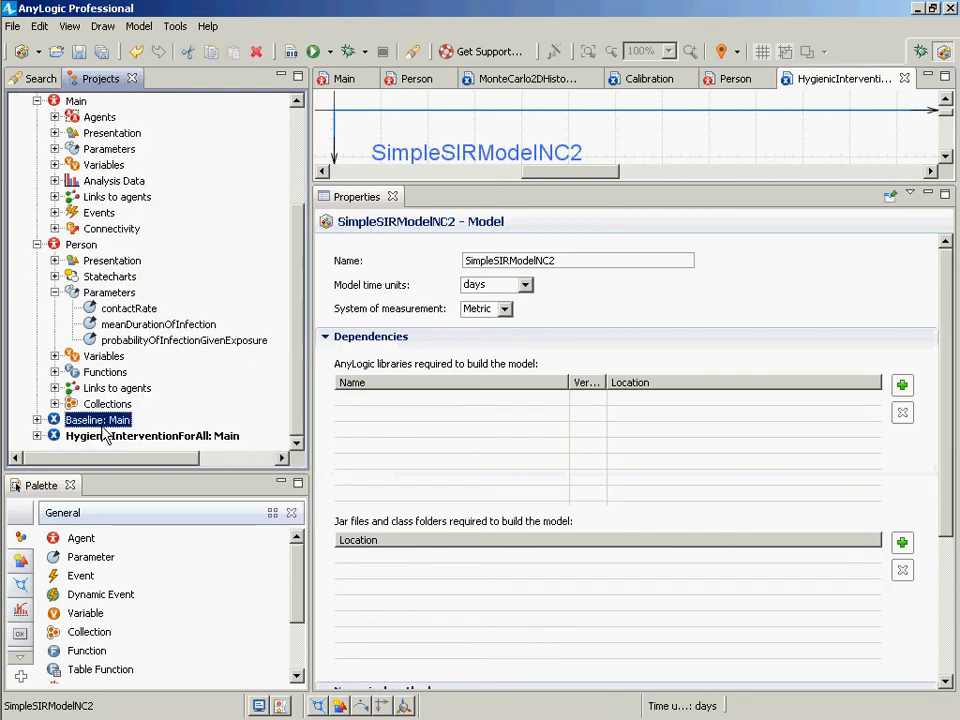
pyautogui.rightClick(100, 420)
pyautogui.click(140, 625)
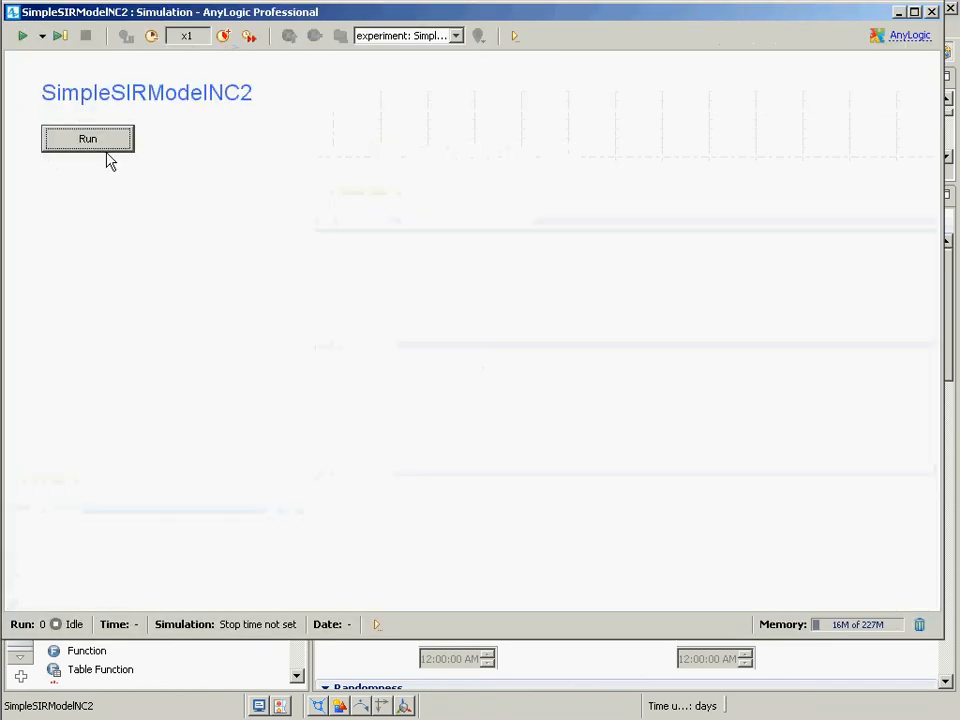
pyautogui.click(98, 141)
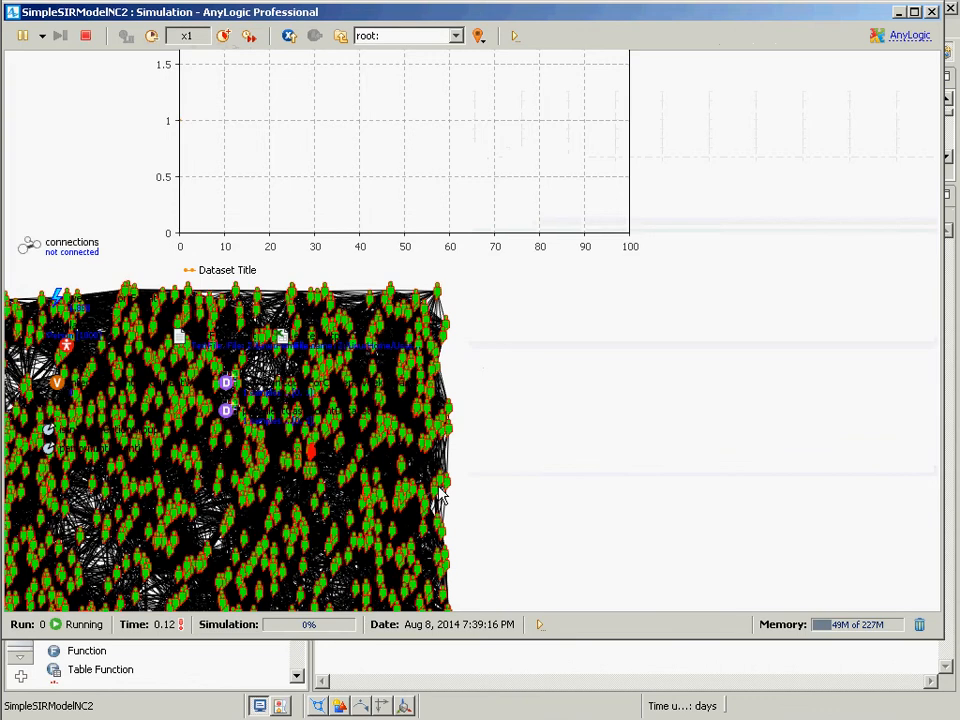
pyautogui.scroll(6, 450, 530)
pyautogui.scroll(2, 515, 250)
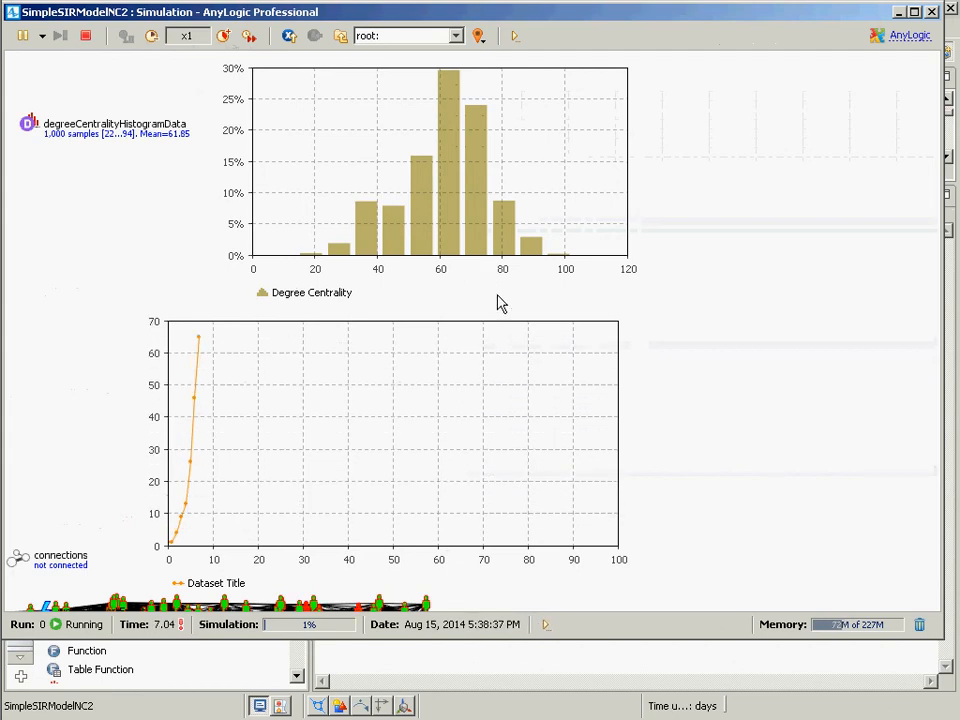
pyautogui.moveTo(501, 304); pyautogui.dragTo(492, 290)
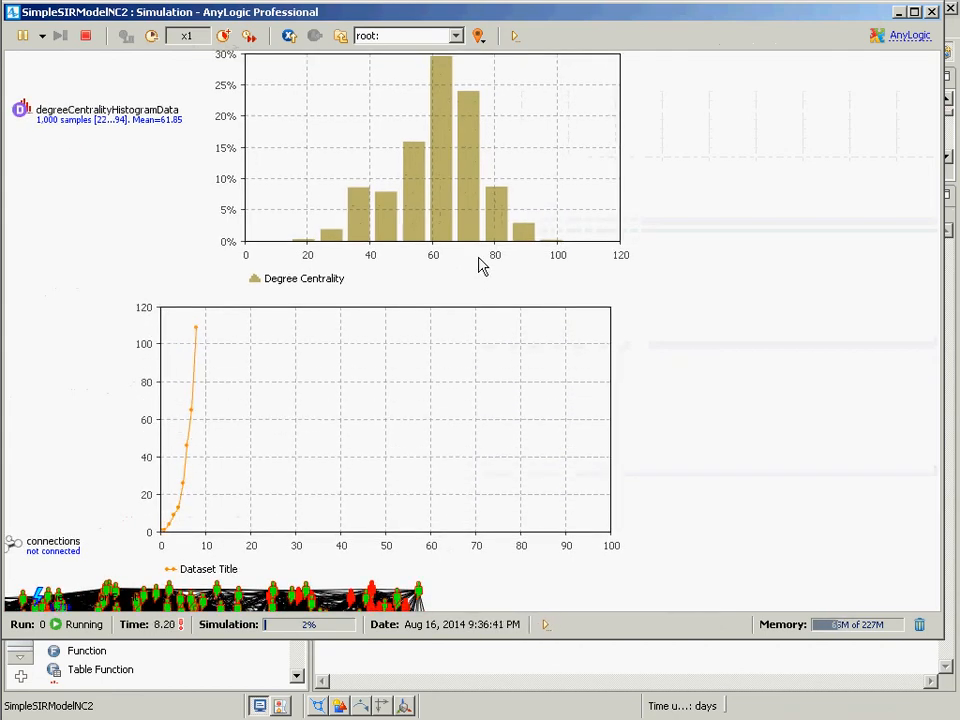
pyautogui.click(931, 12)
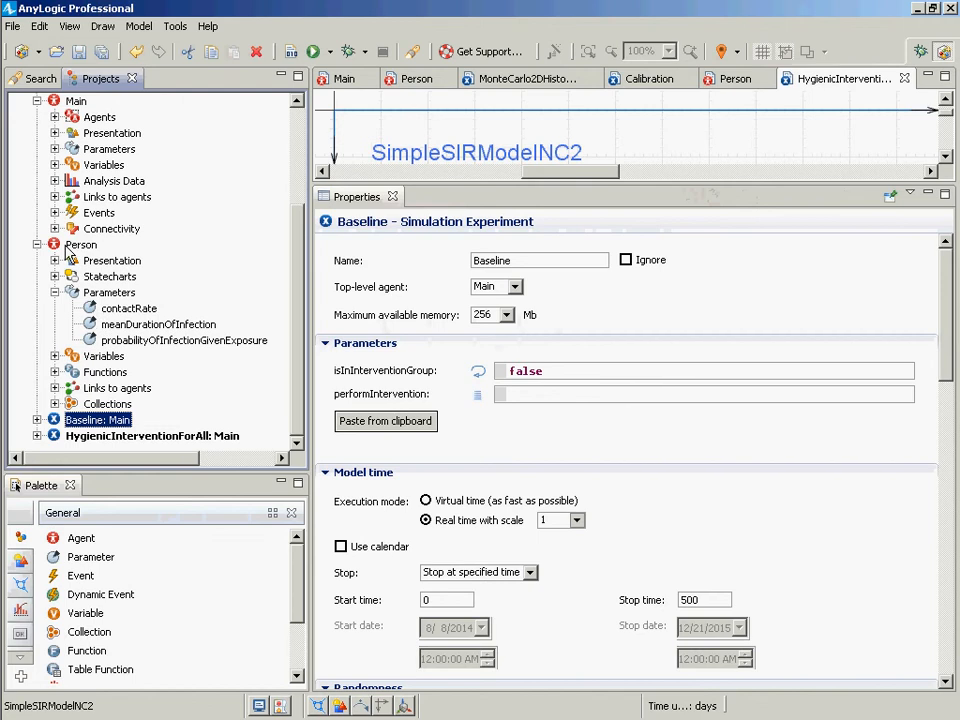
# Set the initial number of agents in Main's population to 250 and save the model.
pyautogui.click(56, 101)
pyautogui.click(55, 117)
pyautogui.click(110, 132)
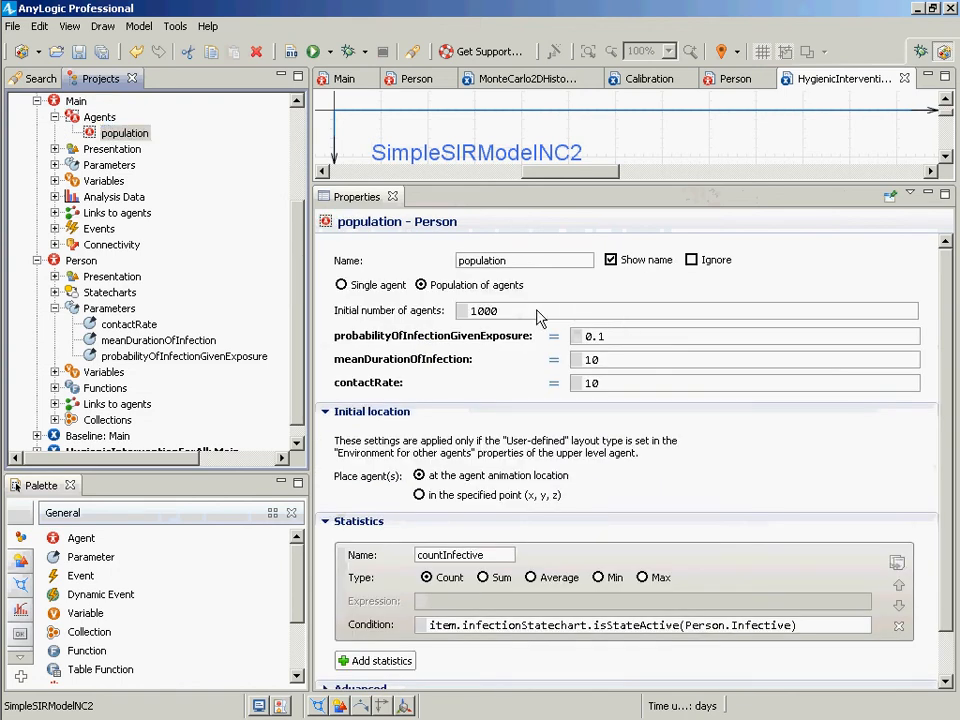
pyautogui.doubleClick(490, 311)
pyautogui.write('200')
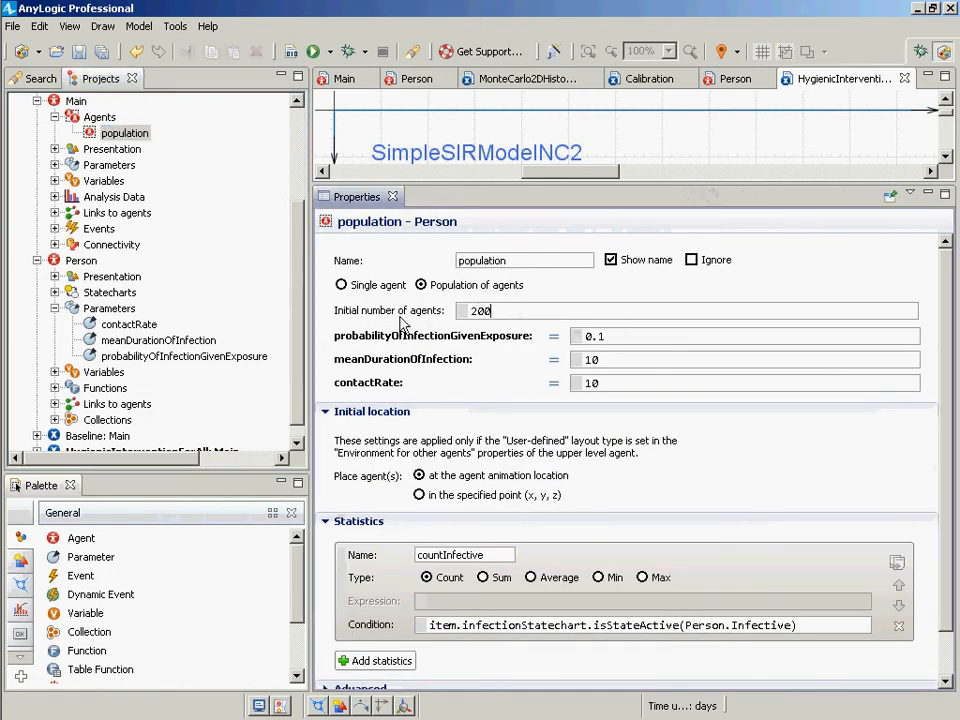
pyautogui.press('BackSpace')
pyautogui.press('BackSpace')
pyautogui.write('50')
pyautogui.hotkey('ctrl', 's')
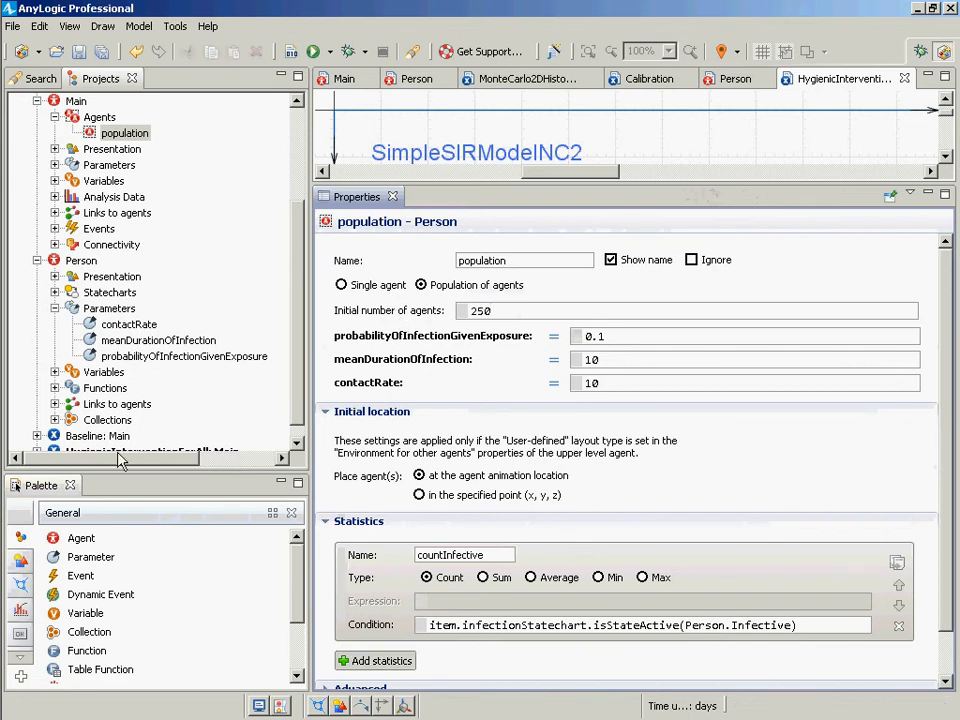
# Rerun the Baseline experiment with the 250-agent population, examine its charts, and close the simulation window.
pyautogui.rightClick(119, 439)
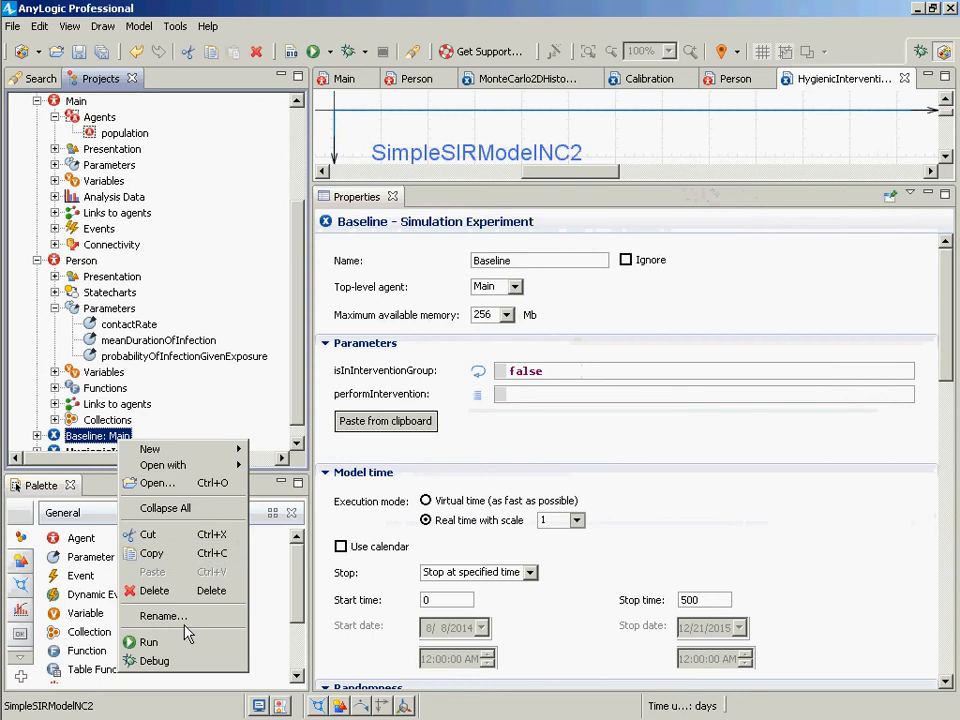
pyautogui.click(185, 641)
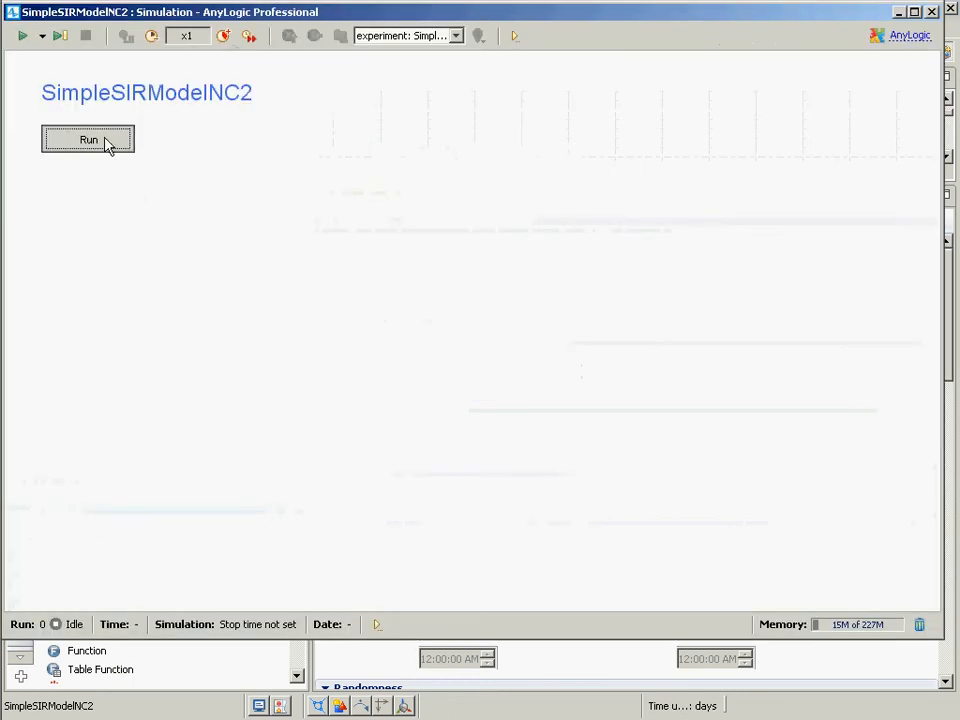
pyautogui.click(108, 144)
pyautogui.scroll(6, 432, 235)
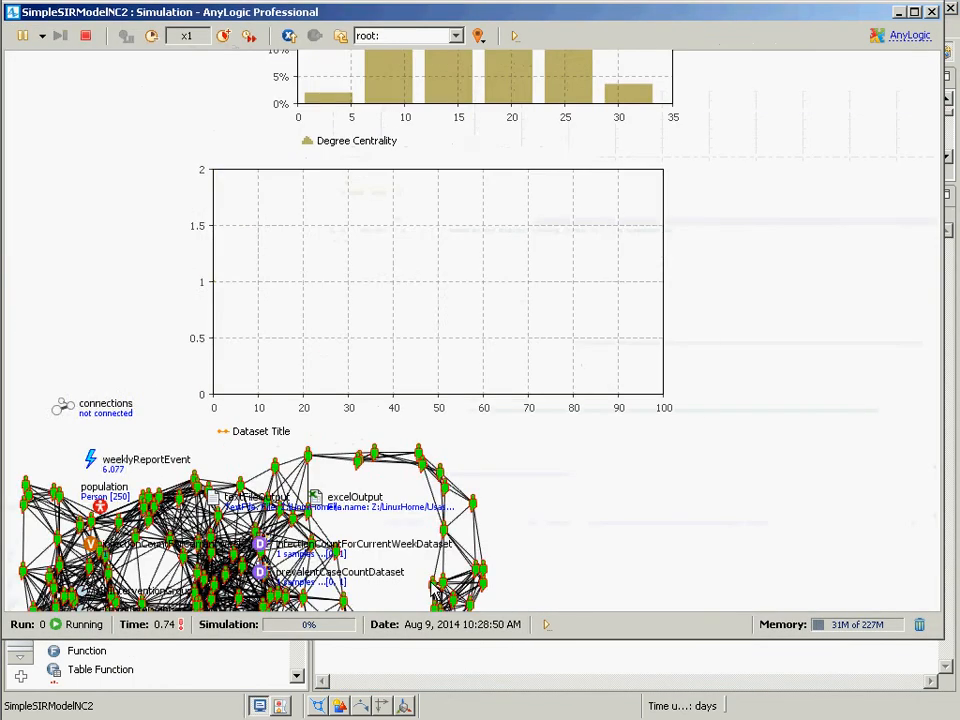
pyautogui.scroll(5, 432, 235)
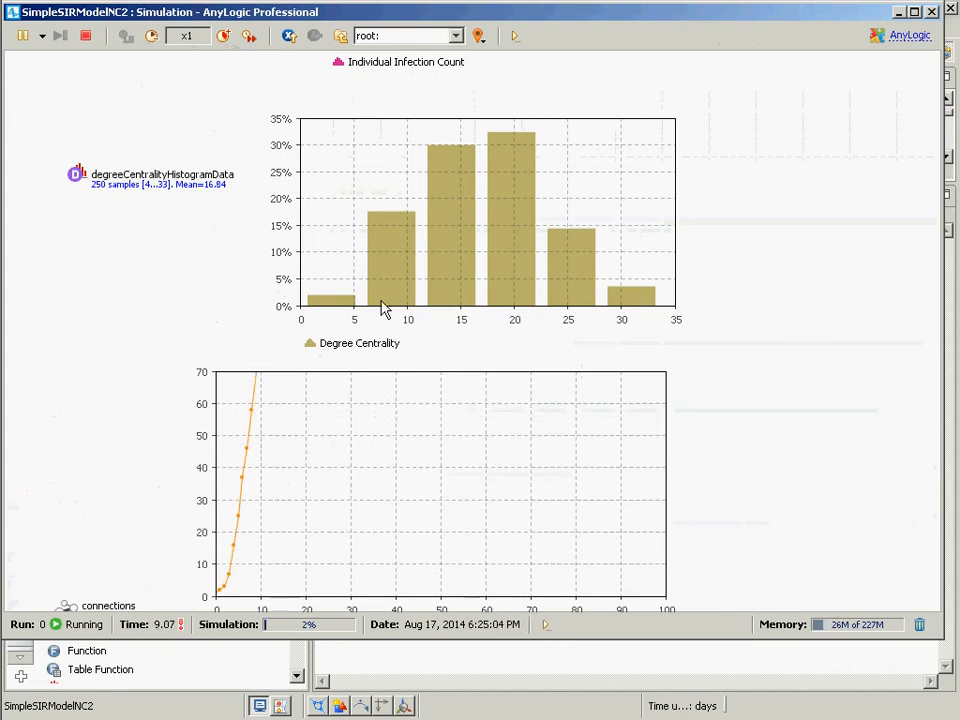
pyautogui.click(931, 13)
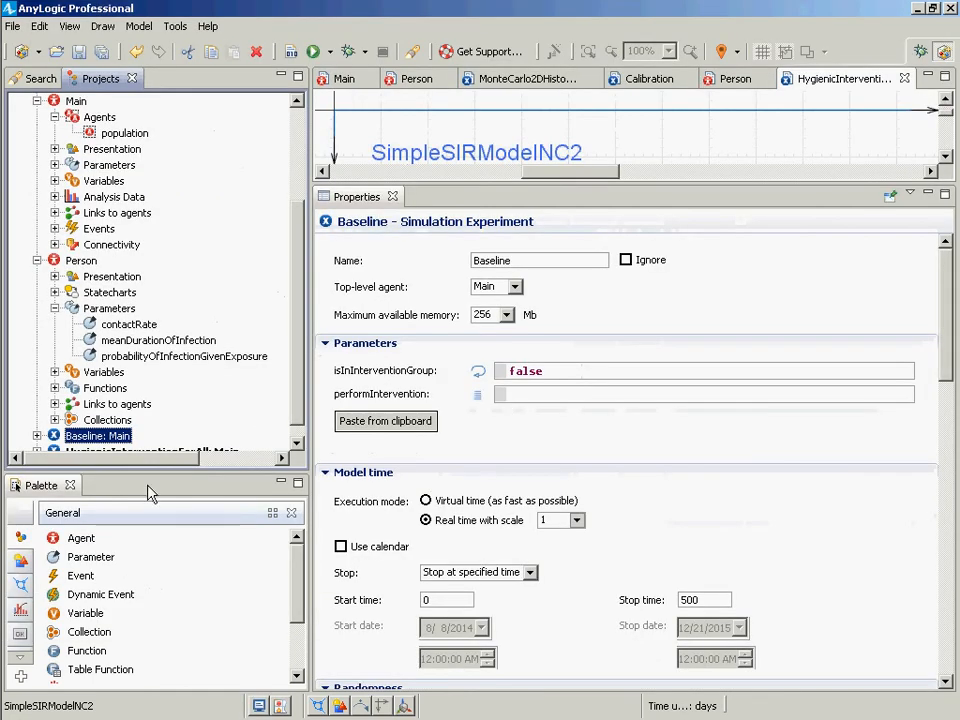
# Create a Simulation experiment named HygienicInterventionOnHubs in SimpleSIRModelNC2, with Main as root and model time settings copied from Baseline.
pyautogui.click(296, 442)
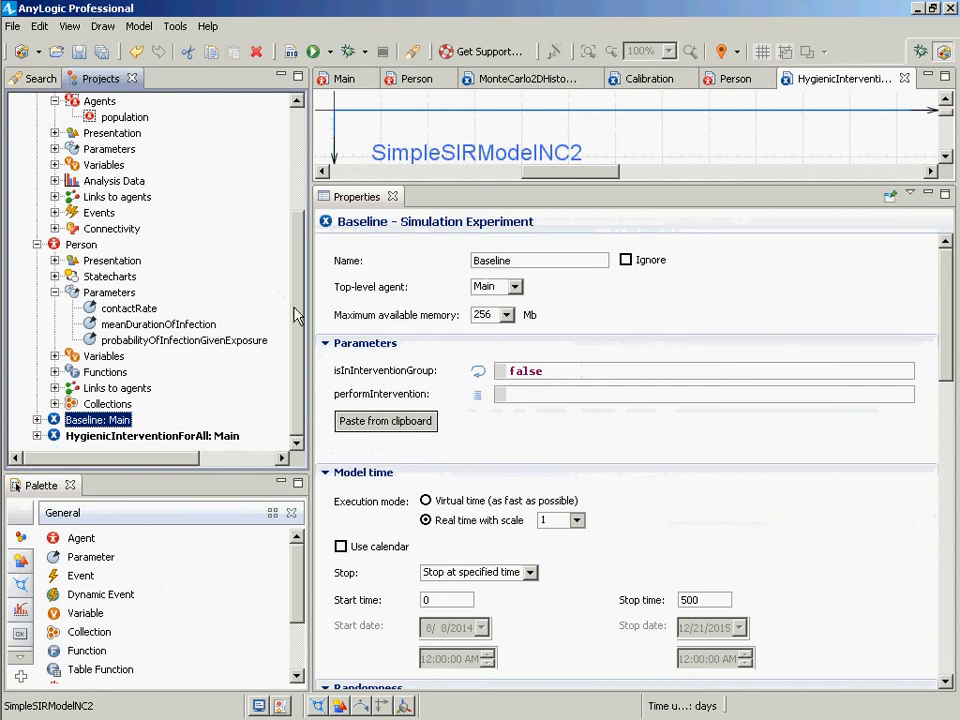
pyautogui.scroll(3, 240, 125)
pyautogui.rightClick(114, 230)
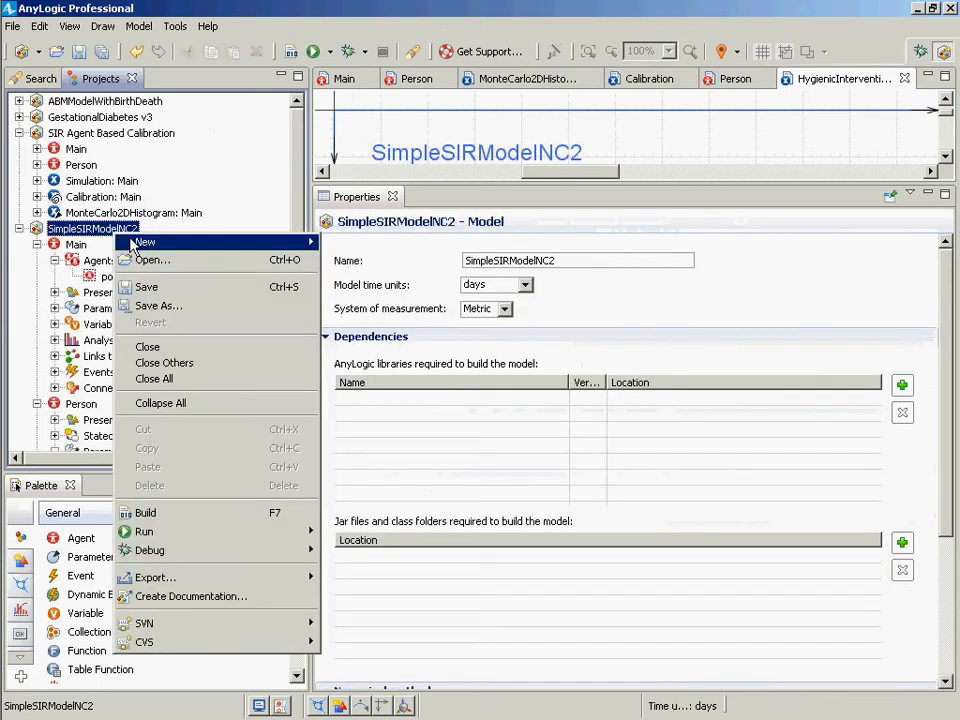
pyautogui.moveTo(150, 242)
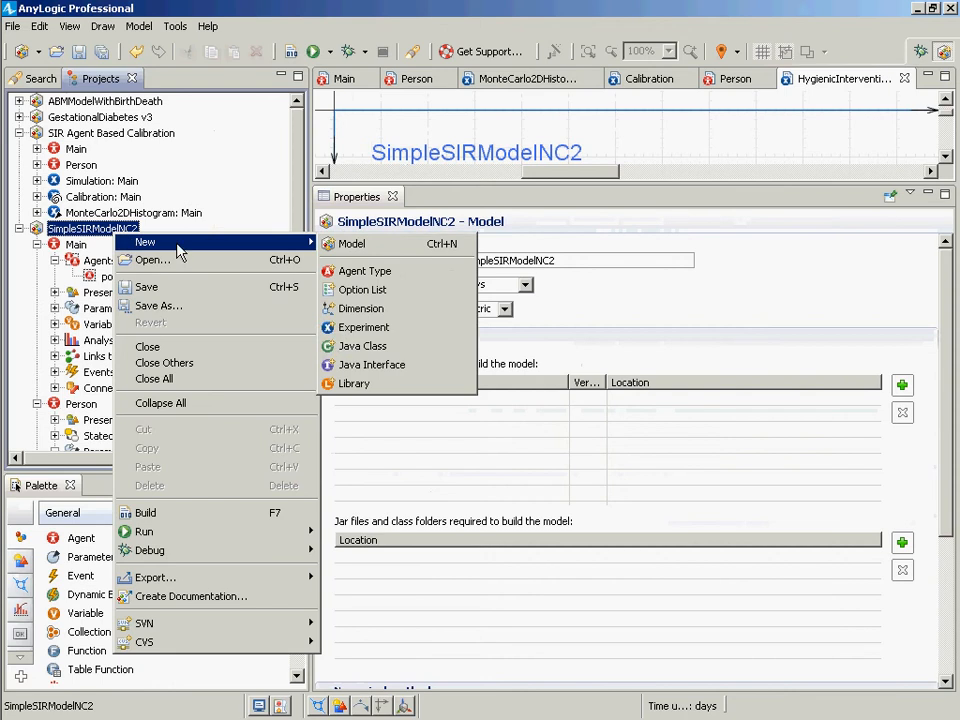
pyautogui.click(422, 327)
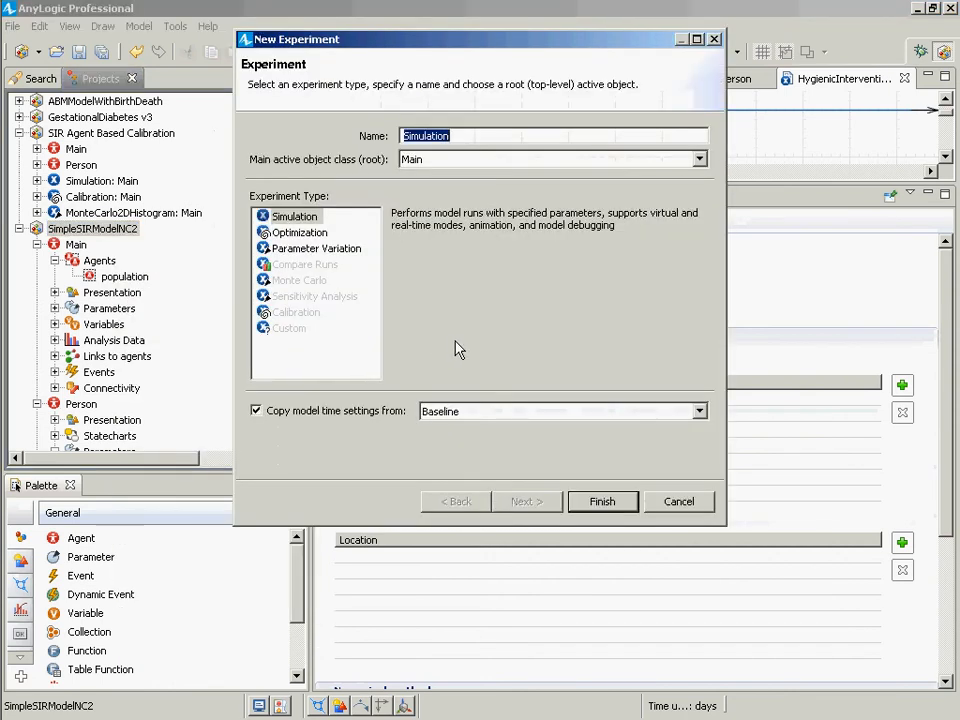
pyautogui.write('H')
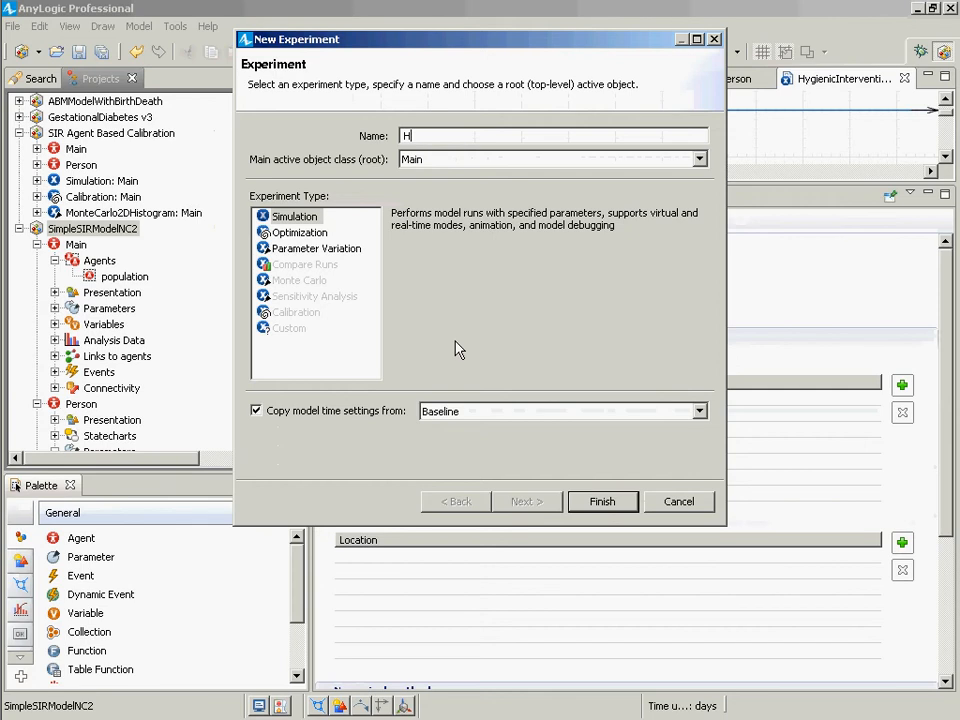
pyautogui.write('ygienic')
pyautogui.press('BackSpace')
pyautogui.press('BackSpace')
pyautogui.press('BackSpace')
pyautogui.press('BackSpace')
pyautogui.write('ienicIntre')
pyautogui.press('BackSpace')
pyautogui.press('BackSpace')
pyautogui.press('BackSpace')
pyautogui.write('terventionOnHubs')
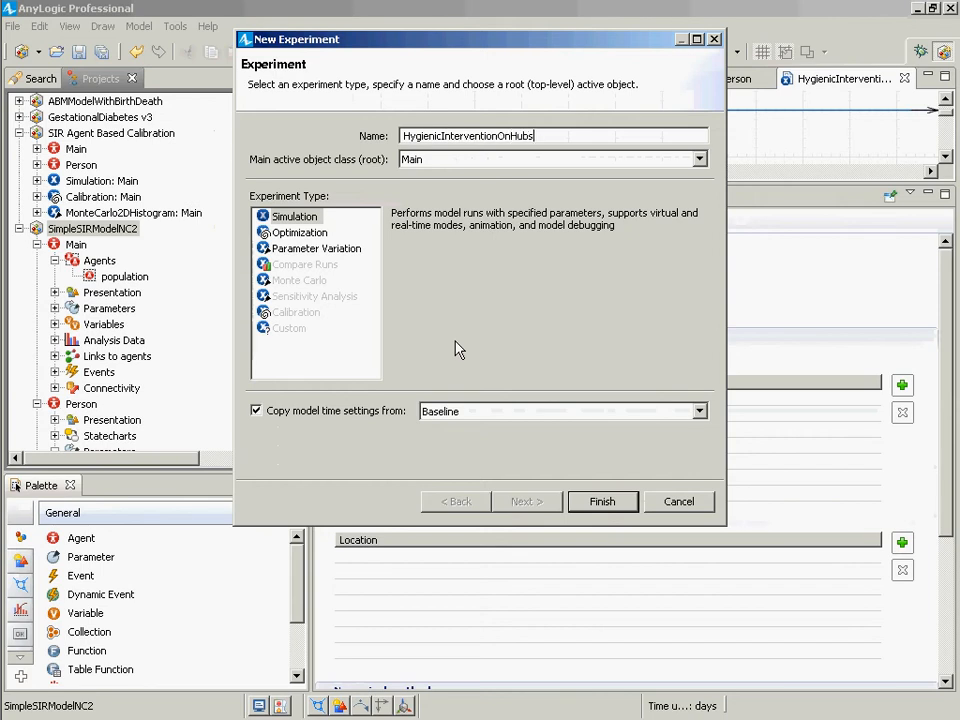
pyautogui.press('Return')
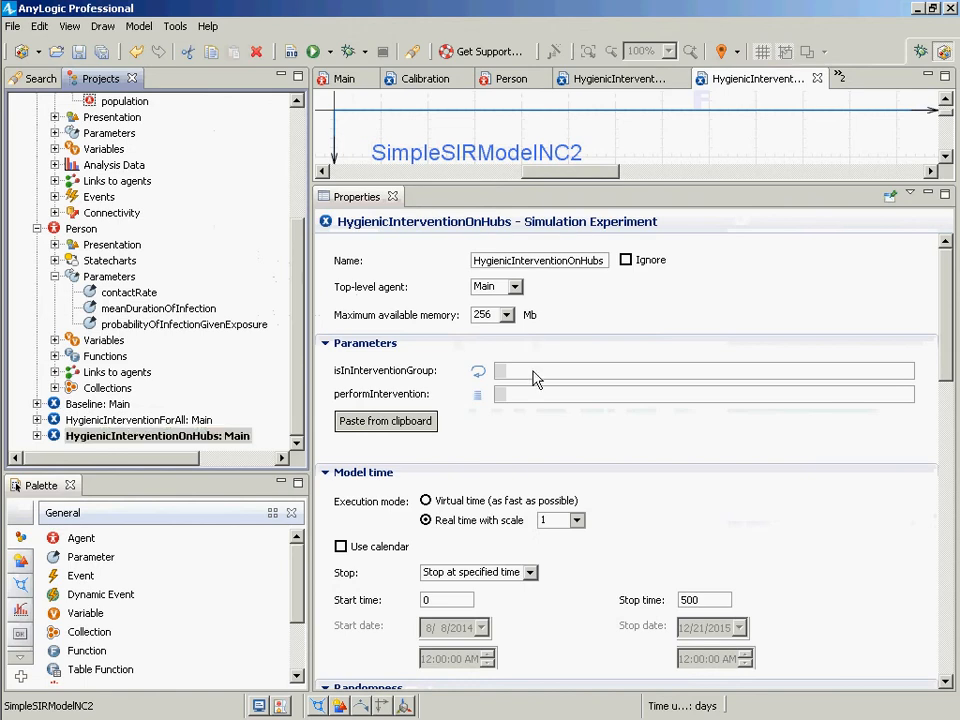
# Open the isInInterventionGroup parameter of HygienicInterventionOnHubs for editing.
pyautogui.click(552, 370)
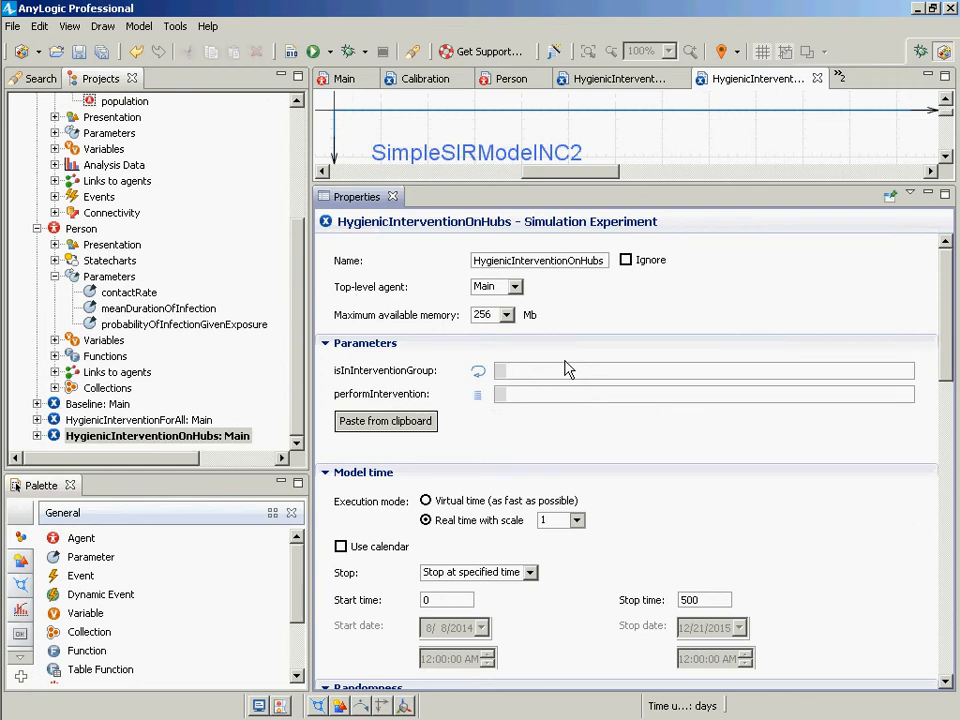
pyautogui.write('(')
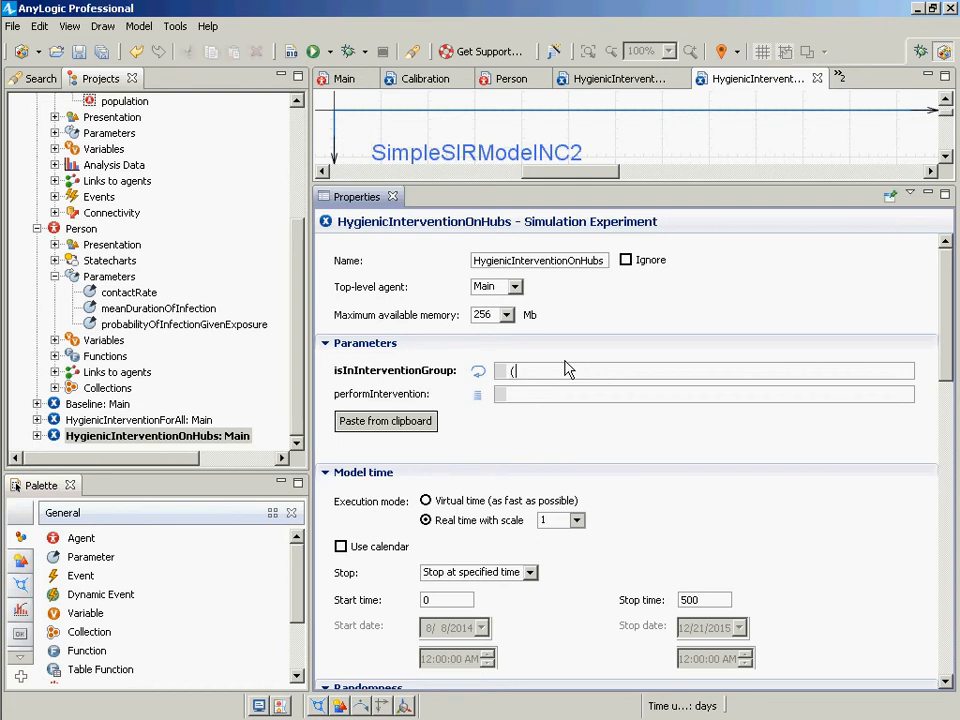
pyautogui.press('BackSpace')
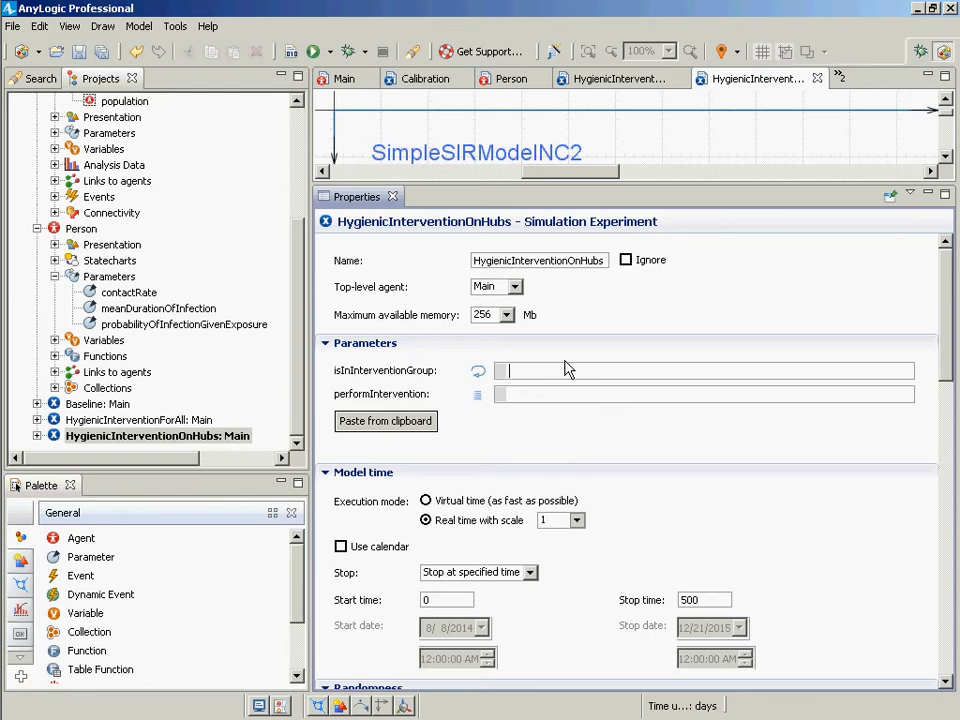
# Set the isInInterventionGroup parameter of the HygienicInterventionOnHubs experiment to person.getConnectionsNumber() > 20.0.
pyautogui.write('person.getConn')
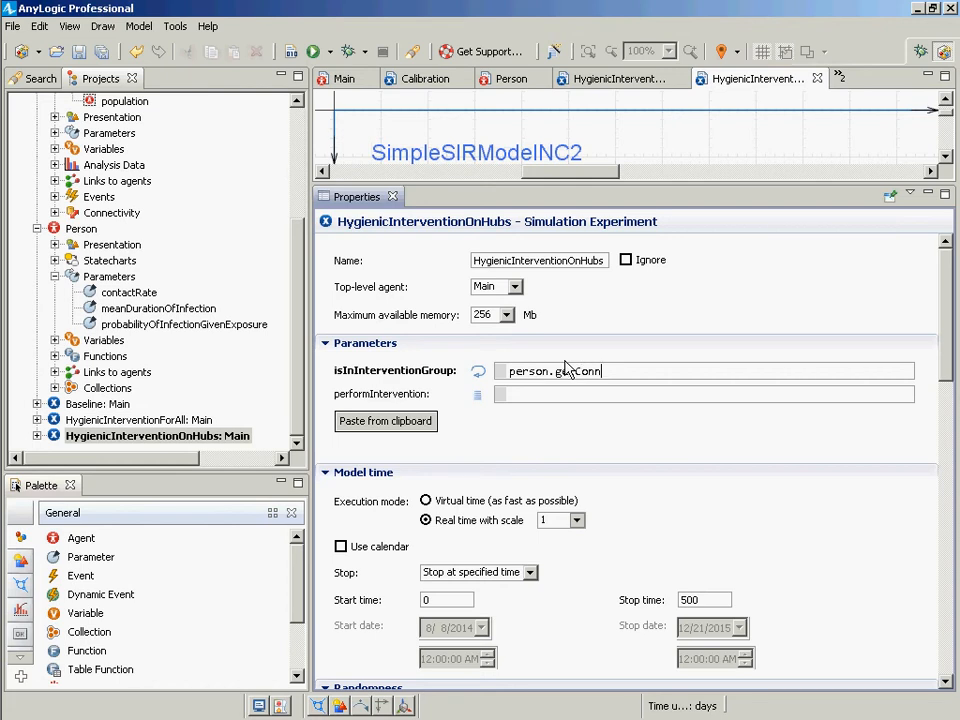
pyautogui.hotkey('ctrl', 'space')
pyautogui.press('Return')
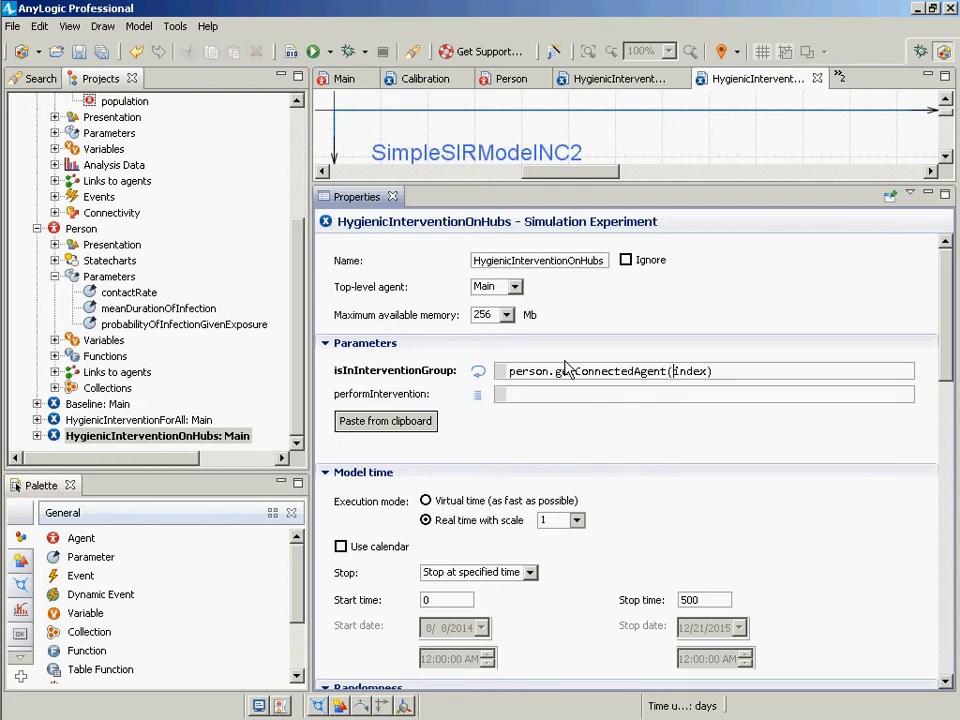
pyautogui.press('End')
pyautogui.hotkey('shift', 'Left')
pyautogui.hotkey('shift', 'Left')
pyautogui.hotkey('shift', 'Left')
pyautogui.hotkey('shift', 'Left')
pyautogui.hotkey('shift', 'Left')
pyautogui.hotkey('shift', 'Left')
pyautogui.hotkey('shift', 'Left')
pyautogui.hotkey('shift', 'Left')
pyautogui.hotkey('shift', 'Left')
pyautogui.hotkey('shift', 'Left')
pyautogui.hotkey('shift', 'Left')
pyautogui.hotkey('shift', 'Left')
pyautogui.hotkey('shift', 'Left')
pyautogui.hotkey('shift', 'Left')
pyautogui.hotkey('shift', 'Left')
pyautogui.hotkey('shift', 'Left')
pyautogui.hotkey('shift', 'Left')
pyautogui.hotkey('shift', 'Left')
pyautogui.hotkey('shift', 'Left')
pyautogui.hotkey('shift', 'Left')
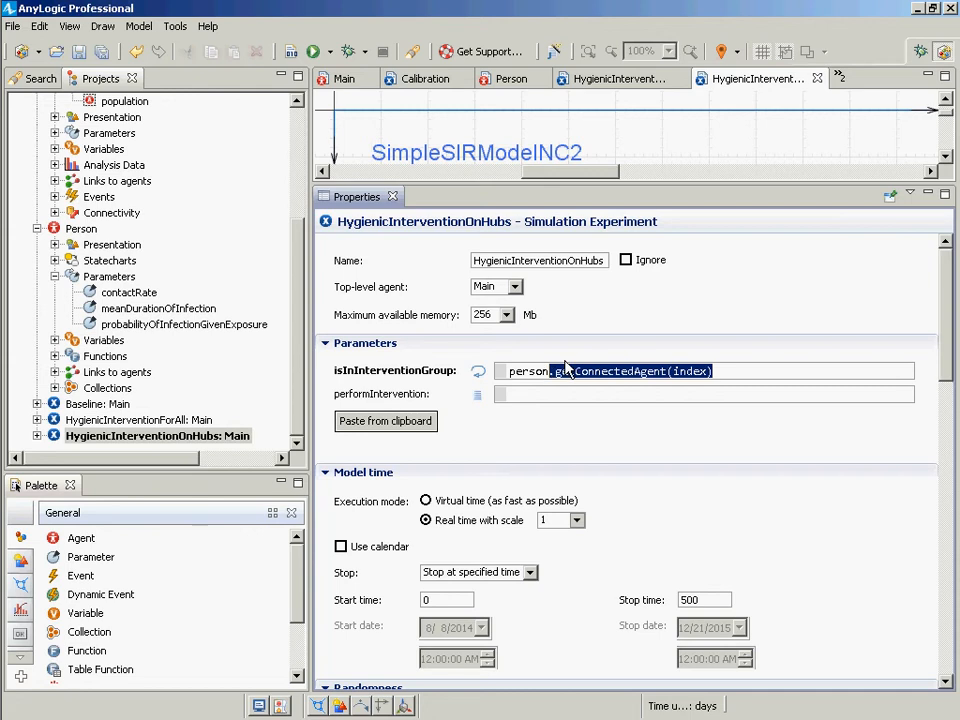
pyautogui.hotkey('shift', 'Right')
pyautogui.hotkey('shift', 'Right')
pyautogui.hotkey('shift', 'Right')
pyautogui.hotkey('shift', 'Right')
pyautogui.hotkey('shift', 'Right')
pyautogui.hotkey('shift', 'Right')
pyautogui.hotkey('shift', 'Right')
pyautogui.hotkey('shift', 'Right')
pyautogui.hotkey('shift', 'Right')
pyautogui.write('ctions')
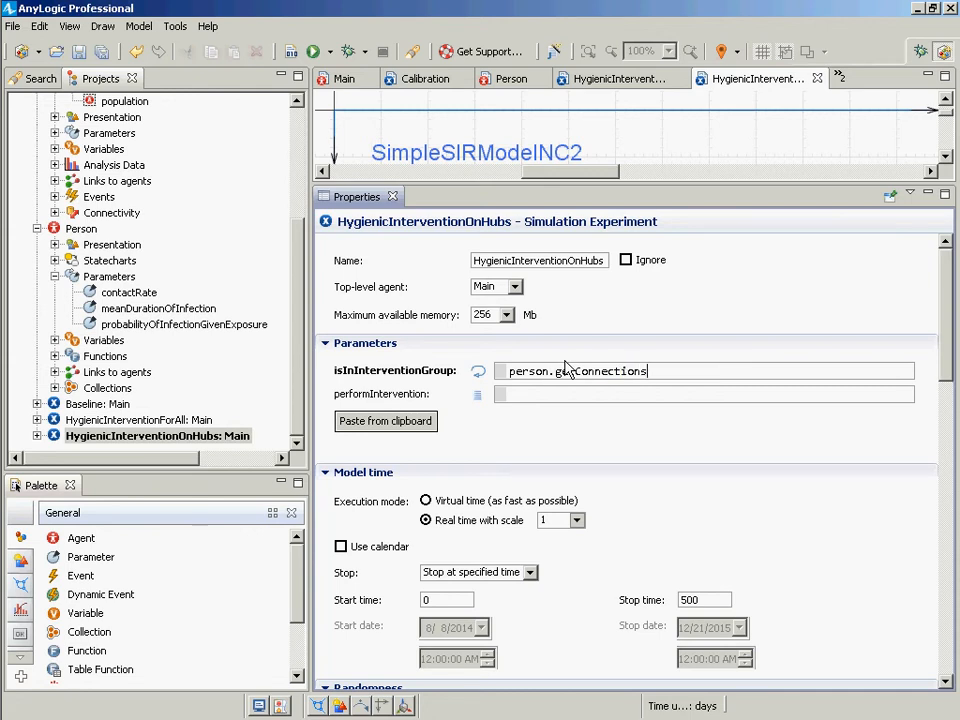
pyautogui.hotkey('ctrl', 'space')
pyautogui.press('Down')
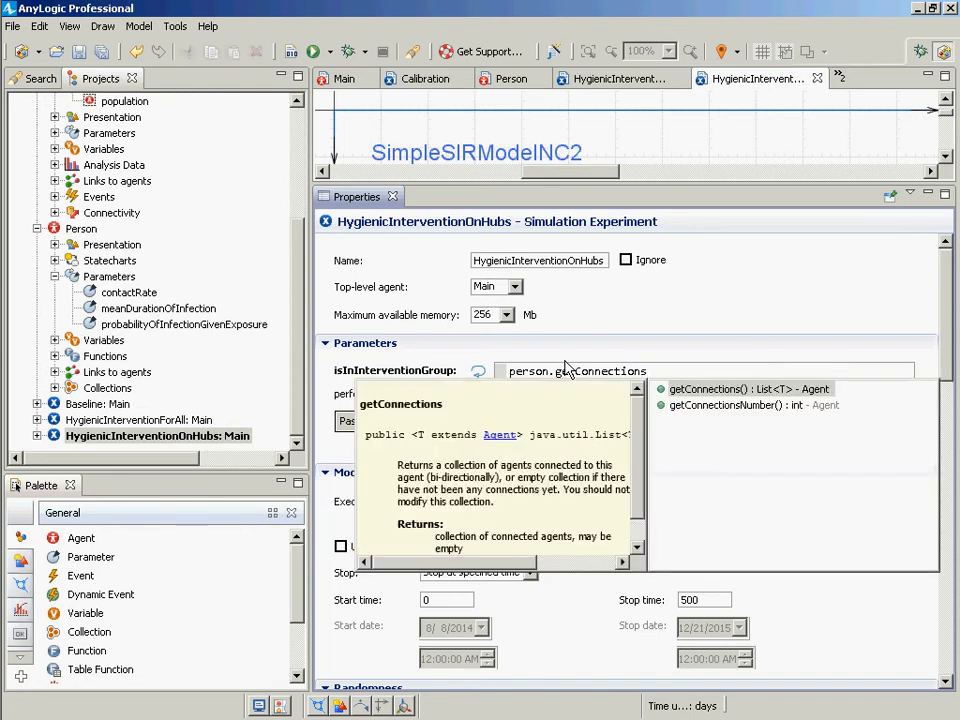
pyautogui.press('Return')
pyautogui.write('> ')
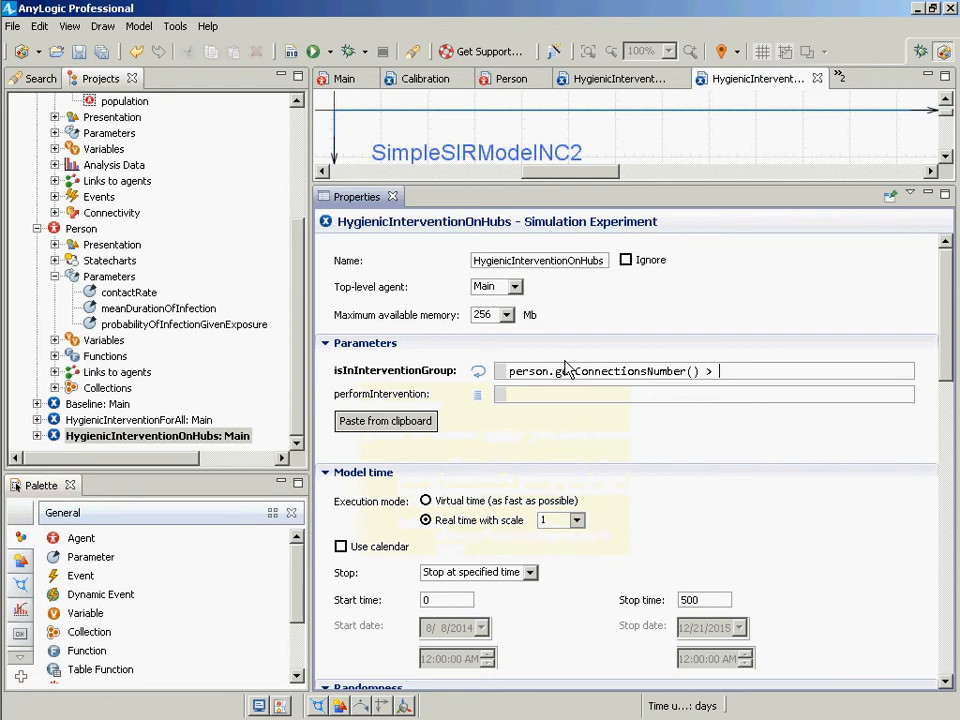
pyautogui.write('20.0')
pyautogui.press('Tab')
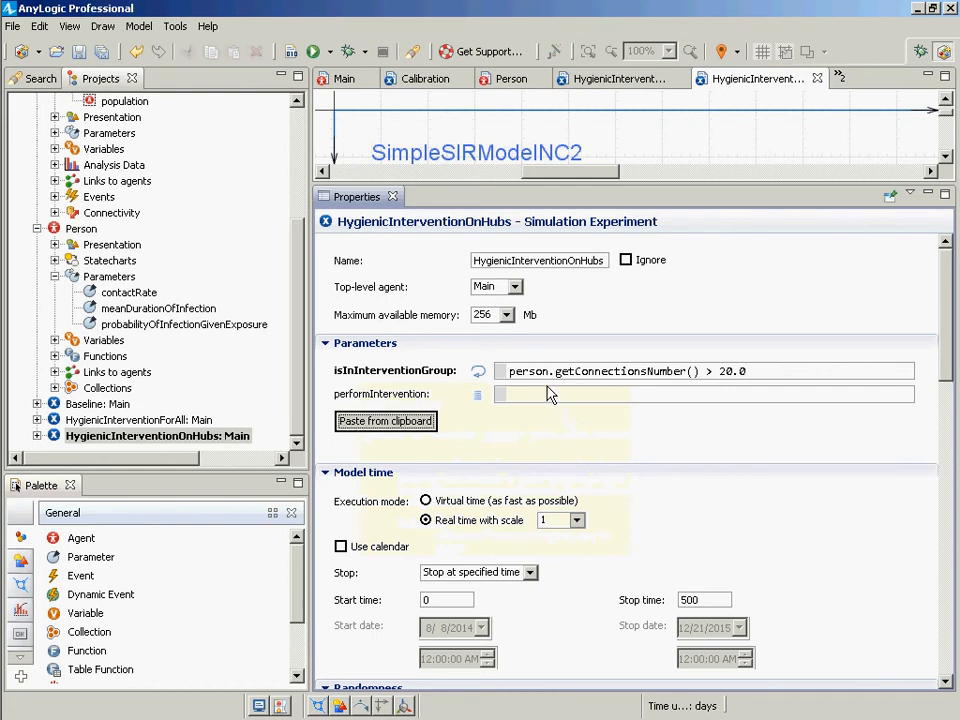
# Copy the performIntervention code person.probabilityOfInfectionGivenExposure /= 2.0; from HygienicInterventionForAll into HygienicInterventionOnHubs and save the model.
pyautogui.click(133, 420)
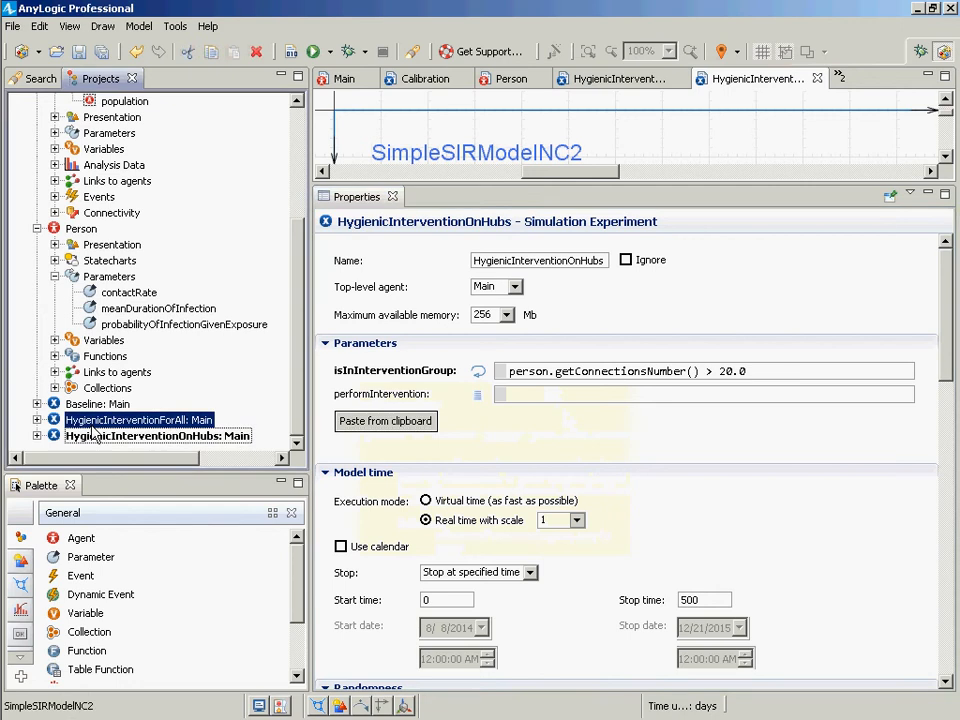
pyautogui.click(552, 392)
pyautogui.hotkey('ctrl', 'a')
pyautogui.hotkey('ctrl', 'c')
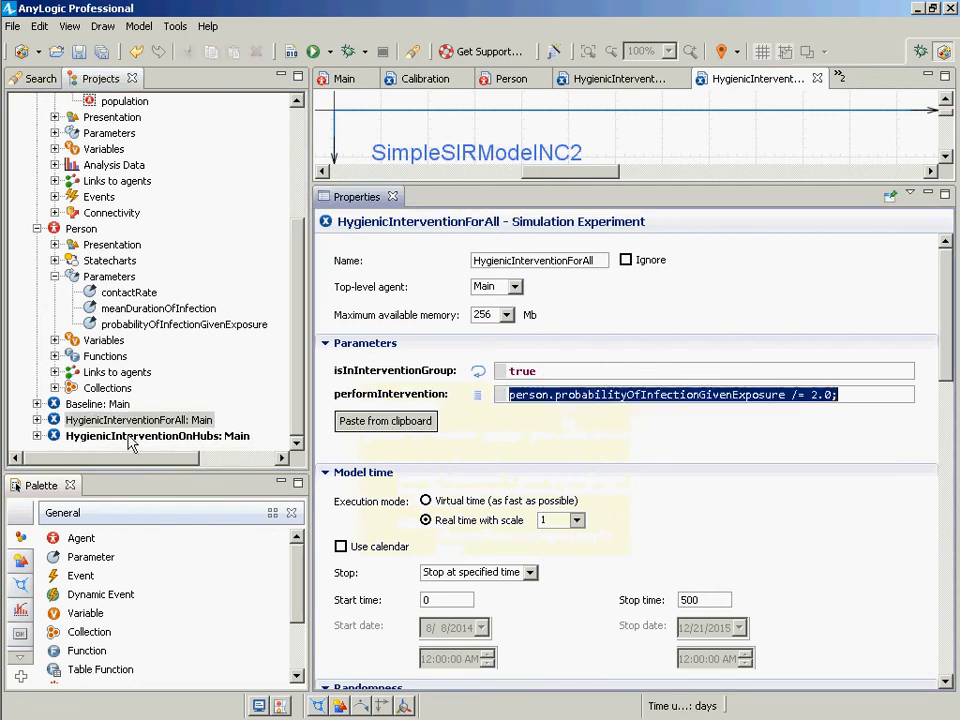
pyautogui.click(95, 436)
pyautogui.click(540, 394)
pyautogui.hotkey('ctrl', 'v')
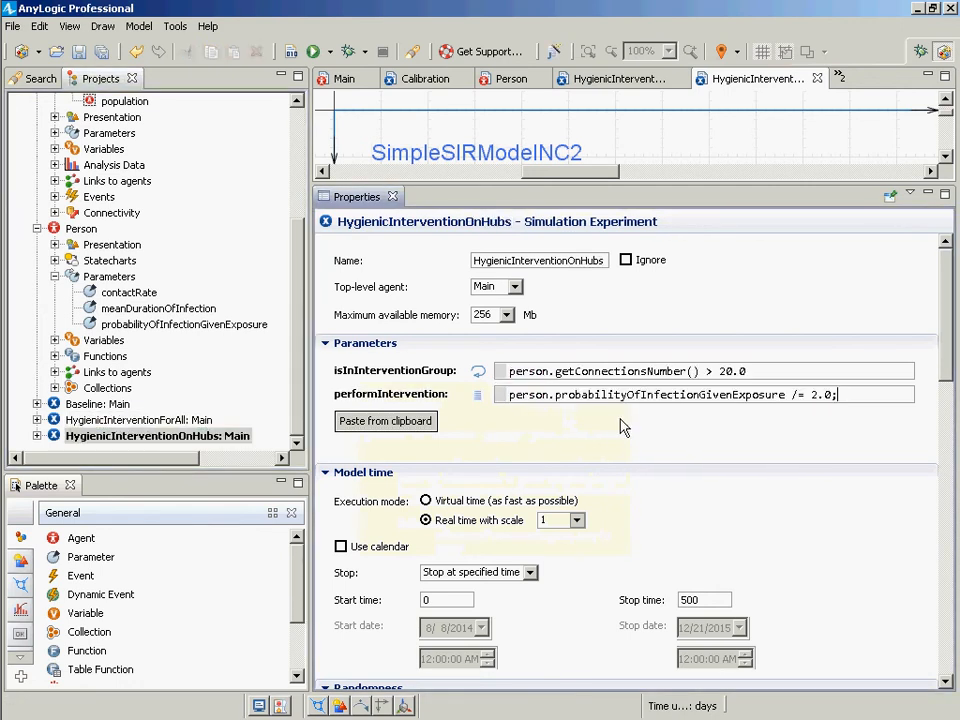
pyautogui.hotkey('ctrl', 's')
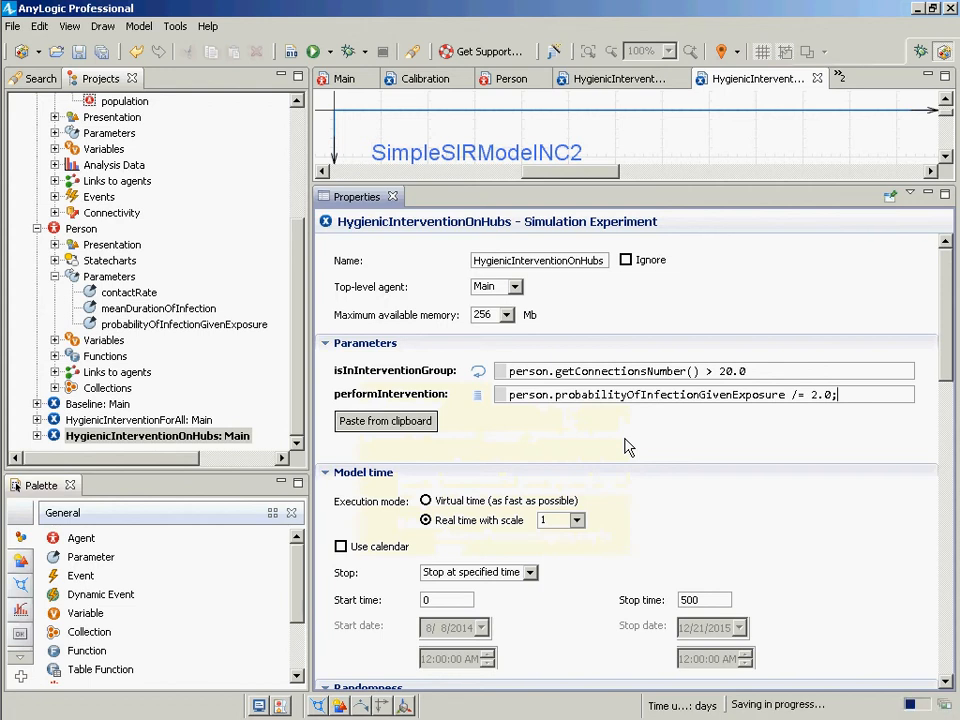
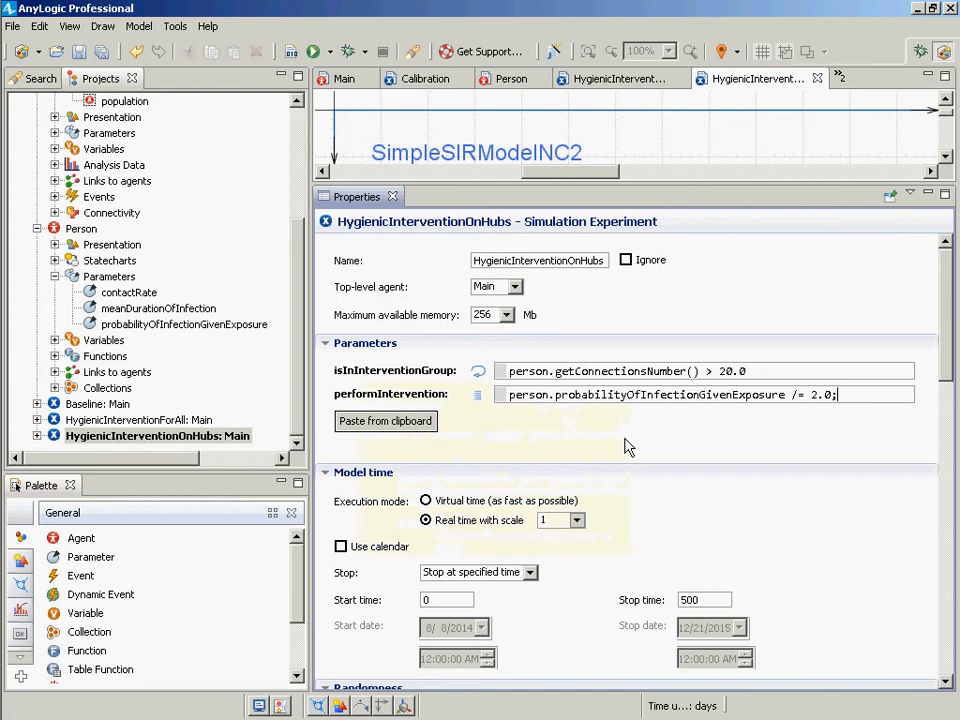
# Change the divisor in the performIntervention code of HygienicInterventionOnHubs to 4.0 and save the model.
pyautogui.press('Left')
pyautogui.press('Left')
pyautogui.press('Left')
pyautogui.press('Left')
pyautogui.hotkey('shift', 'Right')
pyautogui.write('4')
pyautogui.hotkey('ctrl', 's')
pyautogui.hotkey('ctrl', 's')
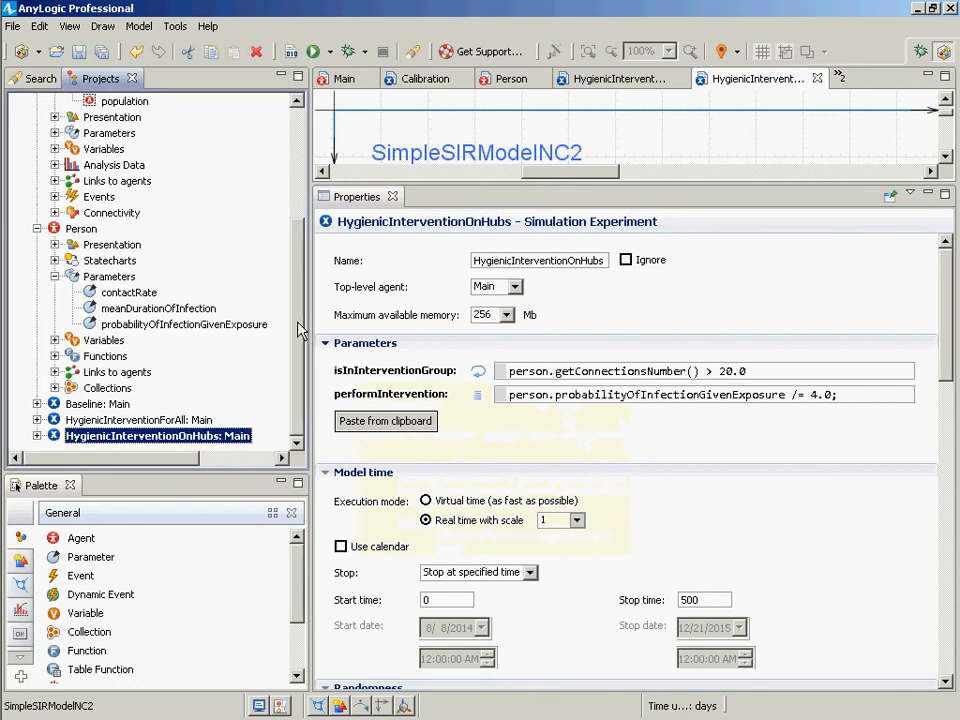
# Create a new simulation experiment named SocialDistancingForAll in the SimpleSIRModelNC2 model.
pyautogui.scroll(3, 295, 300)
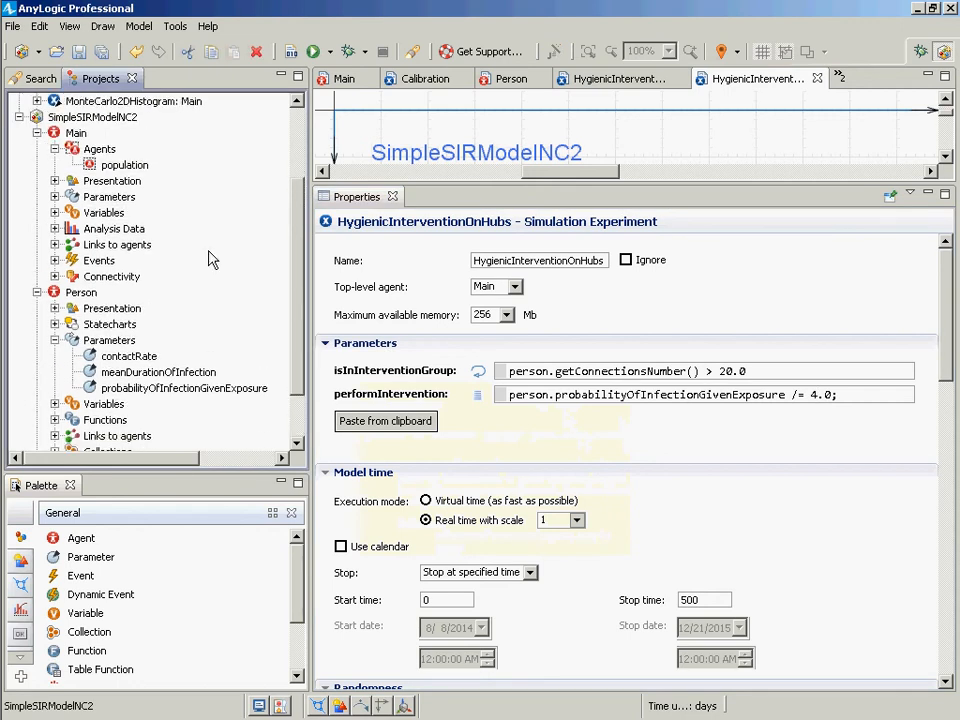
pyautogui.click(88, 118)
pyautogui.rightClick(88, 118)
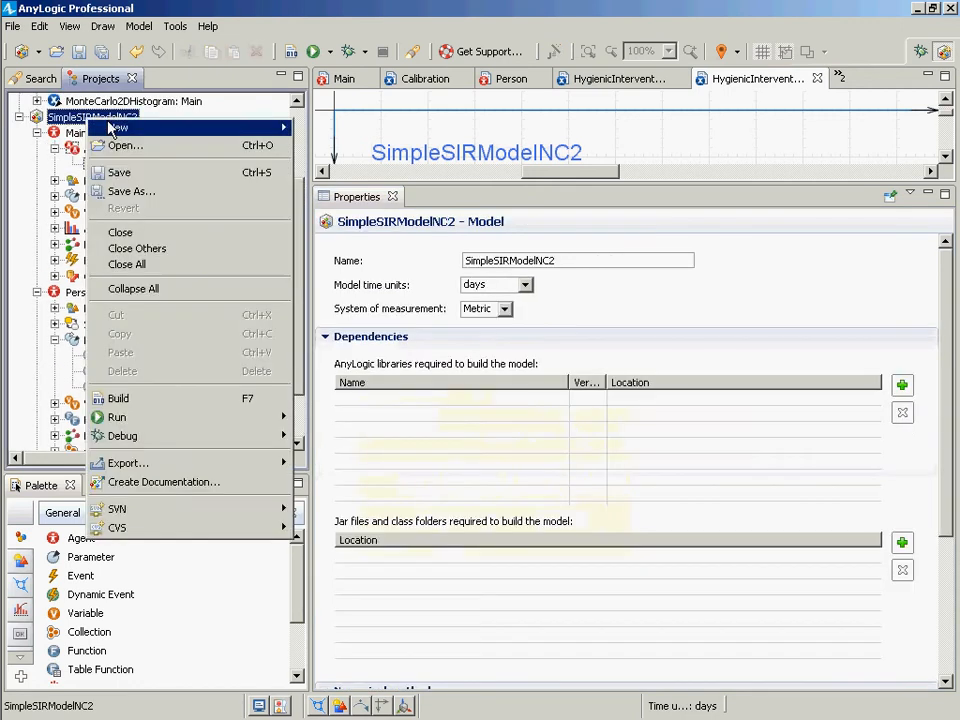
pyautogui.moveTo(118, 127)
pyautogui.click(338, 213)
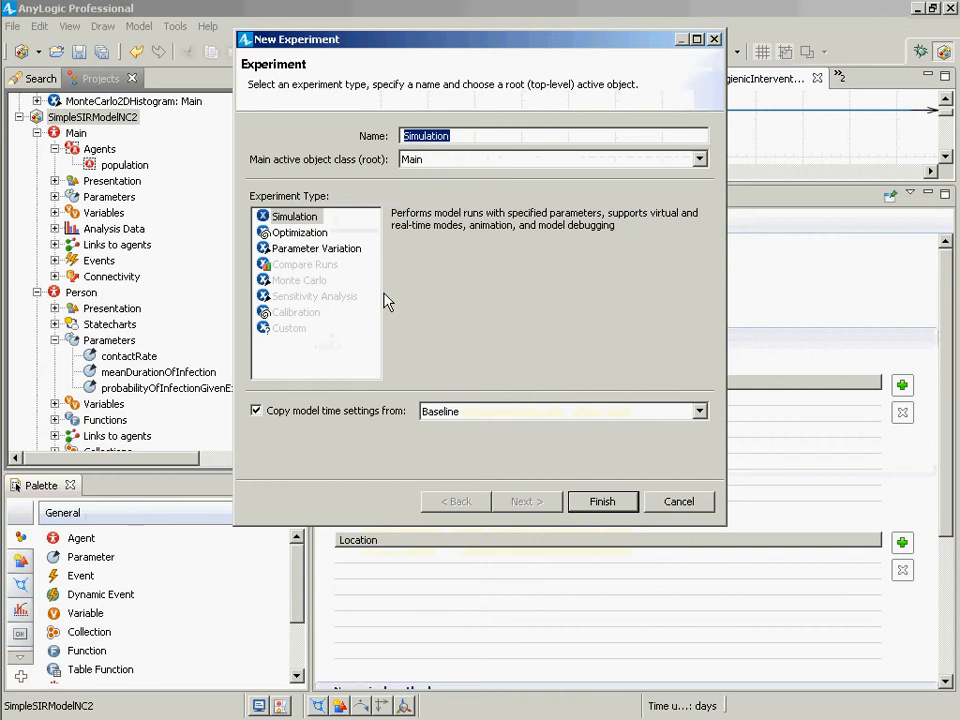
pyautogui.write('He')
pyautogui.press('BackSpace')
pyautogui.press('BackSpace')
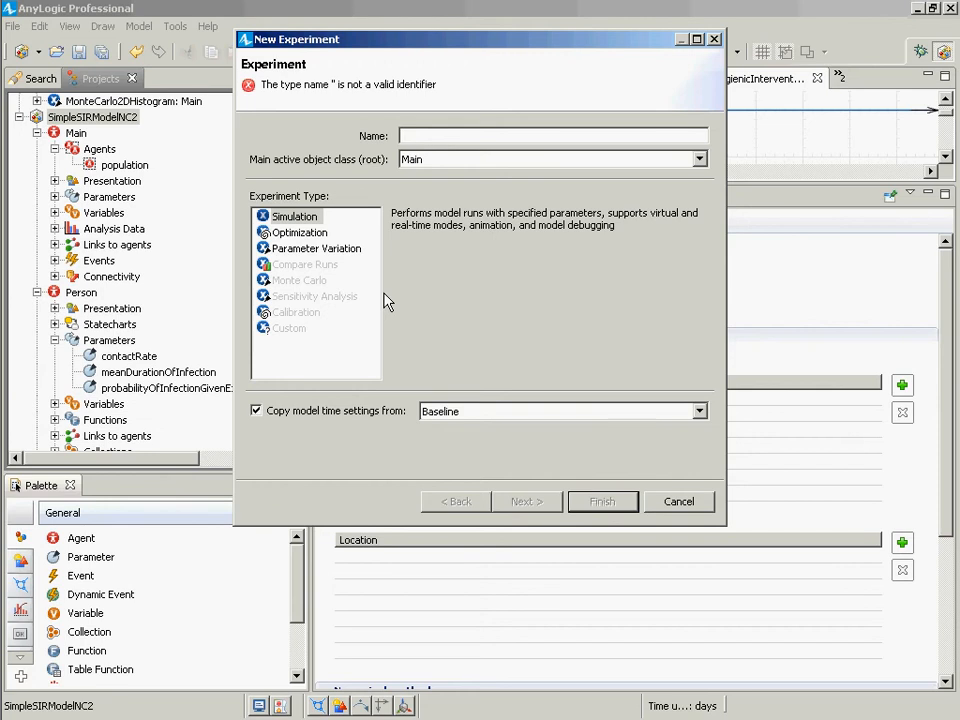
pyautogui.write('Soc')
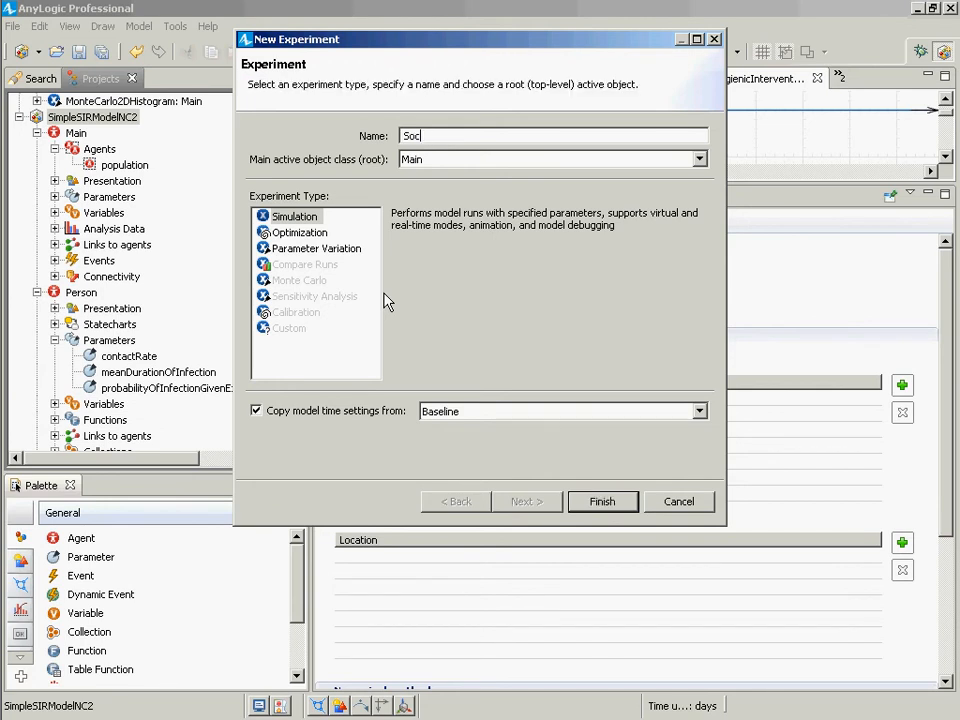
pyautogui.write('ialDistancingForAll')
pyautogui.press('Return')
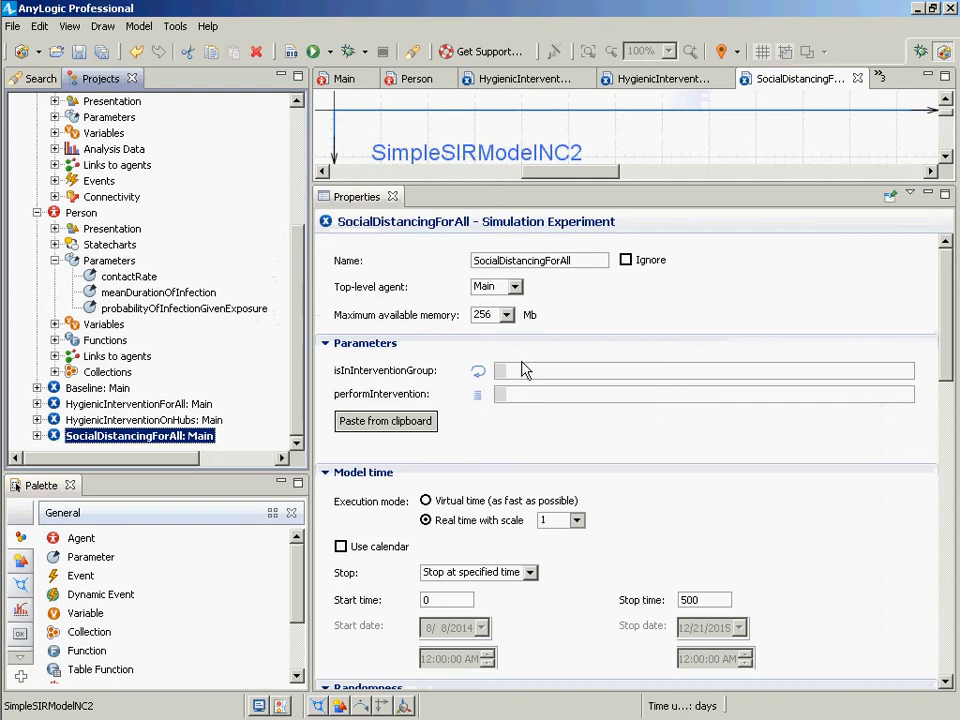
# In SocialDistancingForAll, set isInInterventionGroup to true and performIntervention to person.contactRate /= 2.0; and save the model.
pyautogui.click(532, 376)
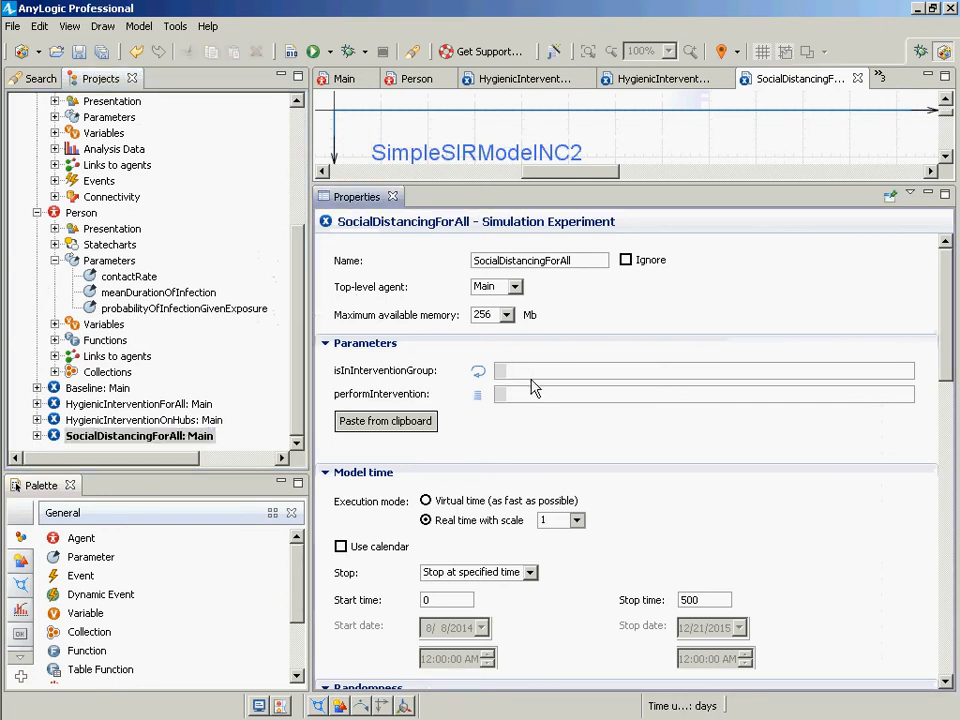
pyautogui.write('true')
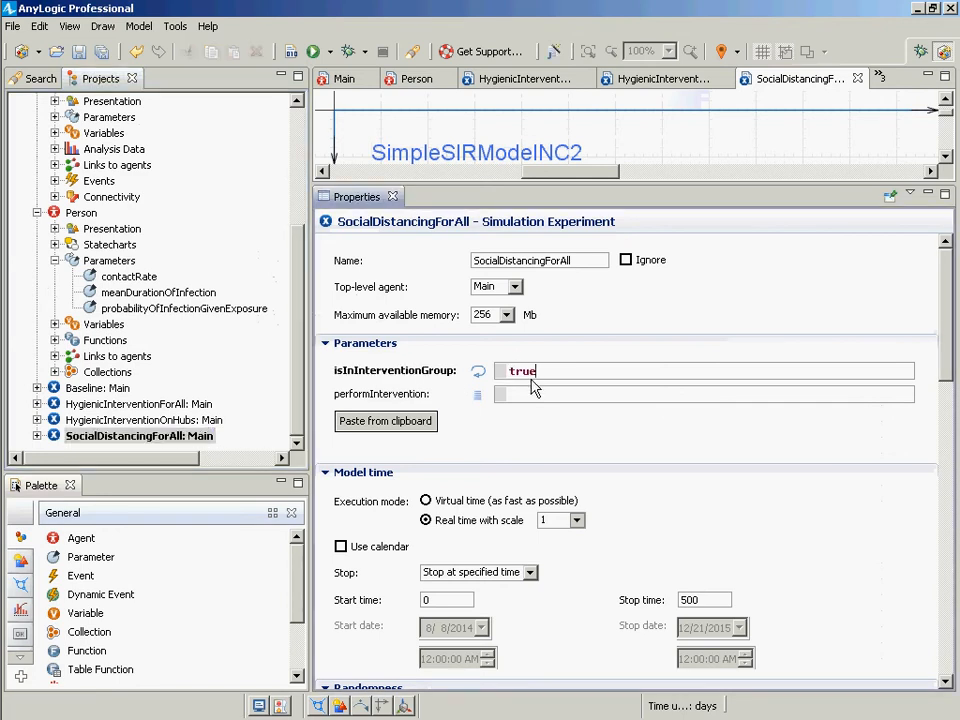
pyautogui.click(541, 398)
pyautogui.write('person.')
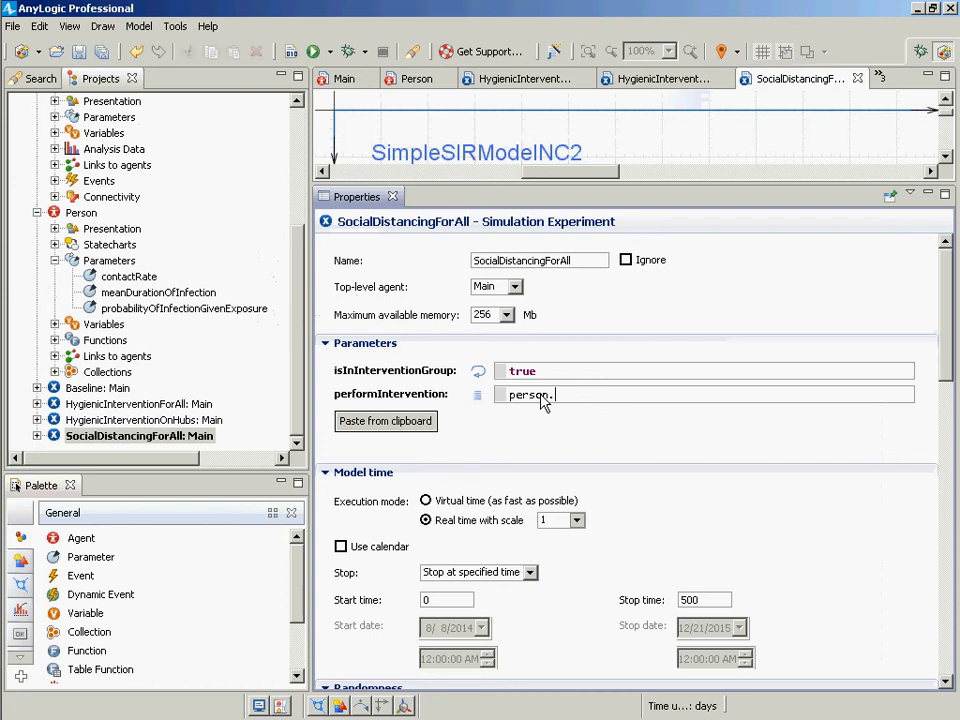
pyautogui.write('f')
pyautogui.press('BackSpace')
pyautogui.write('conta')
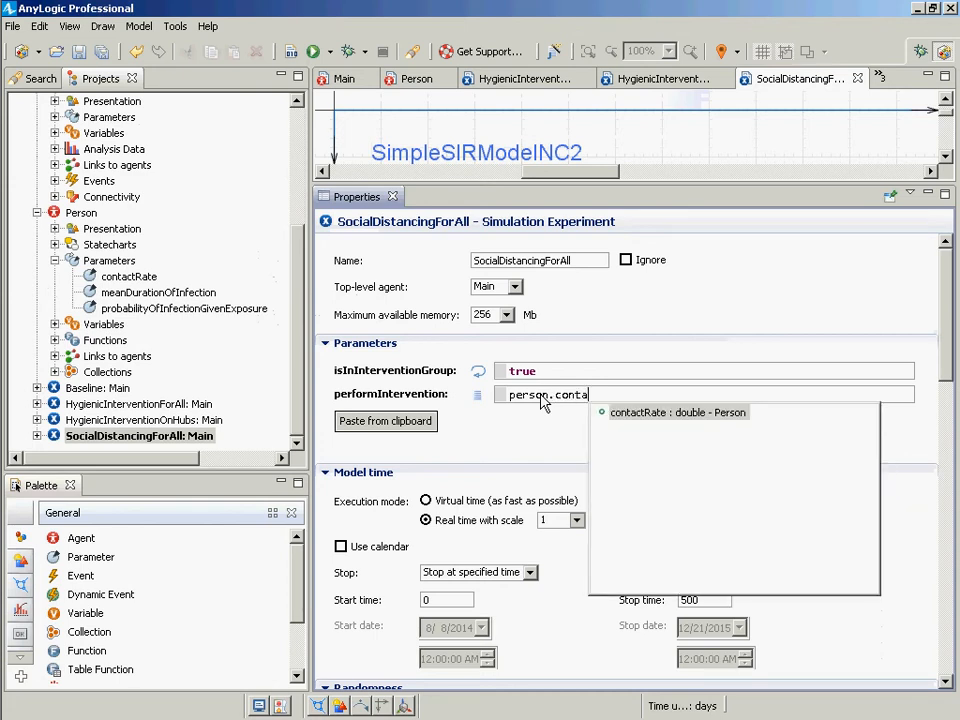
pyautogui.press('Return')
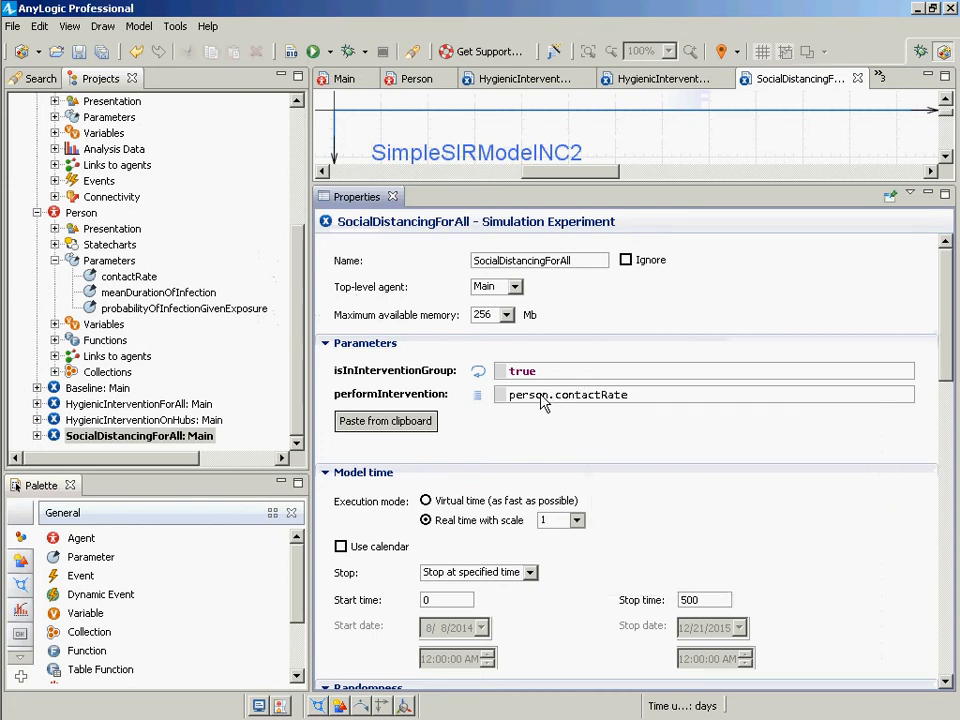
pyautogui.write('/= 2.0;')
pyautogui.hotkey('ctrl', 's')
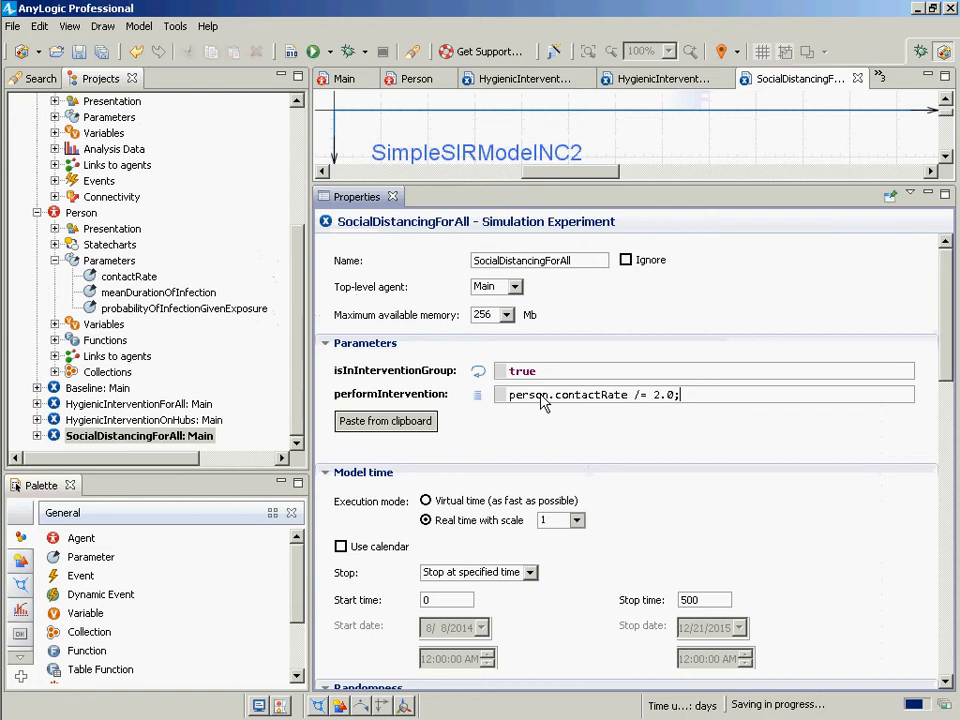
# Create a new simulation experiment named SocialDistancingOnHubs in the SimpleSIRModelNC2 model.
pyautogui.click(300, 341)
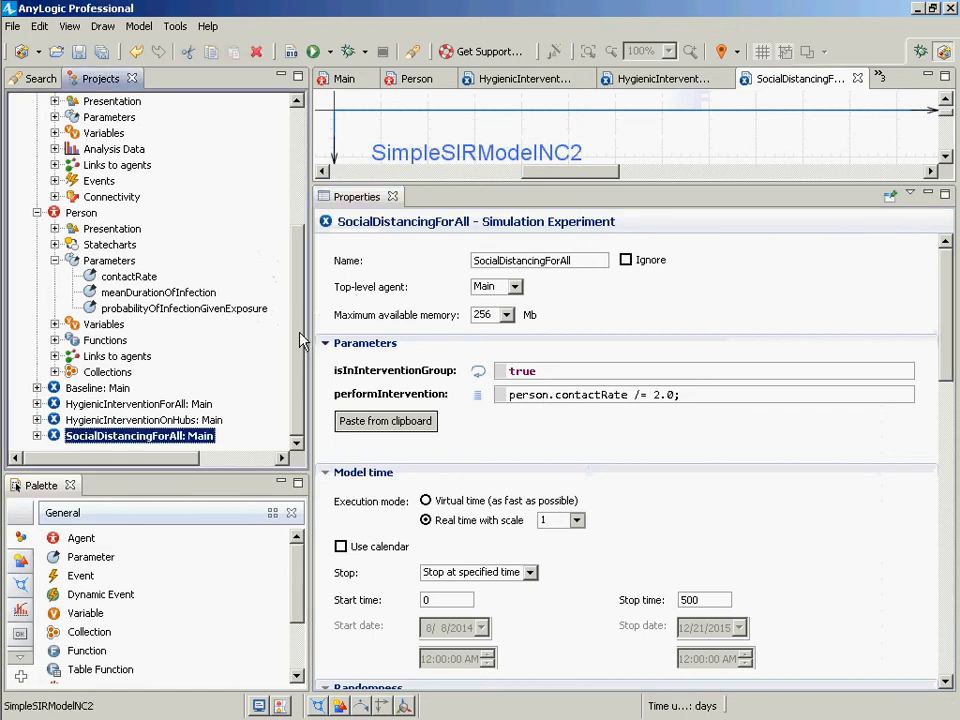
pyautogui.moveTo(300, 341); pyautogui.dragTo(285, 253)
pyautogui.click(110, 186)
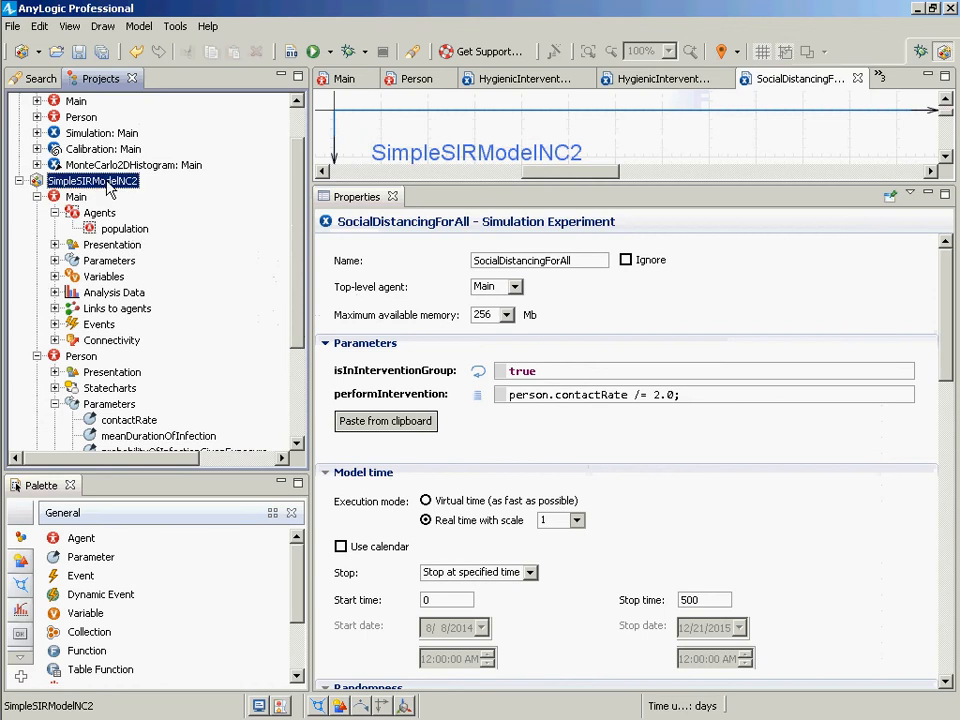
pyautogui.rightClick(110, 186)
pyautogui.moveTo(140, 191)
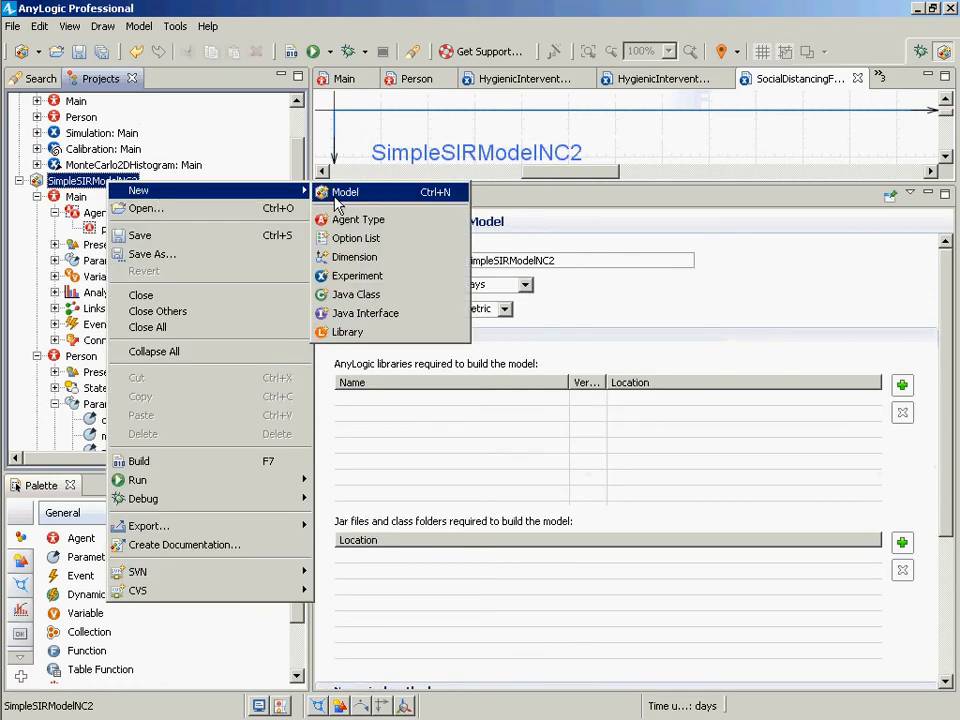
pyautogui.click(378, 276)
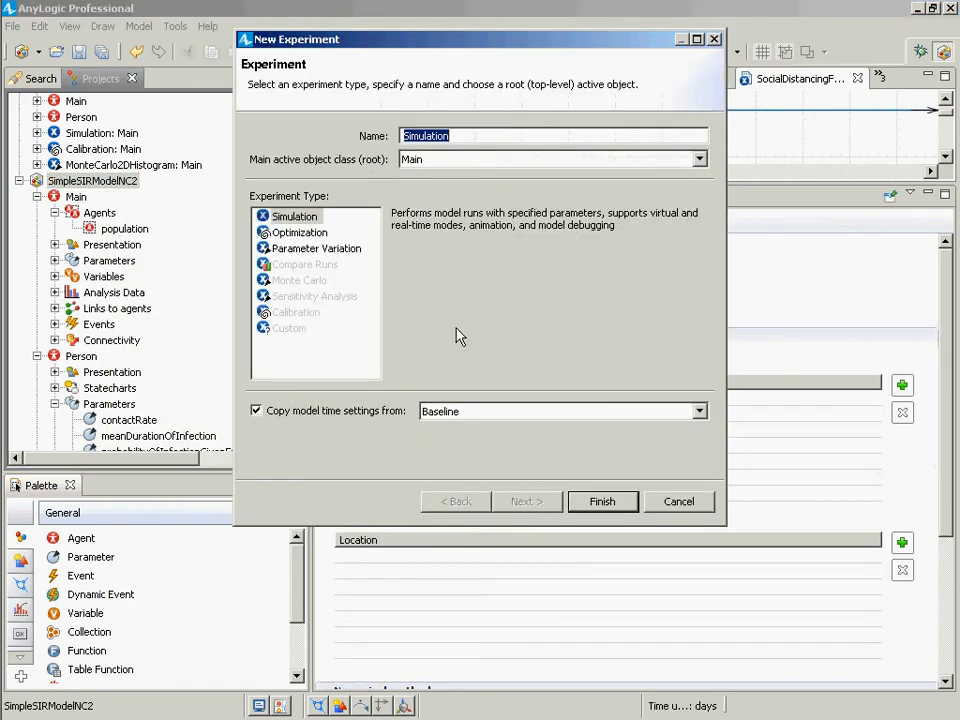
pyautogui.write('SocialDistancingOnHu')
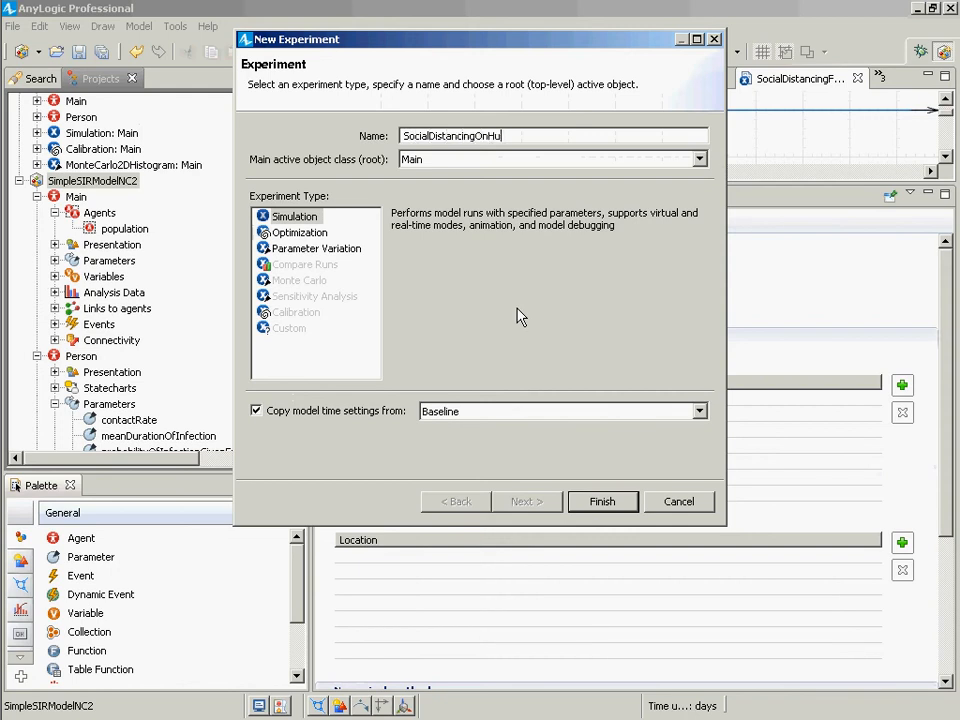
pyautogui.press('Return')
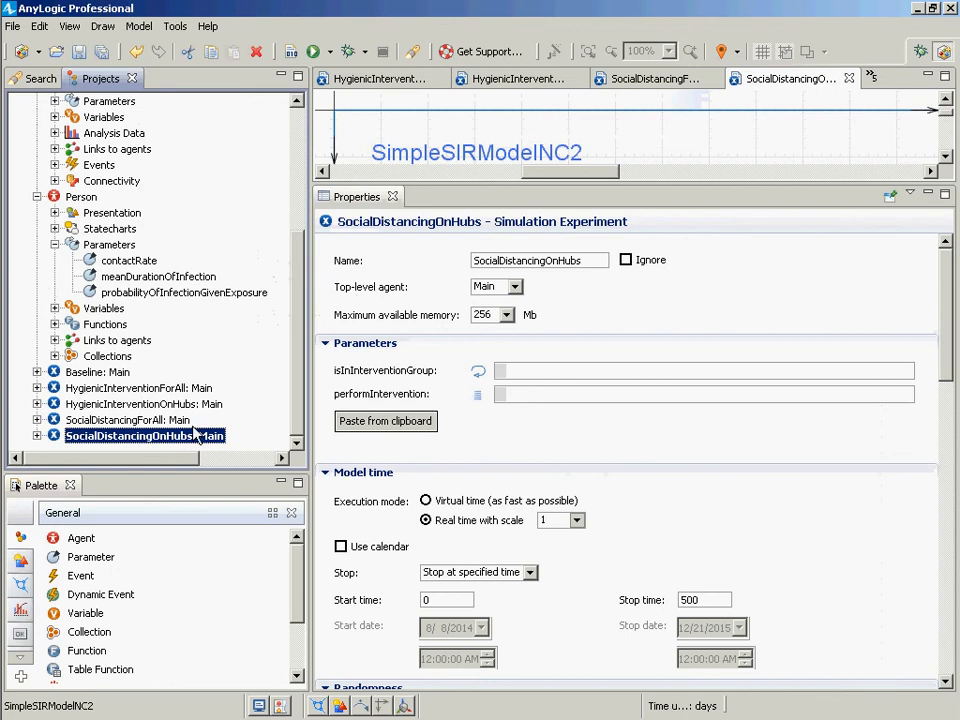
# Copy the isInInterventionGroup condition person.getConnectionsNumber() > 20.0 from HygienicInterventionOnHubs into SocialDistancingOnHubs.
pyautogui.click(180, 403)
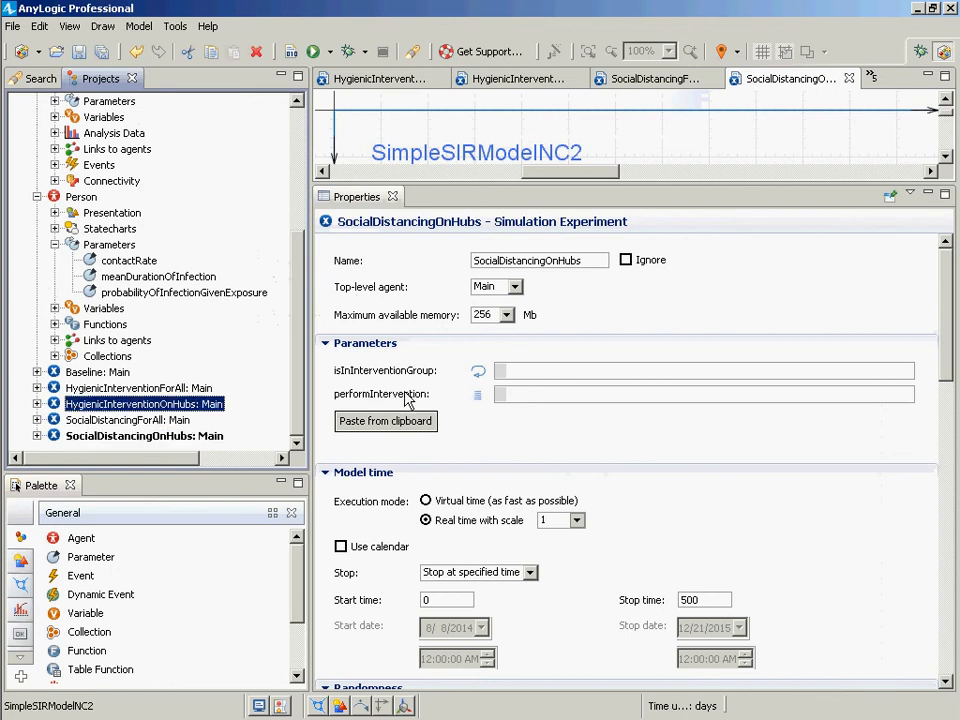
pyautogui.click(542, 372)
pyautogui.hotkey('ctrl', 'a')
pyautogui.hotkey('ctrl', 'c')
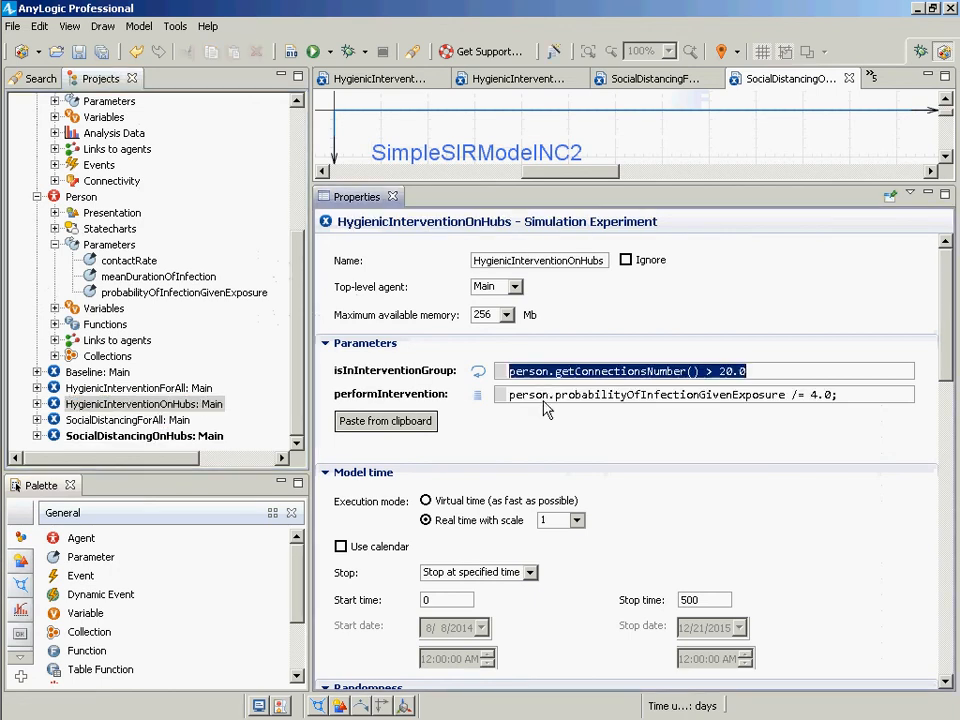
pyautogui.click(150, 436)
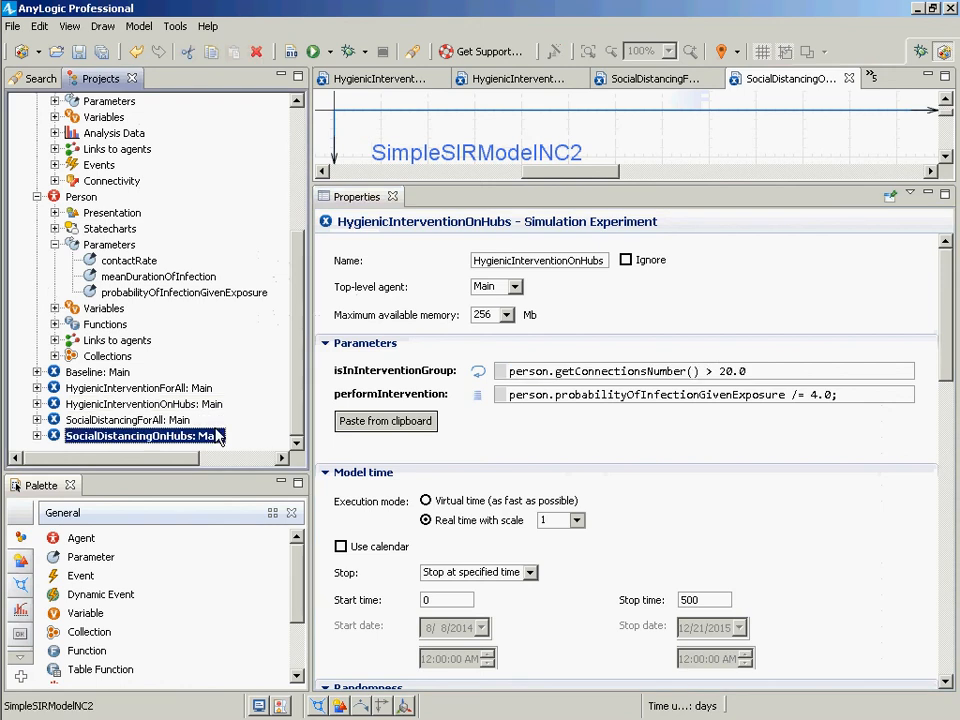
pyautogui.click(540, 375)
pyautogui.hotkey('ctrl', 'v')
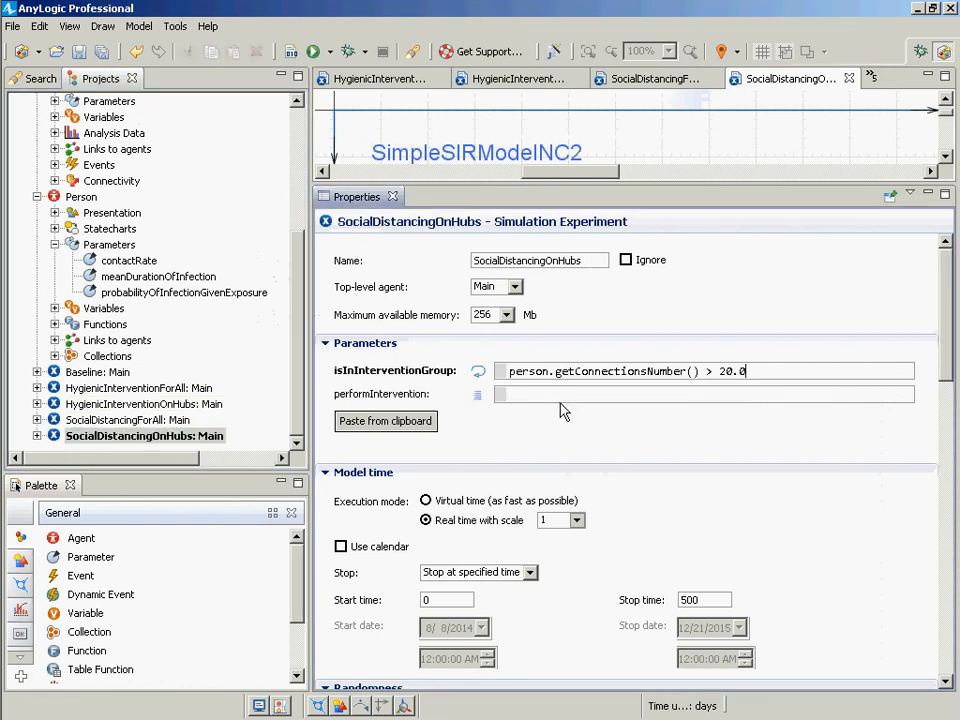
# Set performIntervention of SocialDistancingOnHubs to person.contactRate /= 4.0; and save the model.
pyautogui.click(560, 405)
pyautogui.click(557, 397)
pyautogui.write('s')
pyautogui.press('BackSpace')
pyautogui.write('per')
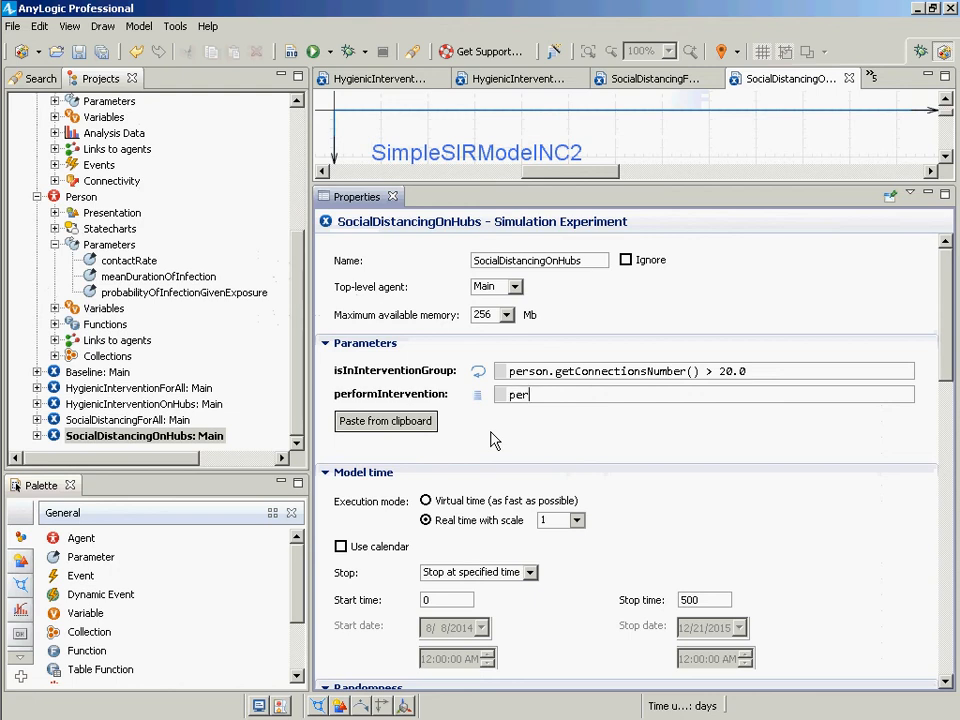
pyautogui.write('son.social')
pyautogui.press('BackSpace')
pyautogui.press('BackSpace')
pyautogui.press('BackSpace')
pyautogui.press('BackSpace')
pyautogui.press('BackSpace')
pyautogui.press('BackSpace')
pyautogui.write('conta')
pyautogui.hotkey('ctrl', 'space')
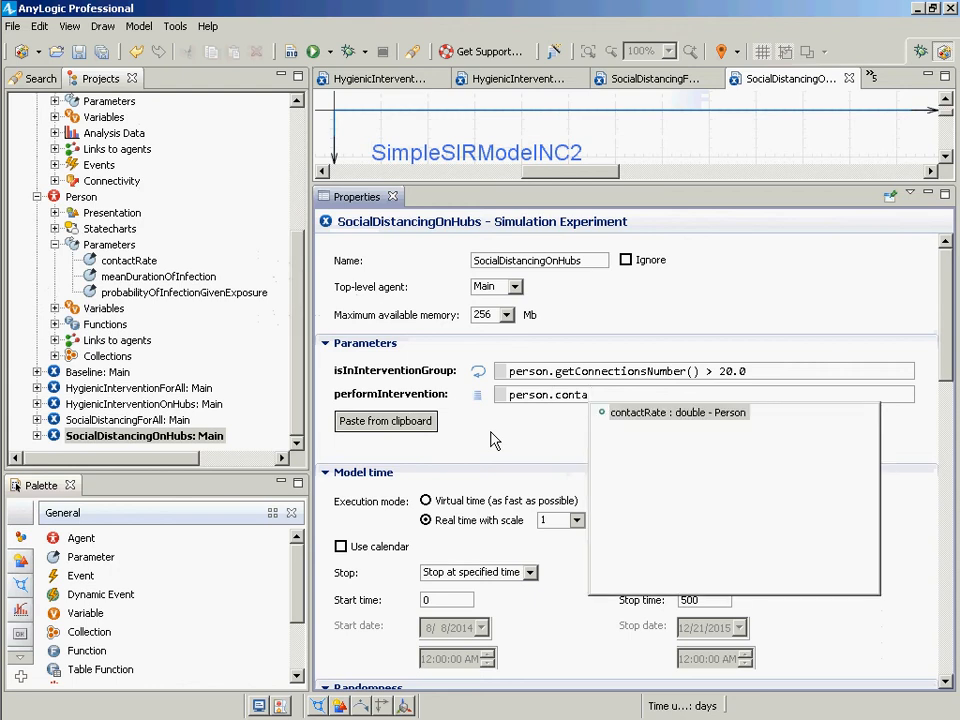
pyautogui.press('Return')
pyautogui.write('/= 4.0;')
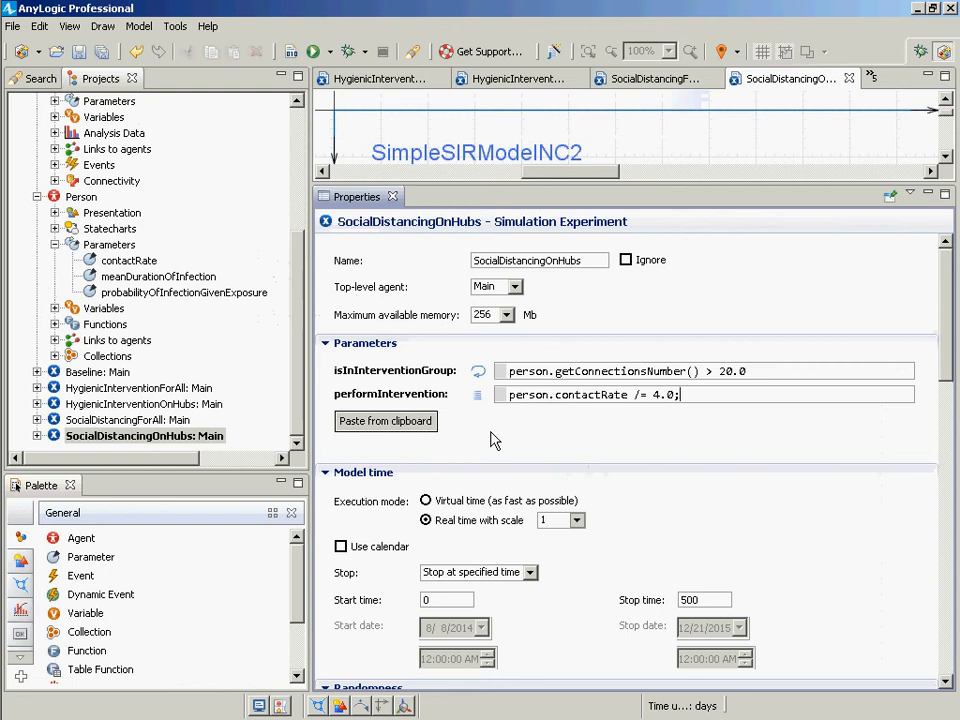
pyautogui.hotkey('ctrl', 's')
# Check the SocialDistancingForAll parameters, then run the SocialDistancingOnHubs experiment at x5 speed and close the simulation window.
pyautogui.click(128, 420)
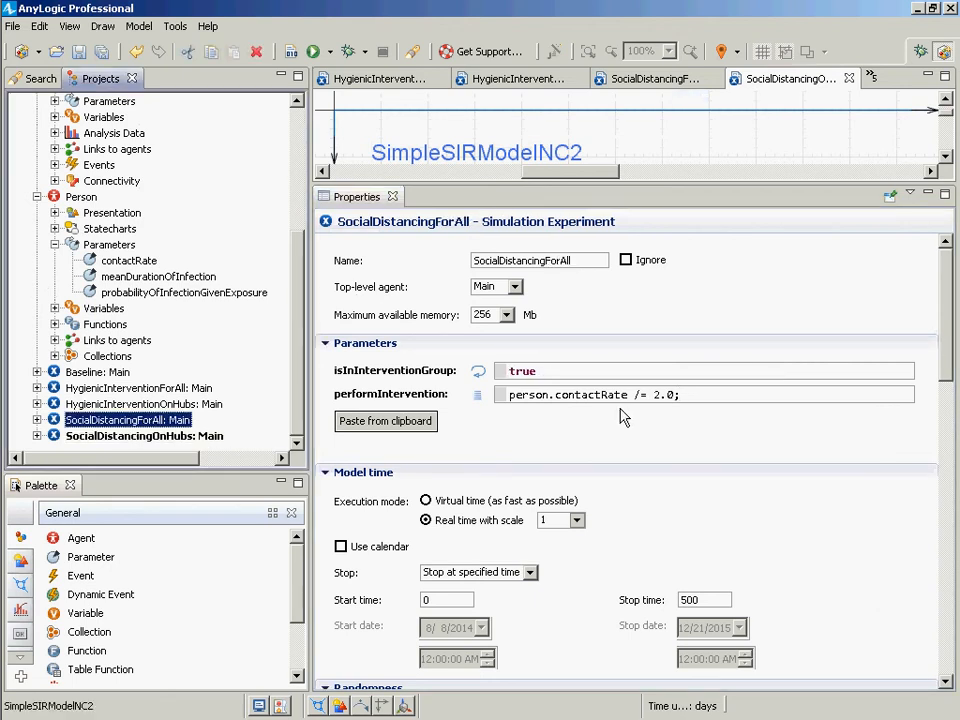
pyautogui.rightClick(170, 438)
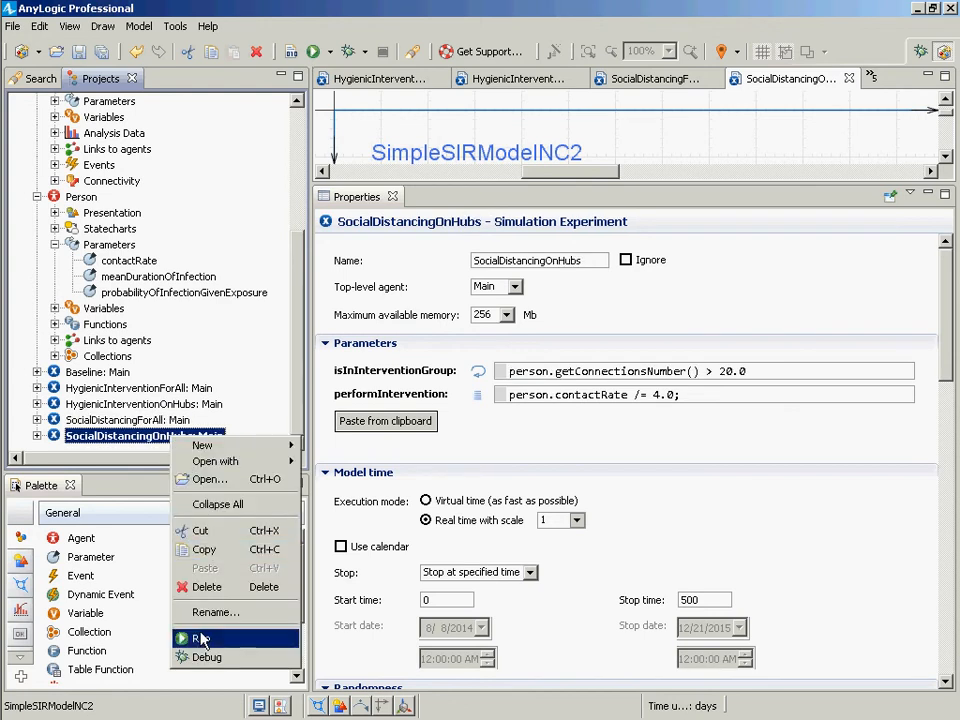
pyautogui.click(201, 638)
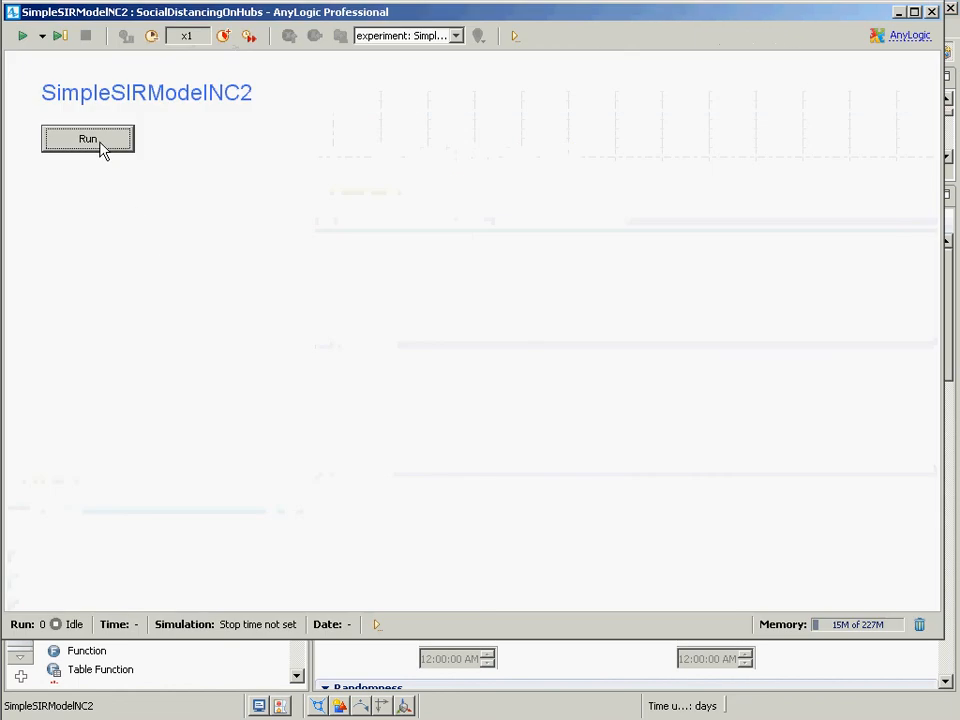
pyautogui.click(90, 140)
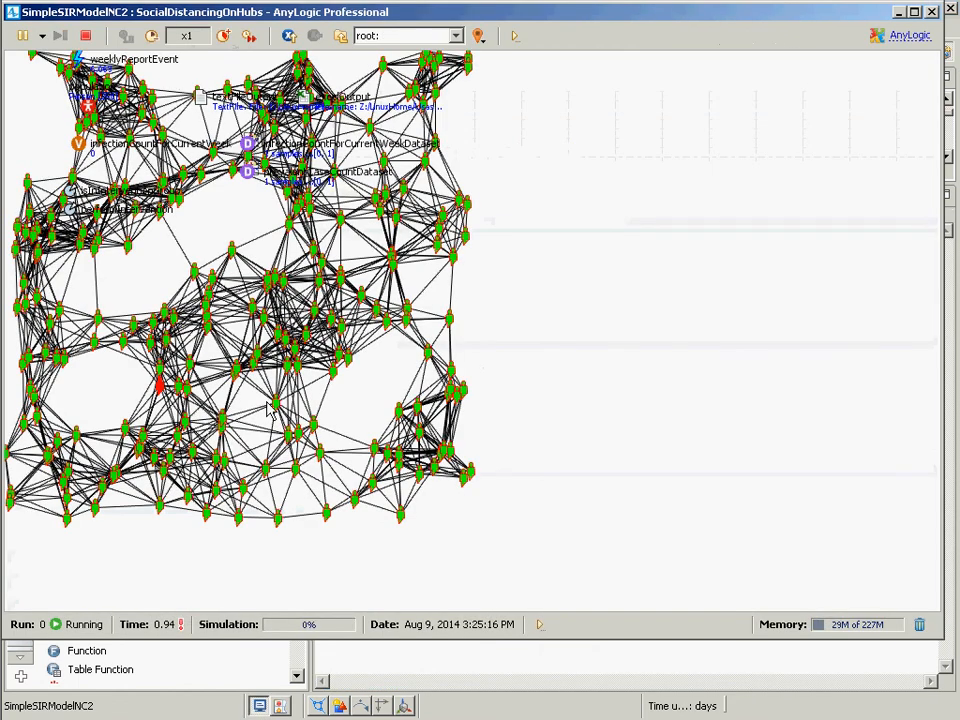
pyautogui.click(223, 36)
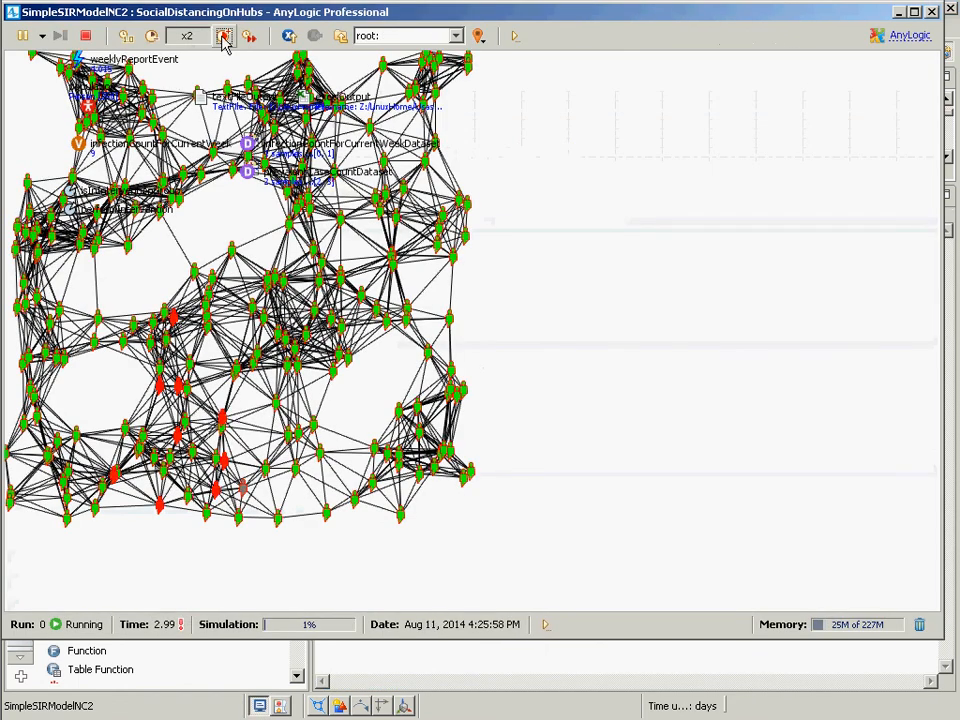
pyautogui.click(223, 36)
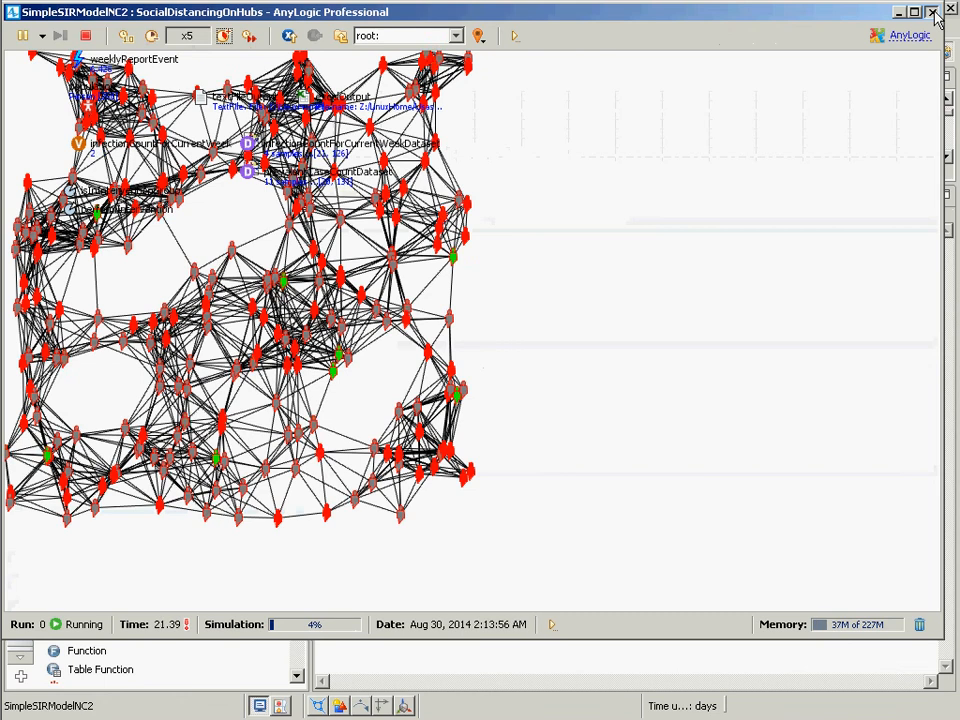
pyautogui.click(932, 13)
pyautogui.click(454, 196)
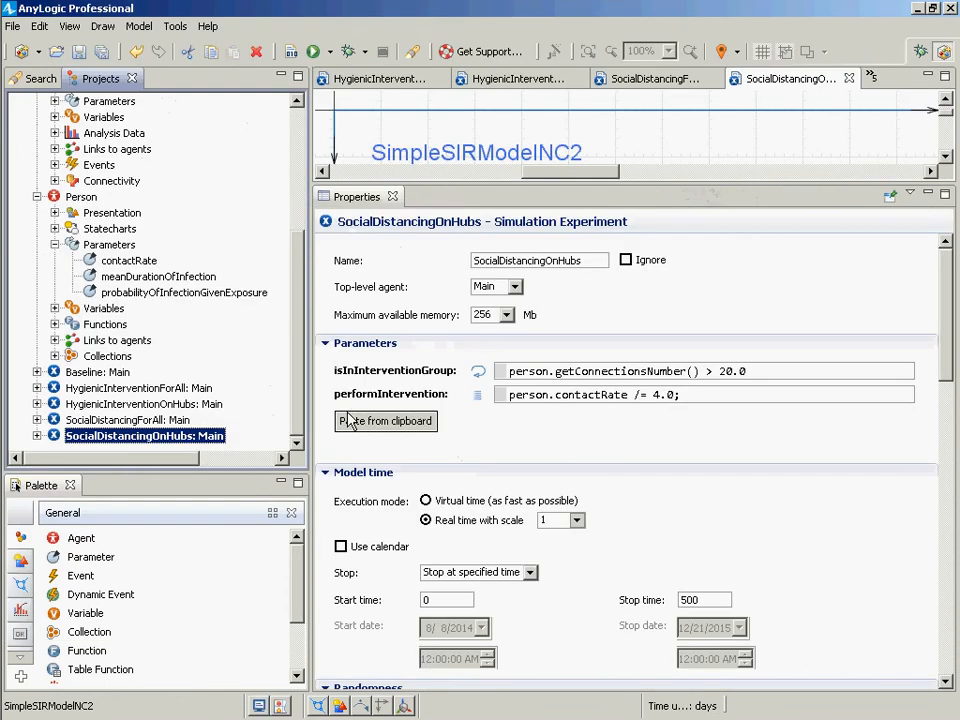
# Review the intervention parameters of the HygienicInterventionOnHubs experiment and save the model.
pyautogui.click(155, 403)
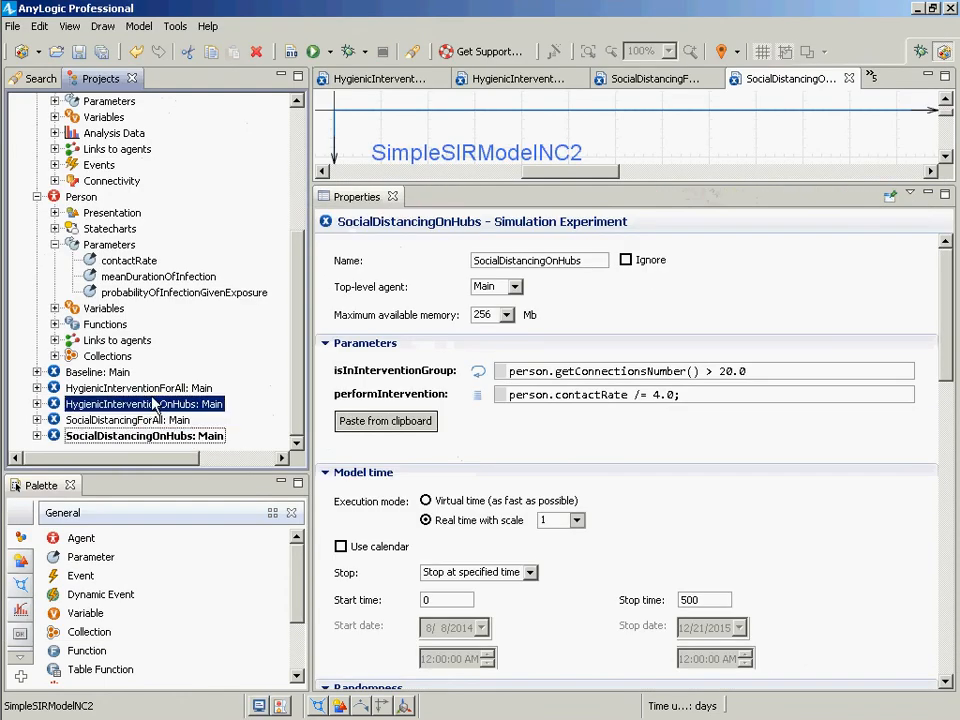
pyautogui.click(517, 394)
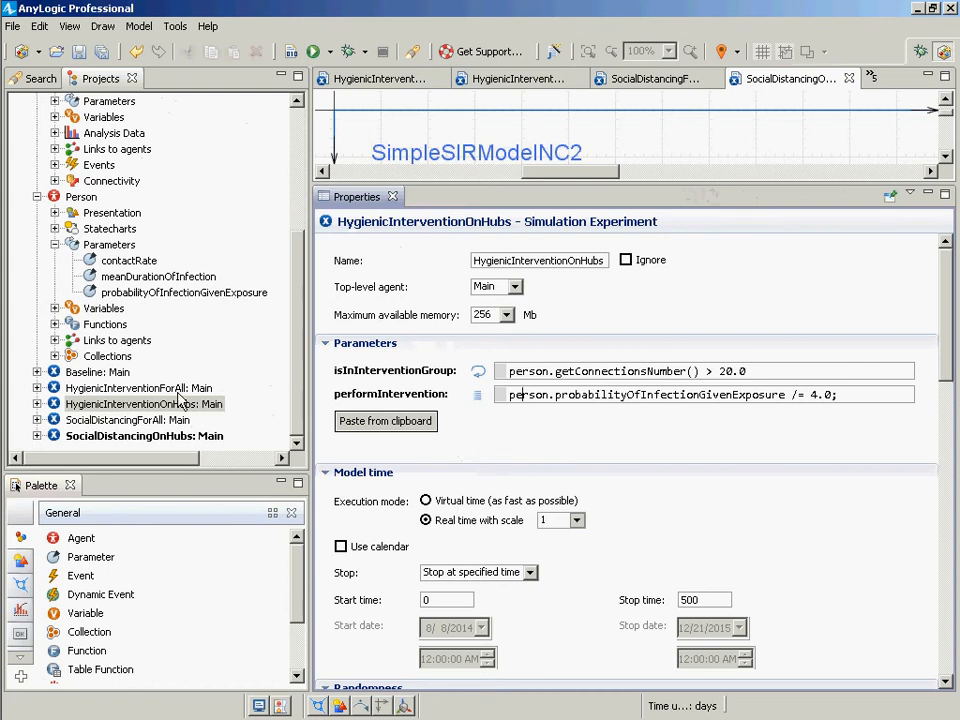
pyautogui.hotkey('ctrl', 's')
# Open the Person agent type with an enlarged diagram area and select the shapeBody curve in its presentation.
pyautogui.doubleClick(68, 197)
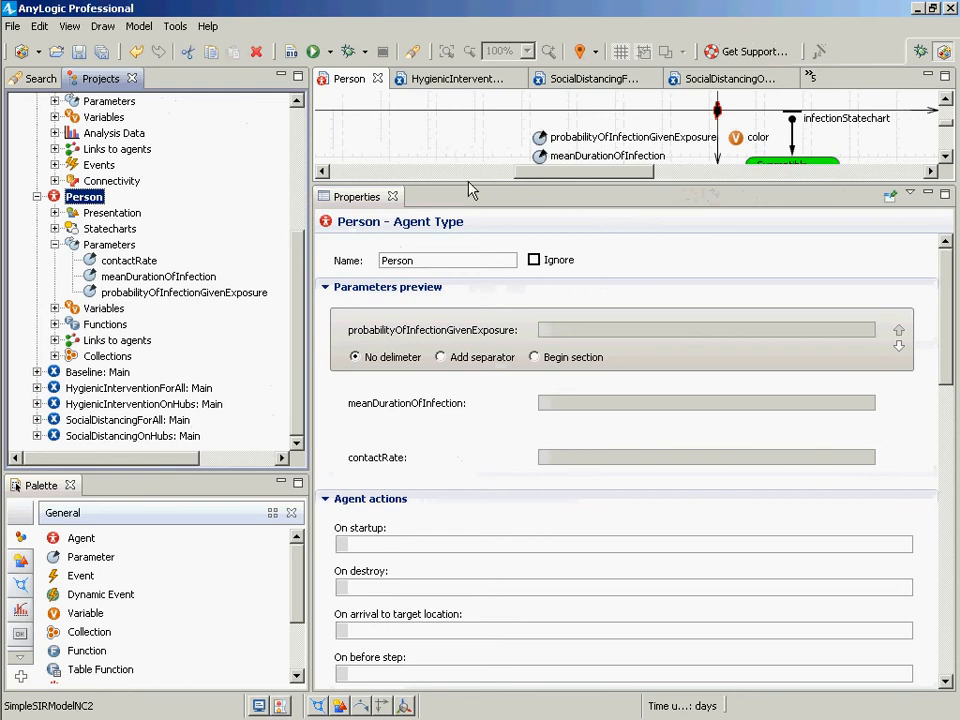
pyautogui.moveTo(465, 188); pyautogui.dragTo(544, 418)
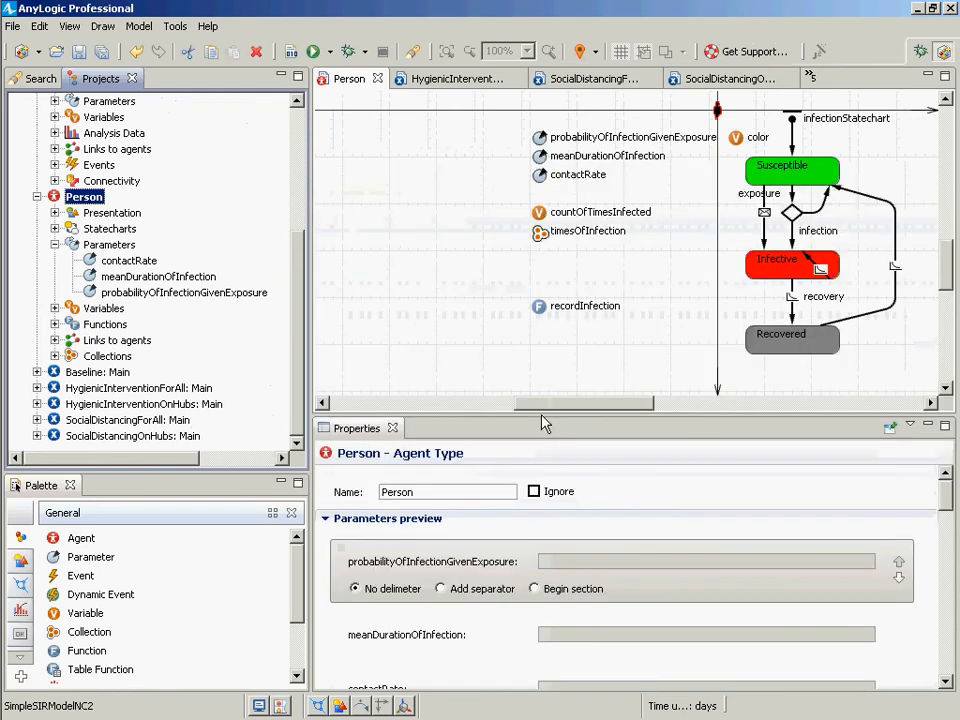
pyautogui.click(55, 213)
pyautogui.click(140, 245)
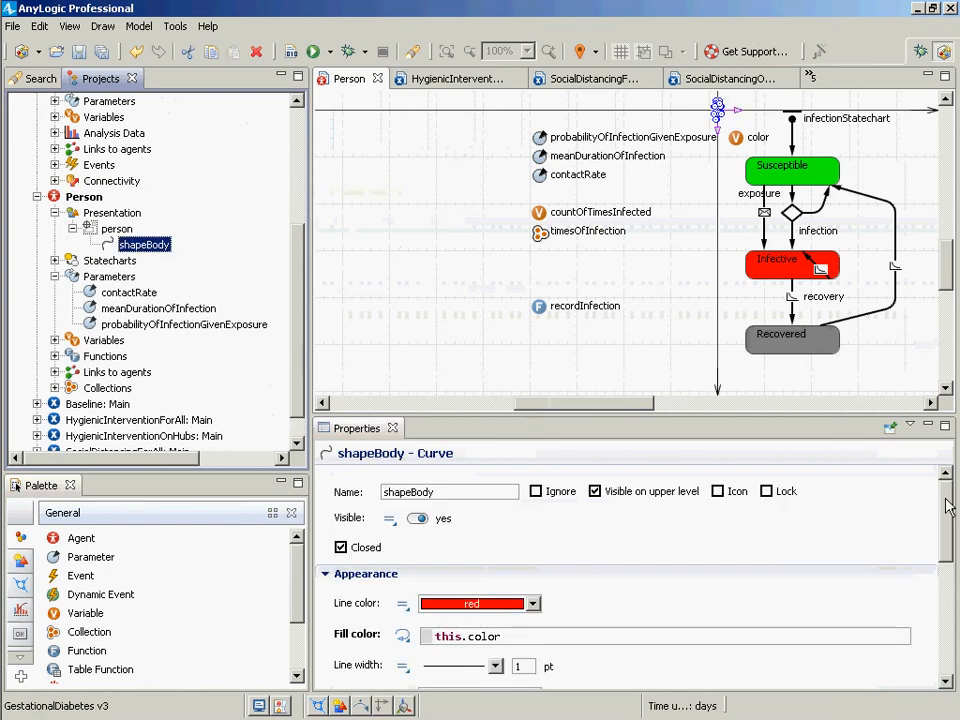
# Switch shapeBody's line color to a dynamic value and set its line width to 3 pt.
pyautogui.scroll(-5, 945, 512)
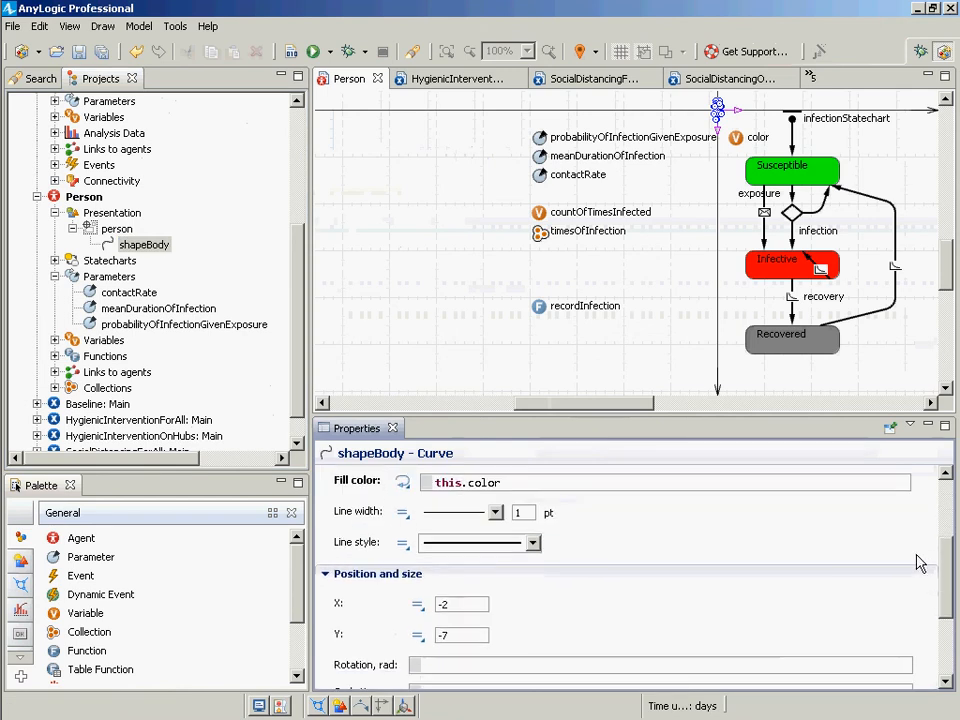
pyautogui.scroll(4, 920, 565)
pyautogui.scroll(-2, 920, 565)
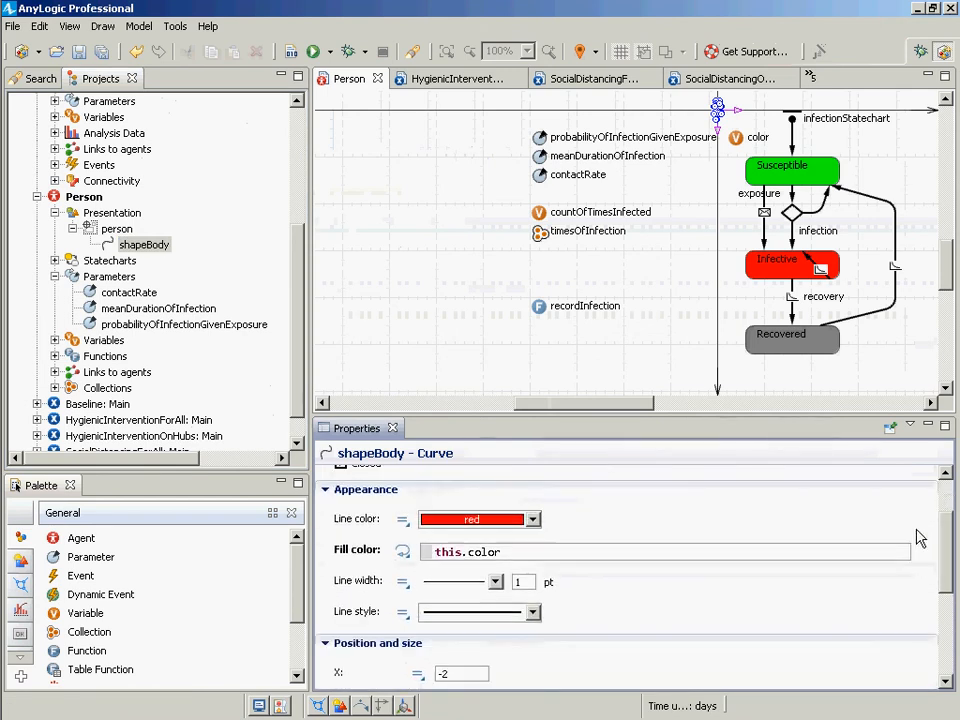
pyautogui.scroll(-1, 920, 540)
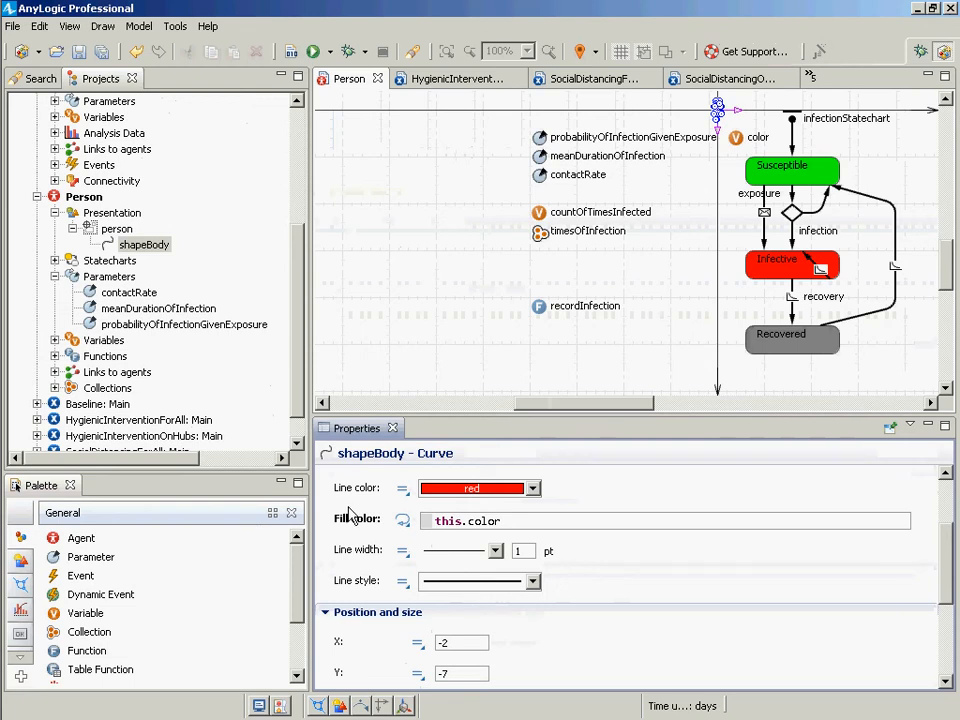
pyautogui.click(404, 490)
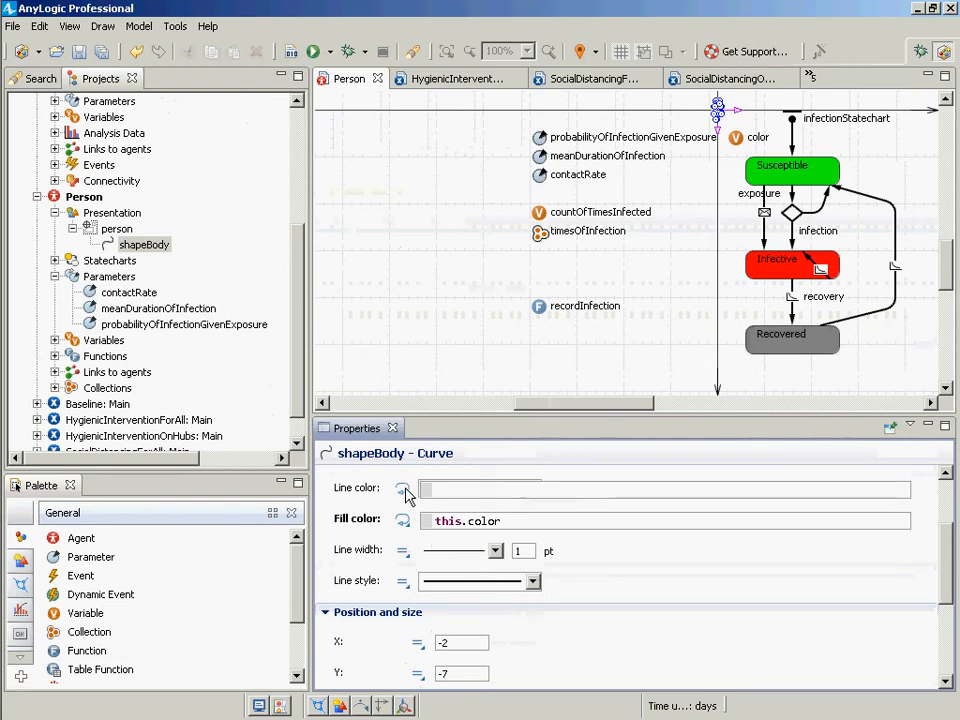
pyautogui.click(404, 490)
pyautogui.click(525, 563)
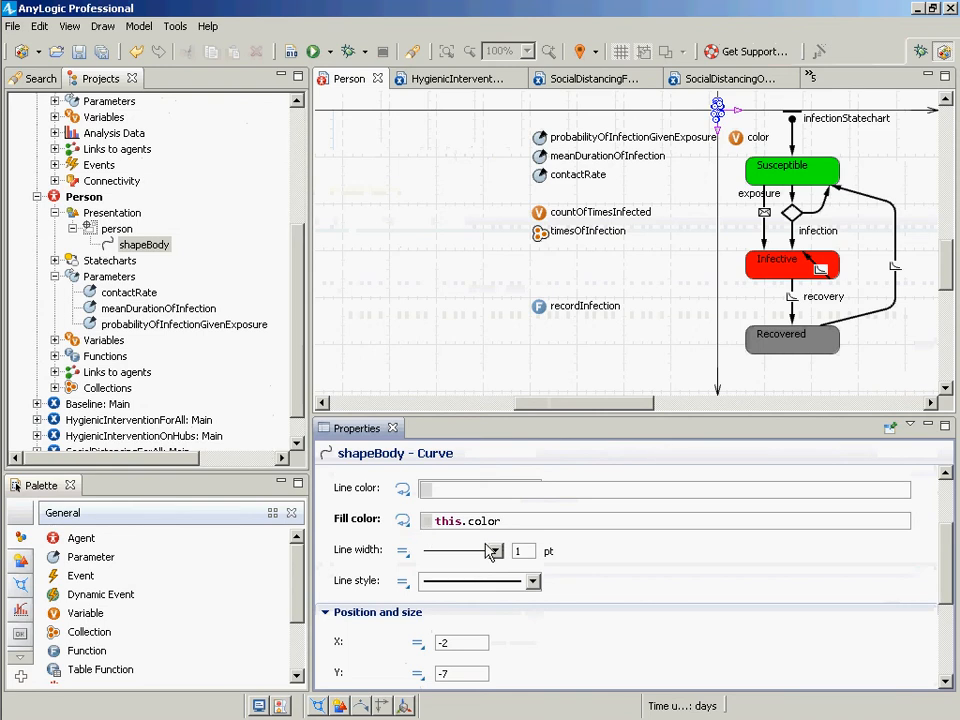
pyautogui.doubleClick(519, 552)
pyautogui.write('3')
pyautogui.click(500, 491)
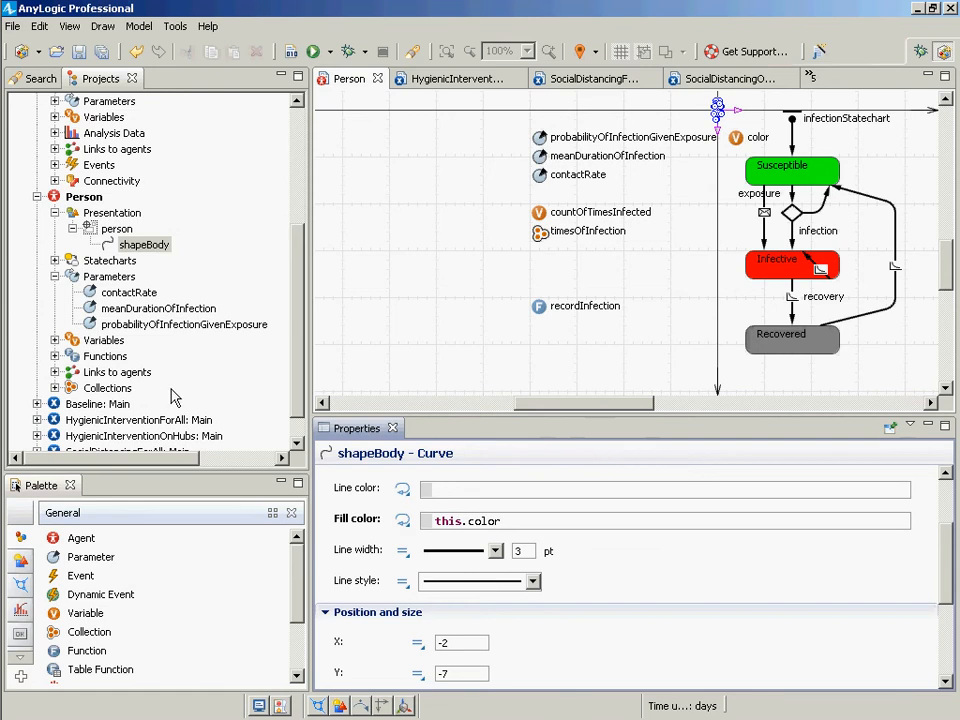
pyautogui.click(128, 557)
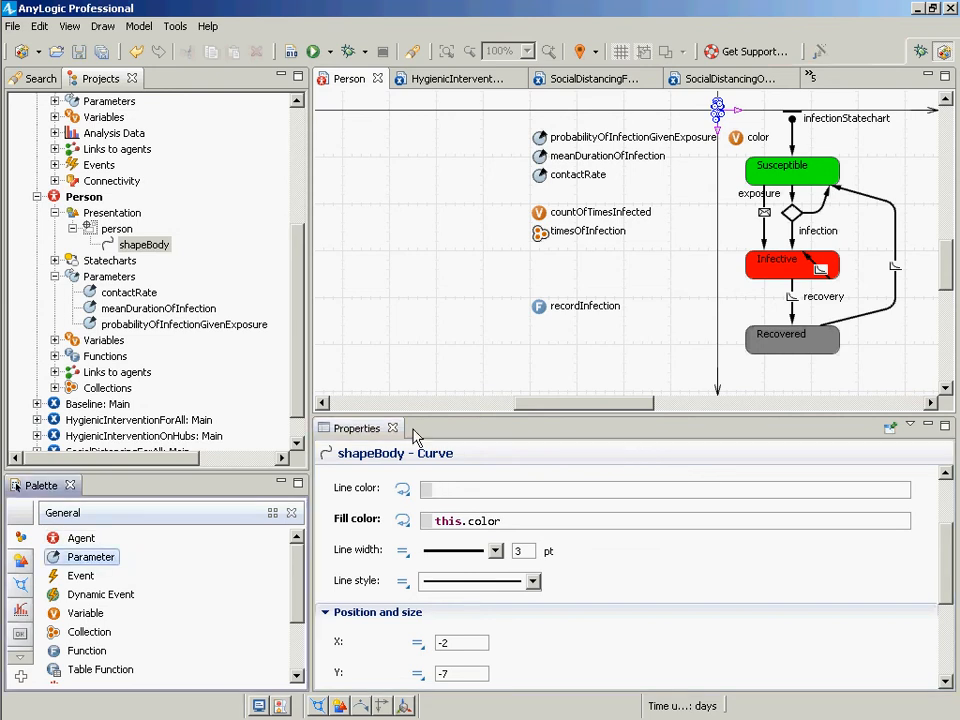
pyautogui.click(520, 288)
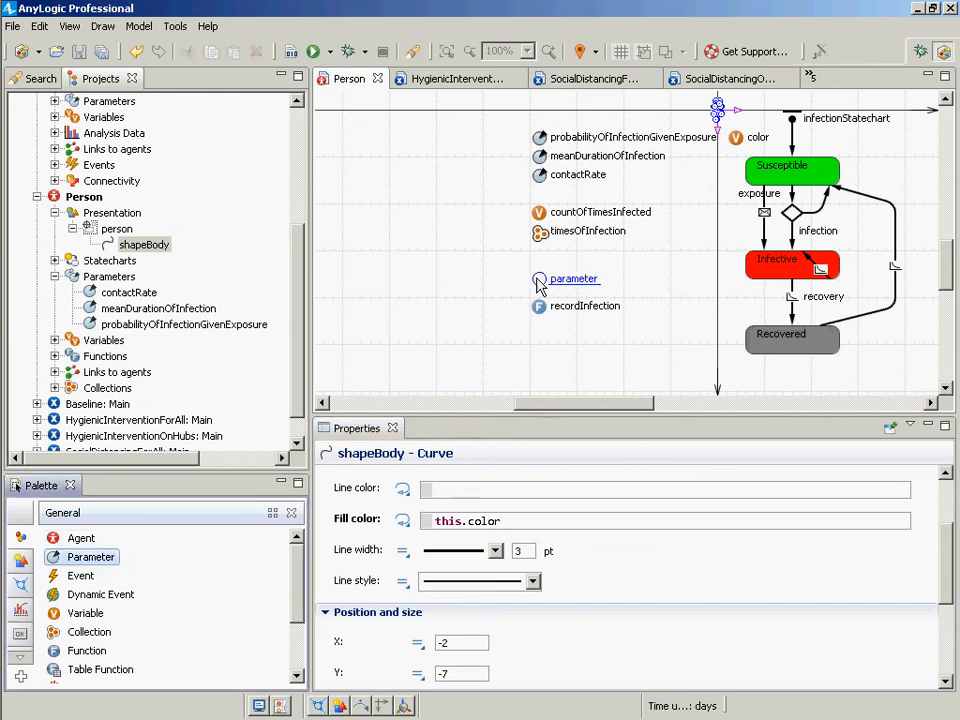
pyautogui.click(540, 283)
pyautogui.press('Return')
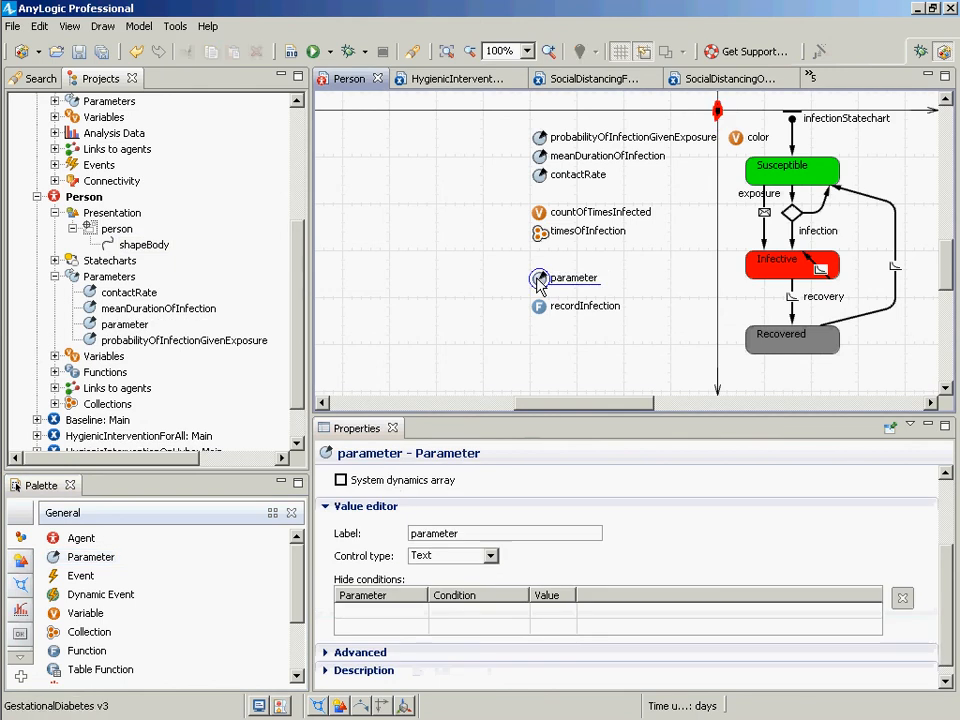
pyautogui.press('Delete')
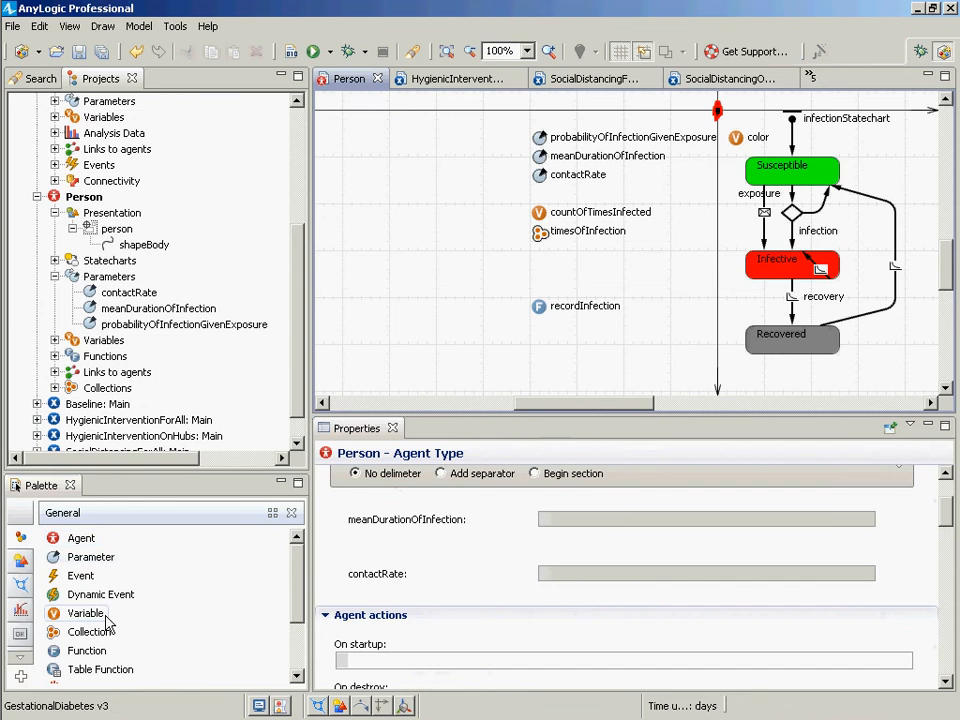
# Add a variable named isInInterventionGroup to the Person agent, just above the recordInfection function.
pyautogui.moveTo(73, 615); pyautogui.dragTo(548, 288)
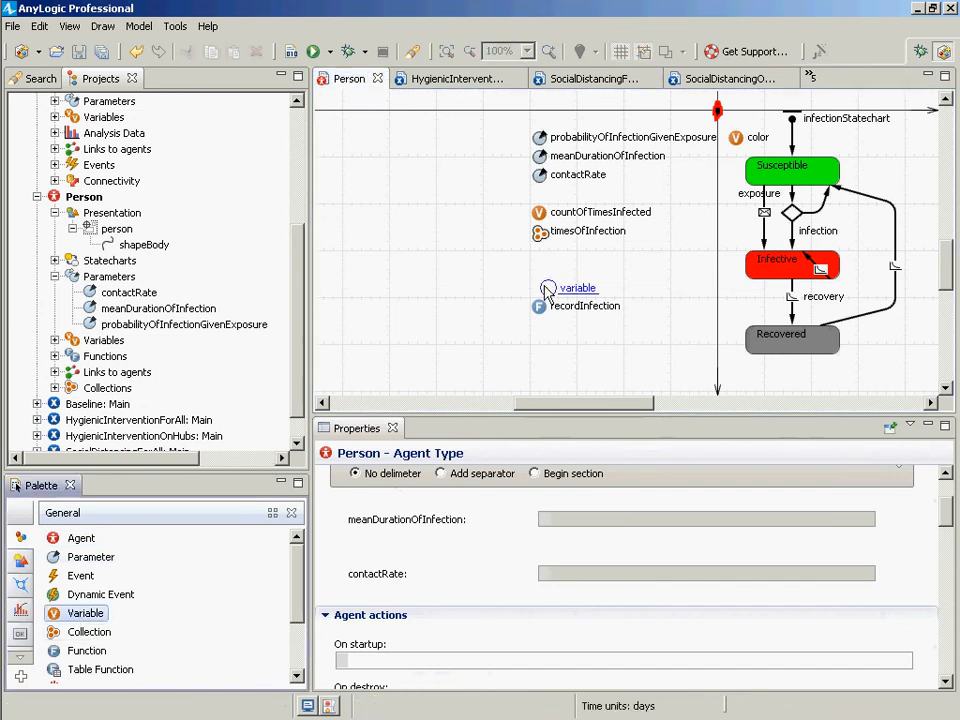
pyautogui.click(546, 289)
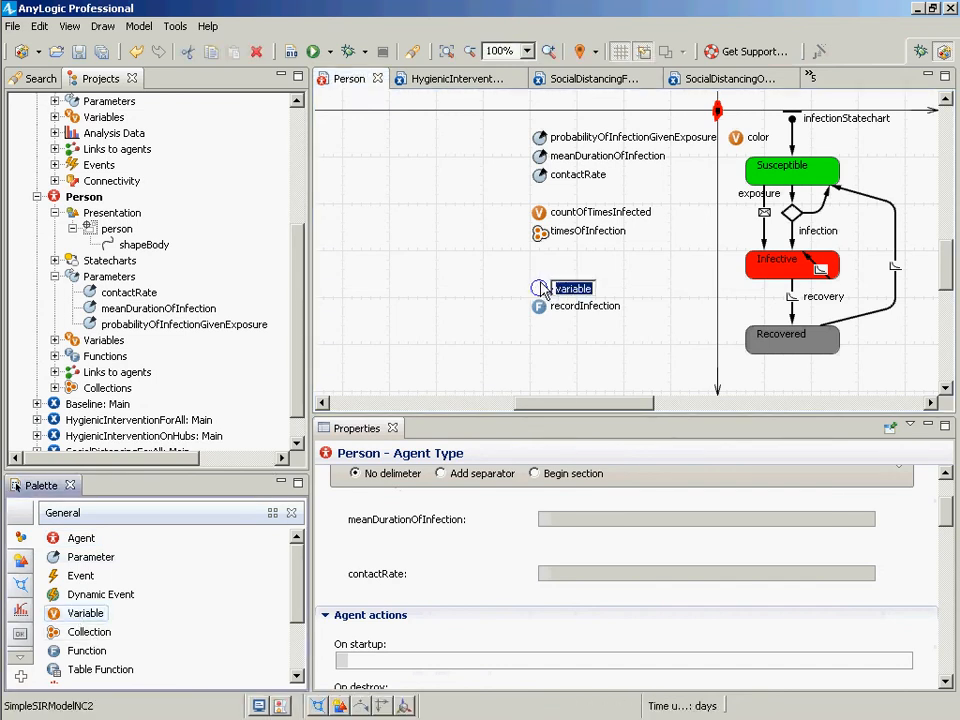
pyautogui.write('isIn')
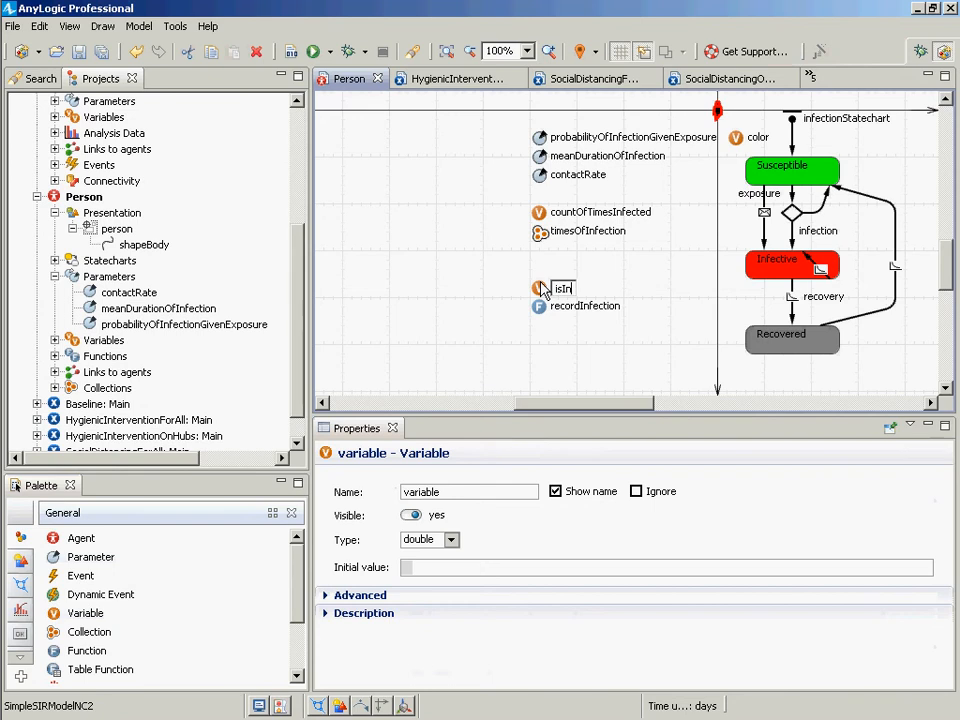
pyautogui.write('InterventionGrou')
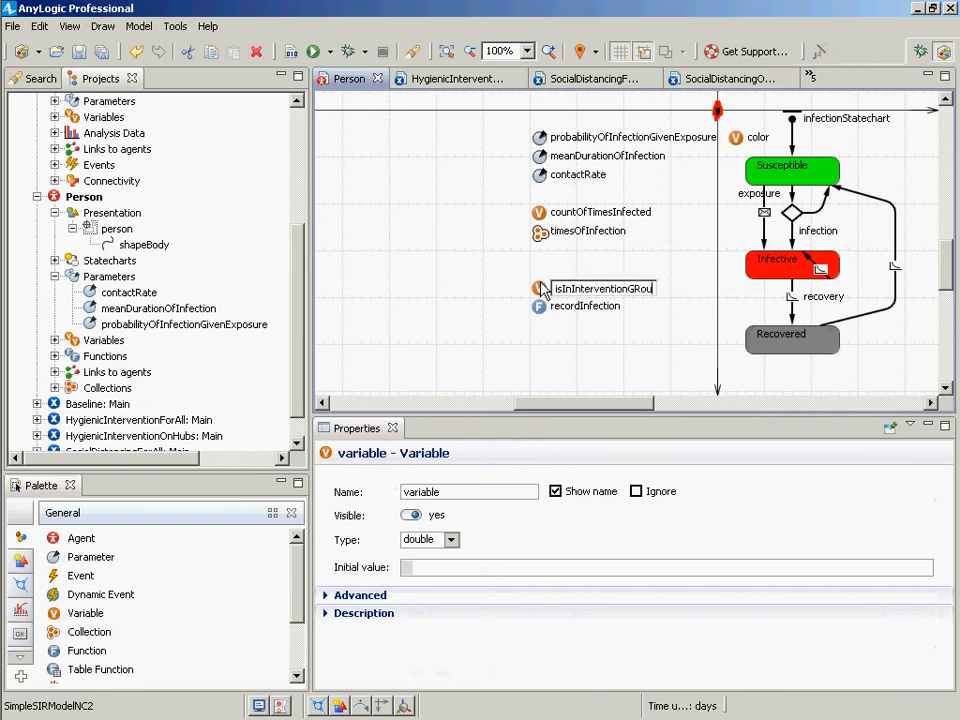
pyautogui.press('BackSpace')
pyautogui.press('BackSpace')
pyautogui.write('oup')
# Set the isInInterventionGroup variable's type to boolean with initial value false, and save the model.
pyautogui.click(453, 541)
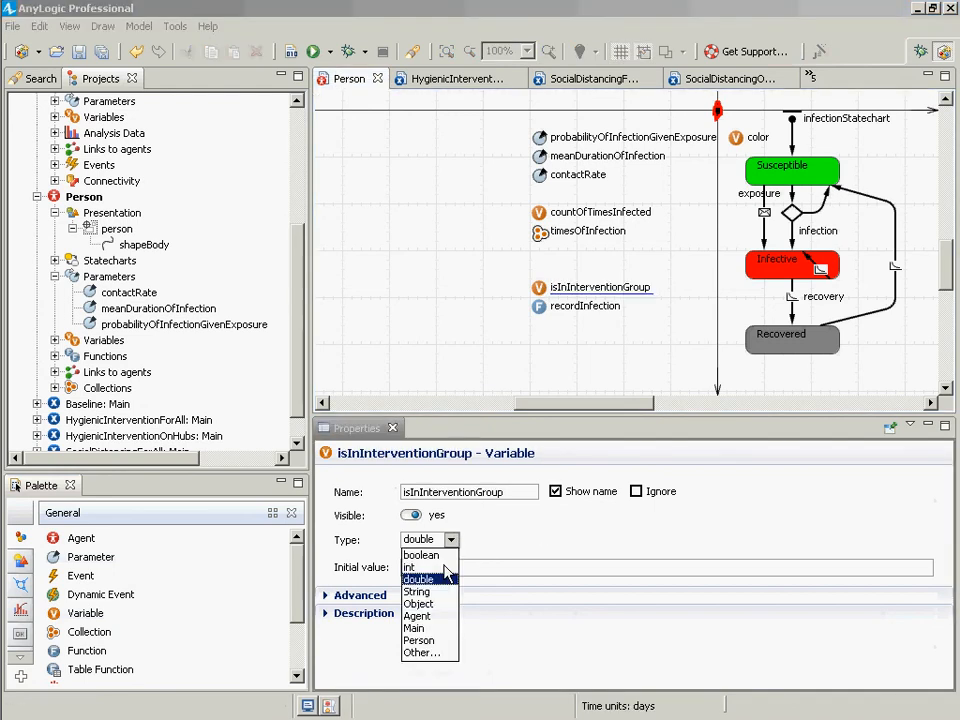
pyautogui.click(420, 553)
pyautogui.click(460, 571)
pyautogui.write('false')
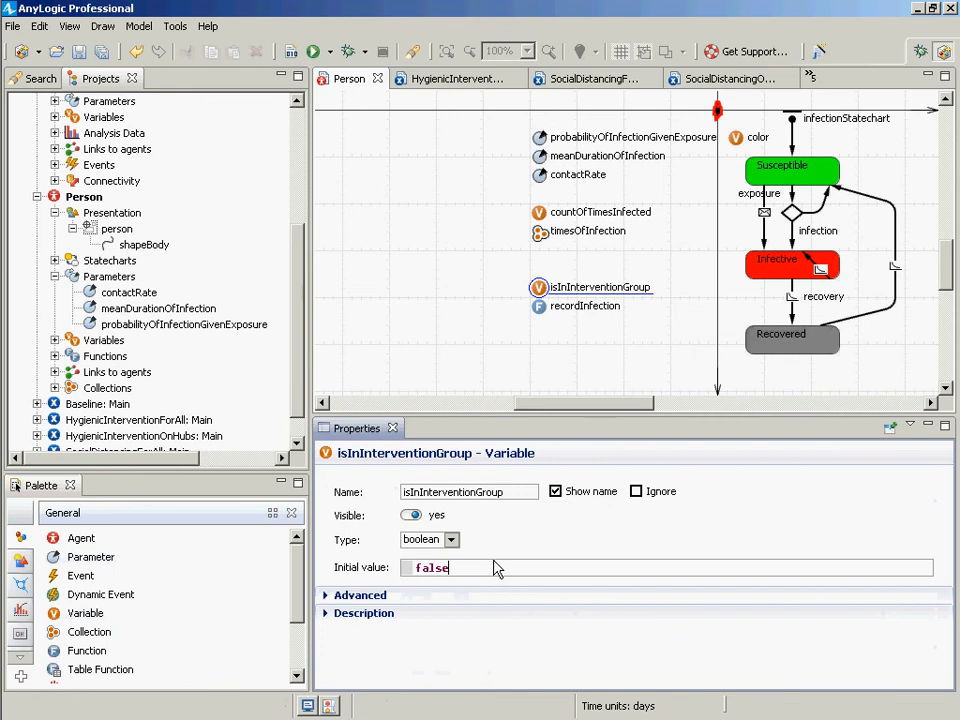
pyautogui.hotkey('ctrl', 's')
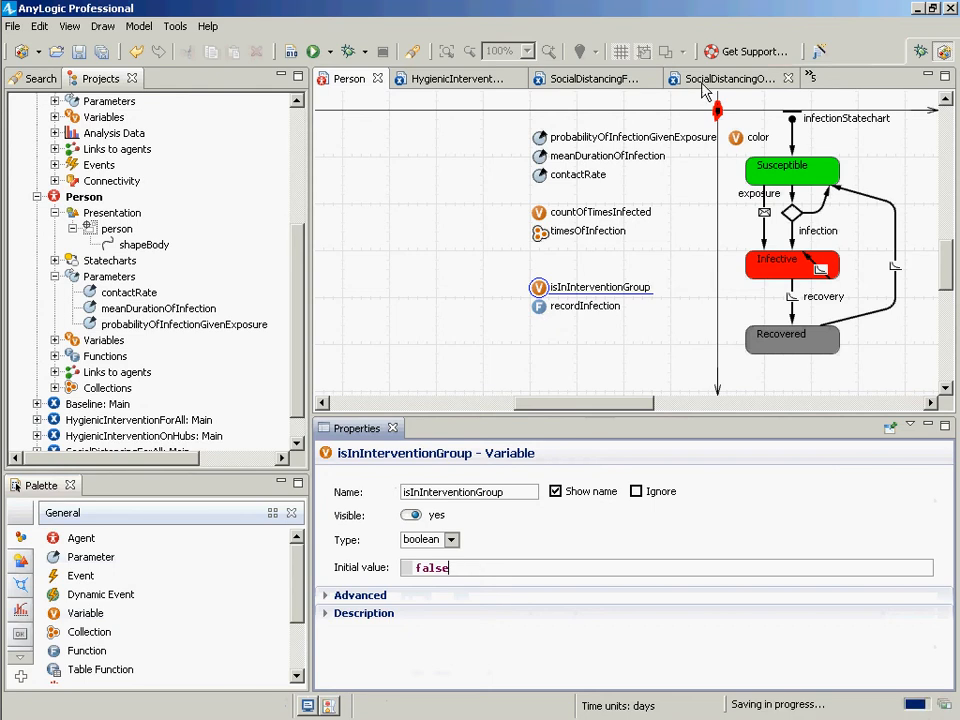
# Set the dynamic line color of Person's shapeBody curve to isInInterventionGroup ? lime : black.
pyautogui.click(717, 109)
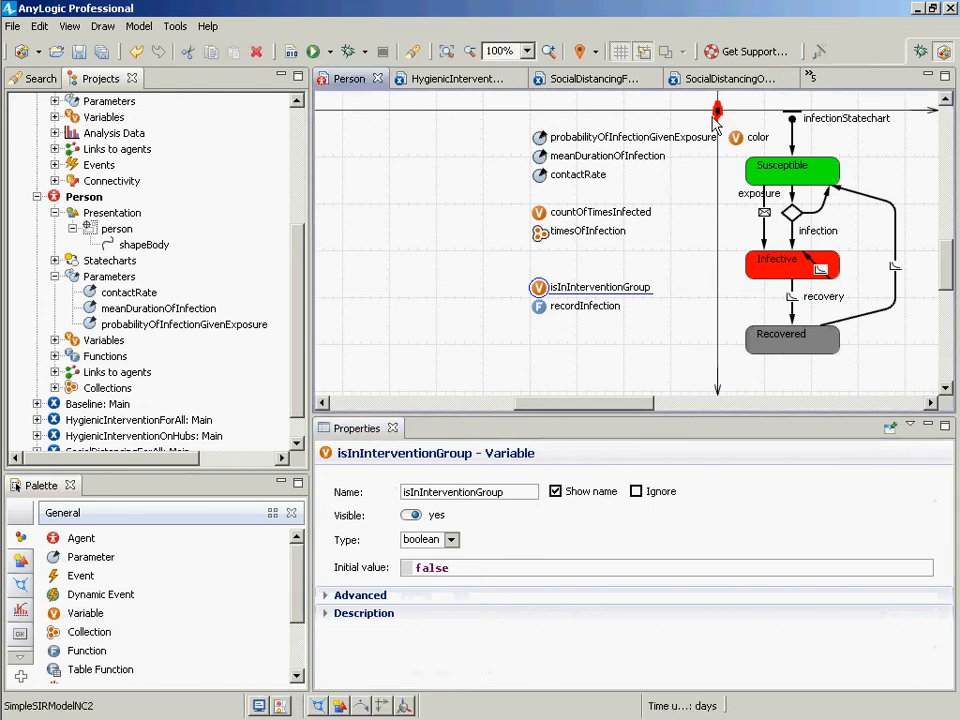
pyautogui.click(166, 246)
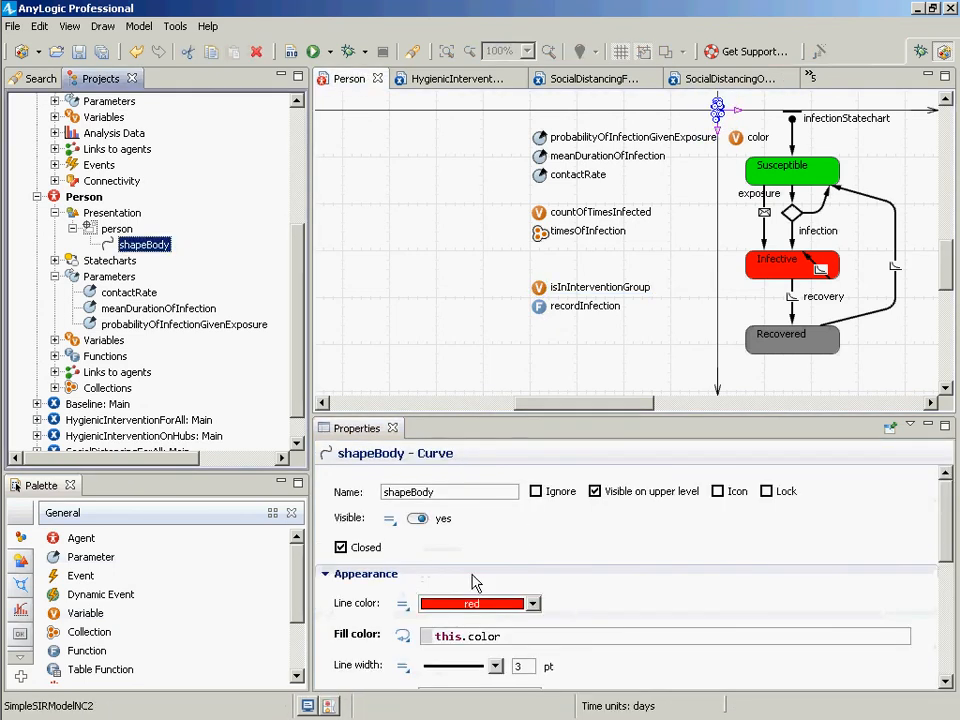
pyautogui.click(450, 577)
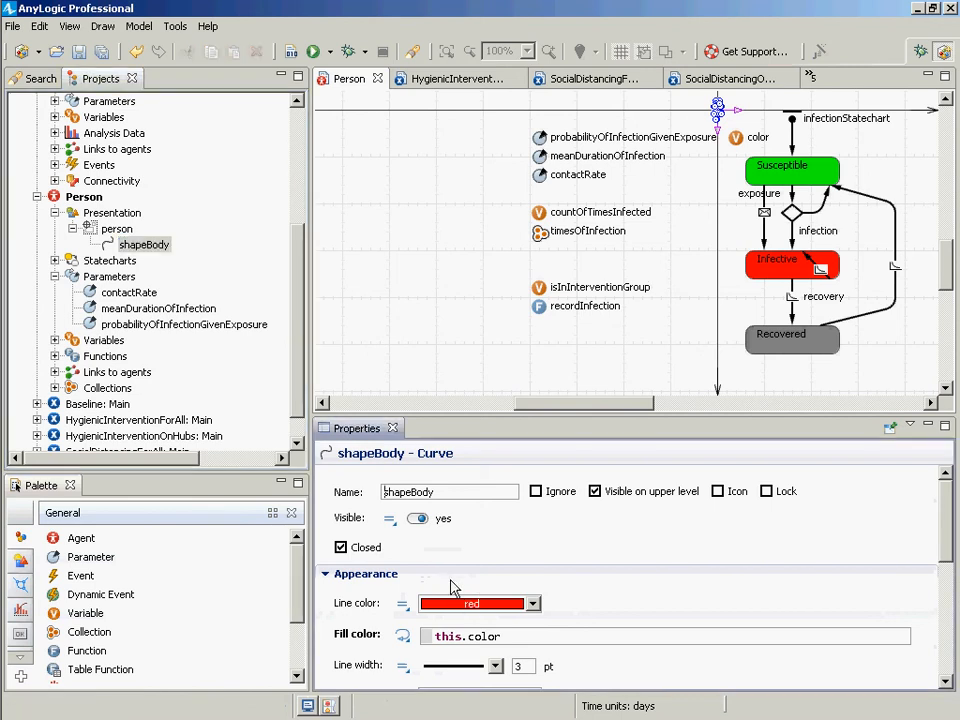
pyautogui.click(482, 636)
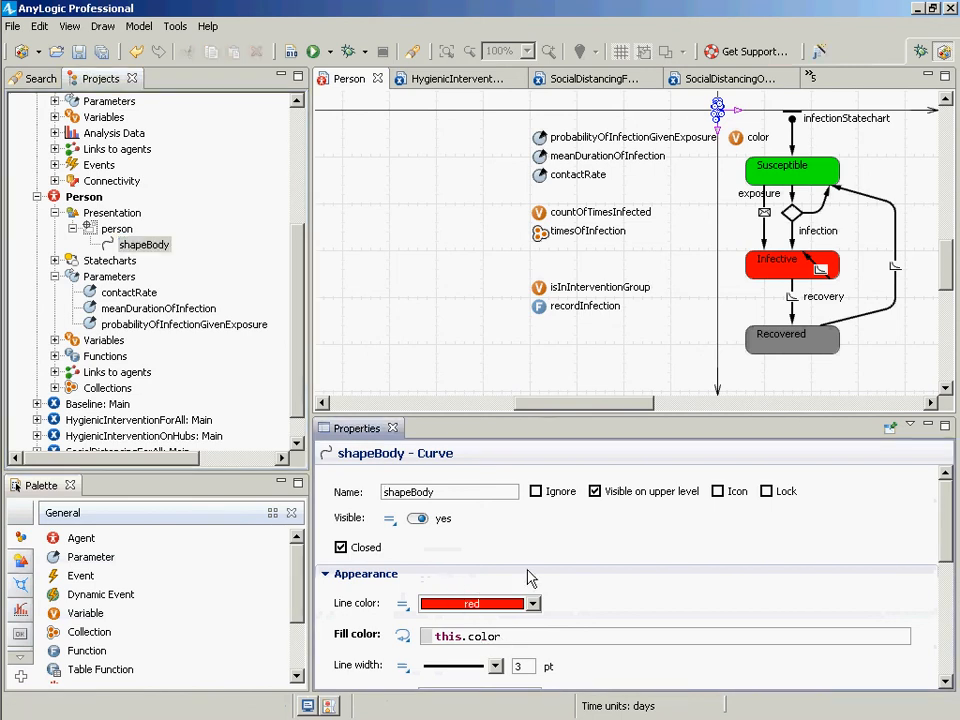
pyautogui.scroll(-3, 527, 579)
pyautogui.click(405, 490)
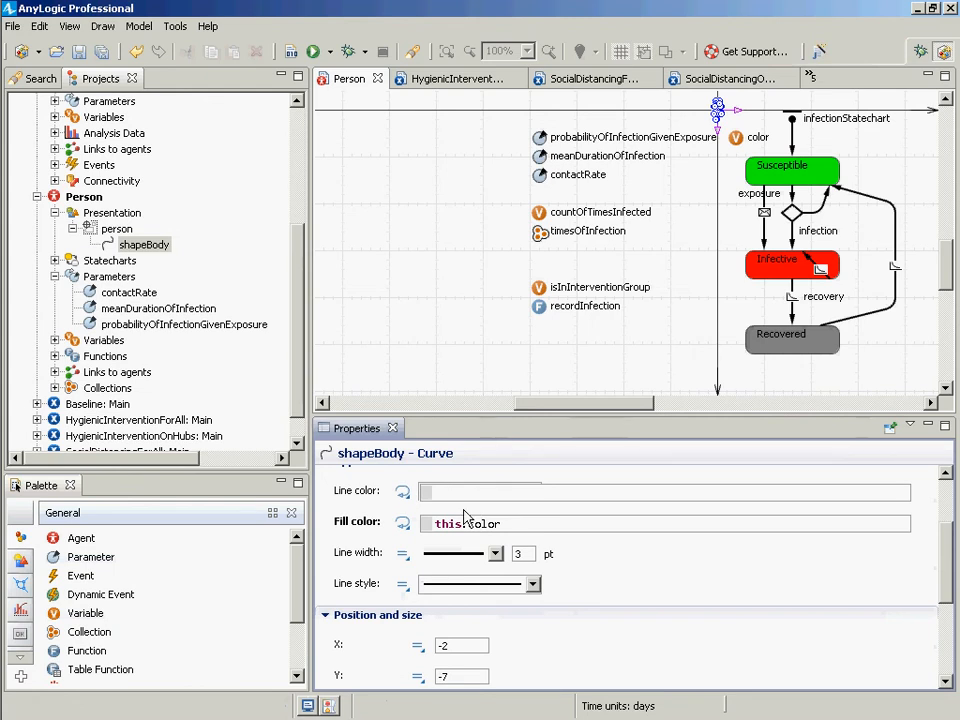
pyautogui.write('isIn')
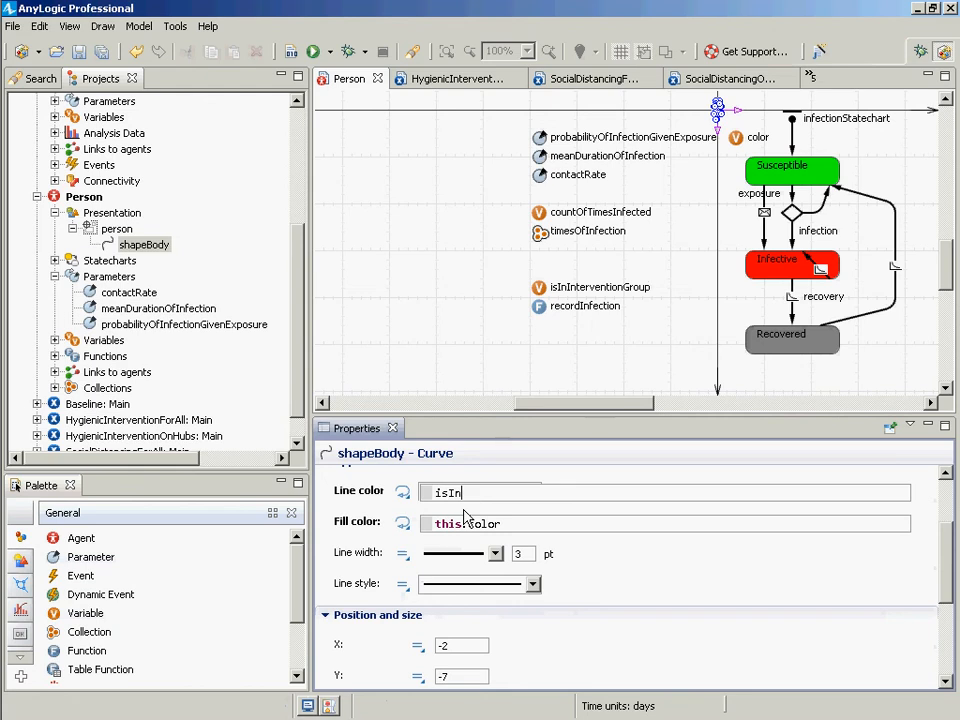
pyautogui.write('InterventionGroup ?')
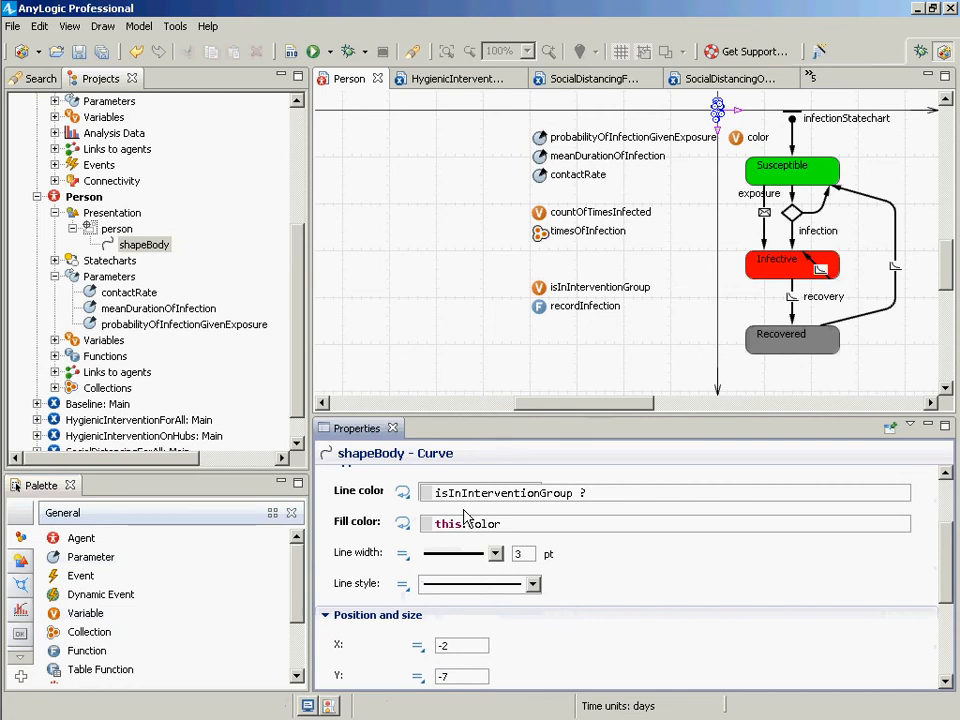
pyautogui.write('B')
pyautogui.press('BackSpace')
pyautogui.write('G')
pyautogui.press('BackSpace')
pyautogui.write('LIN')
pyautogui.press('BackSpace')
pyautogui.press('BackSpace')
pyautogui.press('BackSpace')
pyautogui.write('lime : BLACK')
pyautogui.press('BackSpace')
pyautogui.press('BackSpace')
pyautogui.press('BackSpace')
pyautogui.press('BackSpace')
pyautogui.press('BackSpace')
pyautogui.write('black')
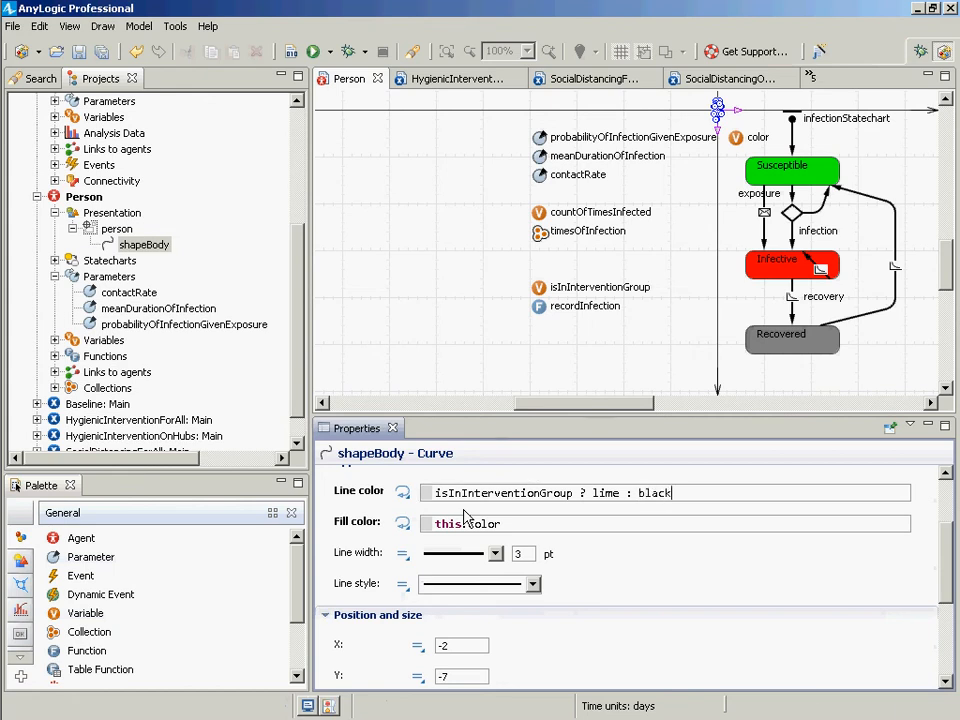
# Save and build the model with the new line color expression.
pyautogui.hotkey('ctrl', 's')
pyautogui.click(290, 52)
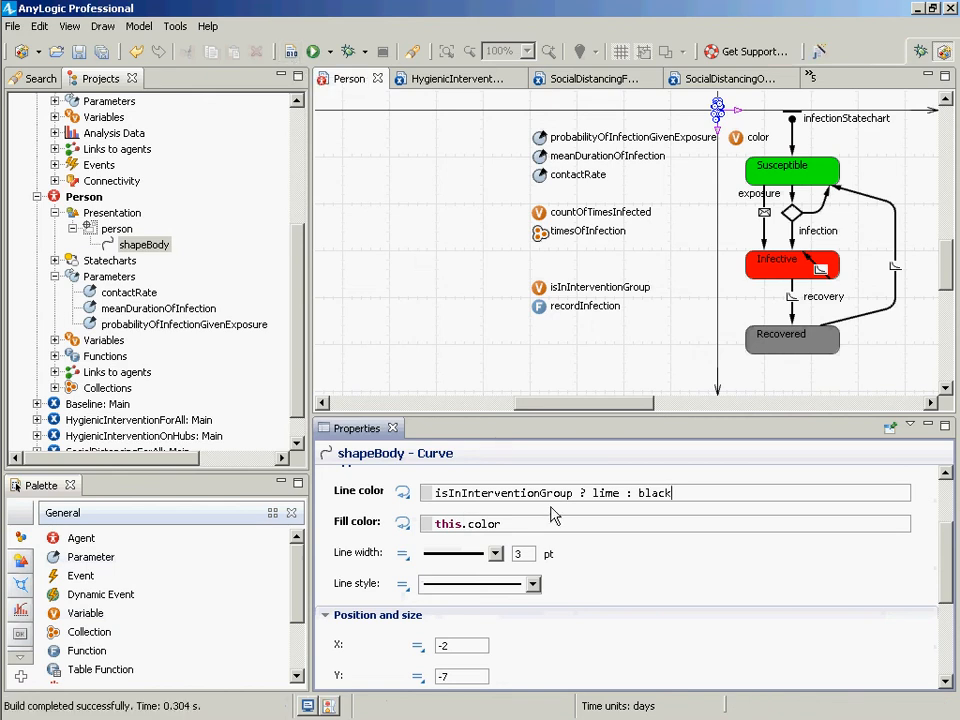
pyautogui.click(704, 496)
pyautogui.moveTo(704, 496); pyautogui.dragTo(383, 443)
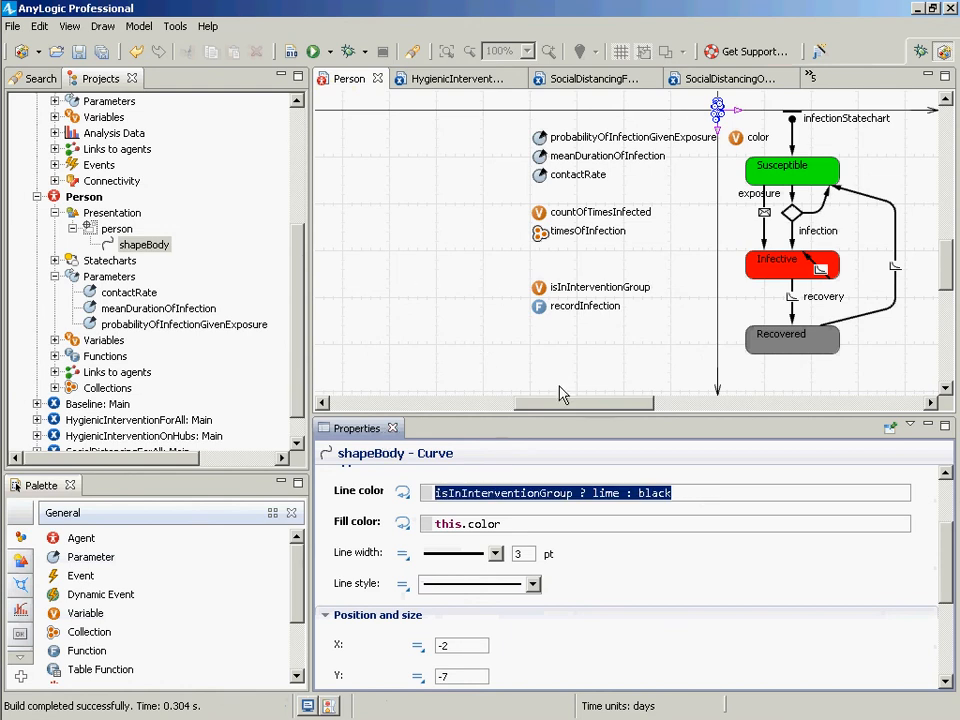
pyautogui.hotkey('ctrl', 's')
# Add the line person.isInInterventionGroup = true; to the end of HygienicInterventionForAll's performIntervention code.
pyautogui.click(90, 419)
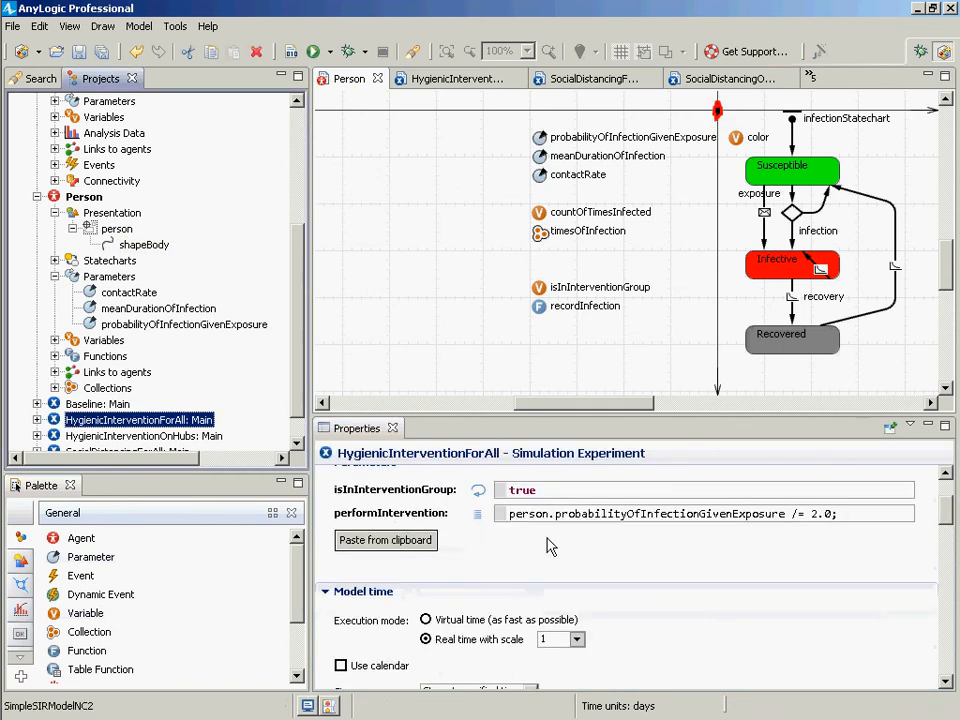
pyautogui.click(572, 513)
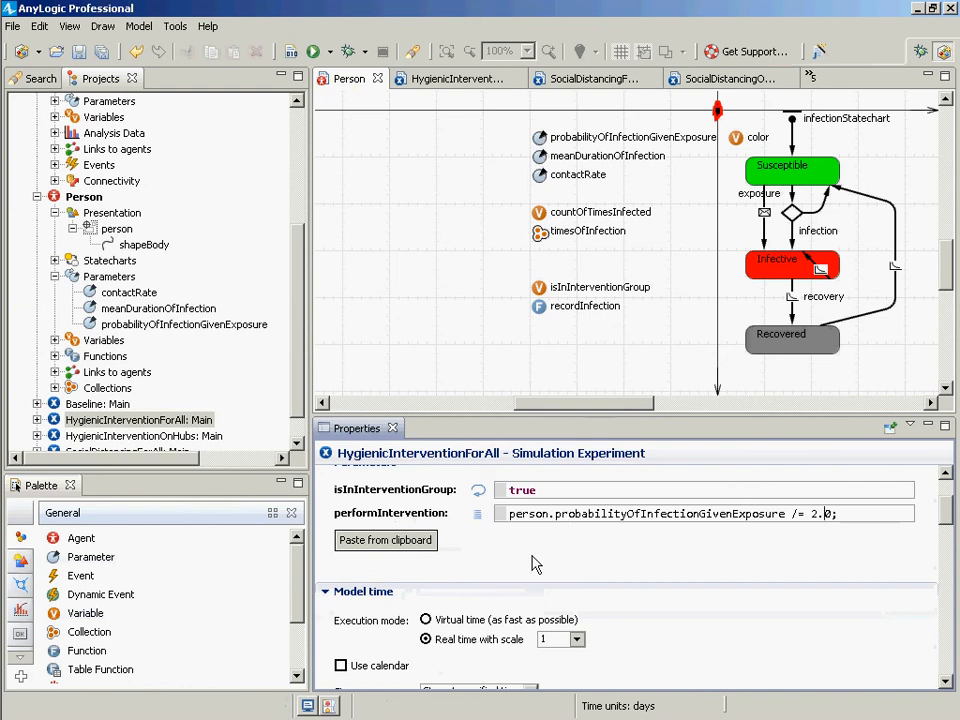
pyautogui.press('End')
pyautogui.press('Return')
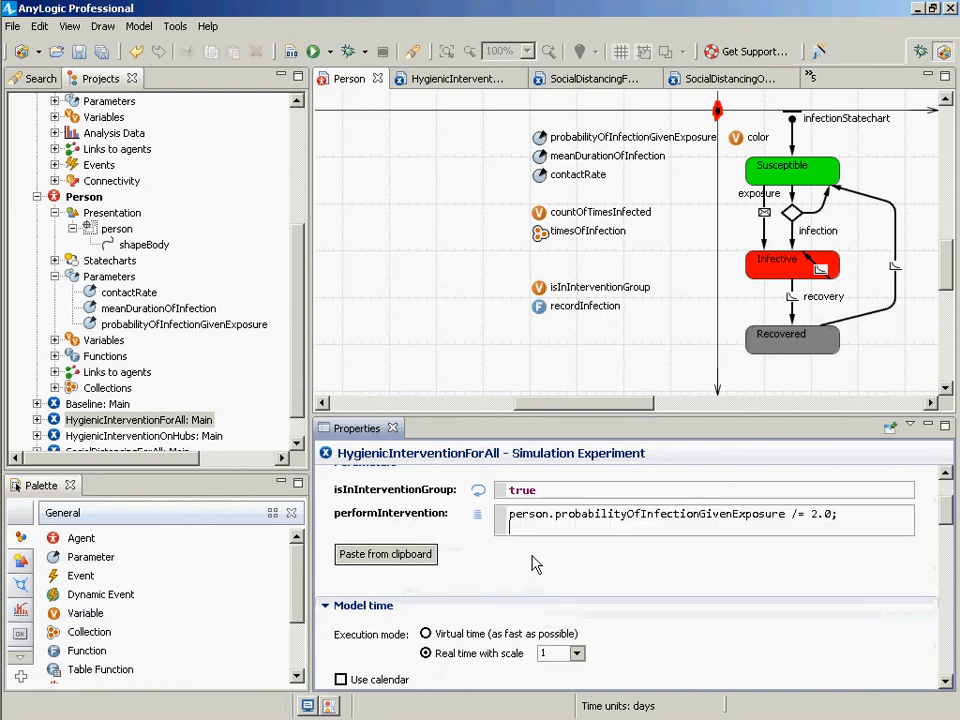
pyautogui.write('person.')
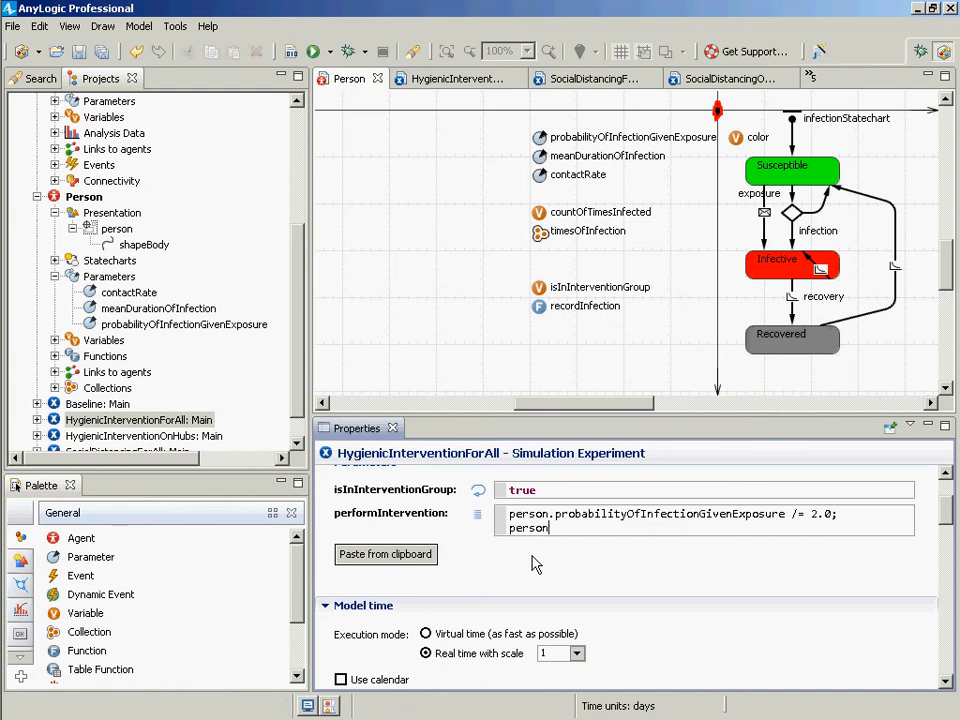
pyautogui.write('isInInterventionGroup =')
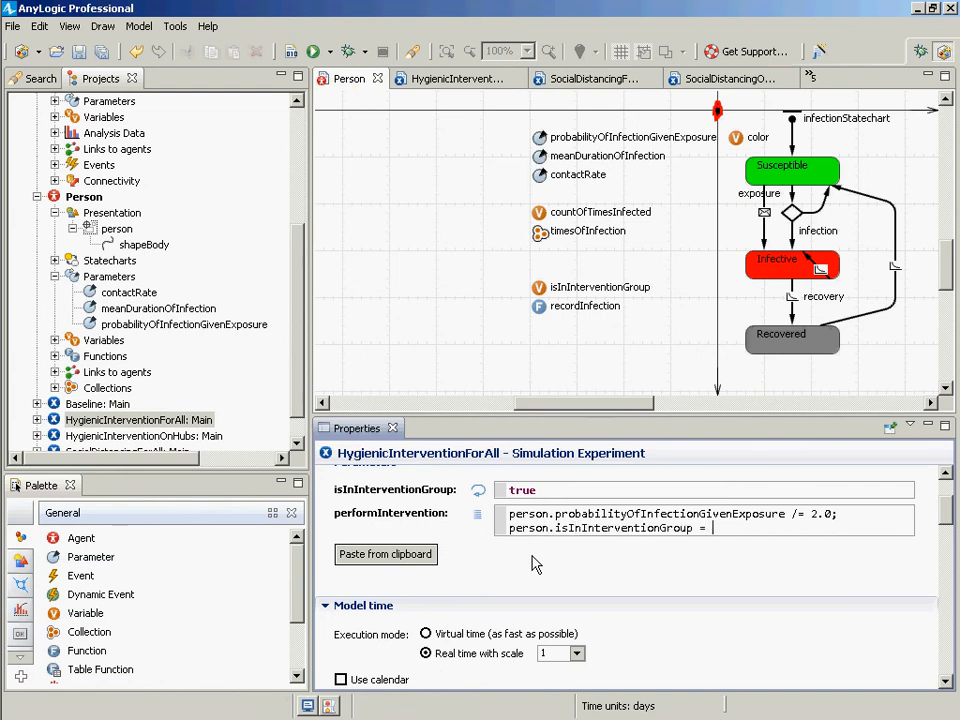
pyautogui.write(' true;')
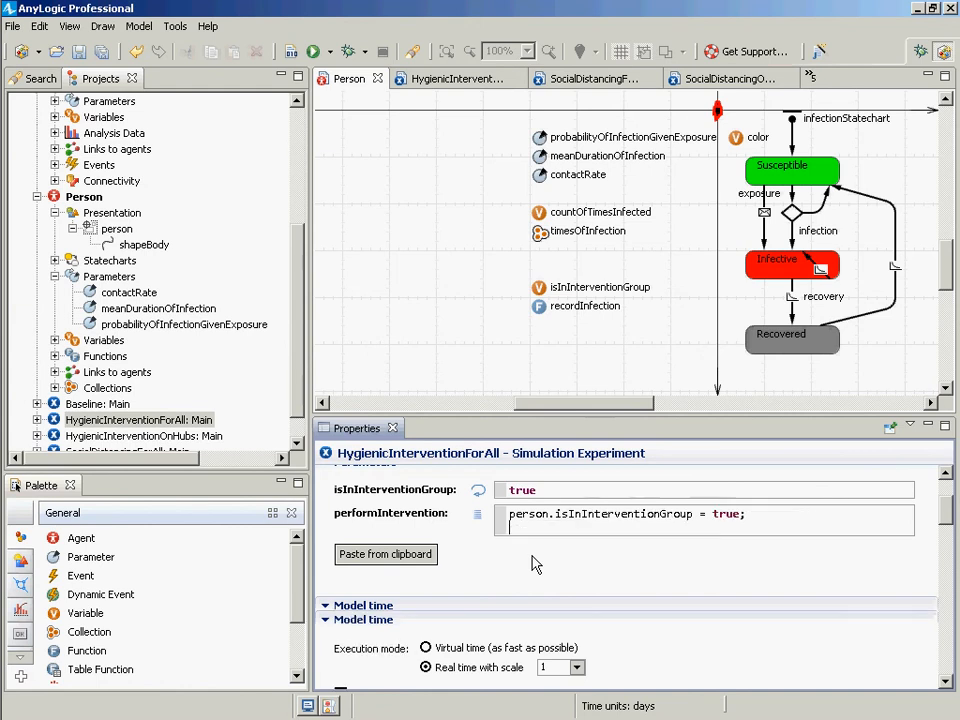
# Copy the line person.isInInterventionGroup = true; from HygienicInterventionForAll's performIntervention code.
pyautogui.hotkey('shift', 'Left')
pyautogui.hotkey('shift', 'Left')
pyautogui.hotkey('shift', 'Left')
pyautogui.hotkey('shift', 'Left')
pyautogui.hotkey('shift', 'Left')
pyautogui.hotkey('shift', 'Left')
pyautogui.hotkey('shift', 'Left')
pyautogui.hotkey('shift', 'Left')
pyautogui.hotkey('ctrl', 'shift', 'Left')
pyautogui.hotkey('ctrl', 'shift', 'Left')
pyautogui.hotkey('ctrl', 'shift', 'Left')
pyautogui.hotkey('shift', 'Left')
pyautogui.hotkey('ctrl', 'c')
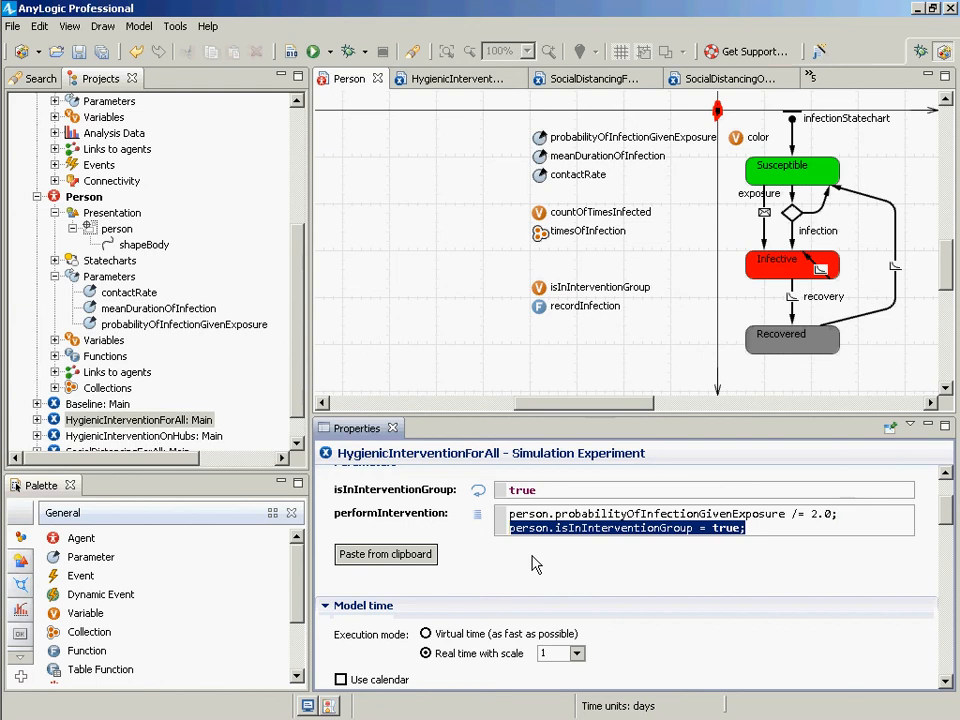
# Paste the copied person.isInInterventionGroup = true; line as a second line of HygienicInterventionOnHubs' performIntervention code.
pyautogui.doubleClick(160, 436)
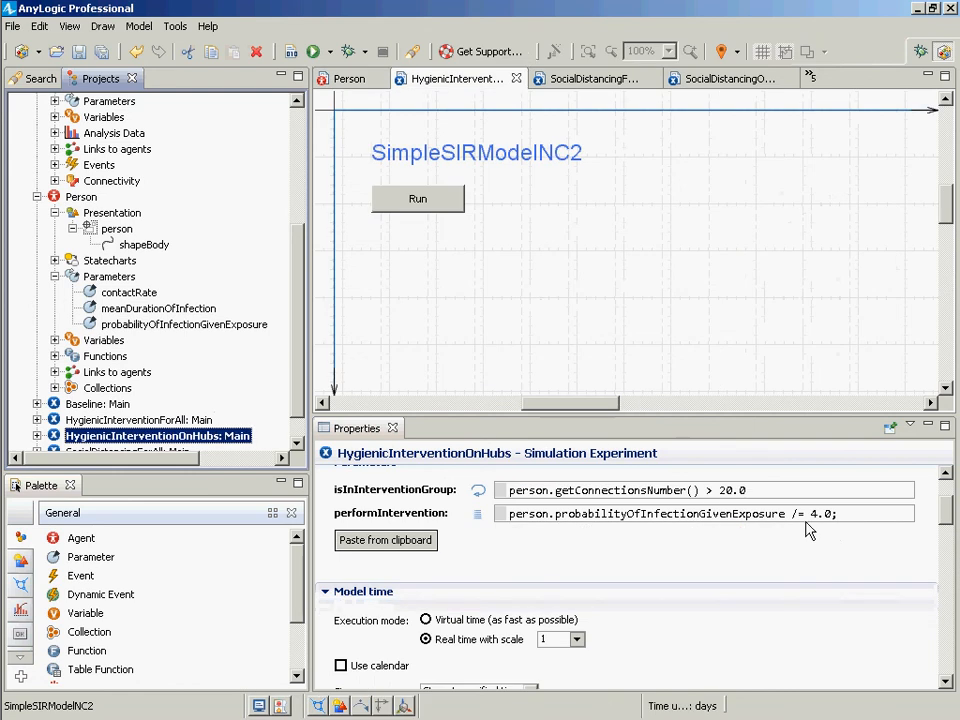
pyautogui.click(846, 523)
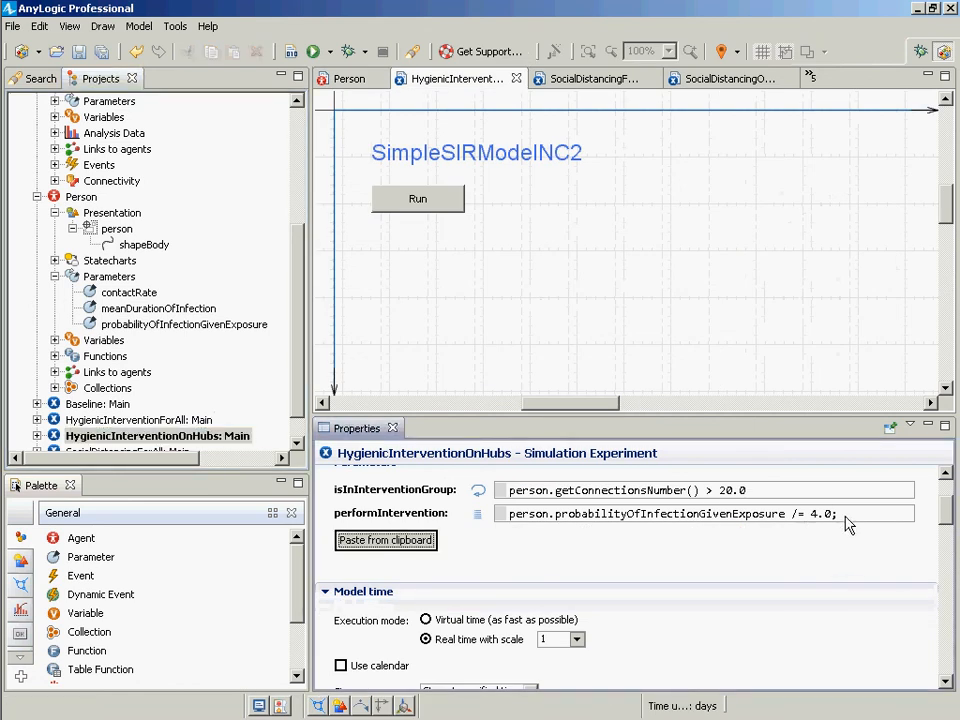
pyautogui.click(846, 523)
pyautogui.press('Return')
pyautogui.hotkey('ctrl', 'v')
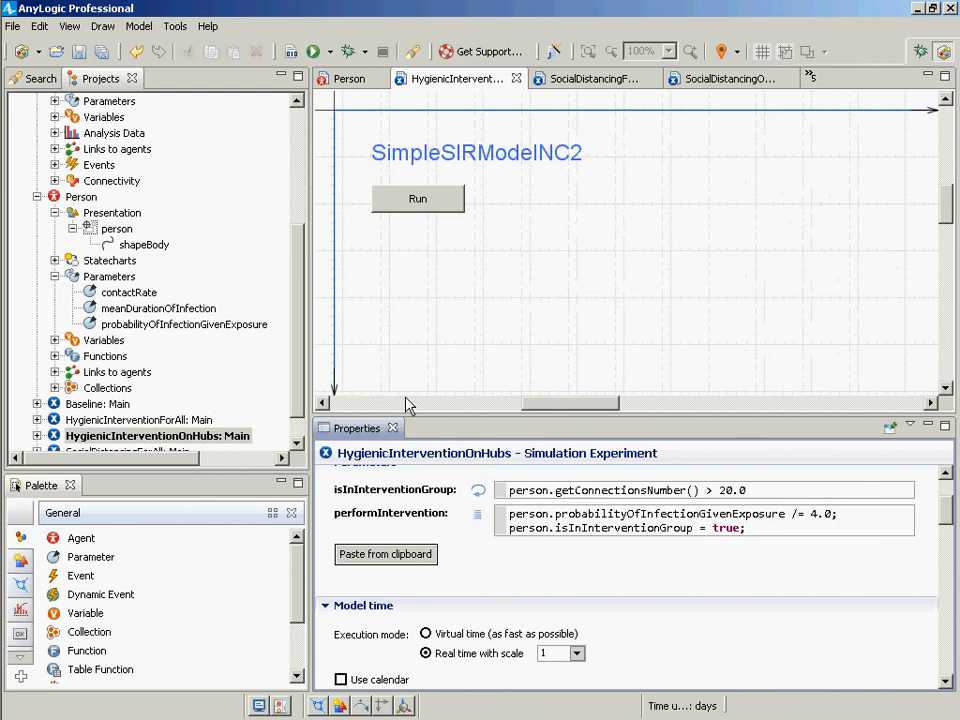
pyautogui.click(301, 431)
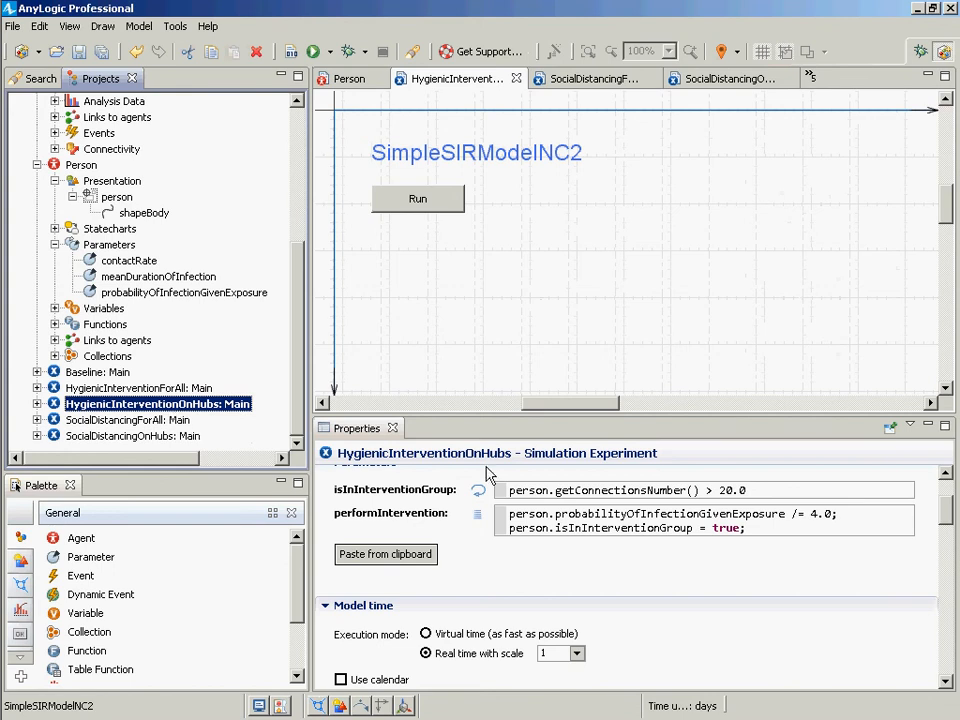
pyautogui.doubleClick(549, 527)
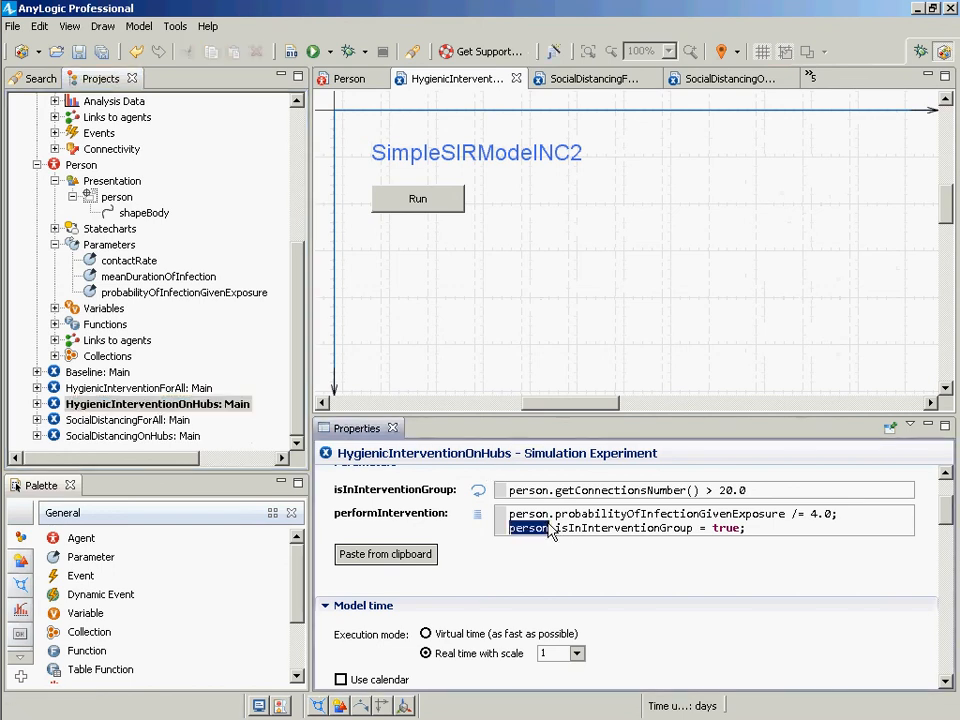
# Paste the copied line below the contactRate statement in SocialDistancingForAll's performIntervention code.
pyautogui.click(139, 420)
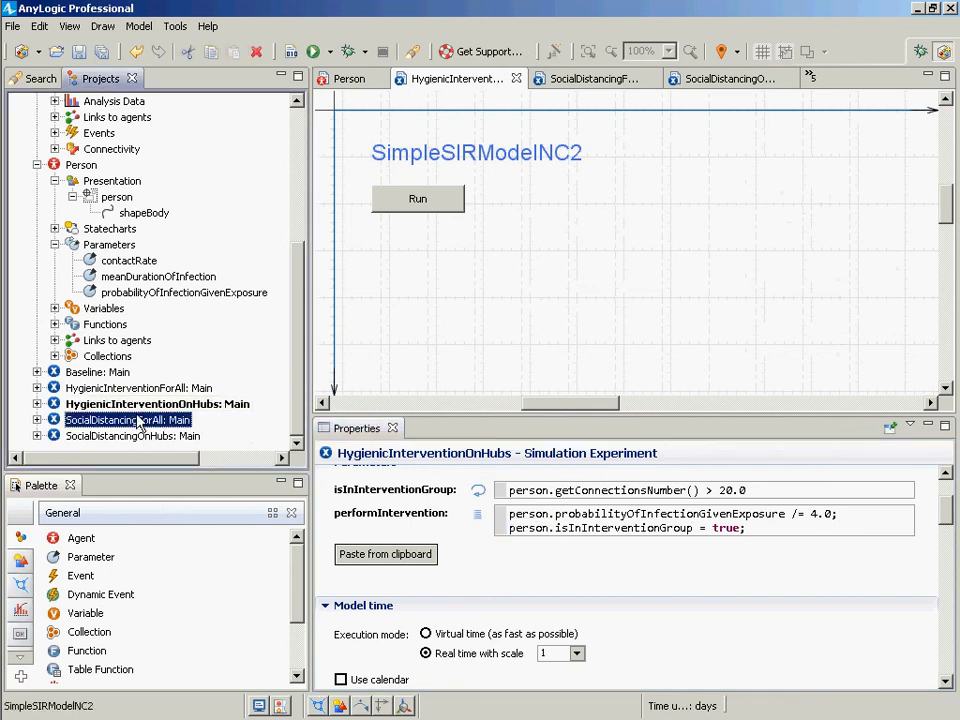
pyautogui.click(699, 514)
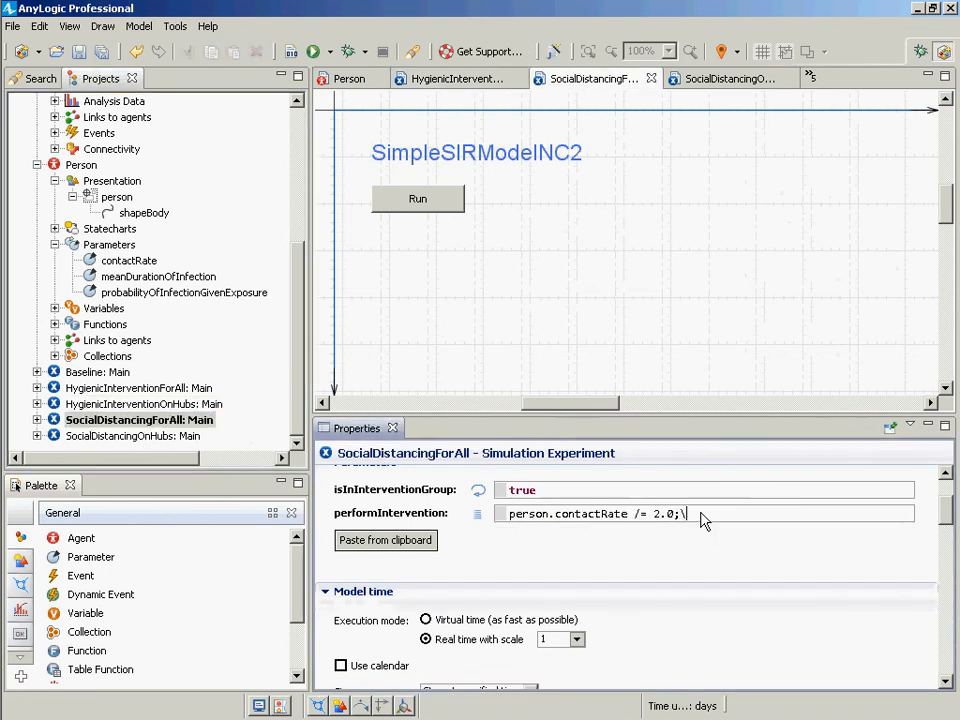
pyautogui.press('Return')
pyautogui.hotkey('ctrl', 'v')
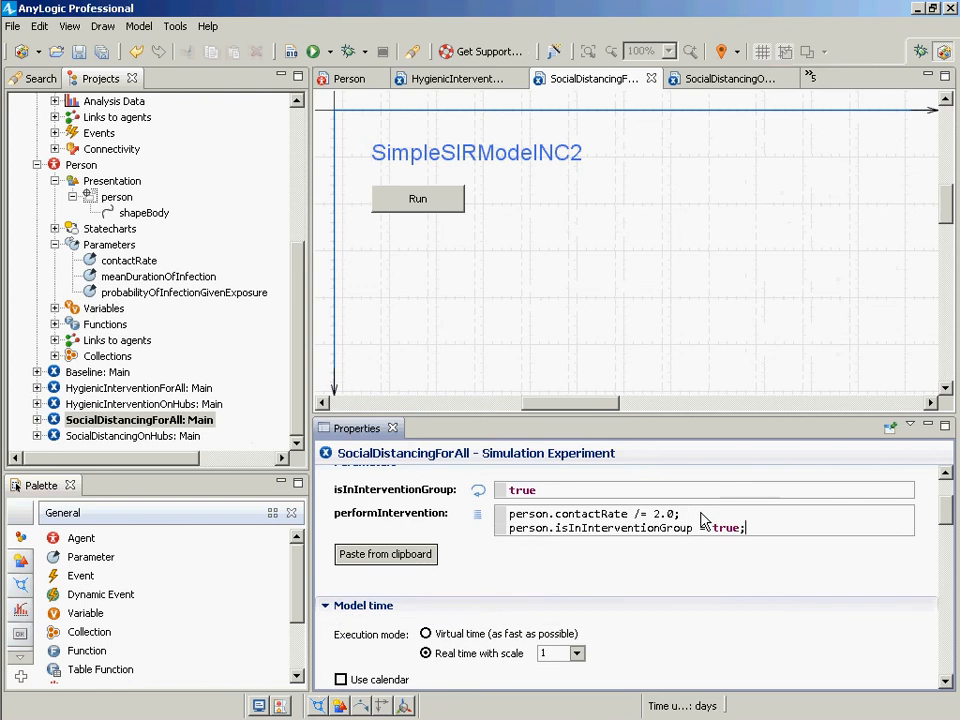
# Paste the copied line below the contactRate statement in SocialDistancingOnHubs' performIntervention code.
pyautogui.click(148, 437)
pyautogui.click(733, 516)
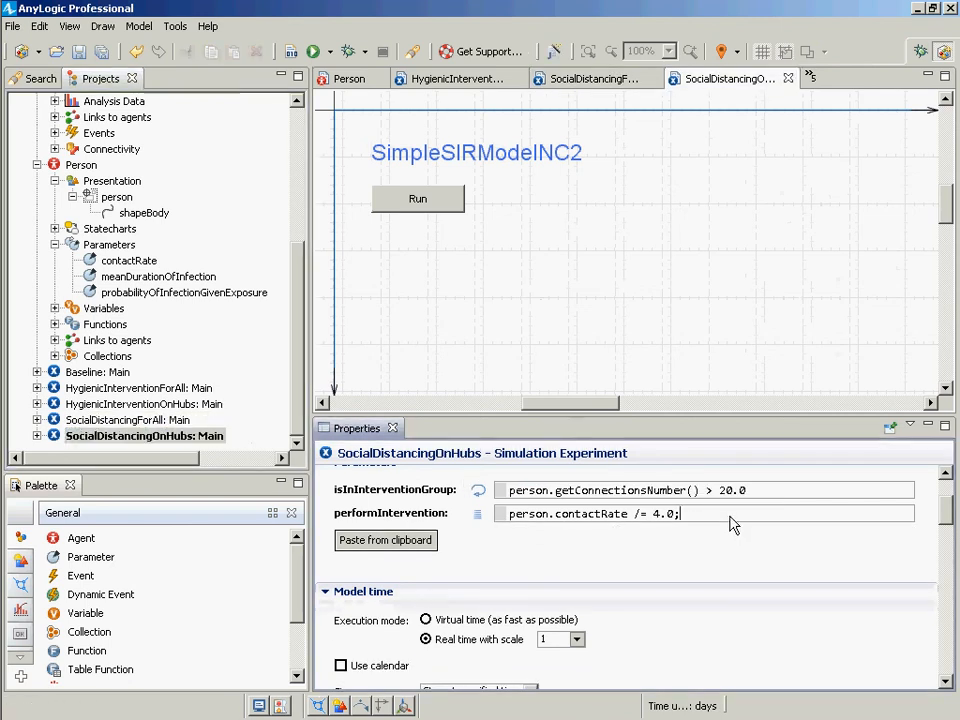
pyautogui.press('Return')
pyautogui.hotkey('ctrl', 'v')
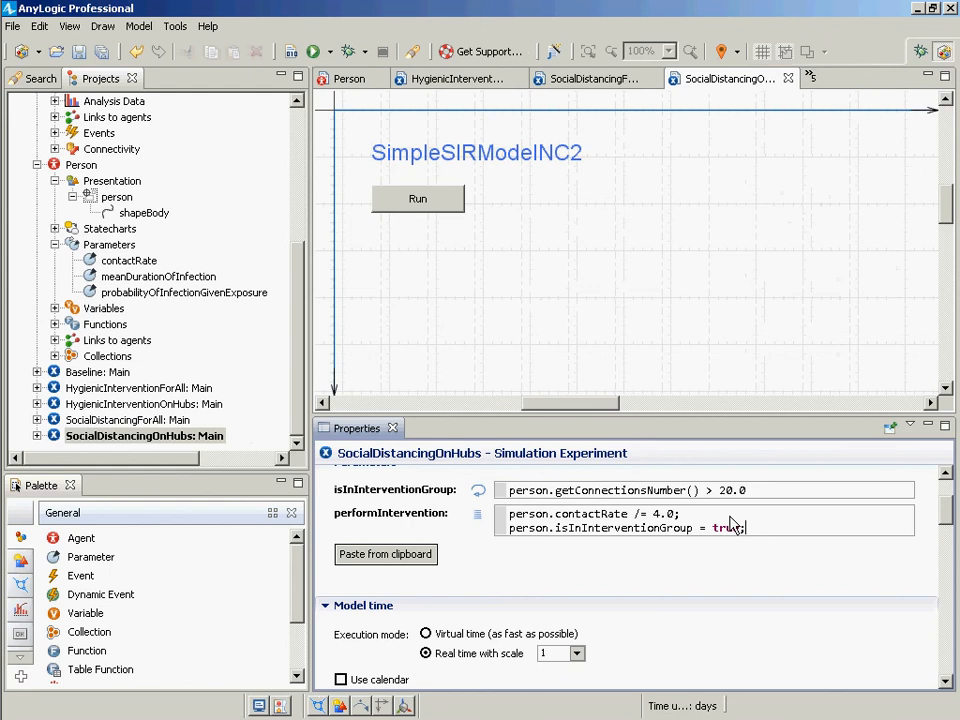
# Switch to Notepad, replace its text with the copied person.isInInterventionGroup = true; line, and return to AnyLogic.
pyautogui.hotkey('alt', 'Tab')
pyautogui.hotkey('ctrl', 'a')
pyautogui.hotkey('ctrl', 'v')
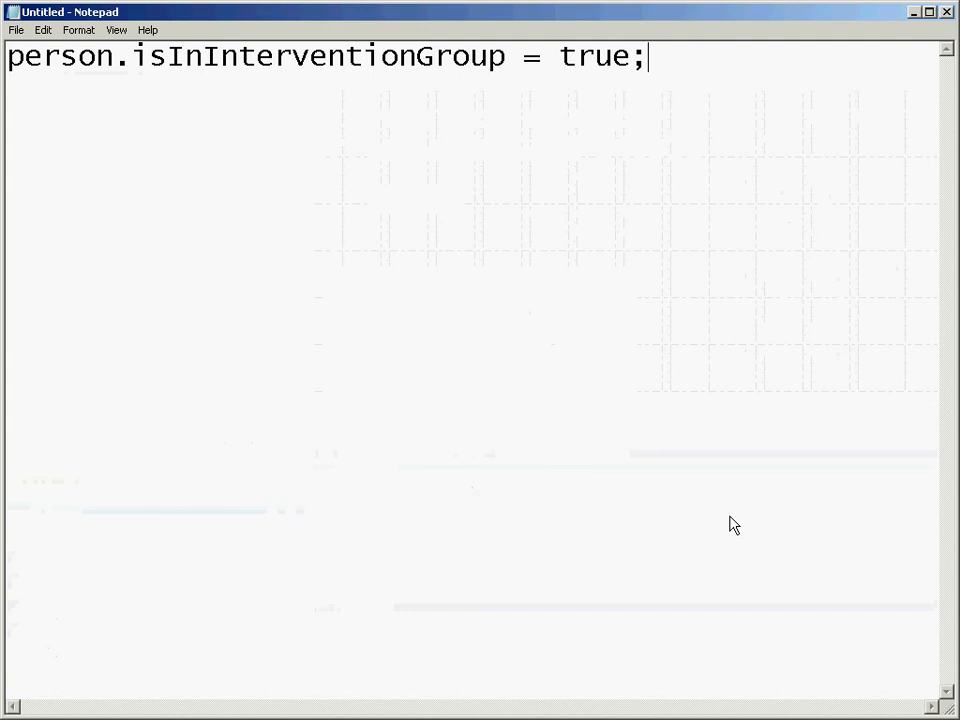
pyautogui.hotkey('alt', 'Tab')
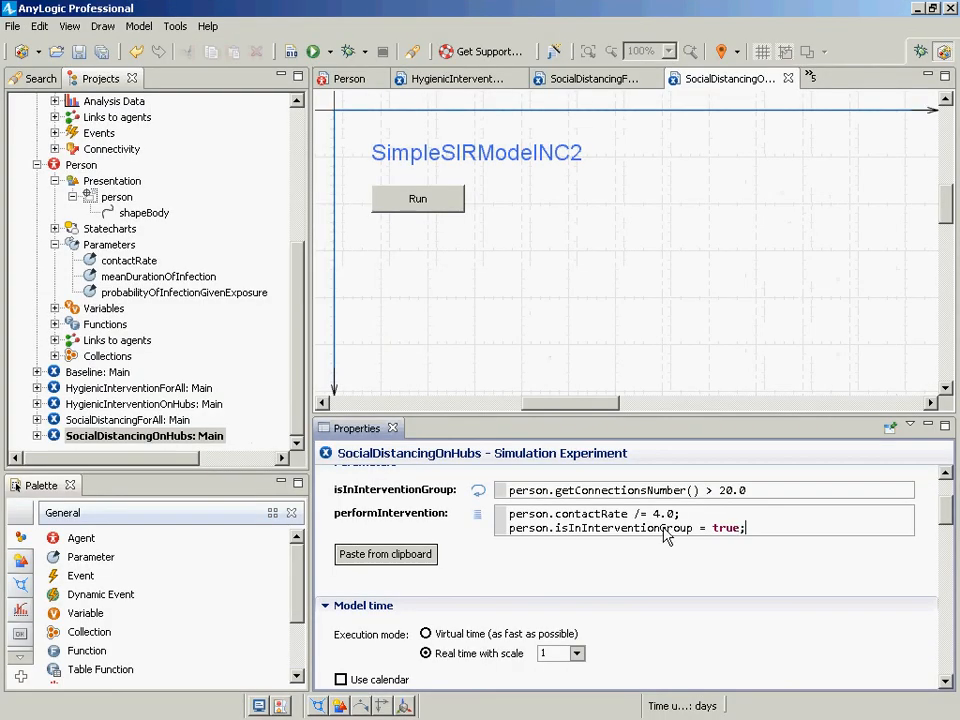
# Review the intervention parameters of HygienicInterventionForAll and Baseline and the line color expression of shapeBody.
pyautogui.click(50, 388)
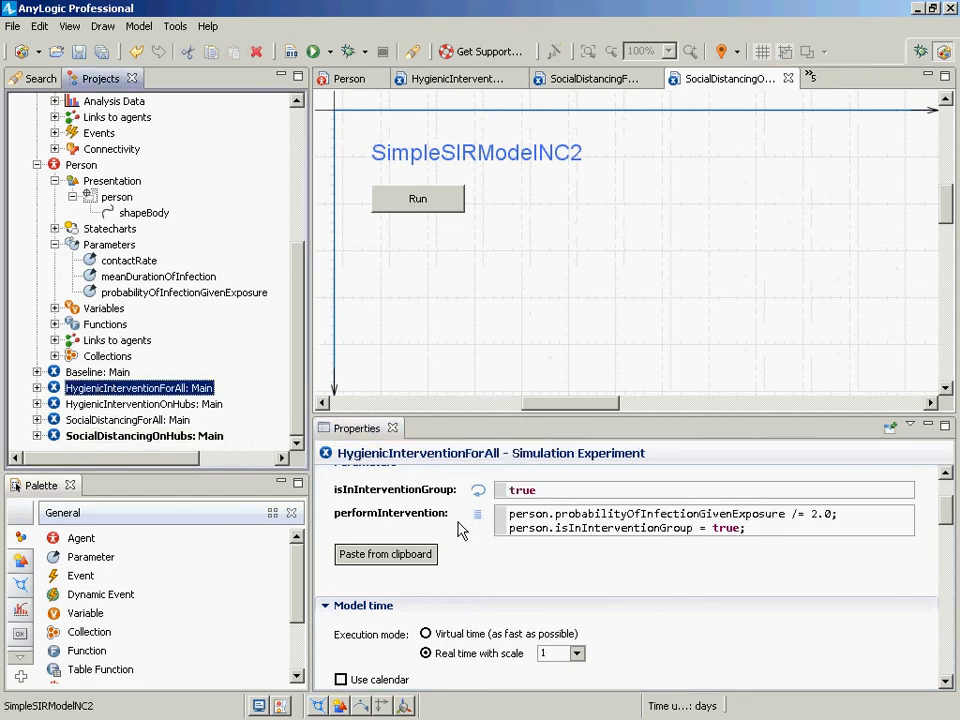
pyautogui.click(521, 527)
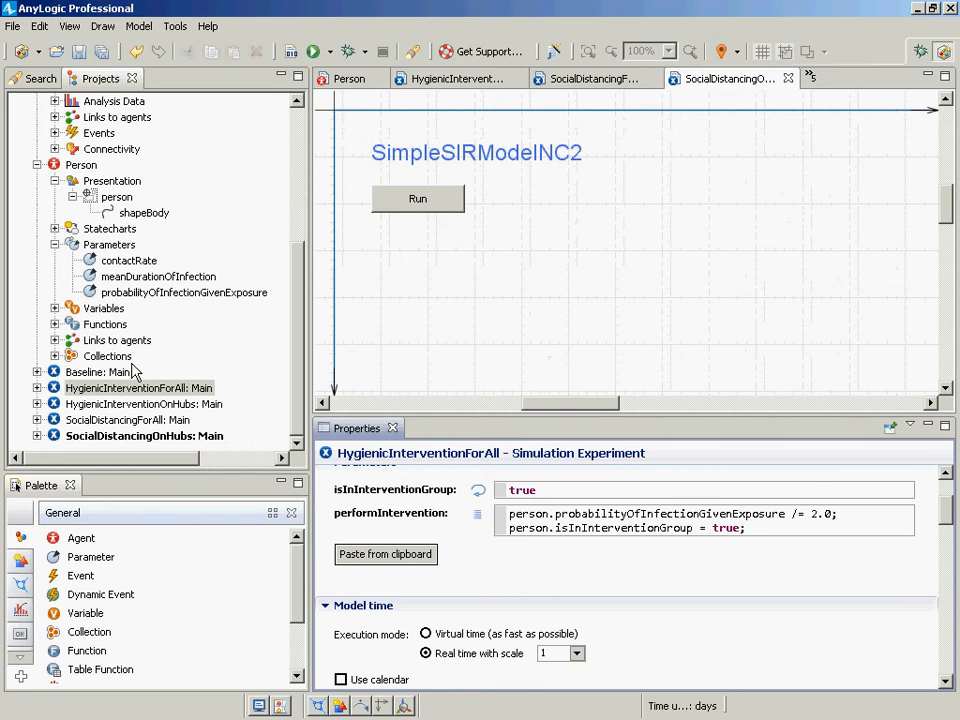
pyautogui.click(133, 214)
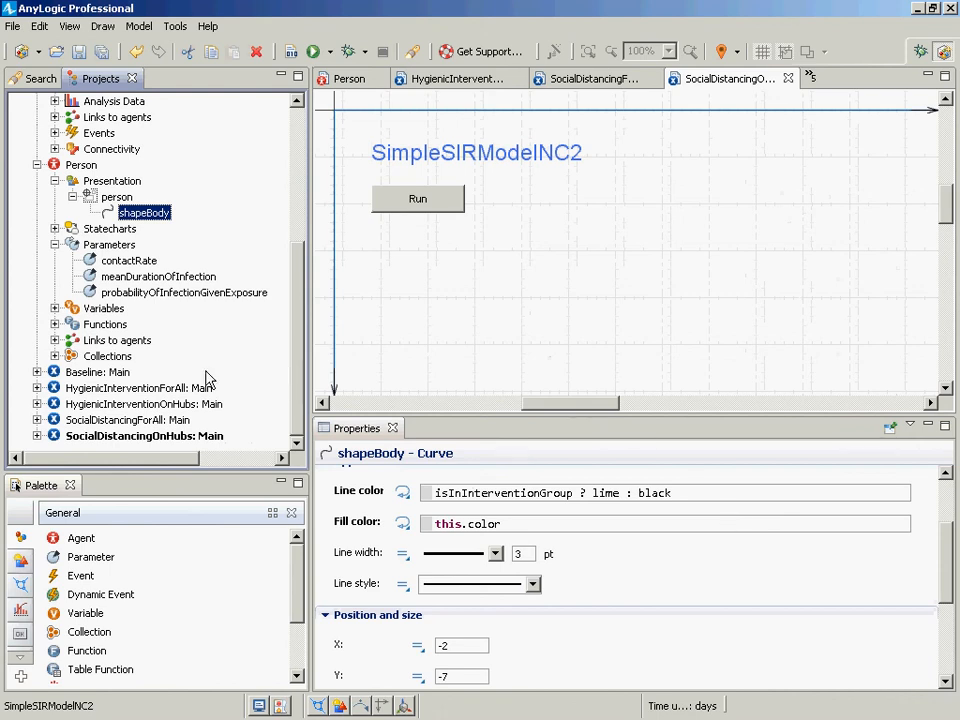
pyautogui.click(150, 388)
pyautogui.click(92, 372)
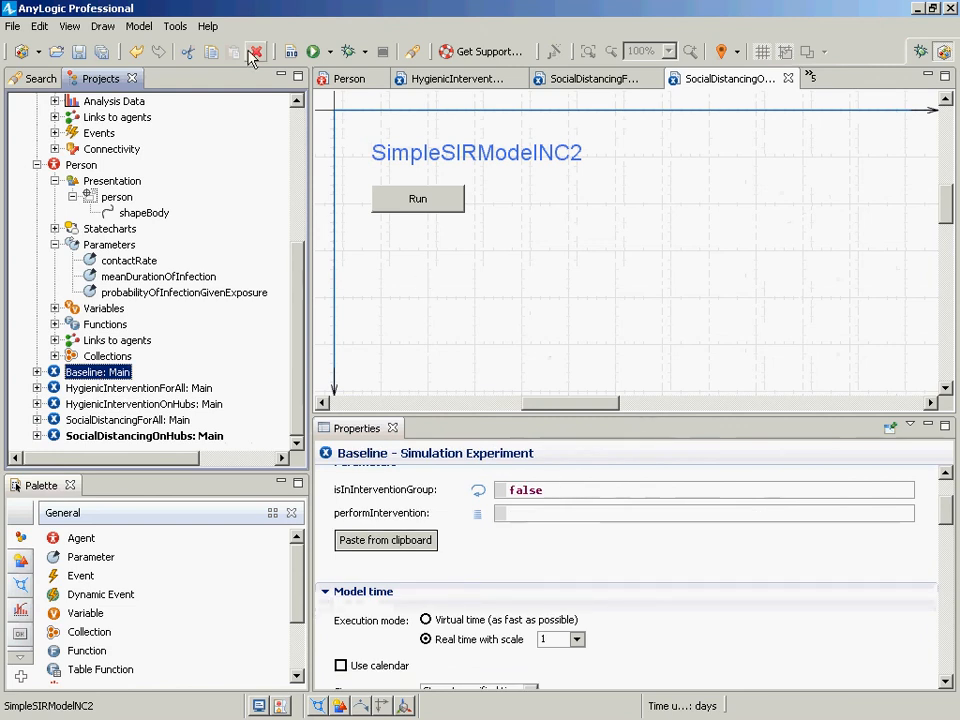
# Build the model and run the HygienicInterventionForAll experiment to check the outlines of the people, closing the simulation window when finished.
pyautogui.click(291, 52)
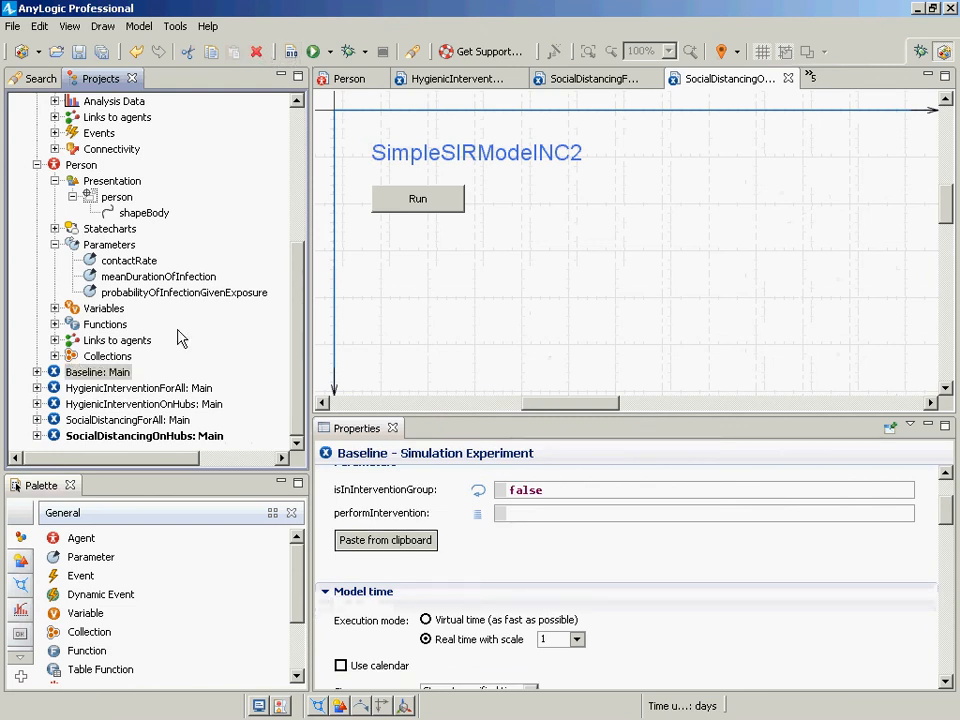
pyautogui.rightClick(130, 389)
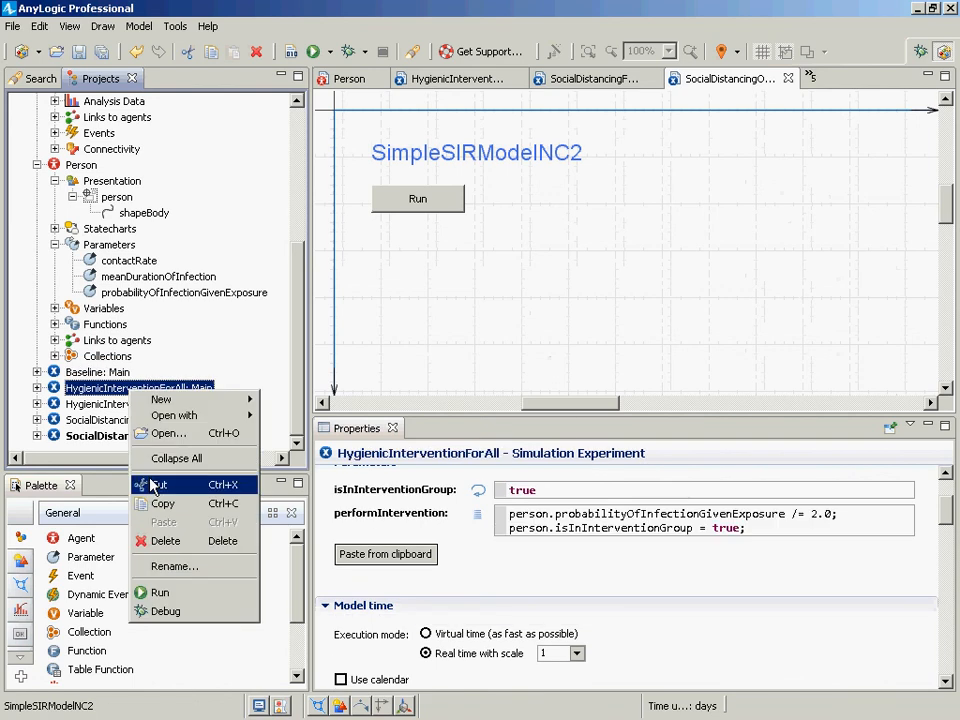
pyautogui.click(213, 593)
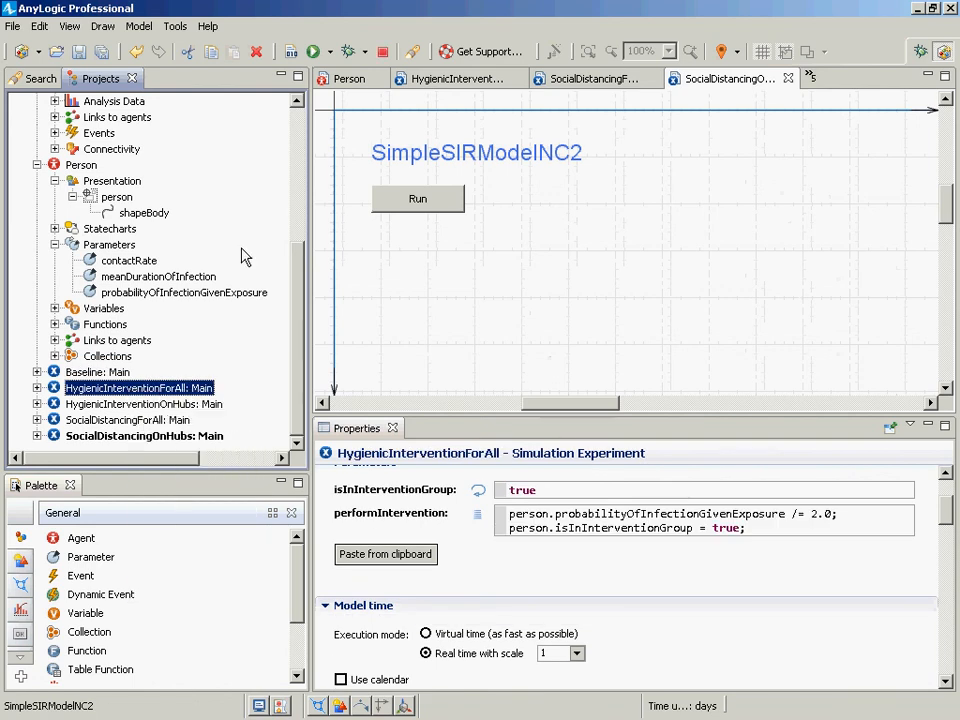
pyautogui.click(88, 138)
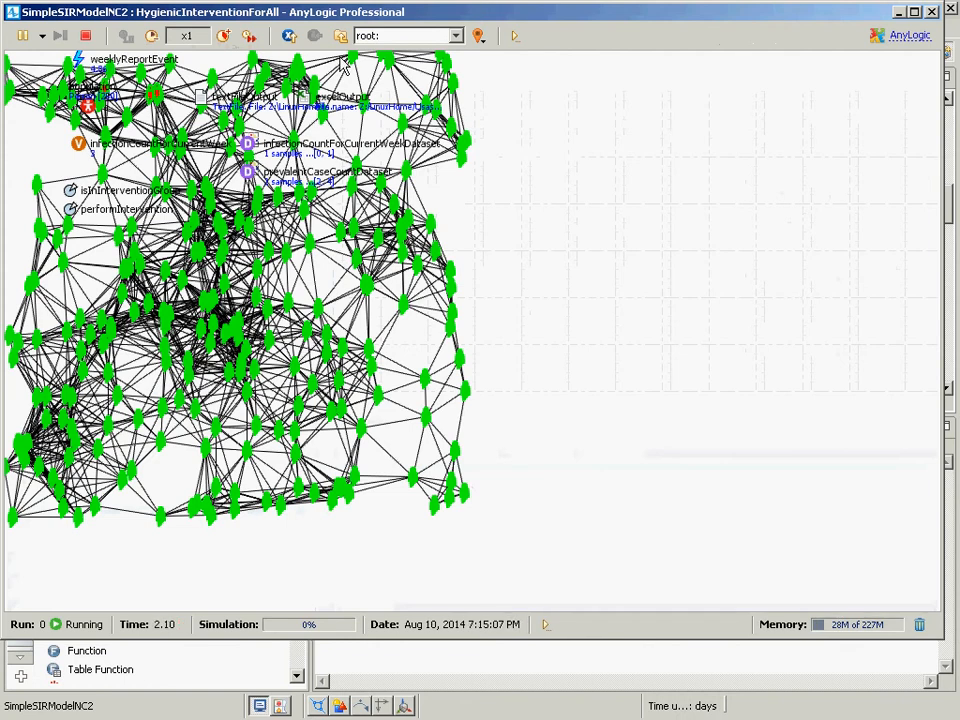
pyautogui.click(932, 10)
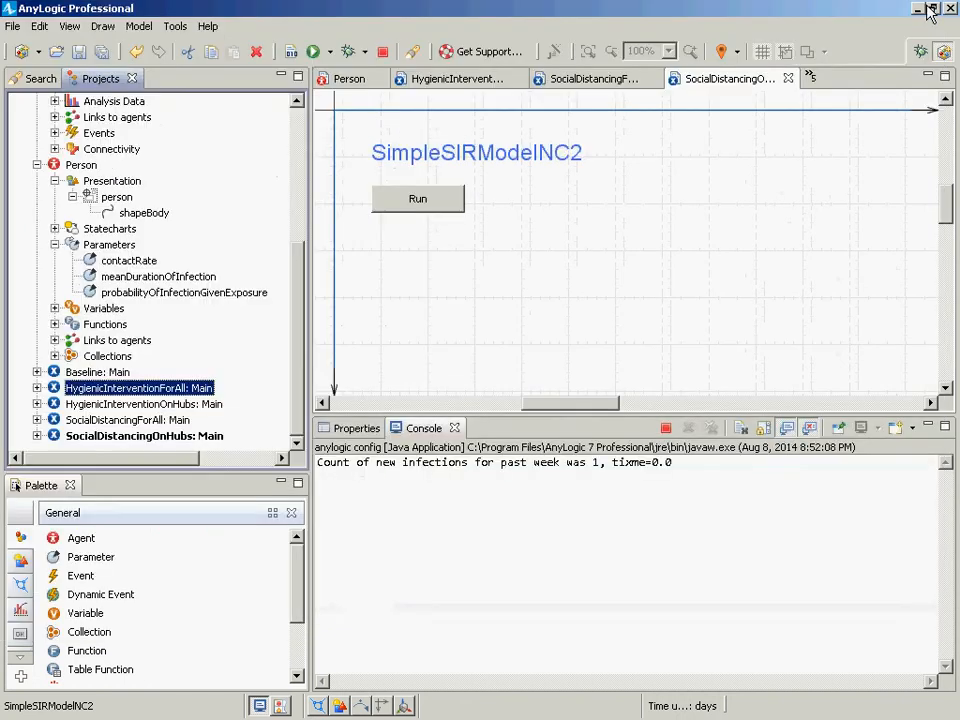
# Change the line color expression of Person's shapeBody to isInInterventionGroup ? blue : black and save the model.
pyautogui.click(116, 197)
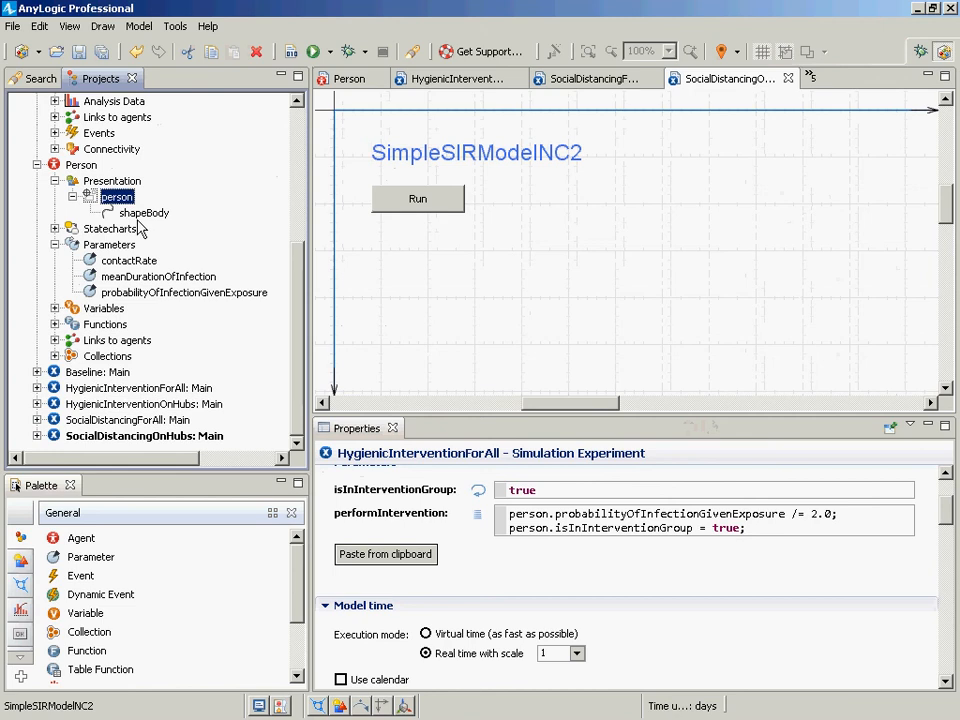
pyautogui.doubleClick(143, 213)
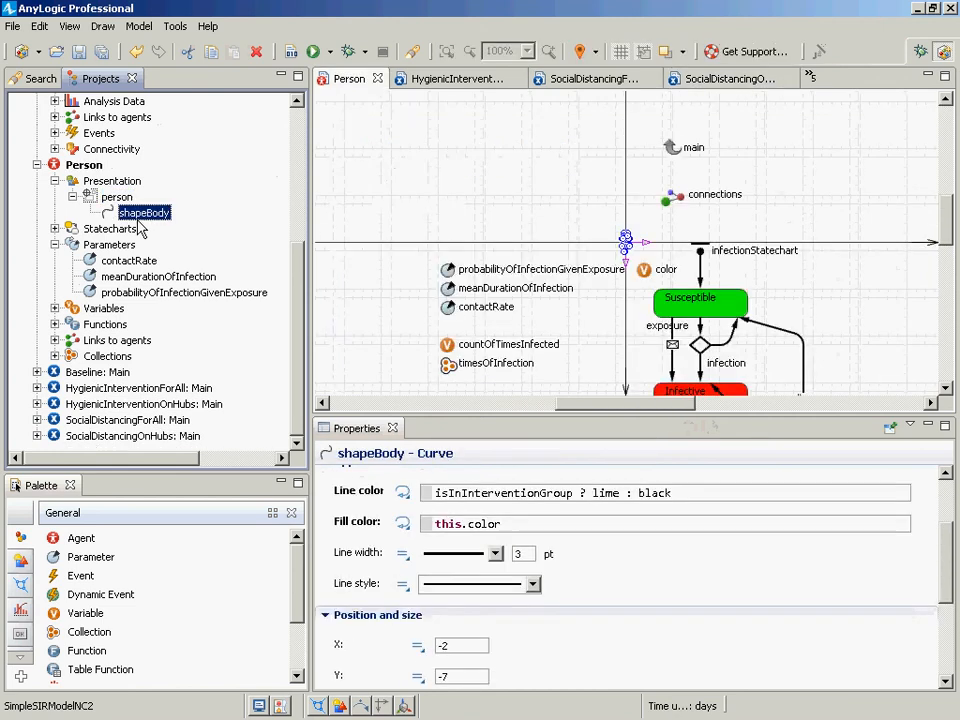
pyautogui.click(510, 528)
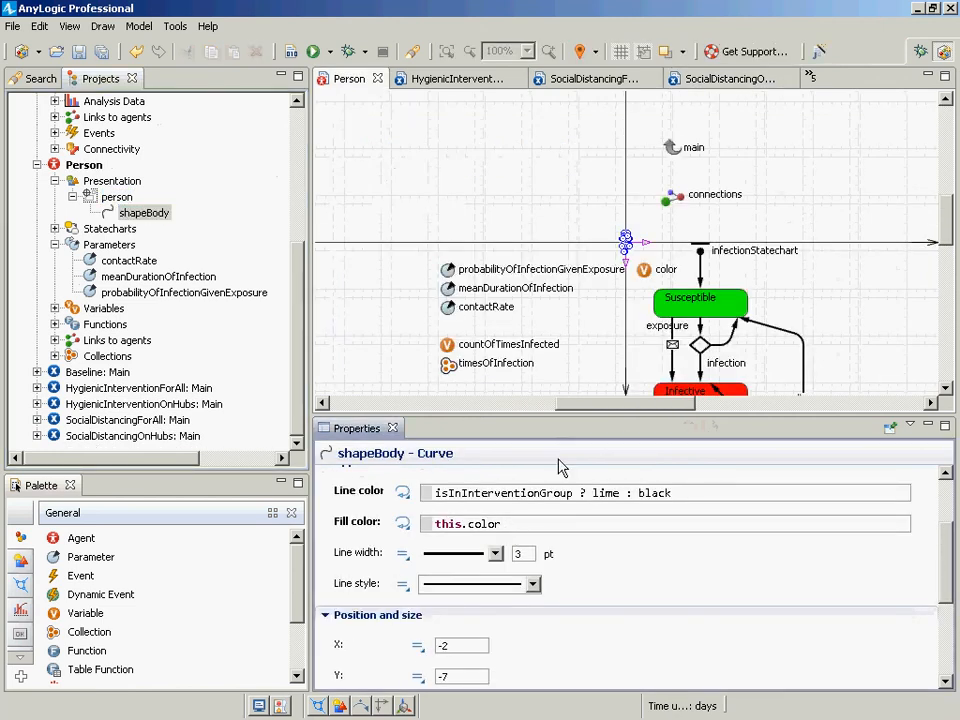
pyautogui.doubleClick(606, 493)
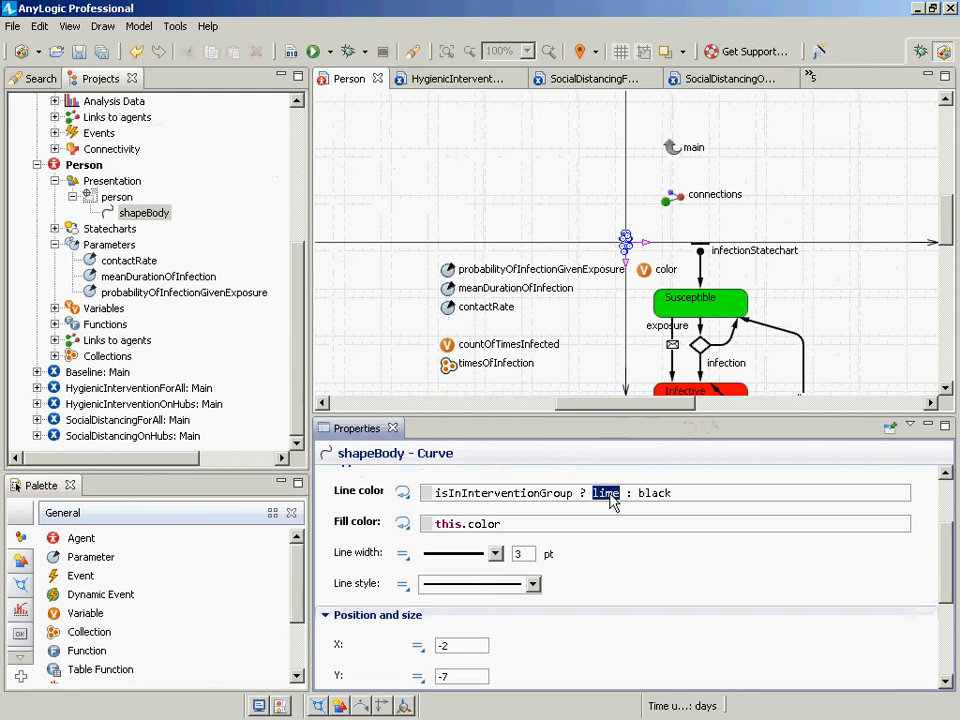
pyautogui.write('blue')
pyautogui.hotkey('ctrl', 's')
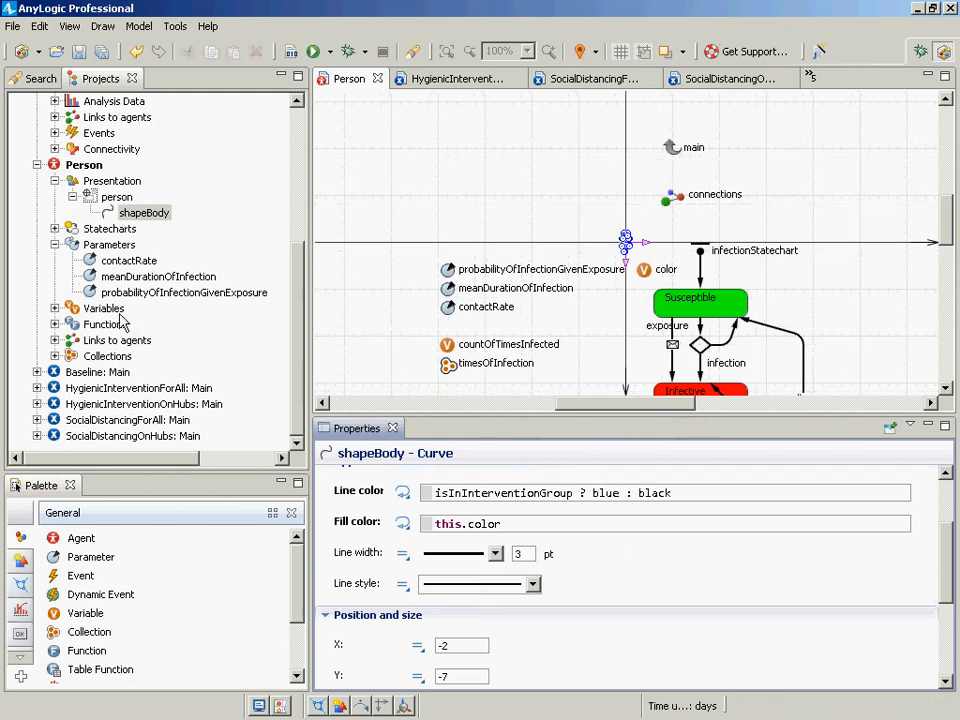
# Run HygienicInterventionForAll again to check the blue outlines, close the simulation window, and reselect shapeBody to review its line color expression.
pyautogui.click(115, 390)
pyautogui.rightClick(114, 388)
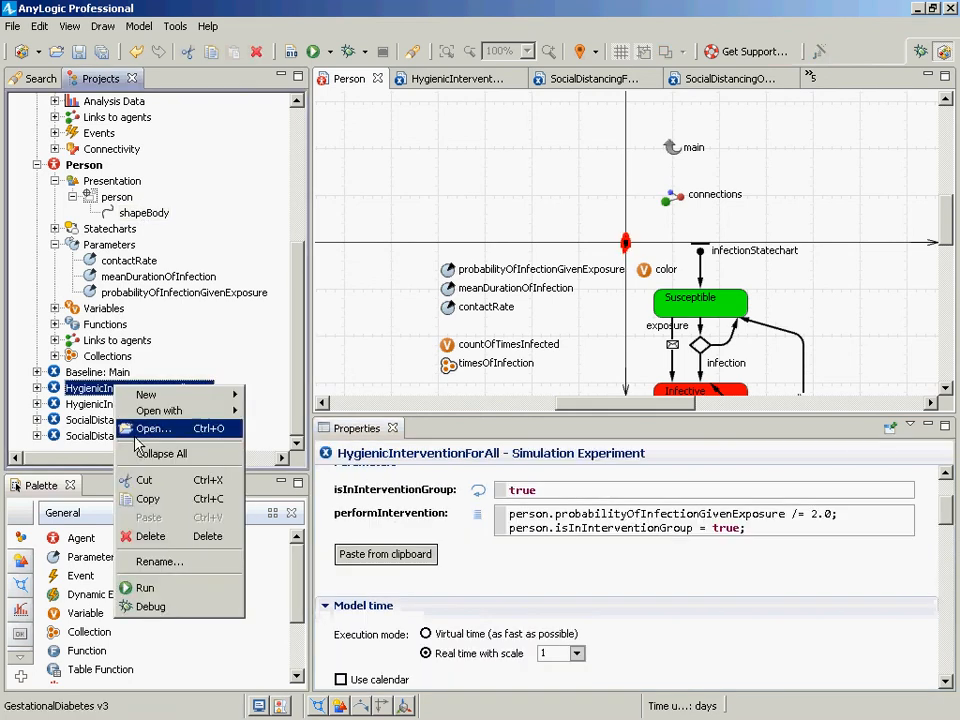
pyautogui.click(160, 588)
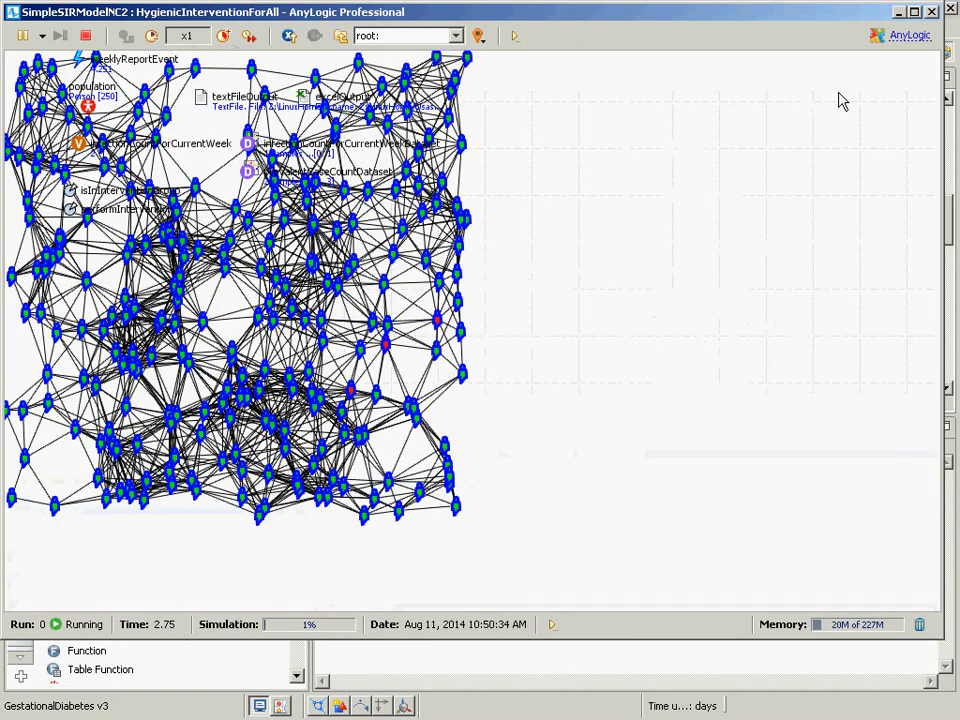
pyautogui.click(932, 12)
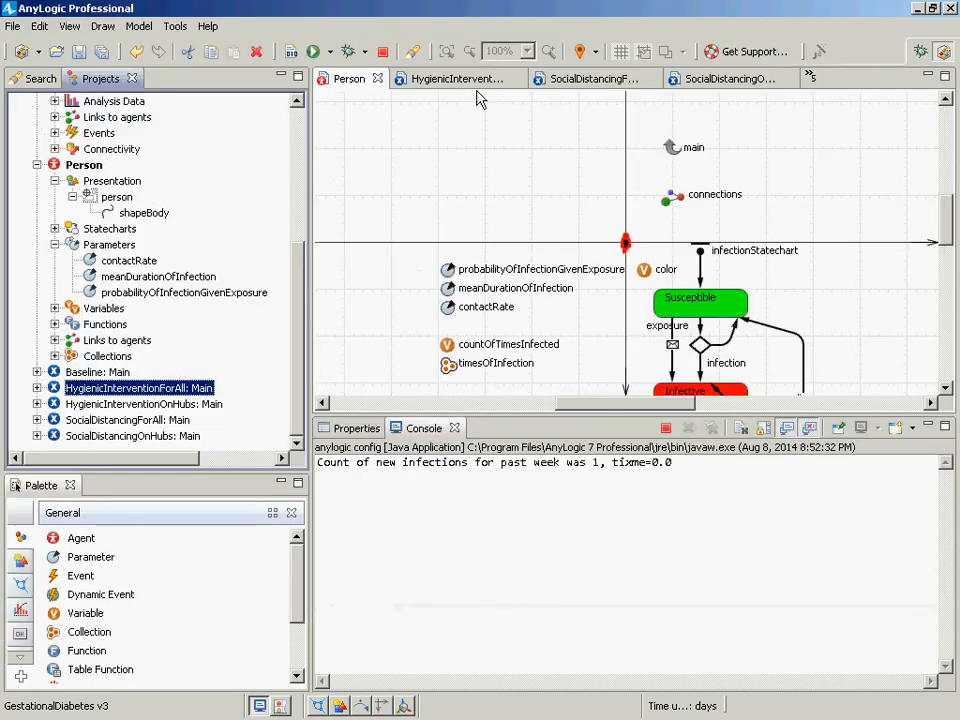
pyautogui.click(162, 214)
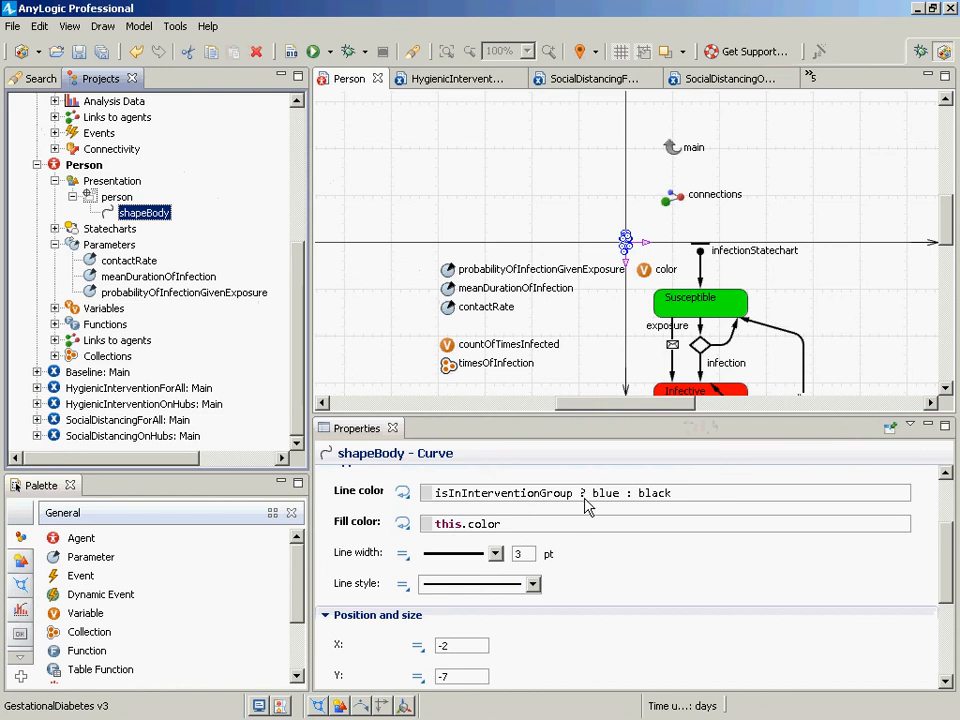
# Run the HygienicInterventionOnHubs experiment at x5 speed to check which people are outlined, closing the simulation window when finished.
pyautogui.rightClick(157, 419)
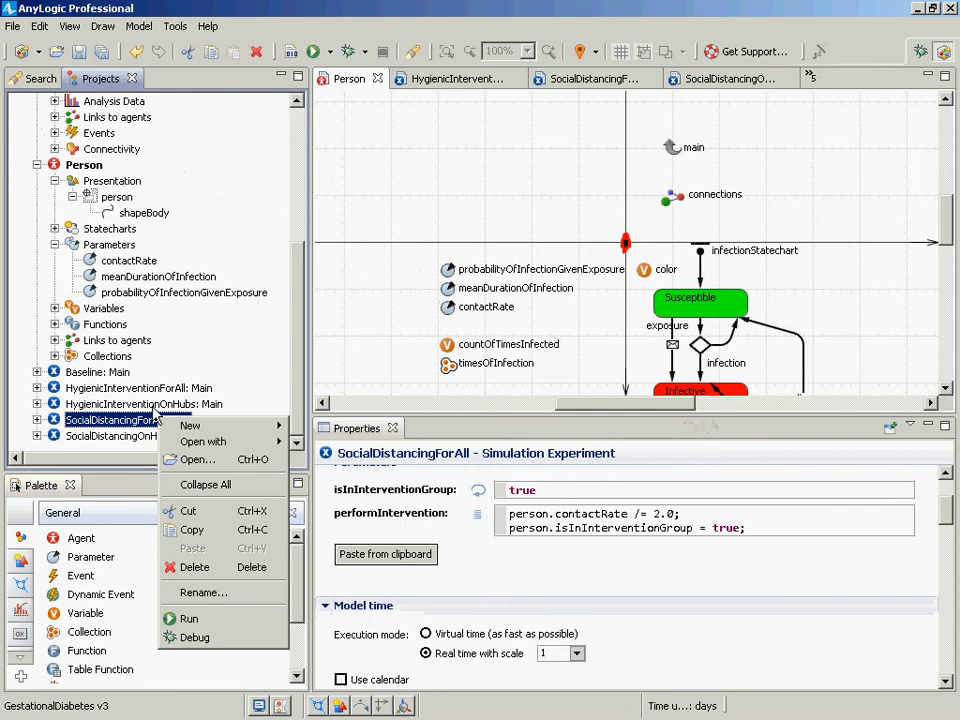
pyautogui.click(153, 404)
pyautogui.rightClick(153, 405)
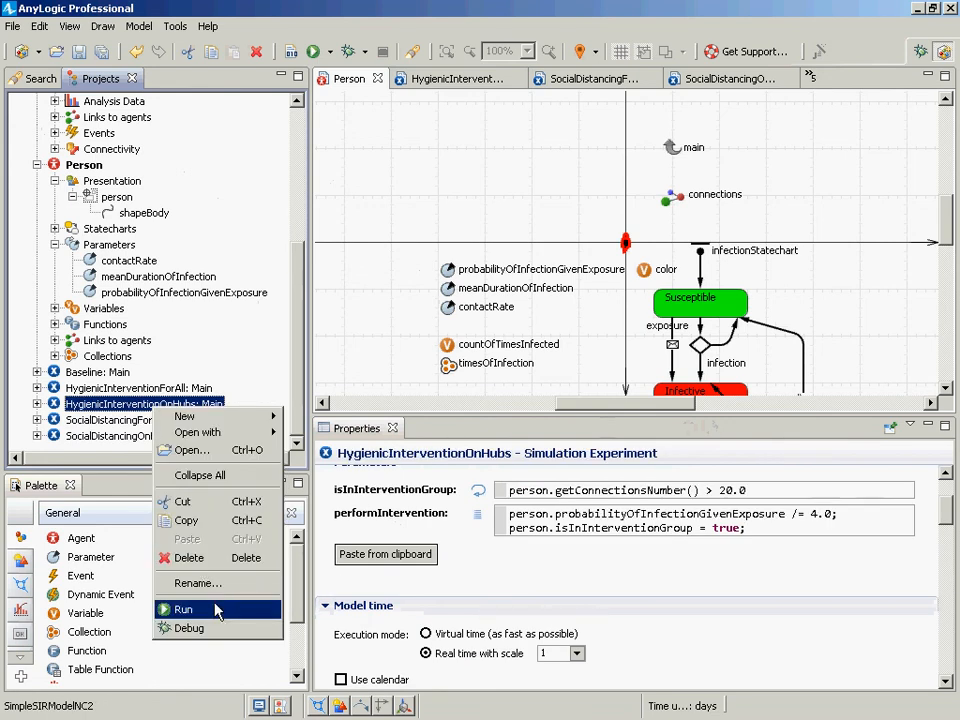
pyautogui.click(215, 611)
pyautogui.click(106, 148)
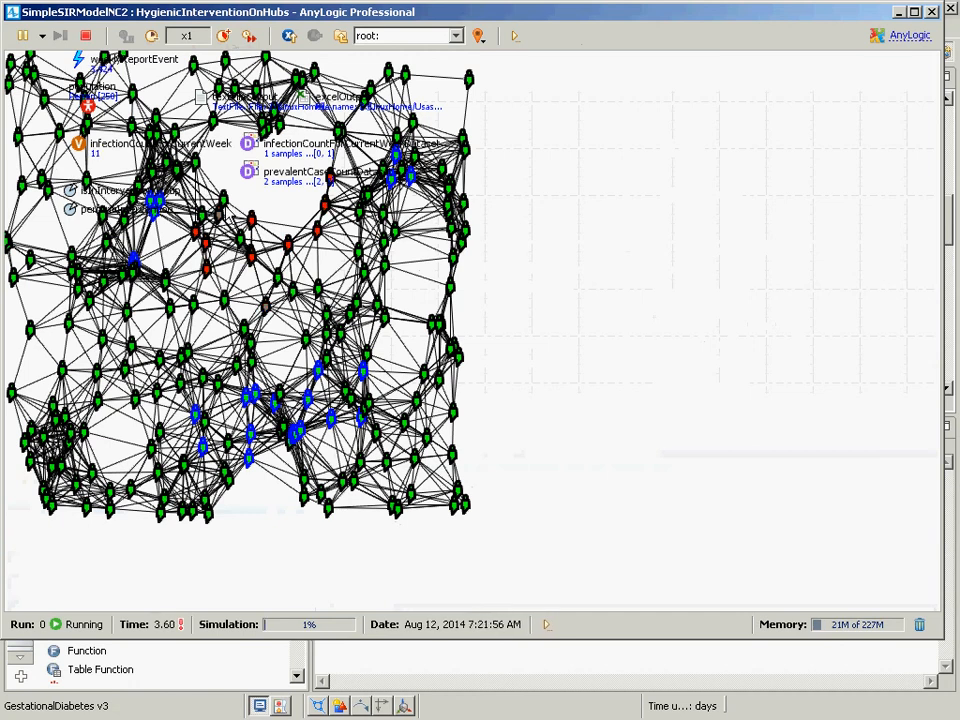
pyautogui.click(226, 36)
pyautogui.click(226, 36)
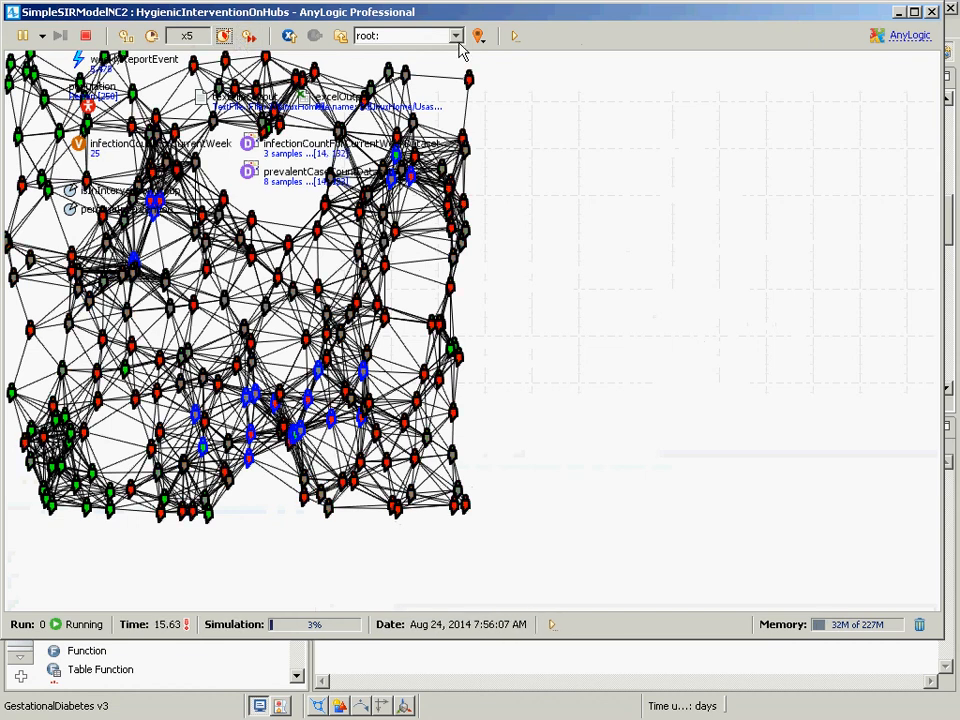
pyautogui.click(930, 13)
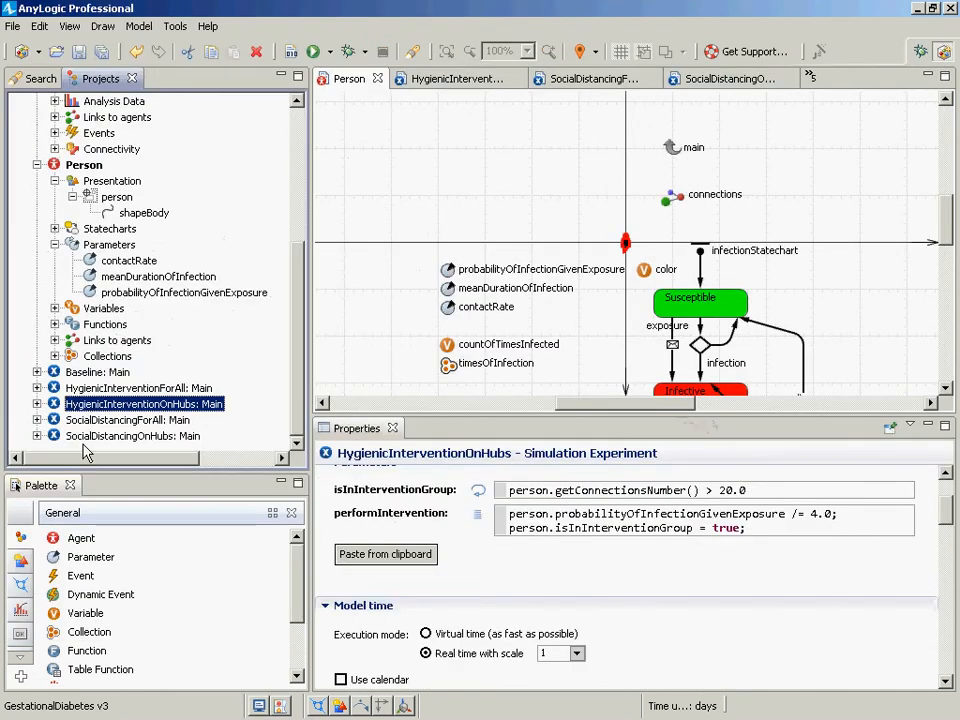
# Run the SocialDistancingOnHubs experiment, speeding it up to x10 to watch the outlined hubs, and close the simulation window.
pyautogui.click(132, 436)
pyautogui.rightClick(130, 432)
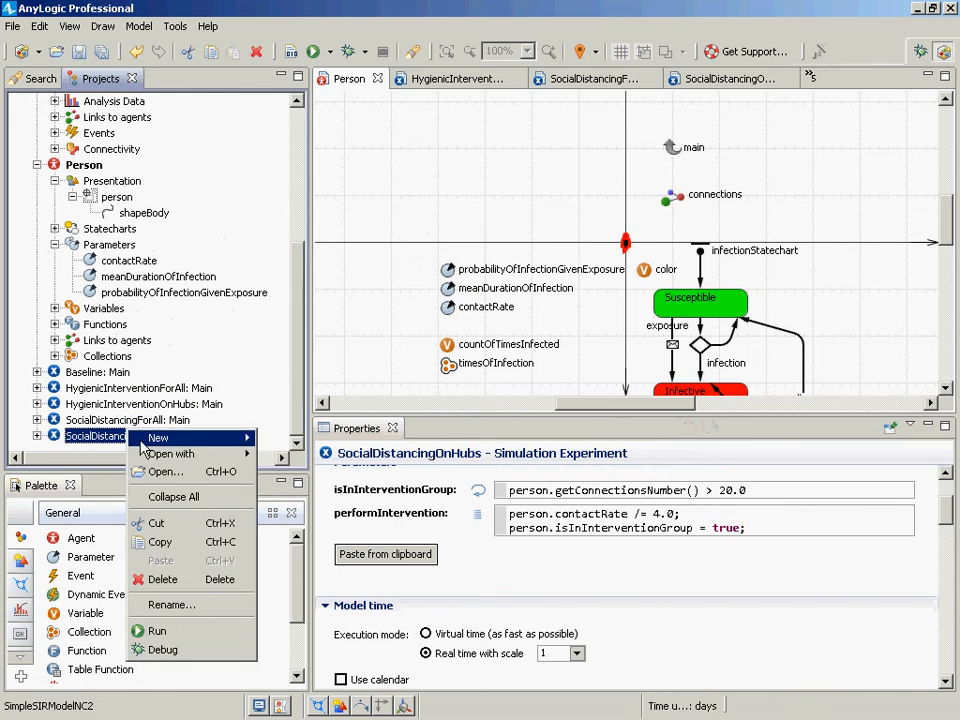
pyautogui.click(157, 631)
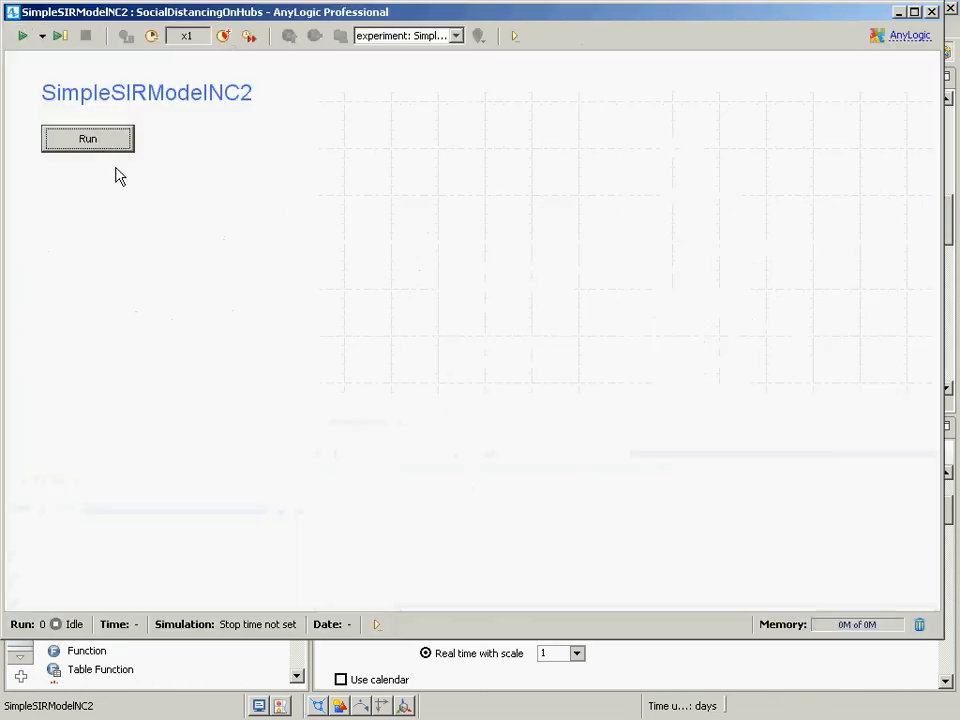
pyautogui.click(106, 139)
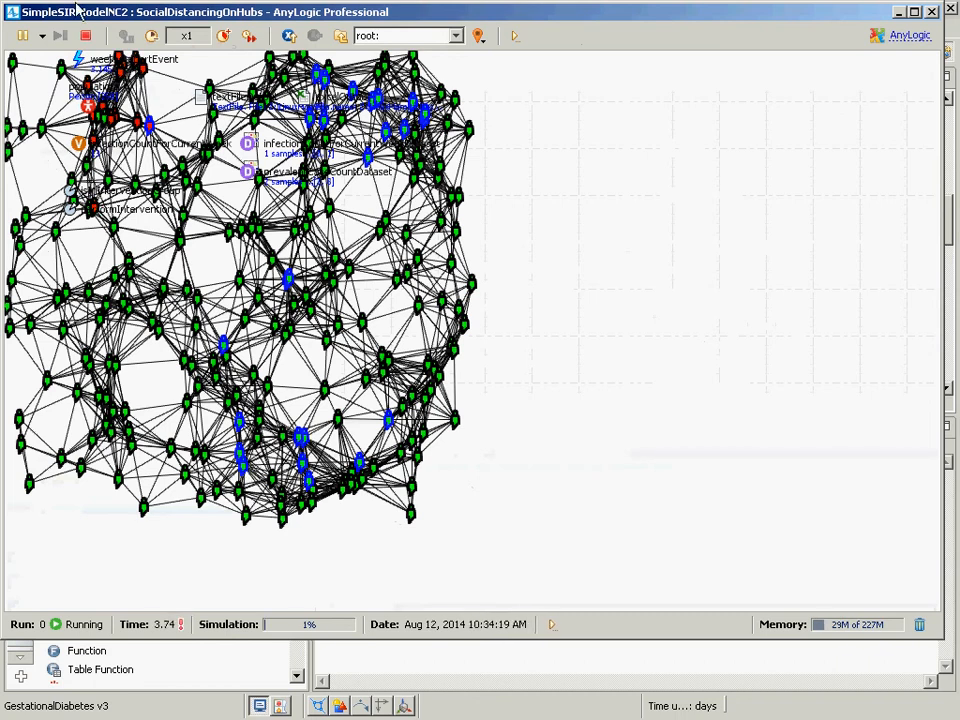
pyautogui.click(223, 35)
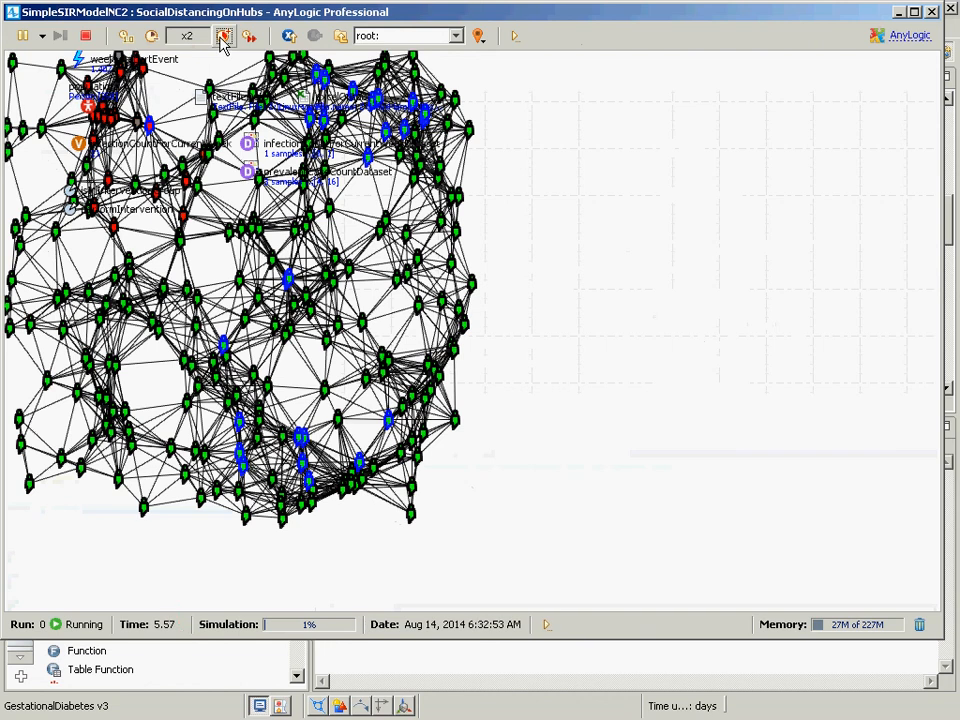
pyautogui.click(223, 35)
pyautogui.click(223, 35)
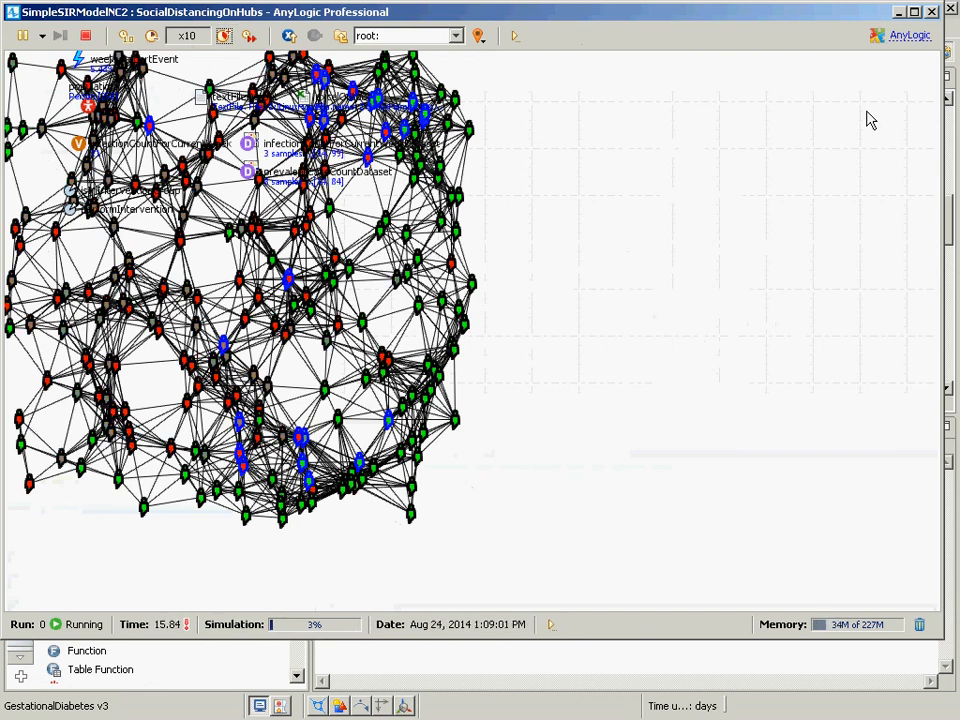
pyautogui.click(932, 12)
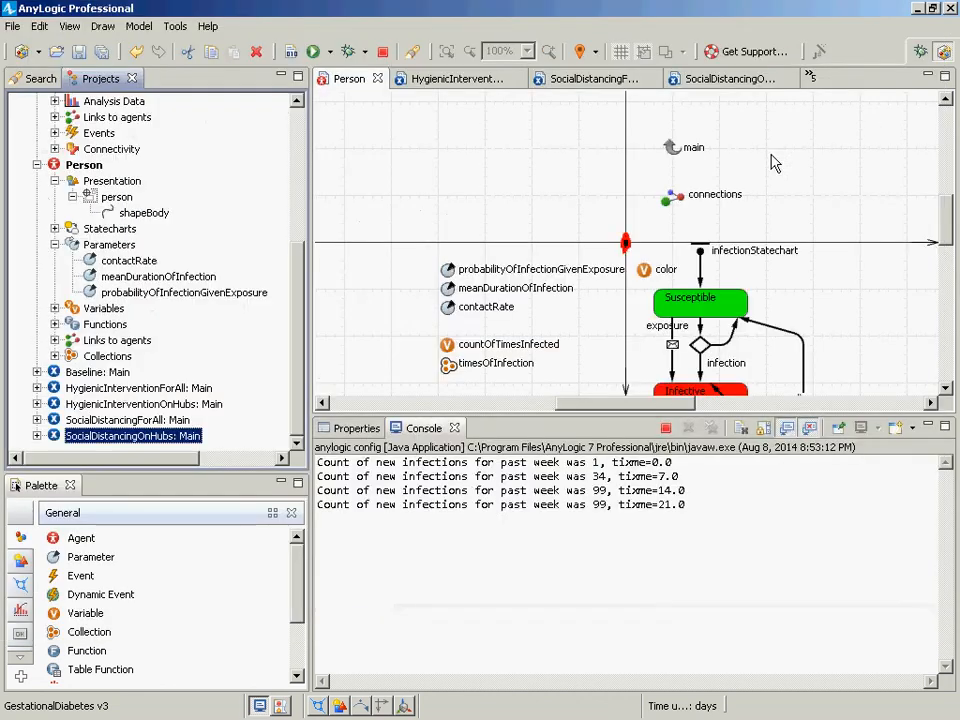
# Review the intervention parameter code of the SocialDistancingOnHubs, HygienicInterventionForAll and HygienicInterventionOnHubs experiments.
pyautogui.click(195, 432)
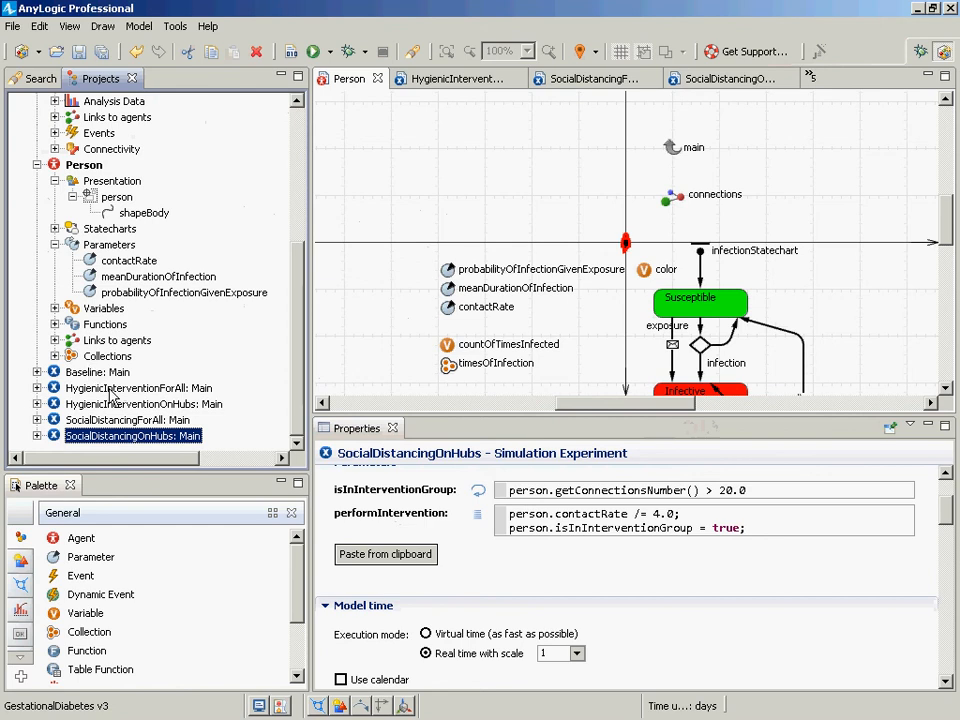
pyautogui.click(95, 388)
pyautogui.click(95, 404)
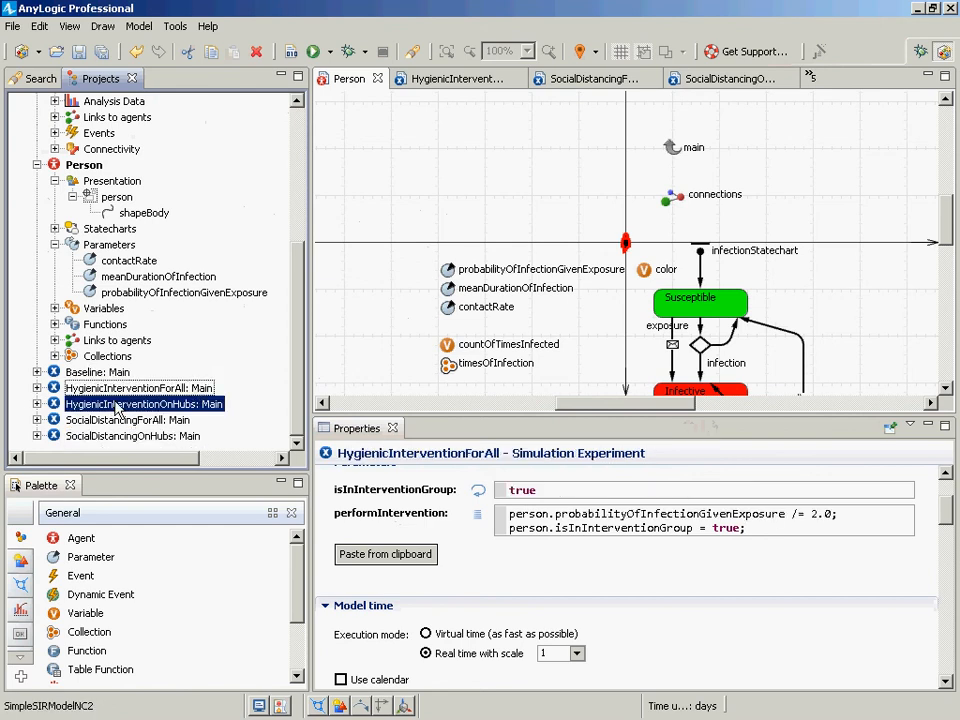
pyautogui.click(590, 535)
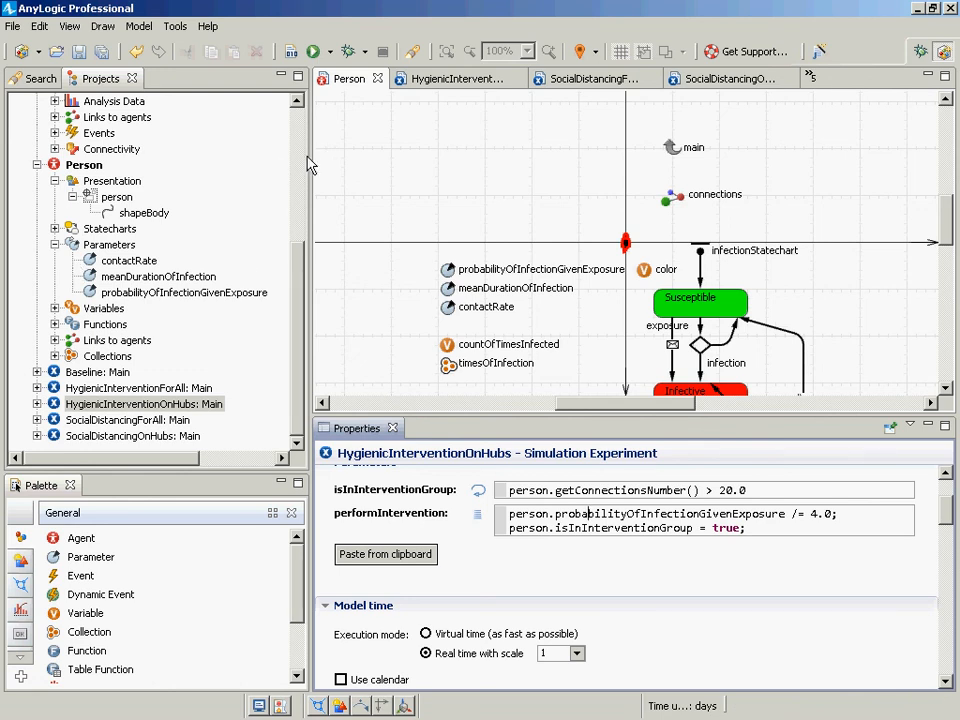
# Examine the parameter arguments of isInInterventionGroup and performIntervention under Main in SimpleSIRModelNC2.
pyautogui.click(192, 189)
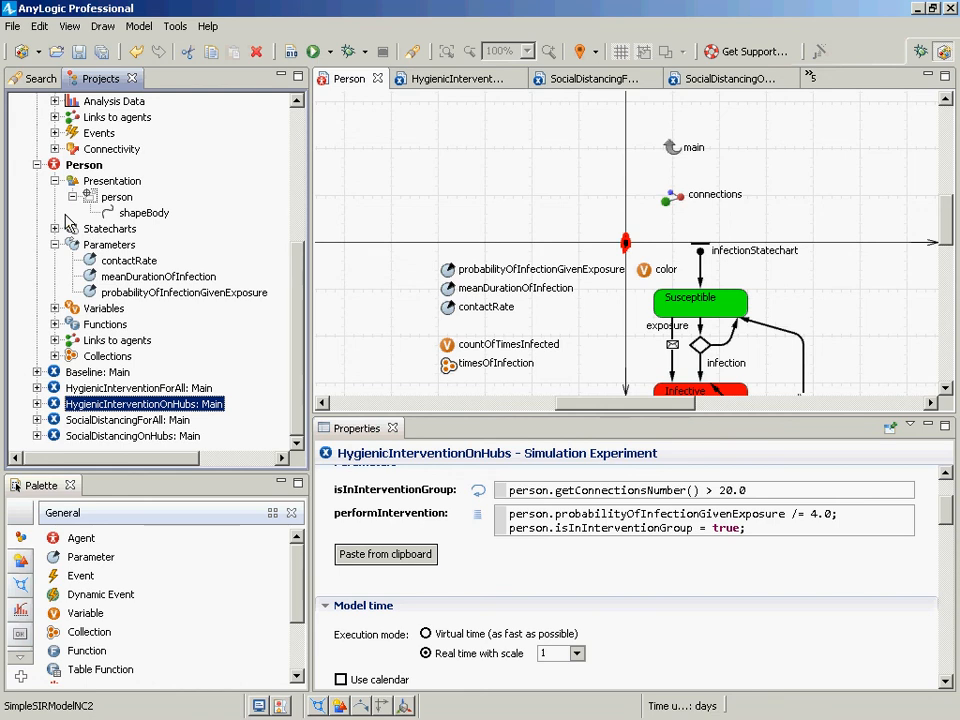
pyautogui.scroll(3, 52, 236)
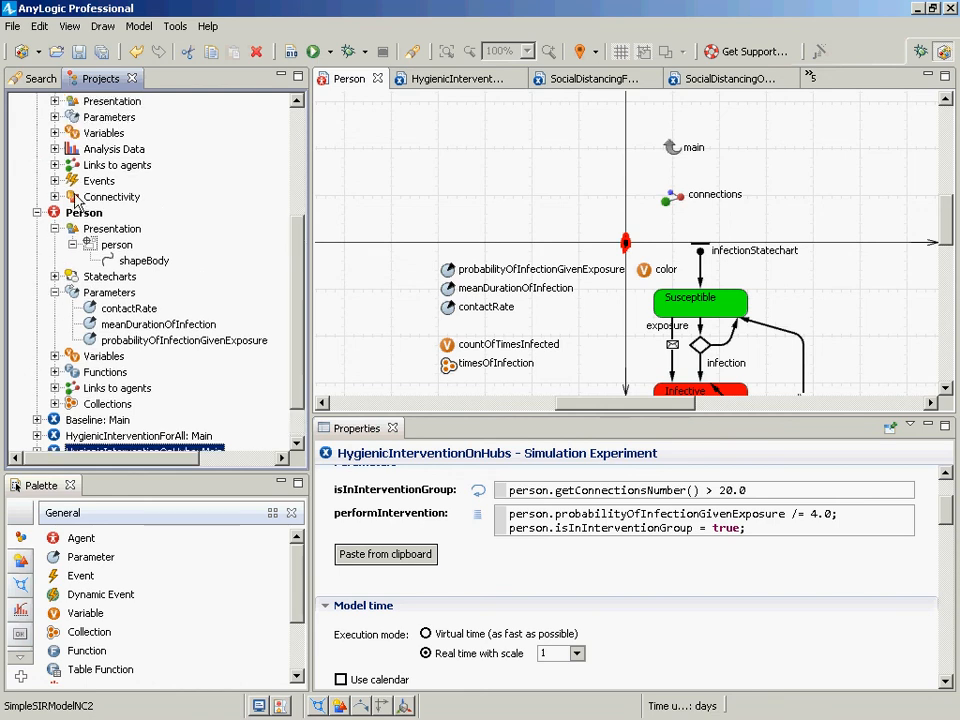
pyautogui.click(55, 213)
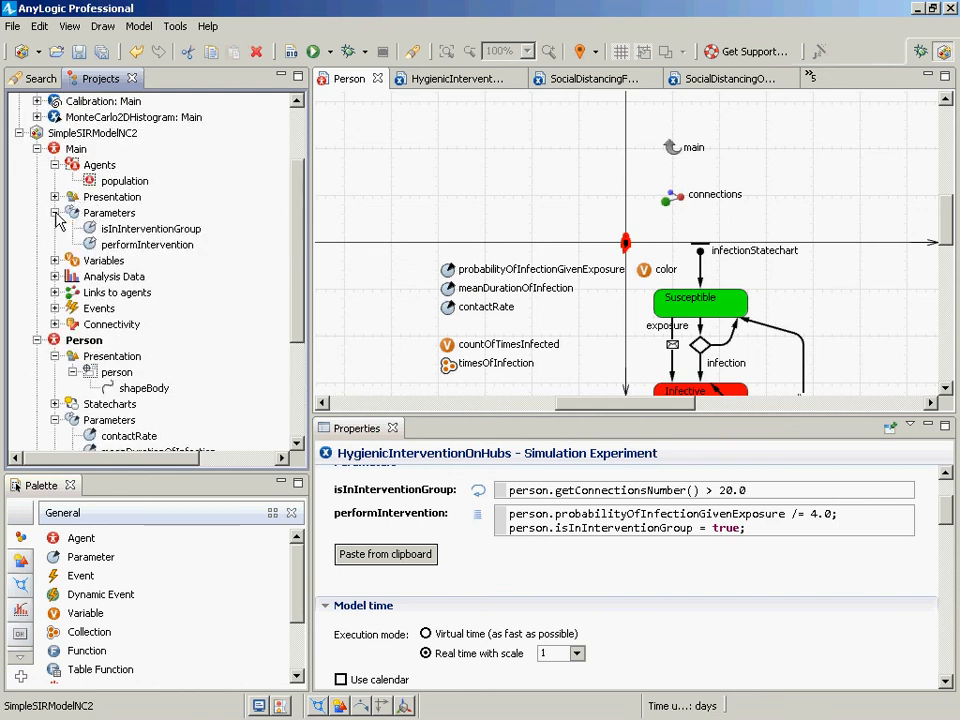
pyautogui.click(128, 229)
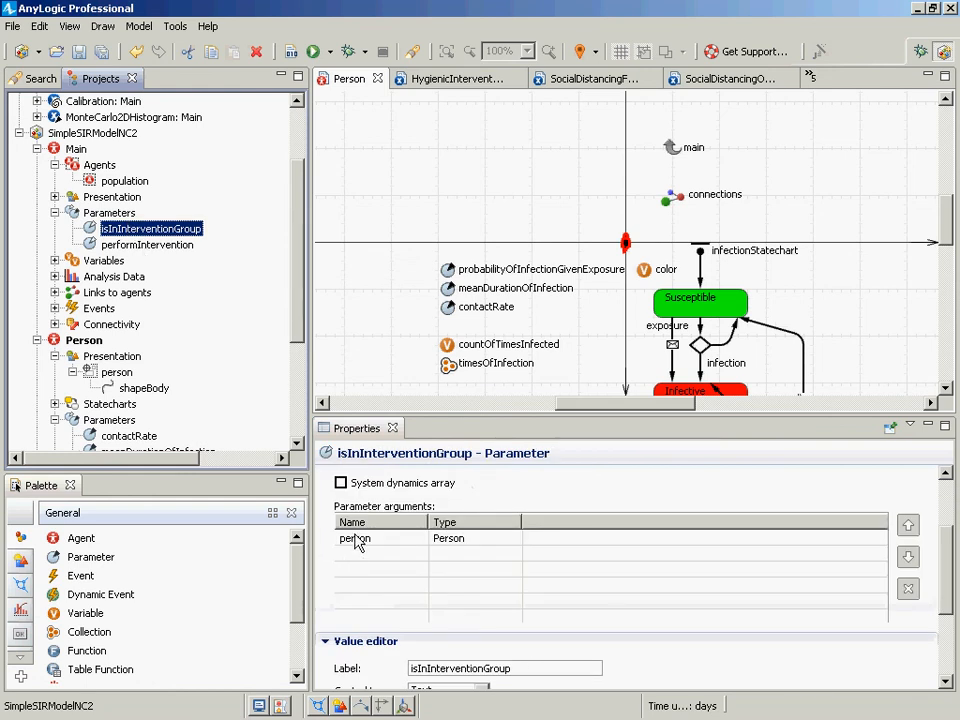
pyautogui.scroll(-2, 448, 579)
pyautogui.scroll(3, 630, 512)
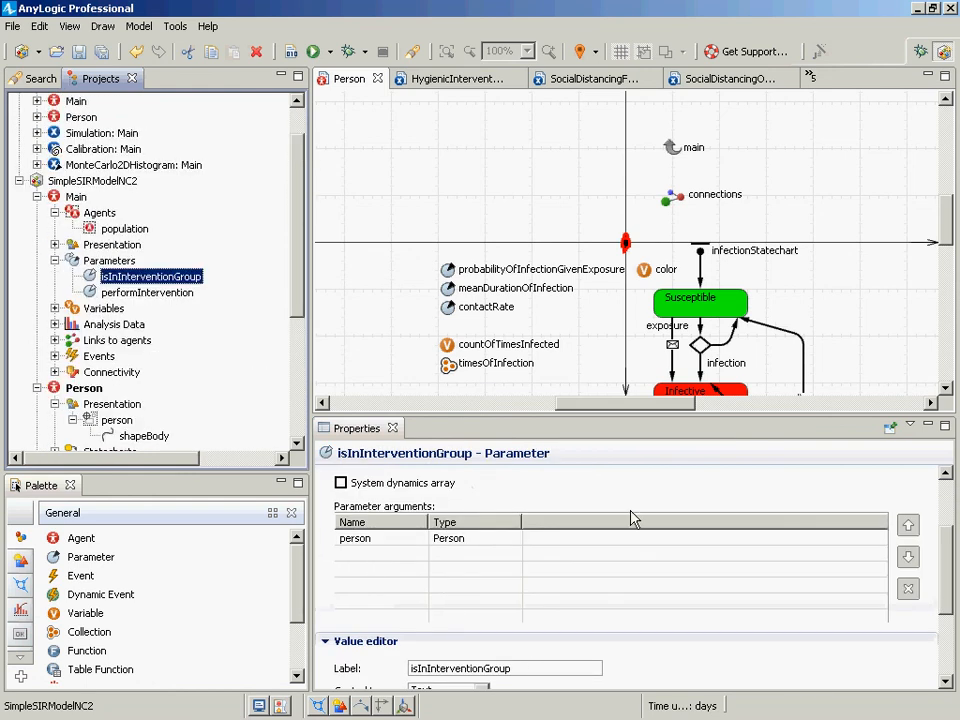
pyautogui.click(679, 495)
pyautogui.scroll(-2, 678, 500)
pyautogui.scroll(2, 439, 565)
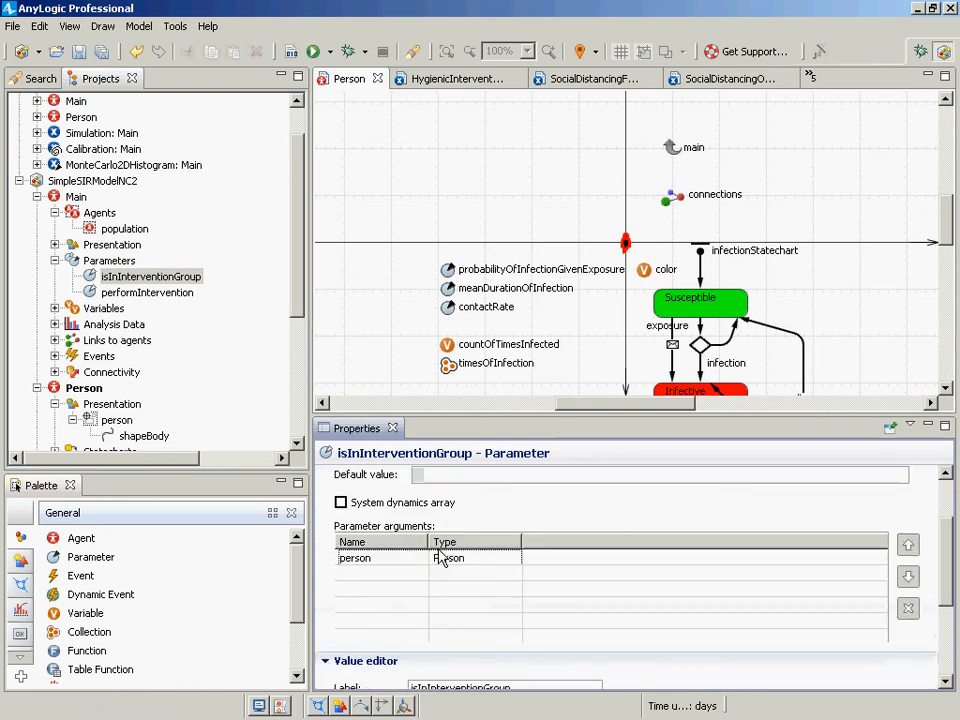
pyautogui.click(97, 293)
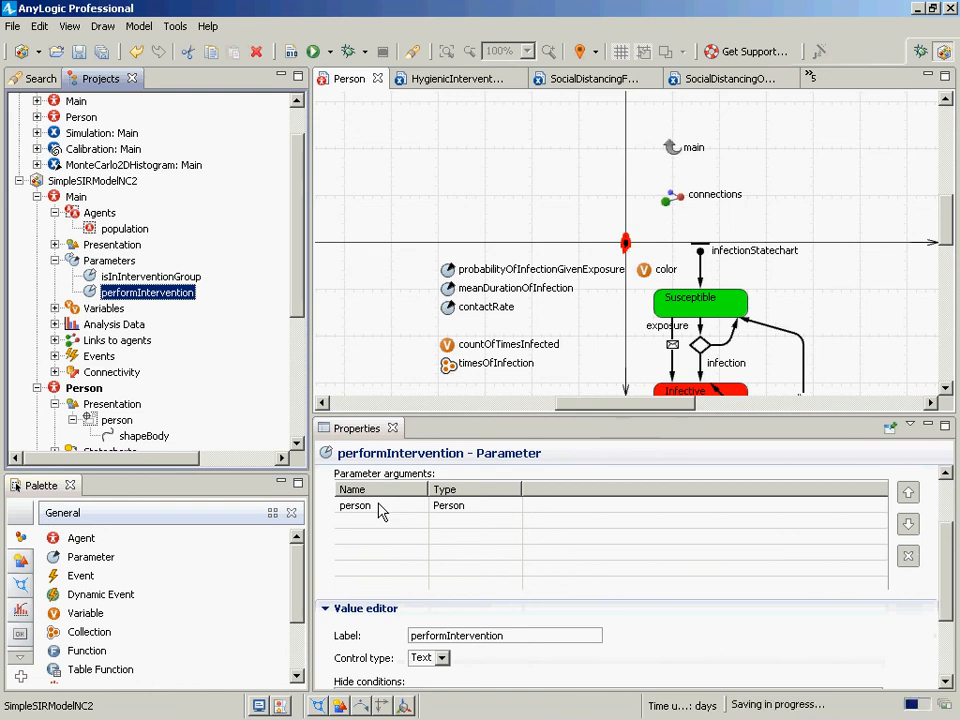
pyautogui.hotkey('alt', 'Tab')
pyautogui.hotkey('alt', 'Tab')
pyautogui.press('Down')
pyautogui.press('Down')
pyautogui.press('Down')
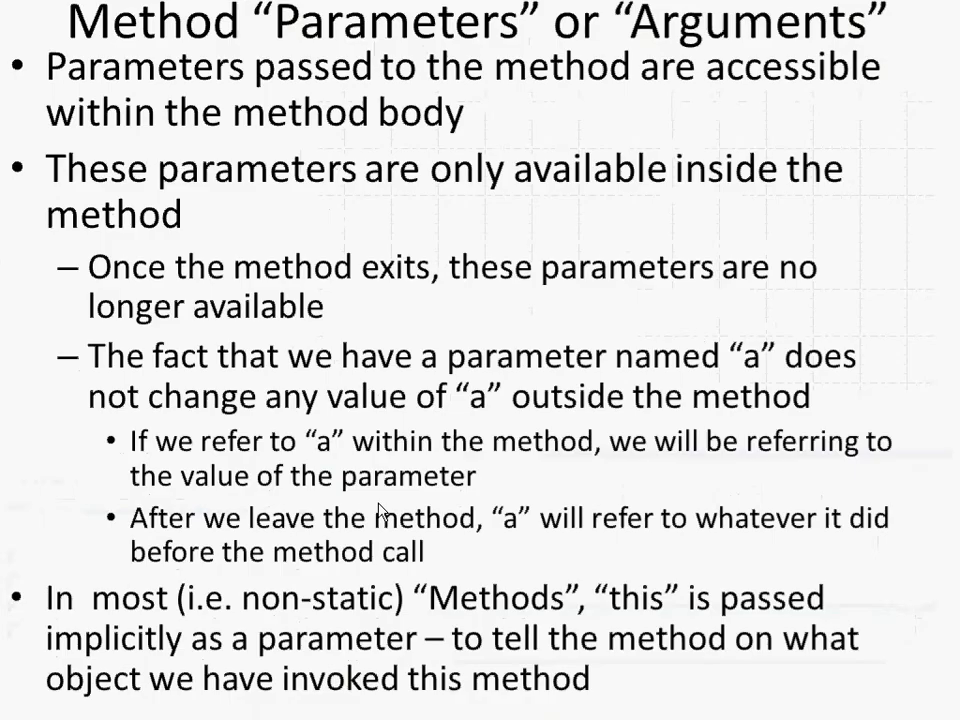
pyautogui.press('Down')
pyautogui.press('Down')
pyautogui.press('Down')
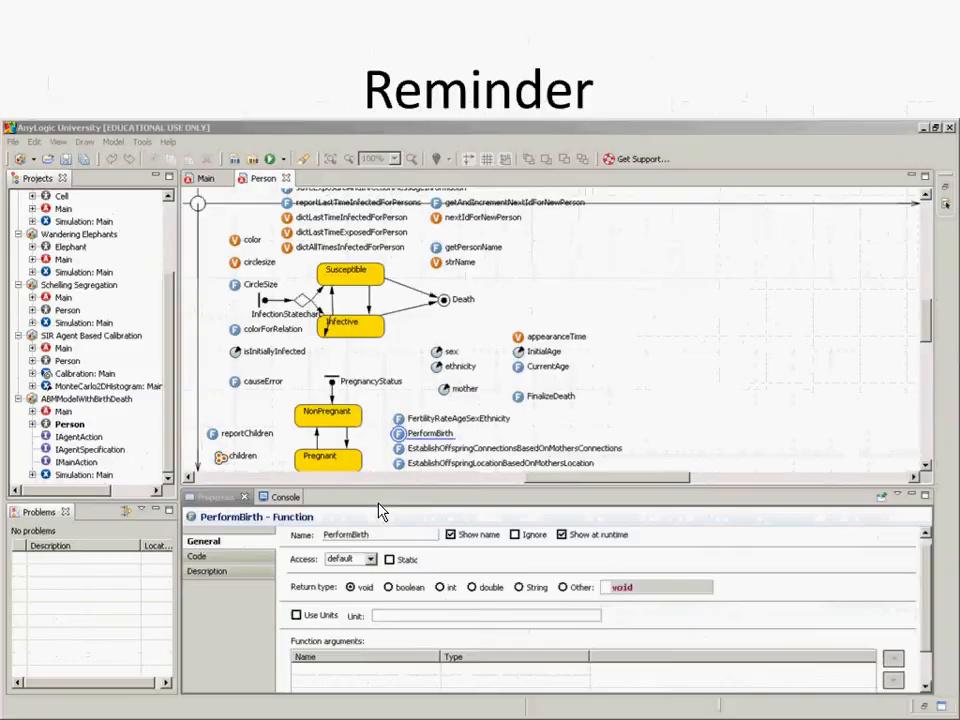
pyautogui.press('Up')
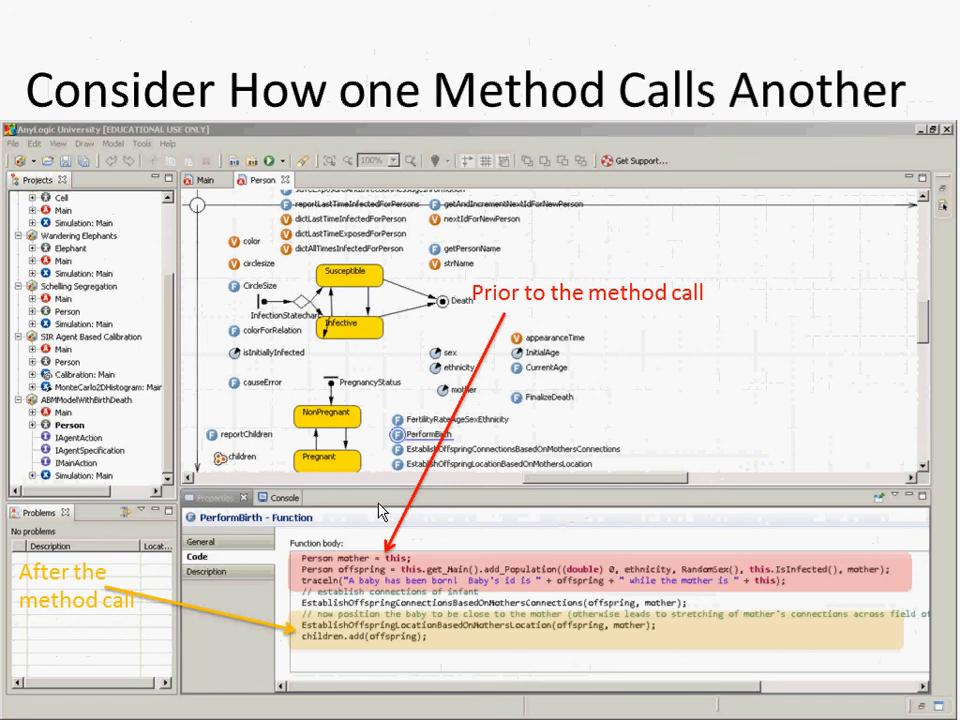
pyautogui.press('Up')
pyautogui.press('Down')
pyautogui.press('Up')
pyautogui.press('Up')
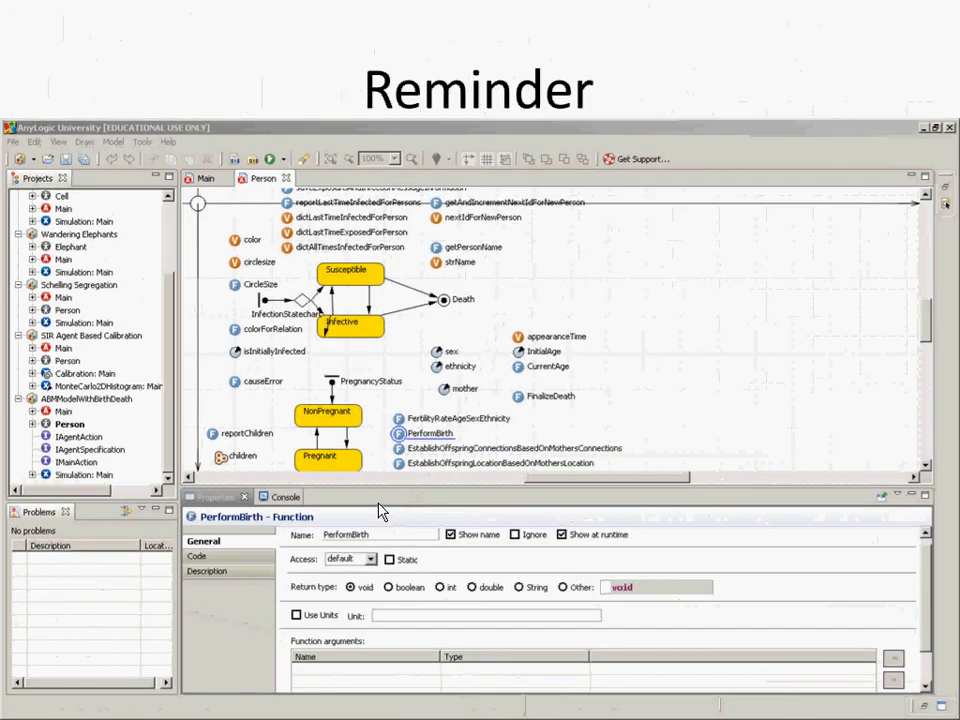
pyautogui.press('Up')
pyautogui.press('Down')
# Switch to AnyLogic, expand ABMModelWithBirthDeath in the project tree and look through its Main, Person and predicate classes.
pyautogui.hotkey('alt', 'Tab')
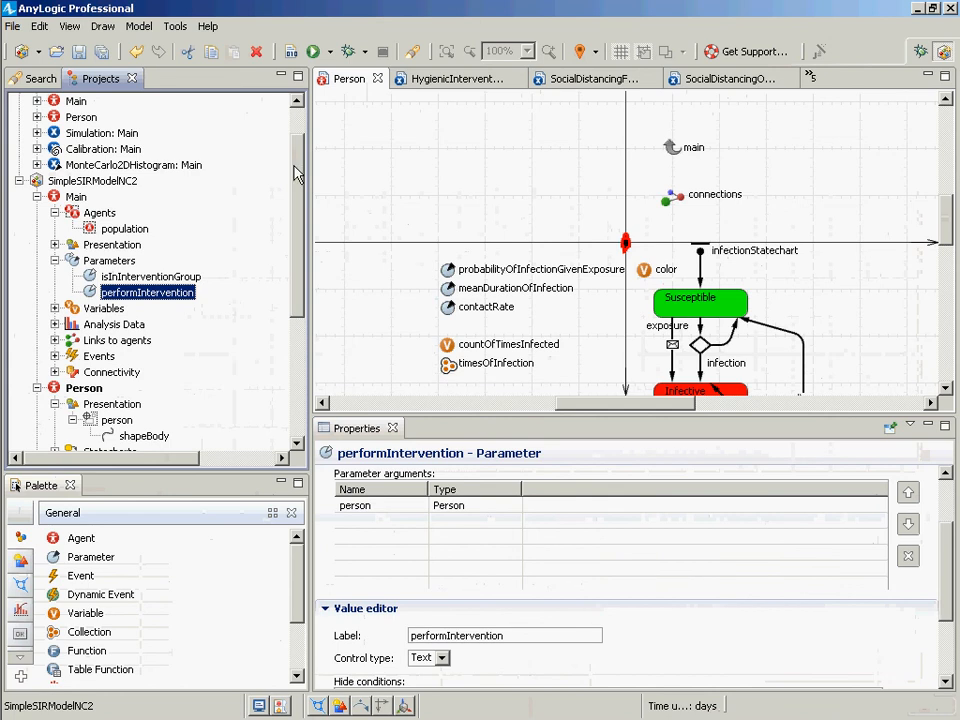
pyautogui.moveTo(295, 167); pyautogui.dragTo(299, 135)
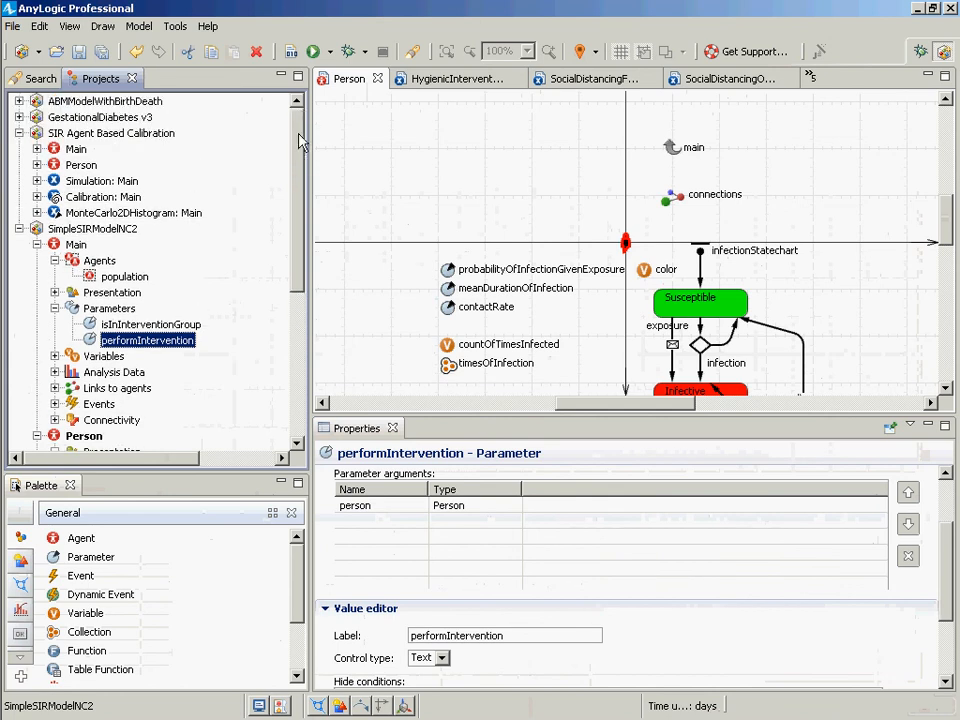
pyautogui.click(19, 101)
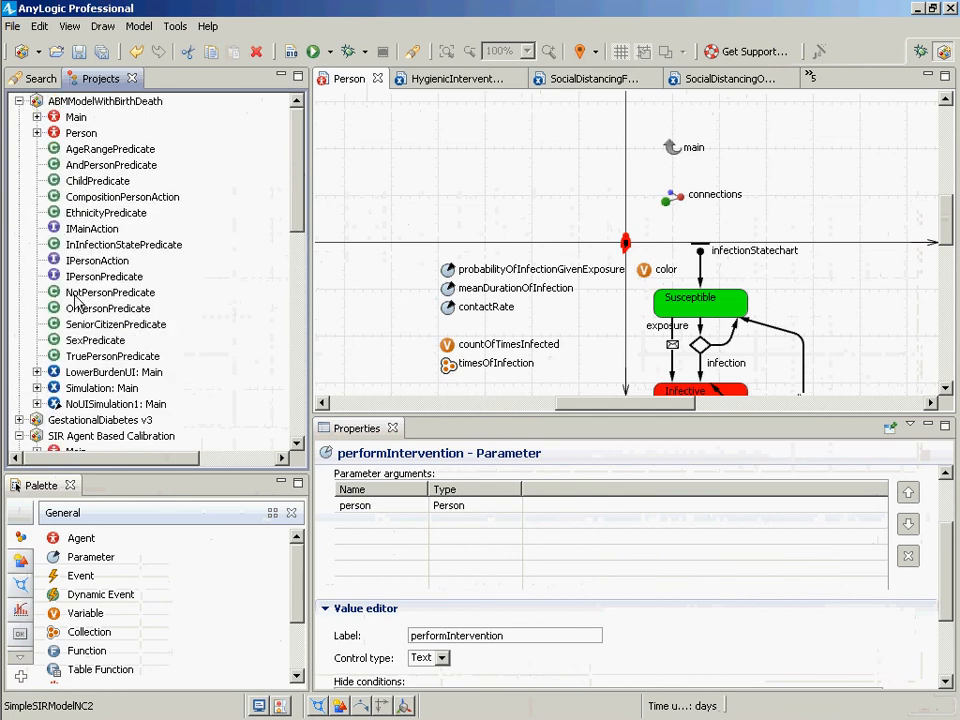
pyautogui.click(37, 117)
pyautogui.click(37, 261)
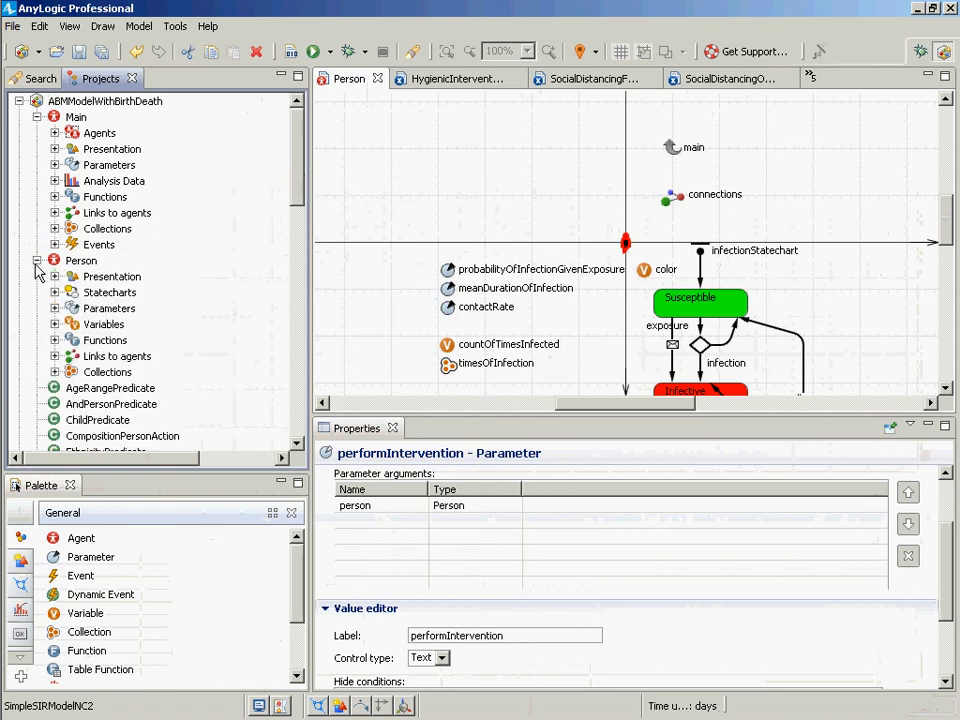
pyautogui.click(38, 261)
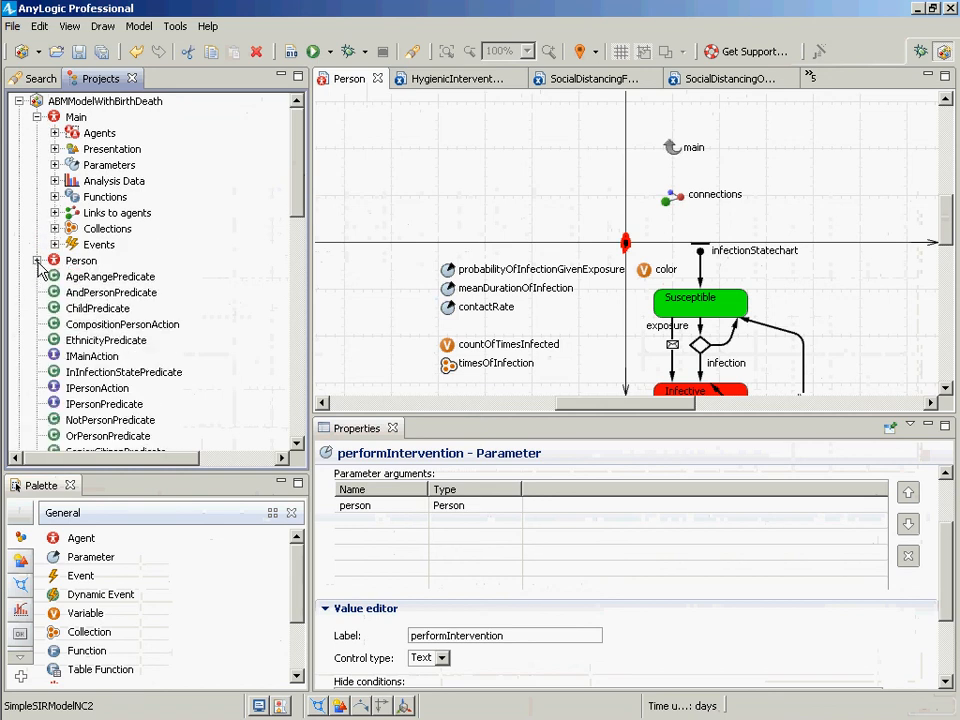
pyautogui.scroll(-5, 72, 390)
pyautogui.scroll(5, 75, 330)
pyautogui.scroll(-4, 40, 240)
pyautogui.scroll(2, 30, 190)
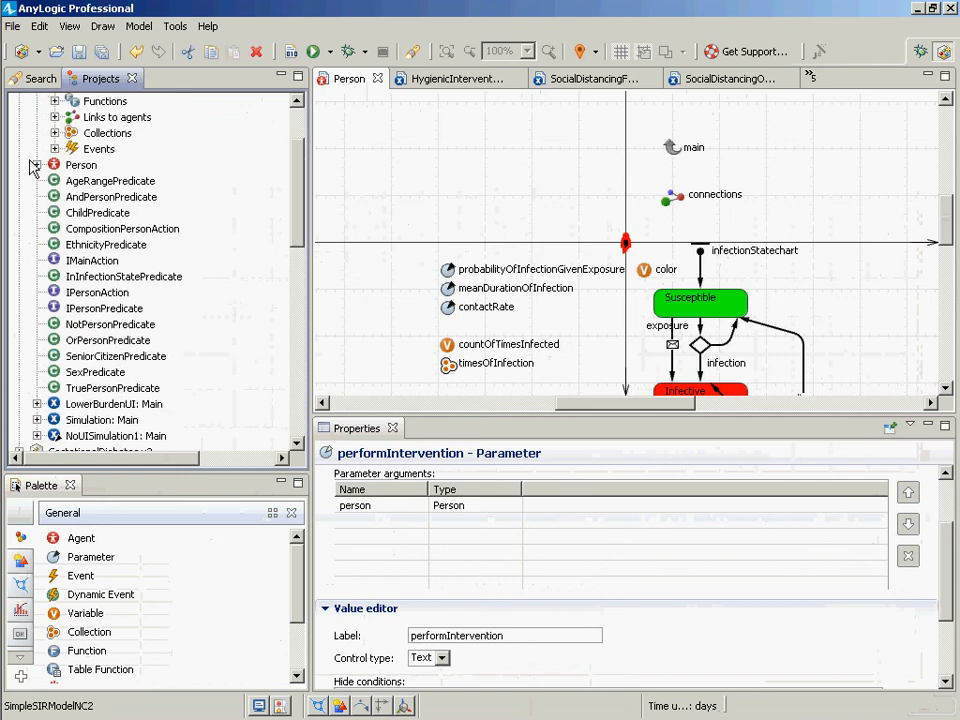
# Open Person's PerformBirth function in ABMModelWithBirthDeath and enlarge its properties area to read the whole function body.
pyautogui.click(36, 166)
pyautogui.click(54, 245)
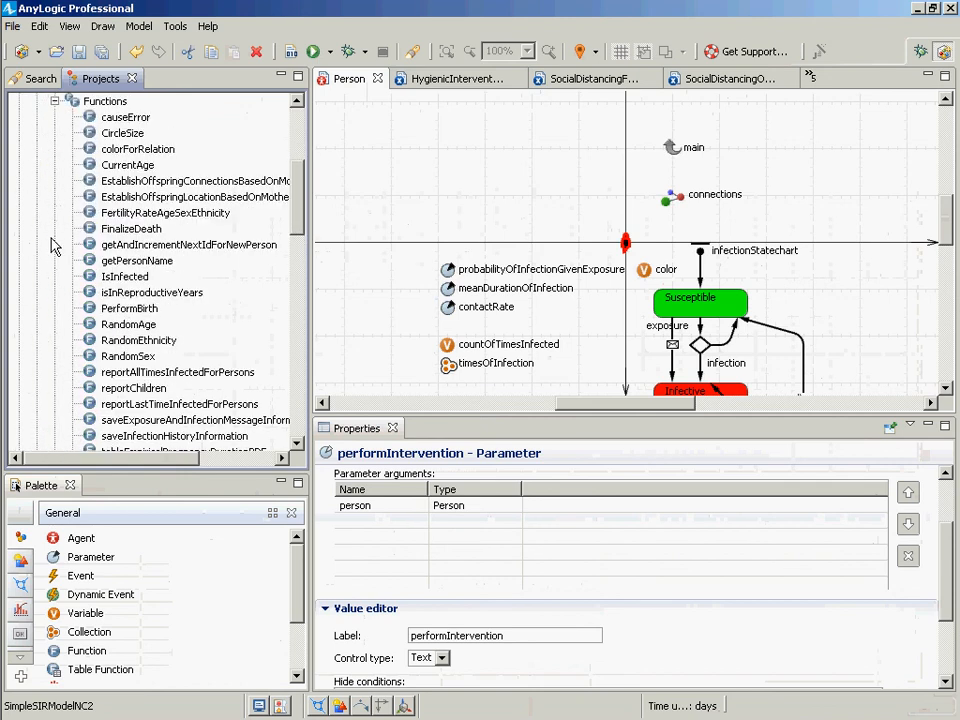
pyautogui.scroll(-2, 110, 230)
pyautogui.click(118, 213)
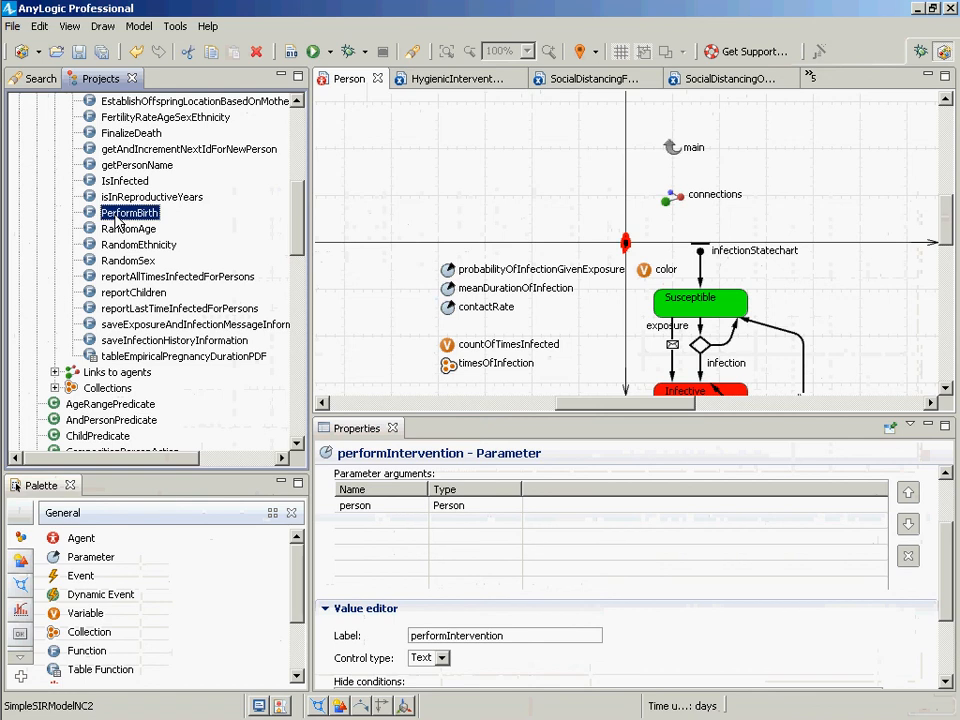
pyautogui.doubleClick(117, 214)
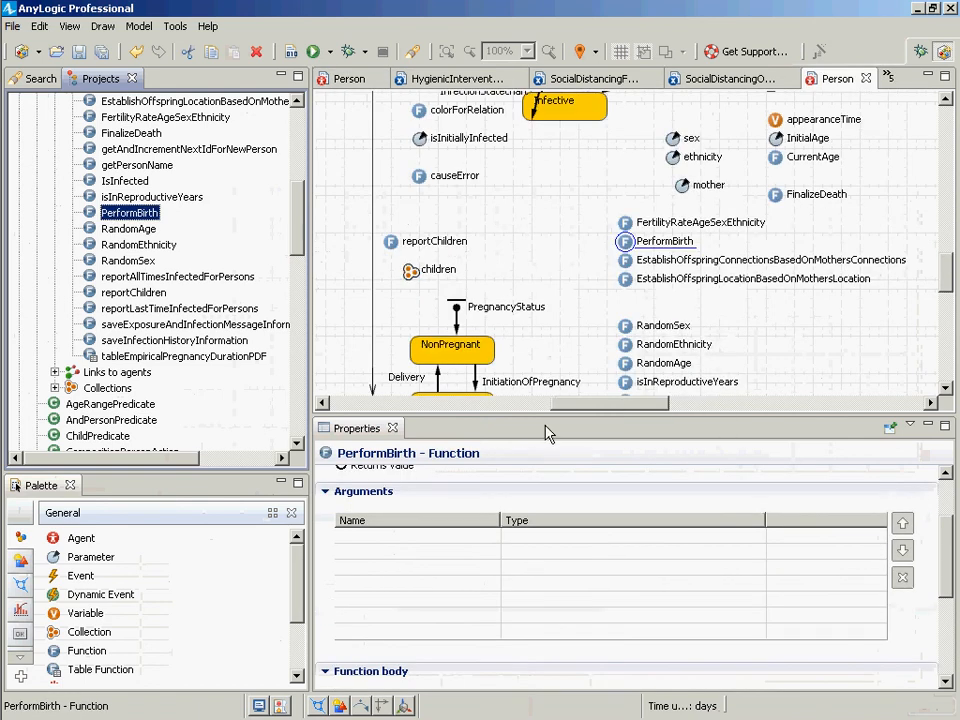
pyautogui.moveTo(537, 425); pyautogui.dragTo(465, 128)
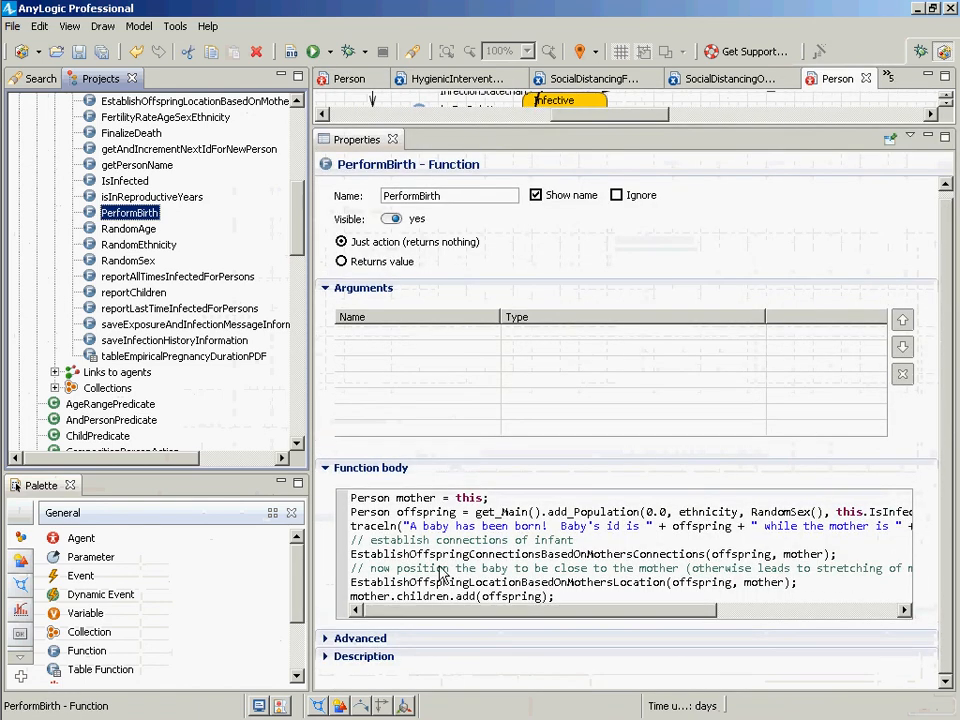
pyautogui.hotkey('alt', 'Tab')
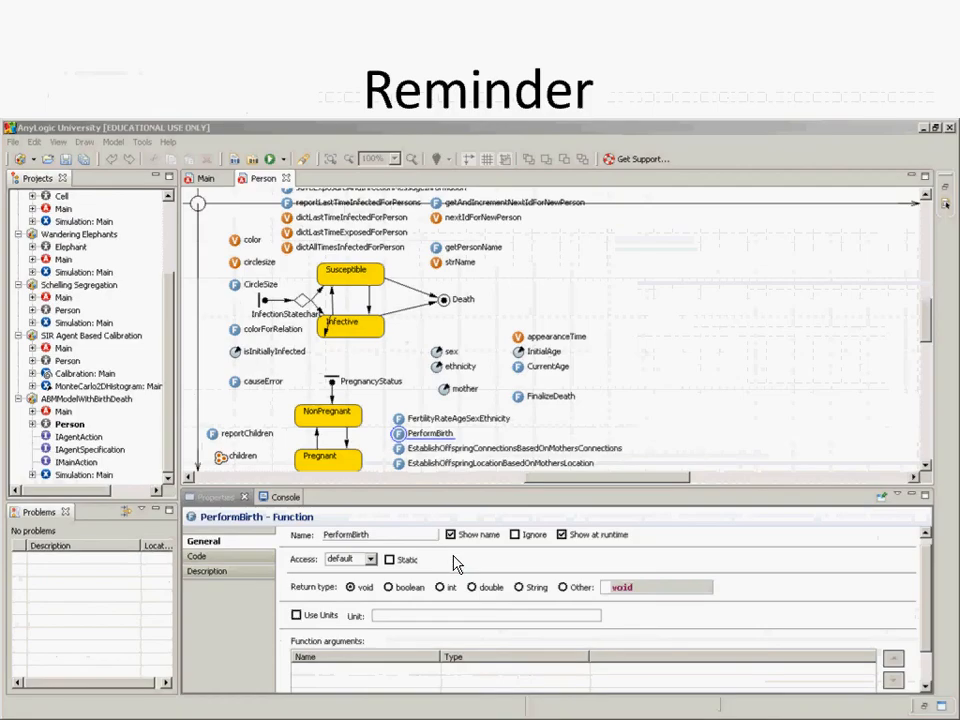
pyautogui.click(453, 563)
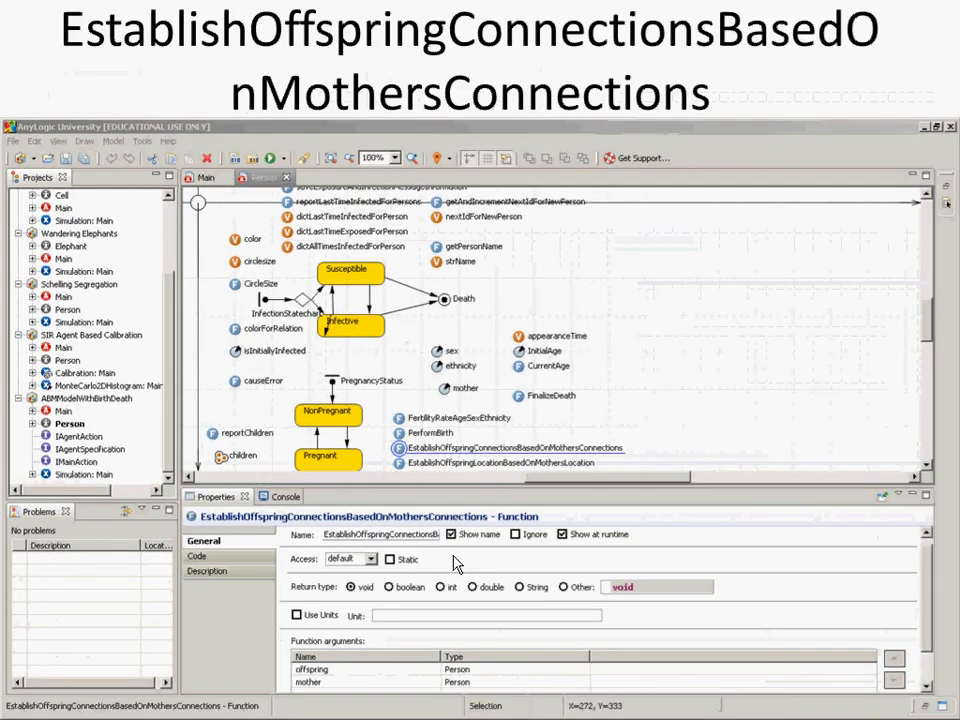
pyautogui.press('Left')
pyautogui.click(453, 563)
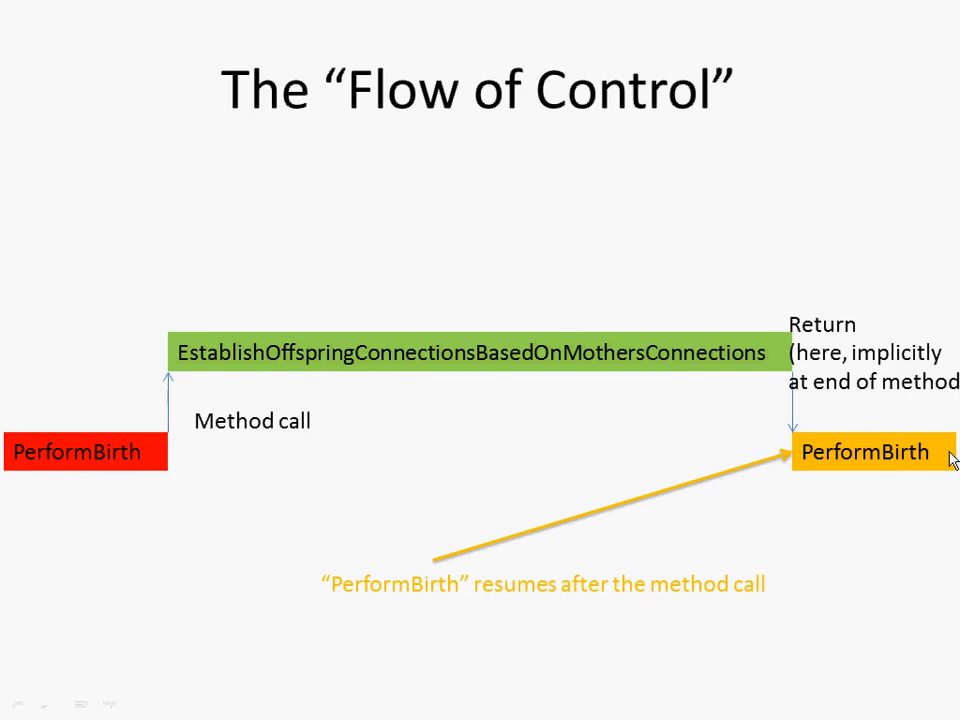
pyautogui.hotkey('alt', 'Tab')
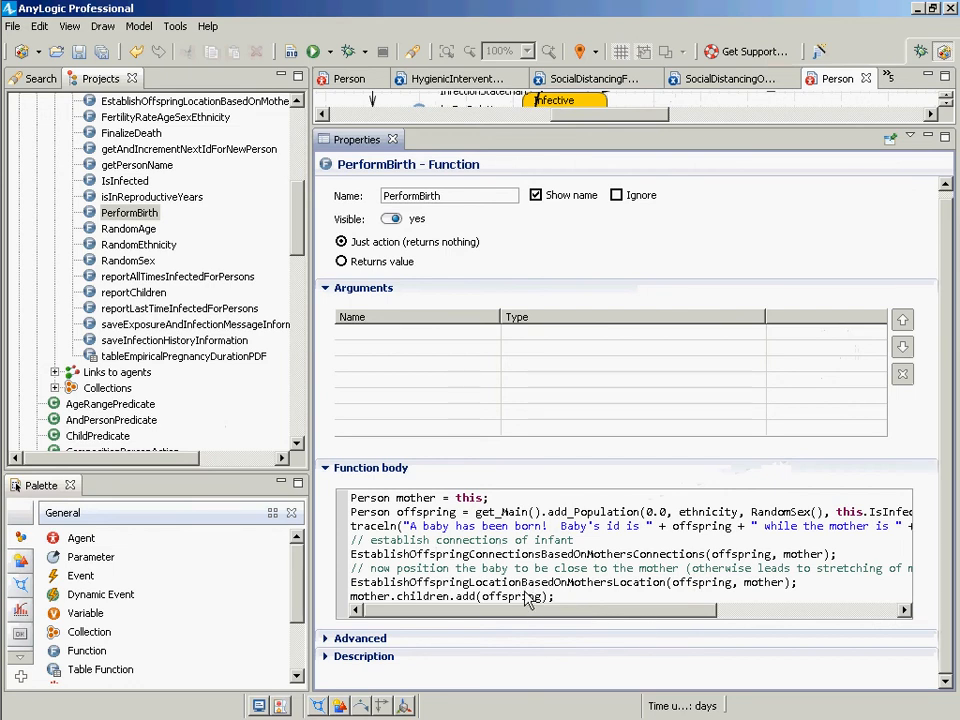
pyautogui.hotkey('alt', 'Tab')
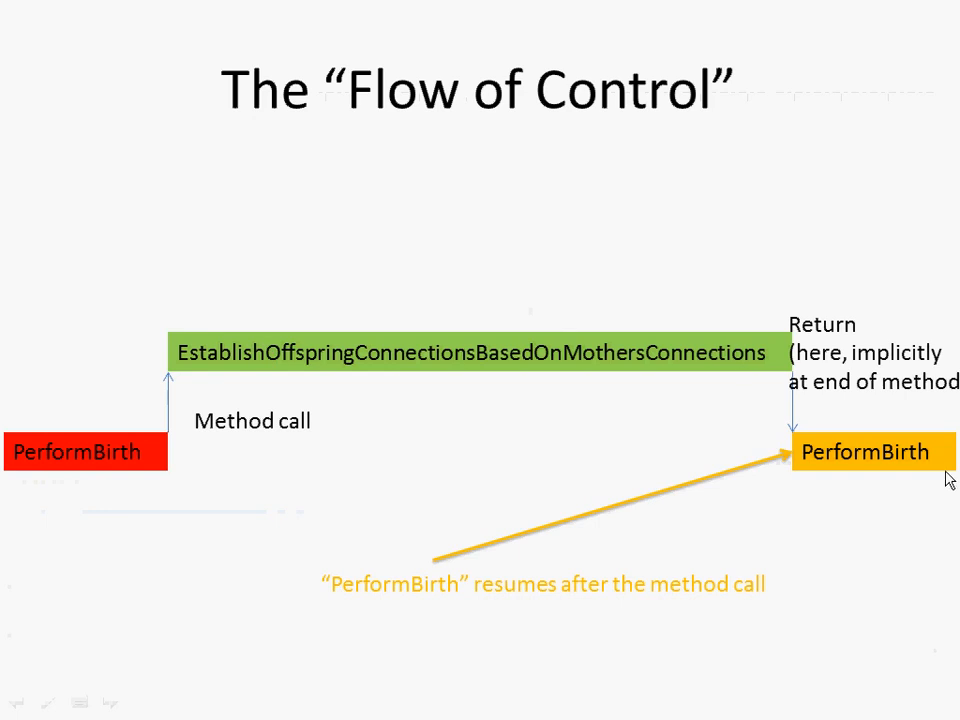
pyautogui.hotkey('alt', 'Tab')
pyautogui.press('Right')
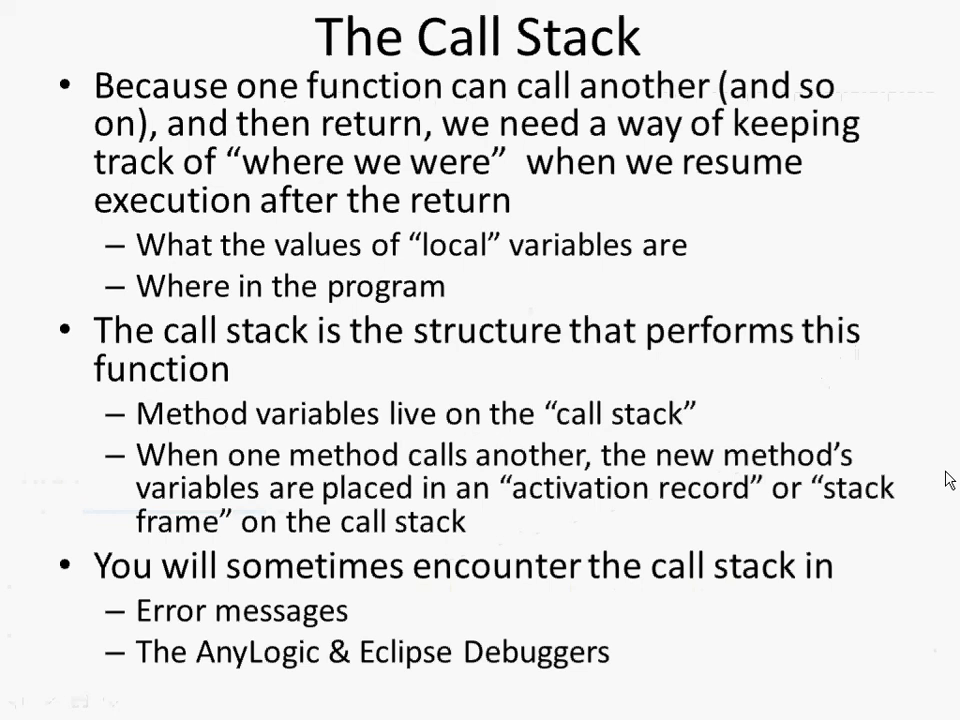
pyautogui.press('Right')
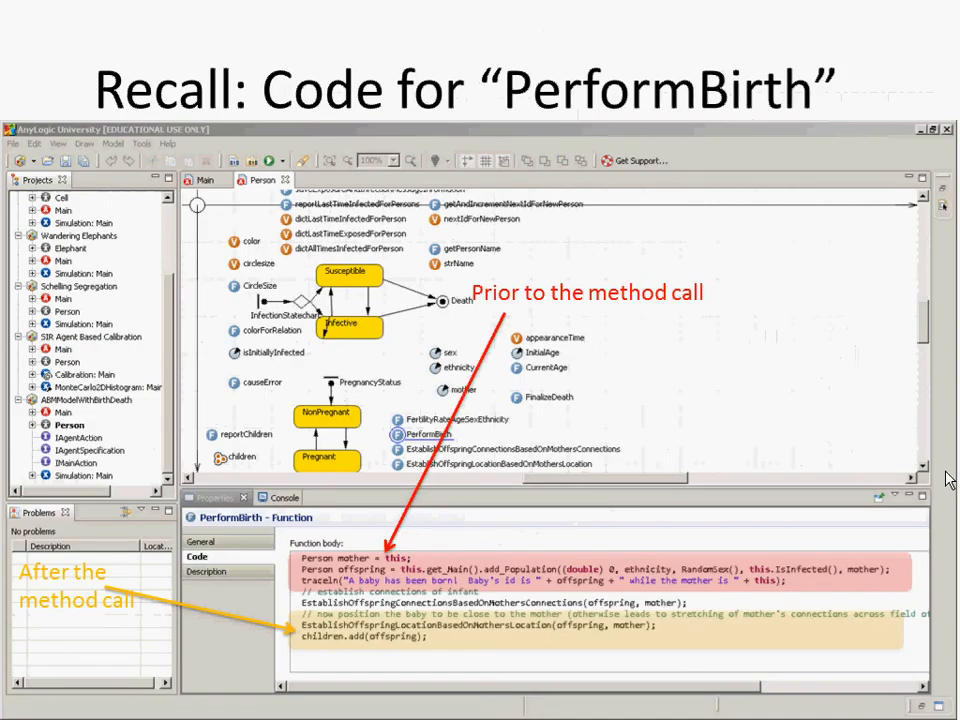
pyautogui.press('Right')
pyautogui.press('Left')
pyautogui.press('Right')
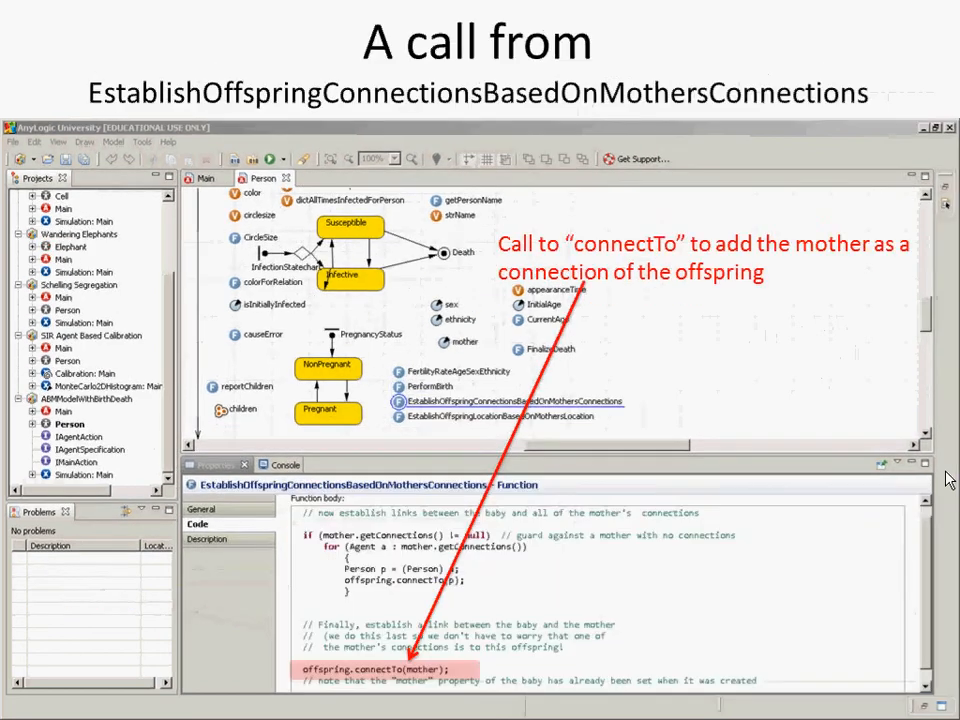
pyautogui.press('Right')
pyautogui.press('Right')
pyautogui.press('Left')
pyautogui.press('Left')
pyautogui.press('Right')
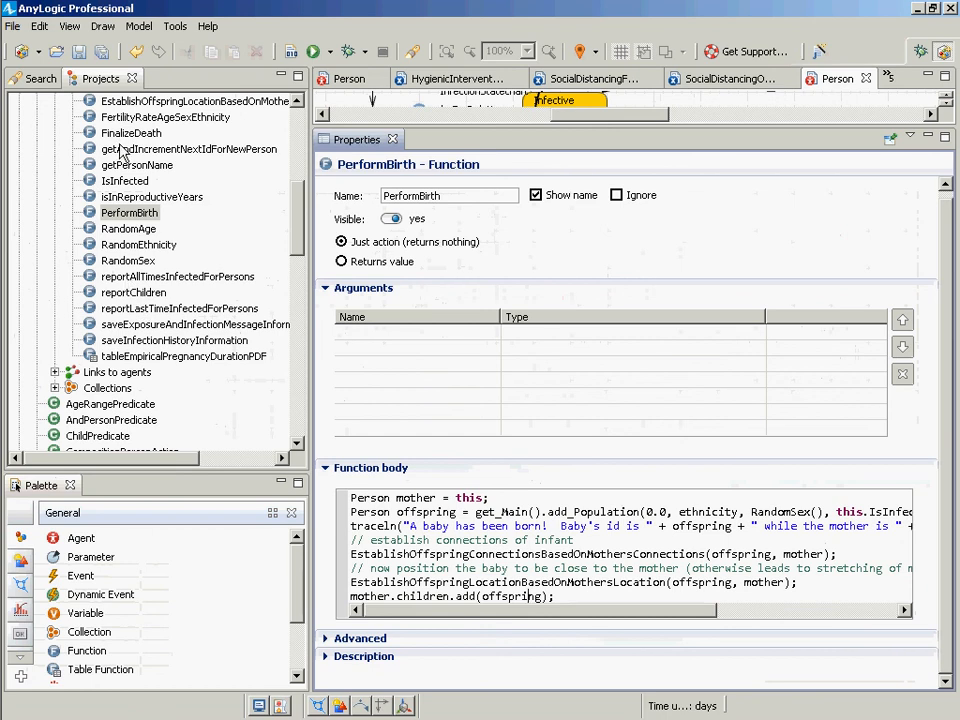
# Declare "Person causeproblem = null;" below the two double declarations in the body of EstablishOffspringLocationBasedOnMothersLocation.
pyautogui.click(129, 102)
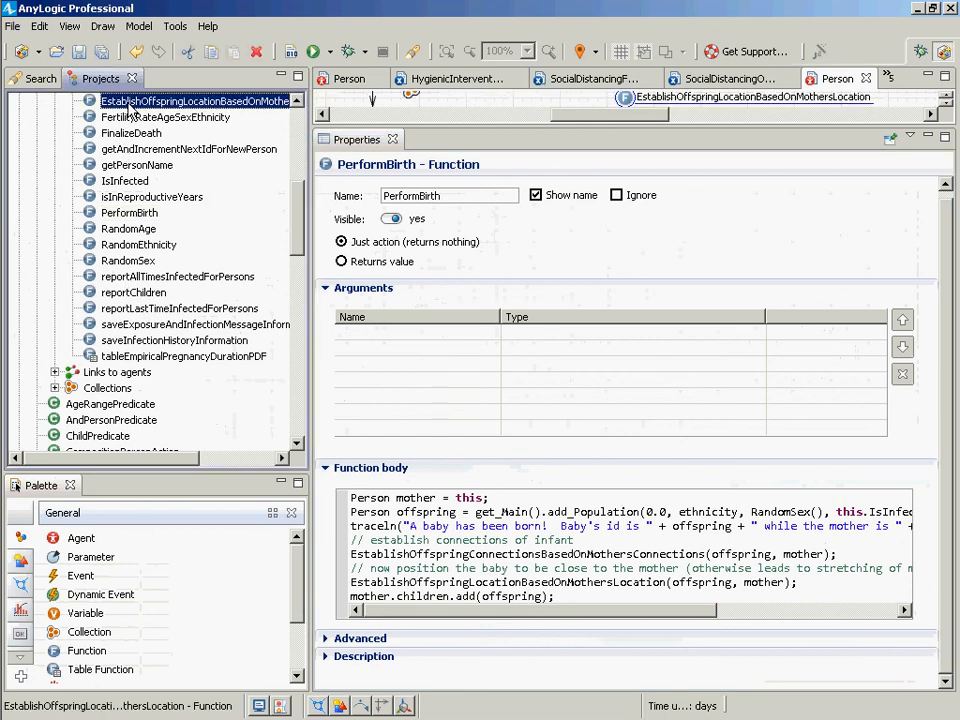
pyautogui.rightClick(129, 108)
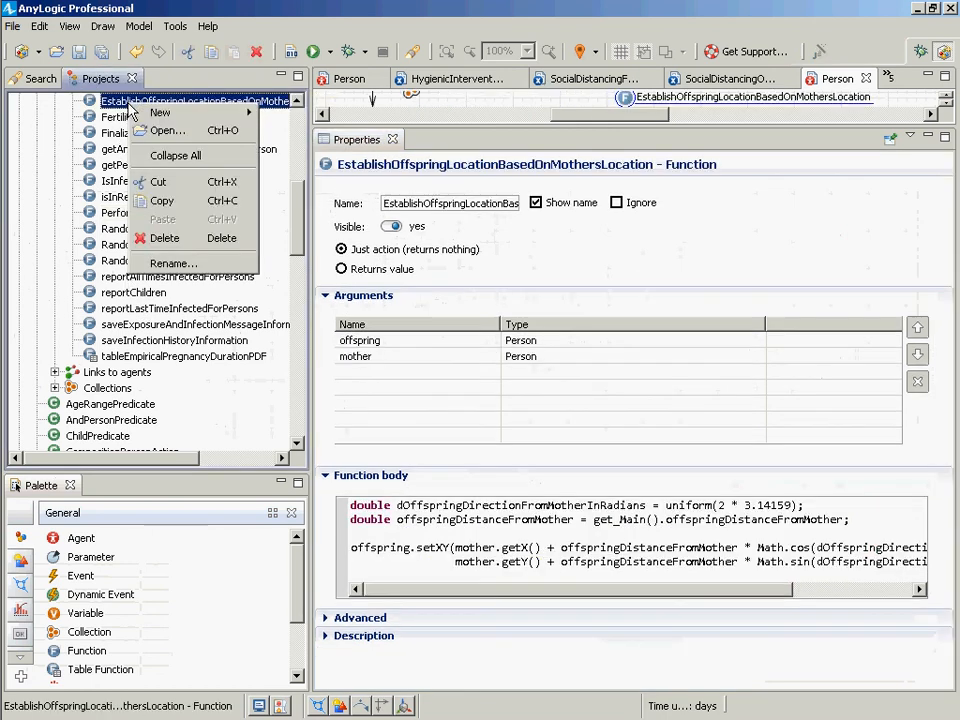
pyautogui.press('Escape')
pyautogui.click(378, 537)
pyautogui.press('Return')
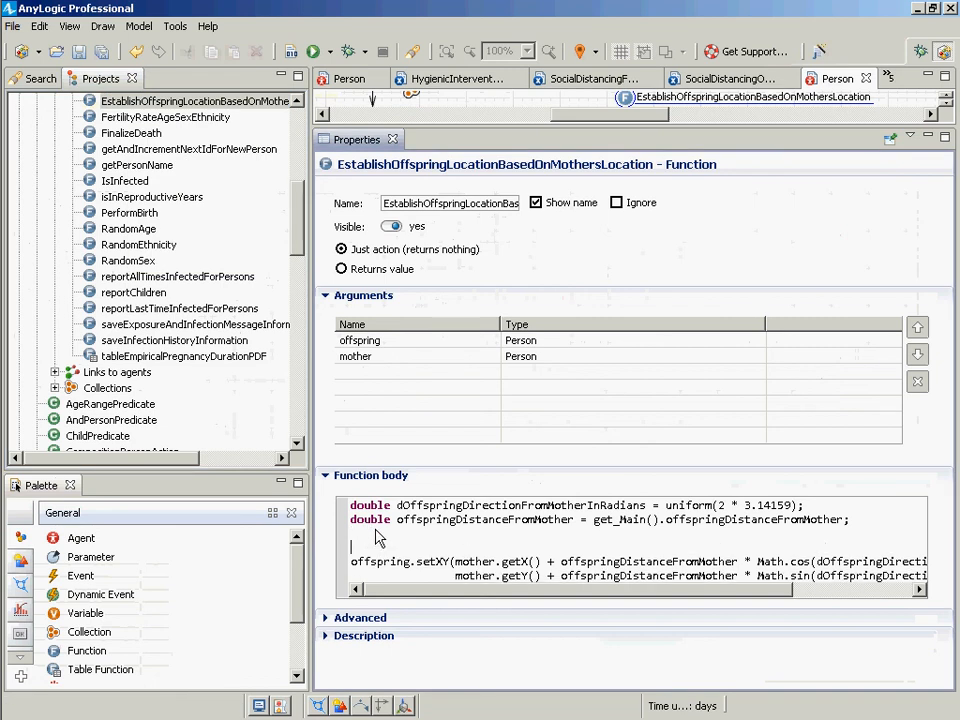
pyautogui.write('Person ')
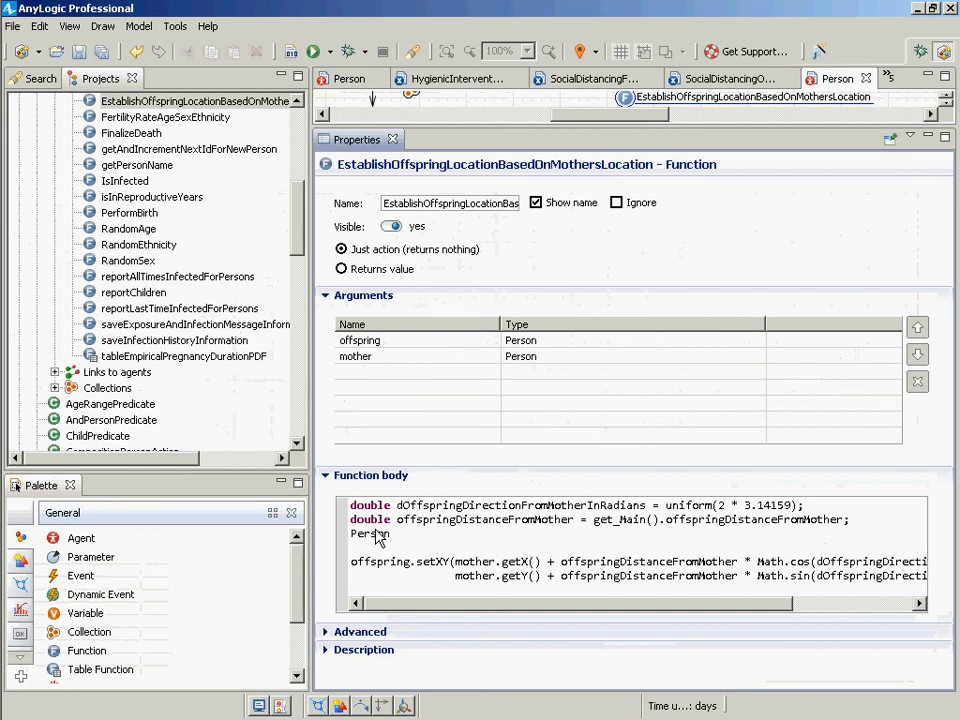
pyautogui.write('causeproblem = null;')
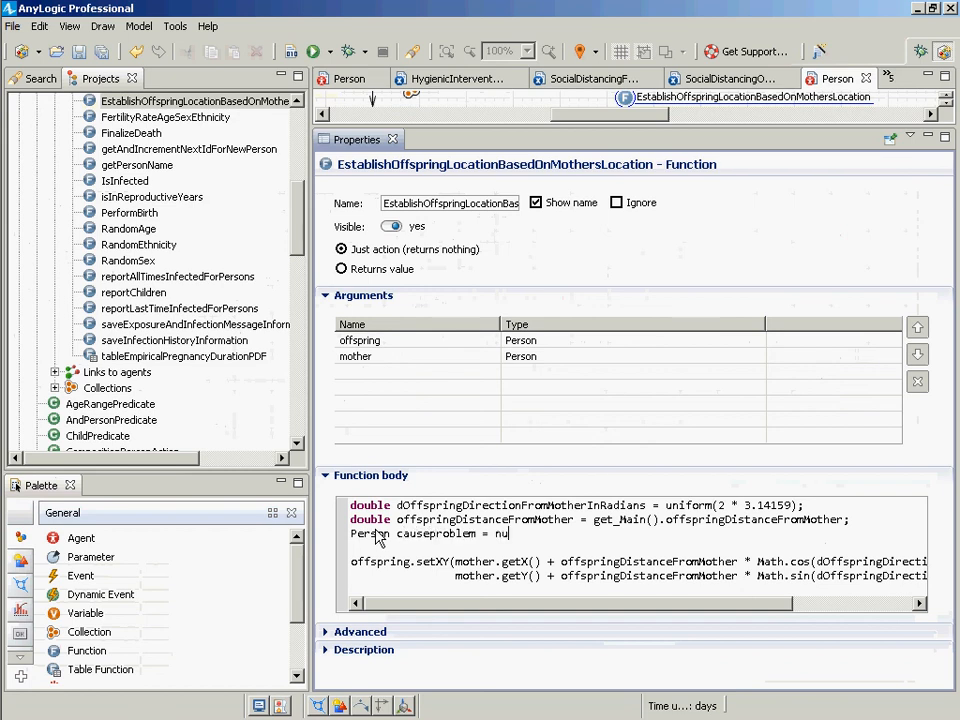
# Add the call causeproblem.getX() under the causeproblem declaration, reusing the copied variable name and leaving a blank line after it.
pyautogui.hotkey('ctrl', 'Left')
pyautogui.hotkey('ctrl', 'Left')
pyautogui.hotkey('ctrl', 'Left')
pyautogui.hotkey('ctrl', 'shift', 'Right')
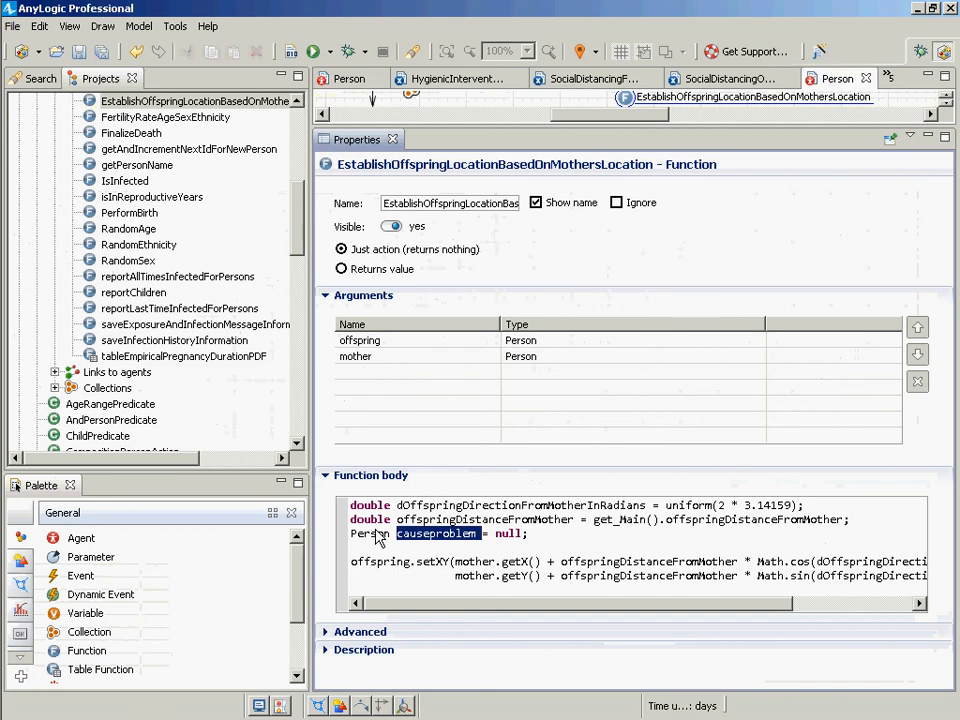
pyautogui.hotkey('shift', 'Left')
pyautogui.hotkey('ctrl', 'c')
pyautogui.press('Down')
pyautogui.hotkey('ctrl', 'v')
pyautogui.write('.')
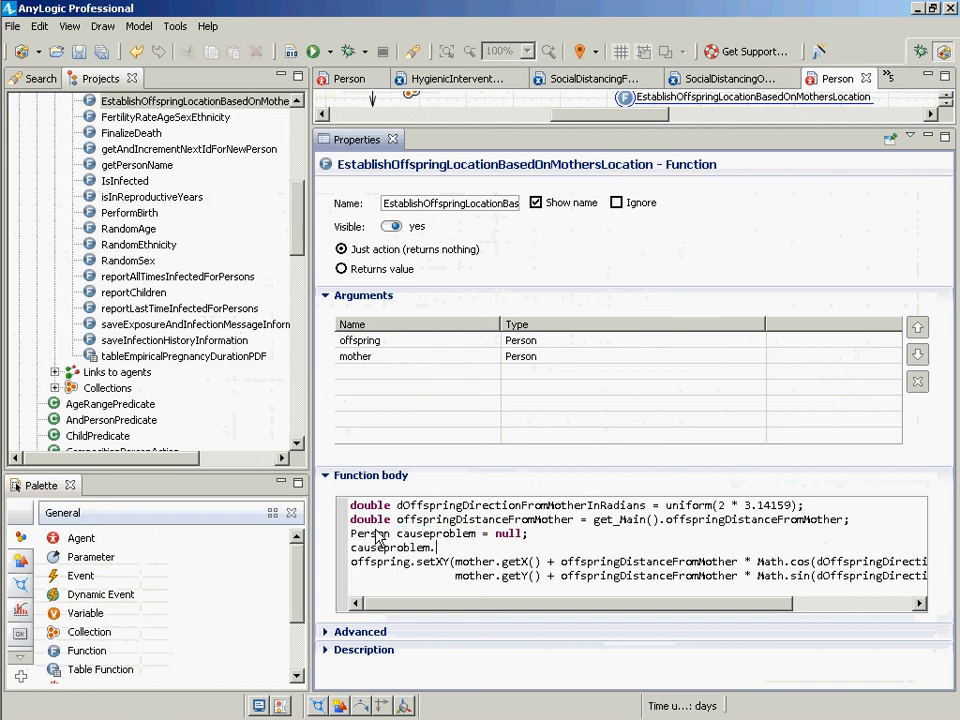
pyautogui.write('getX()')
pyautogui.press('Return')
# Wrap the getX() call as "trace(causeproblem.getX());" and save the model.
pyautogui.write('trace(')
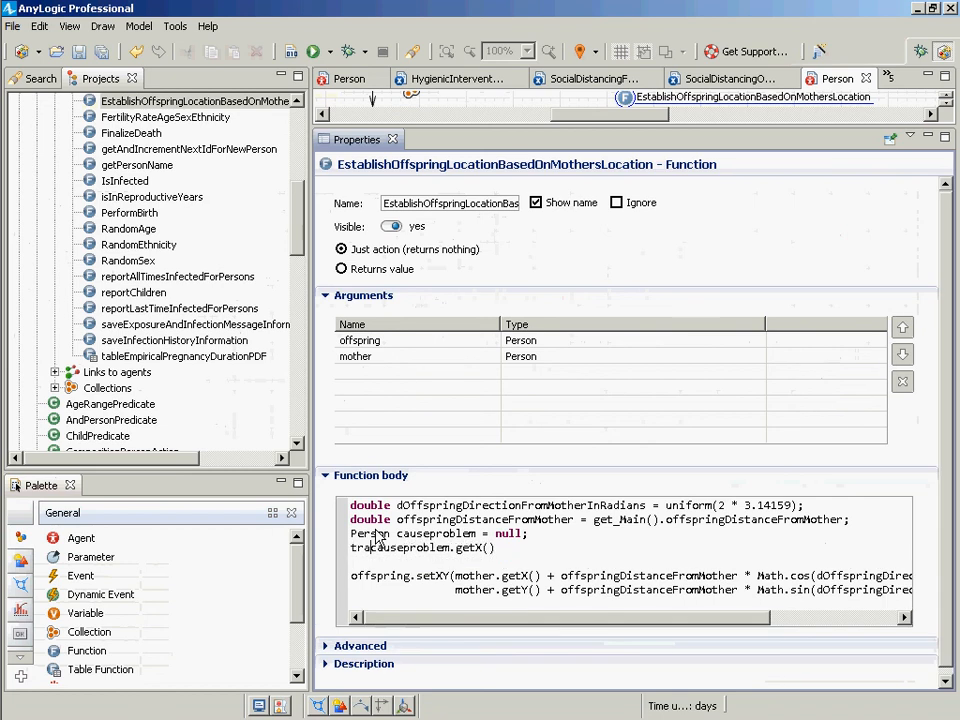
pyautogui.press('End')
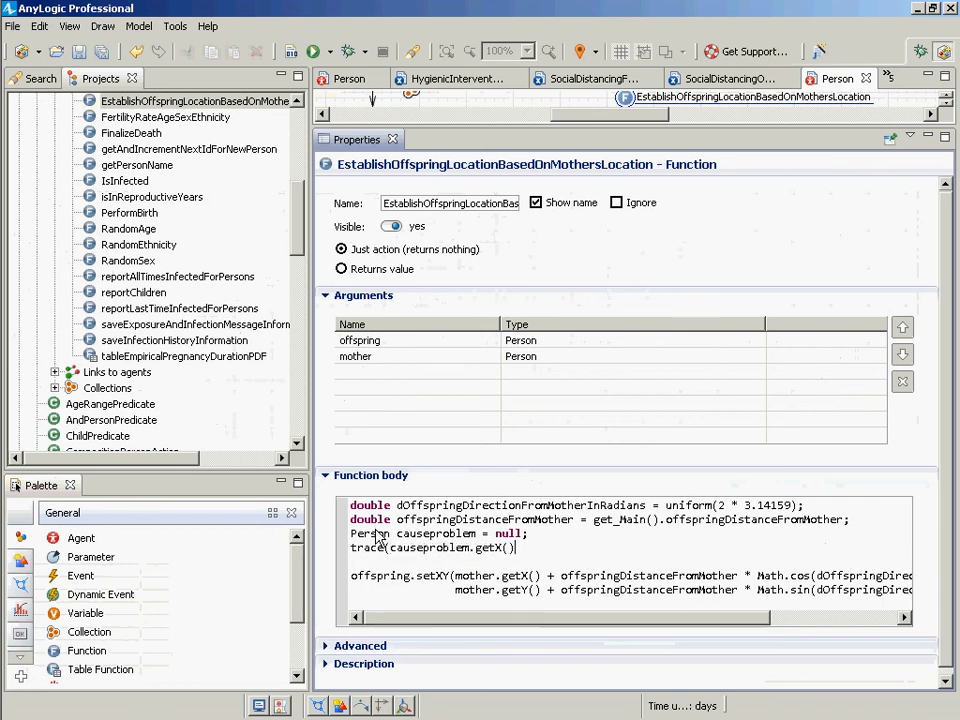
pyautogui.write(');')
pyautogui.hotkey('ctrl', 's')
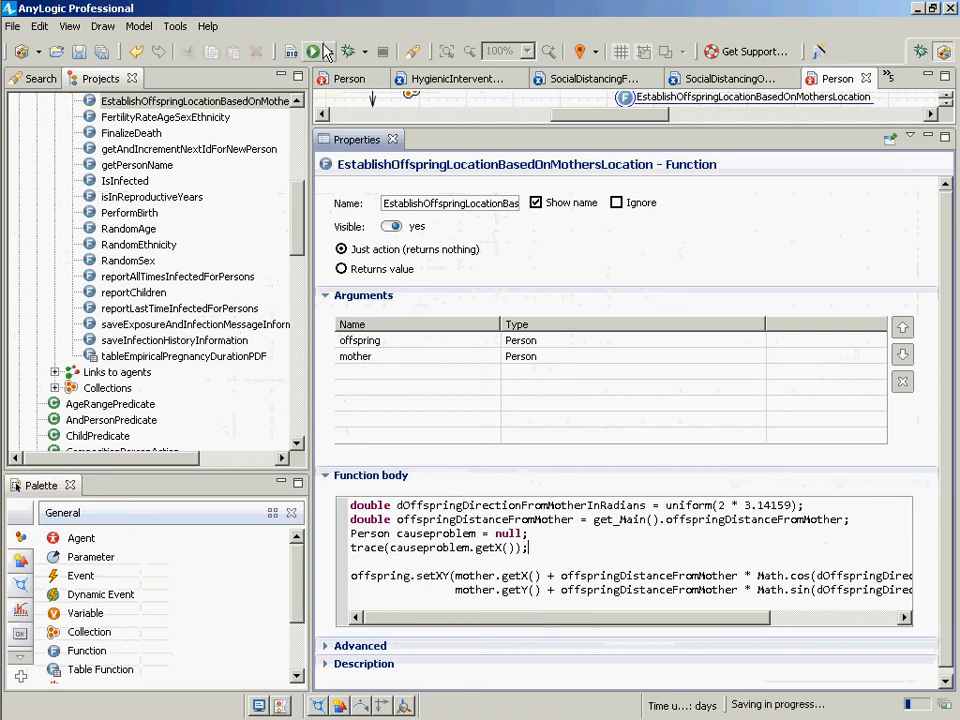
# Insert a blank line above the "Person causeproblem = null;" declaration in the function body.
pyautogui.click(351, 535)
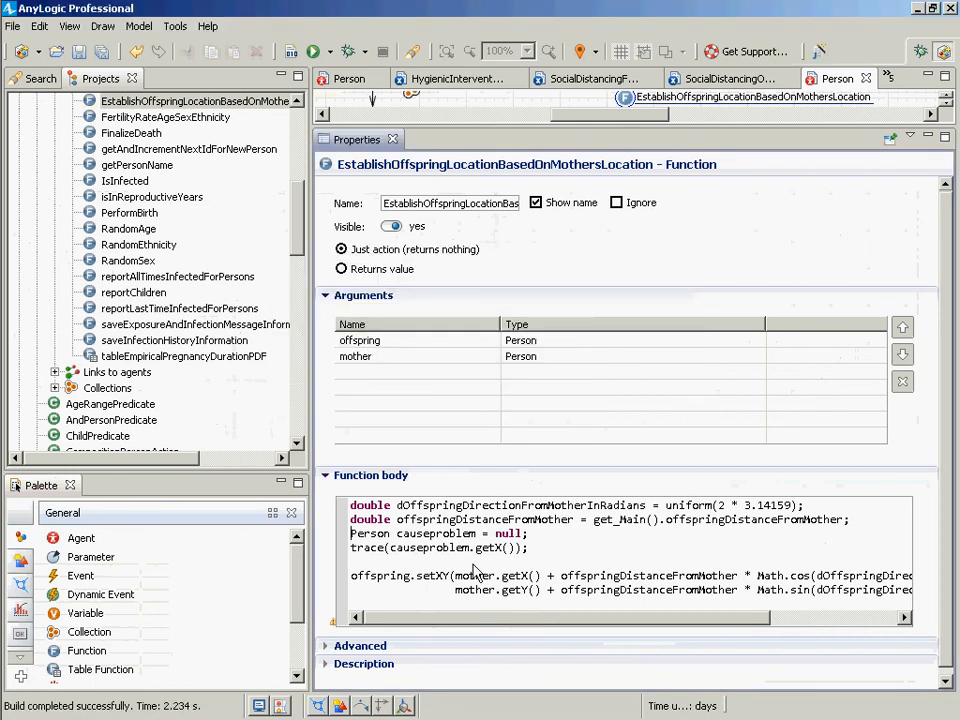
pyautogui.press('Return')
pyautogui.click(476, 562)
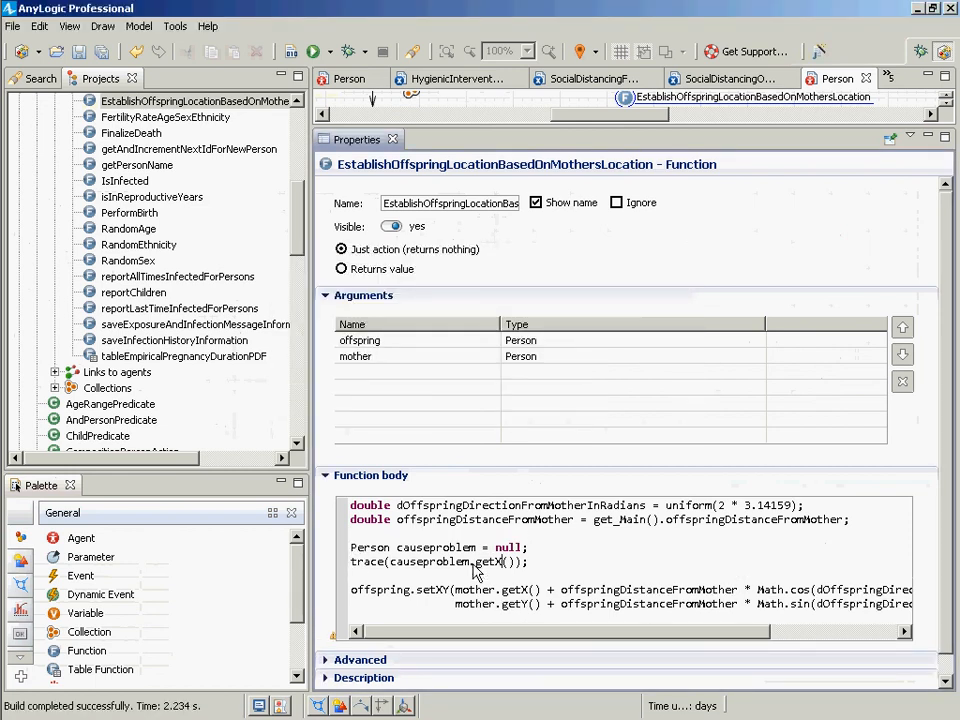
# Save and build the model, and run ABMModelWithBirthDeath's Simulation experiment in its Main view.
pyautogui.hotkey('ctrl', 's')
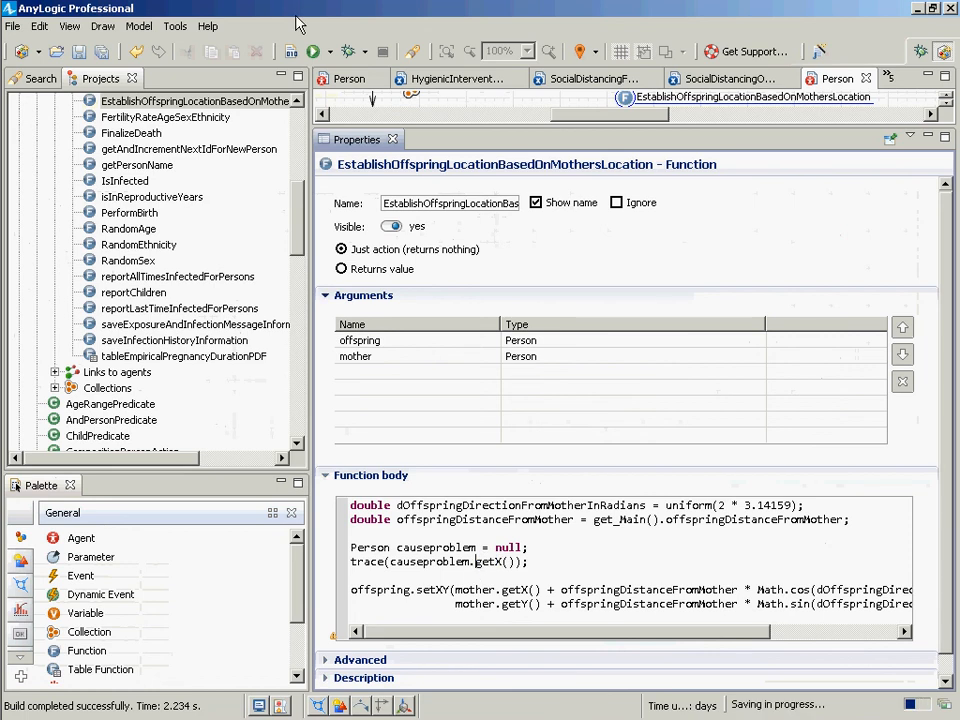
pyautogui.click(292, 50)
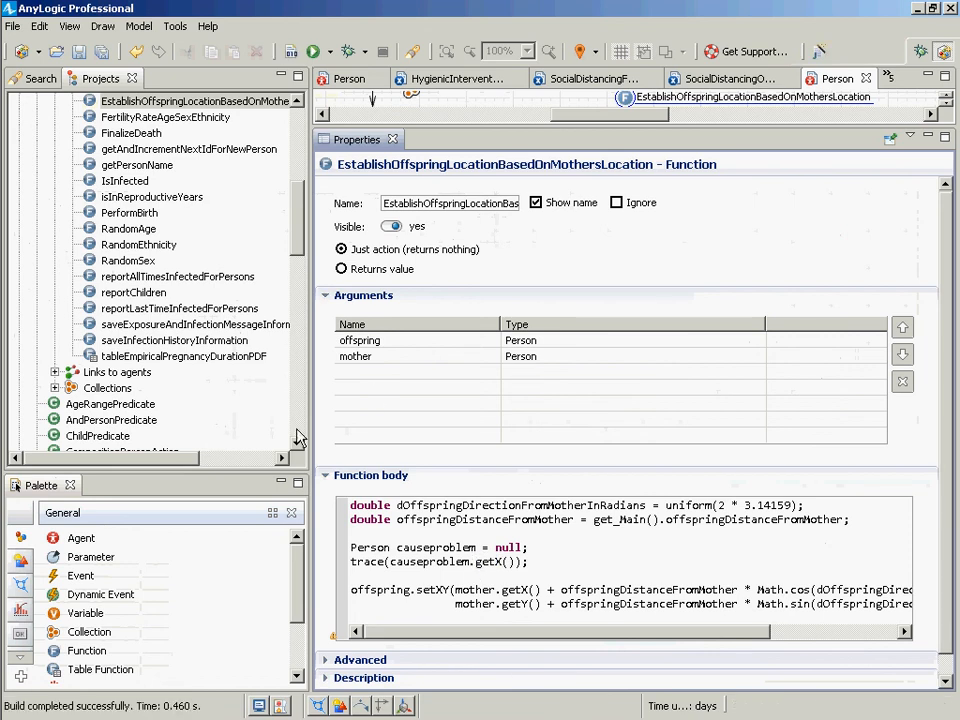
pyautogui.scroll(-7, 300, 437)
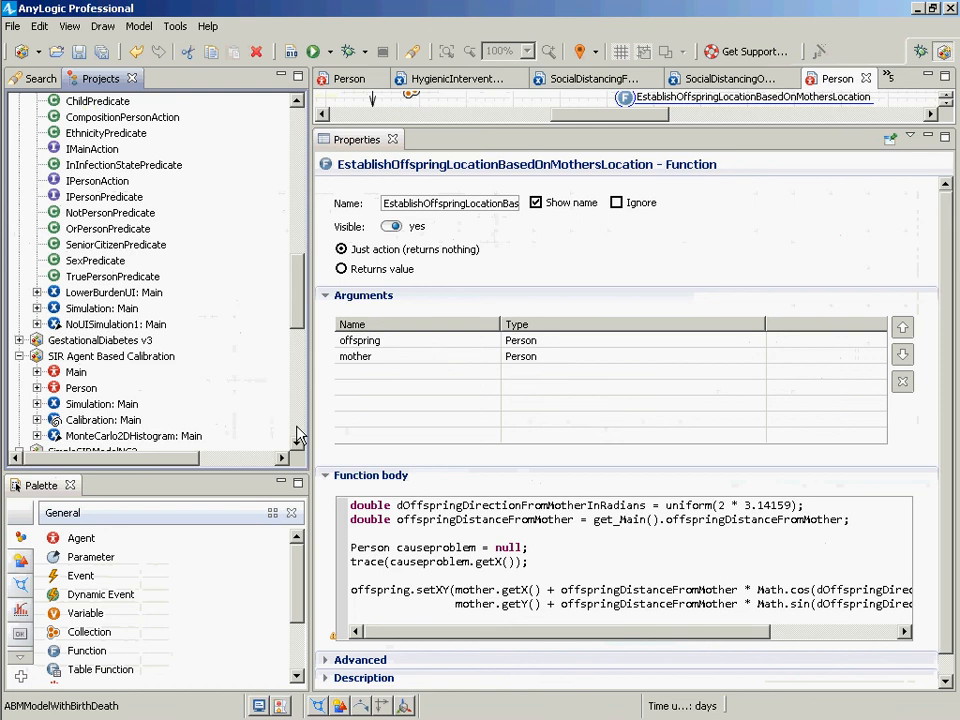
pyautogui.rightClick(299, 432)
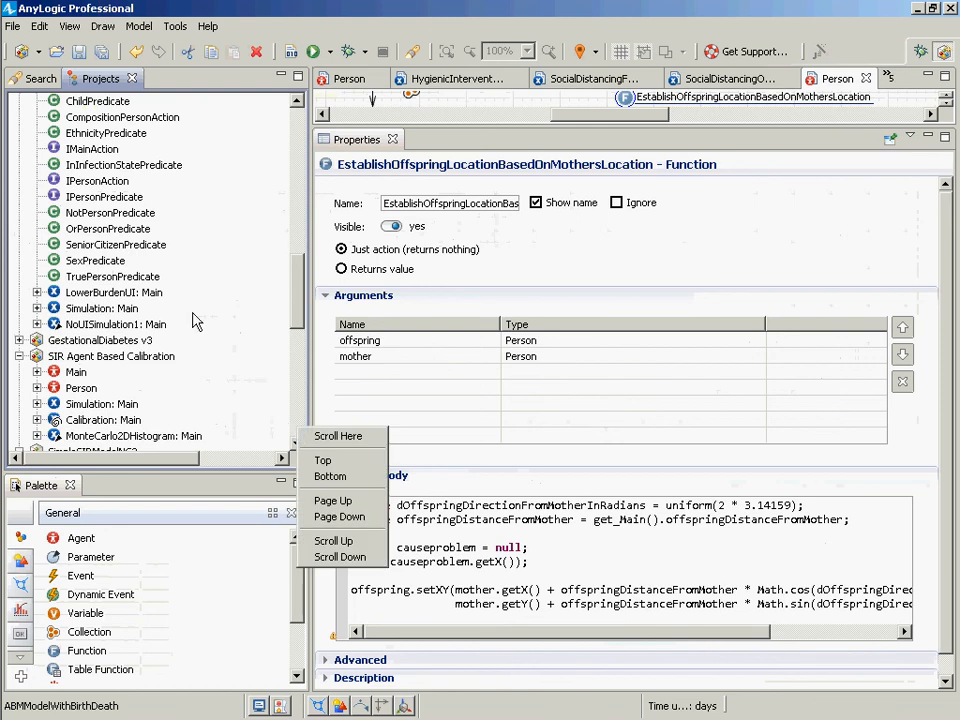
pyautogui.moveTo(297, 318); pyautogui.dragTo(298, 293)
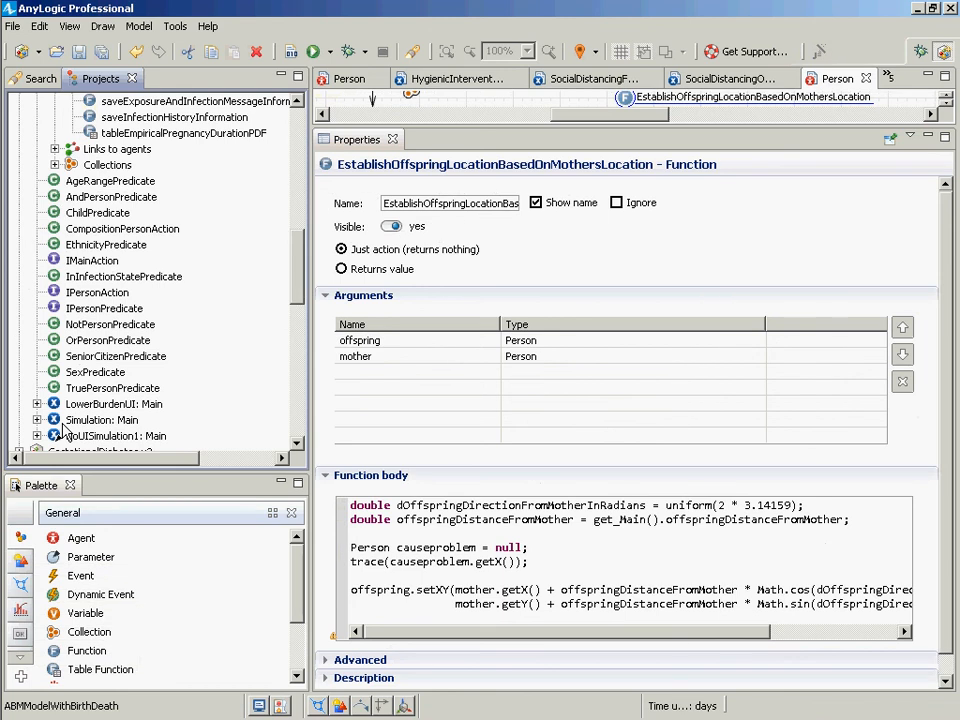
pyautogui.rightClick(80, 422)
pyautogui.click(110, 624)
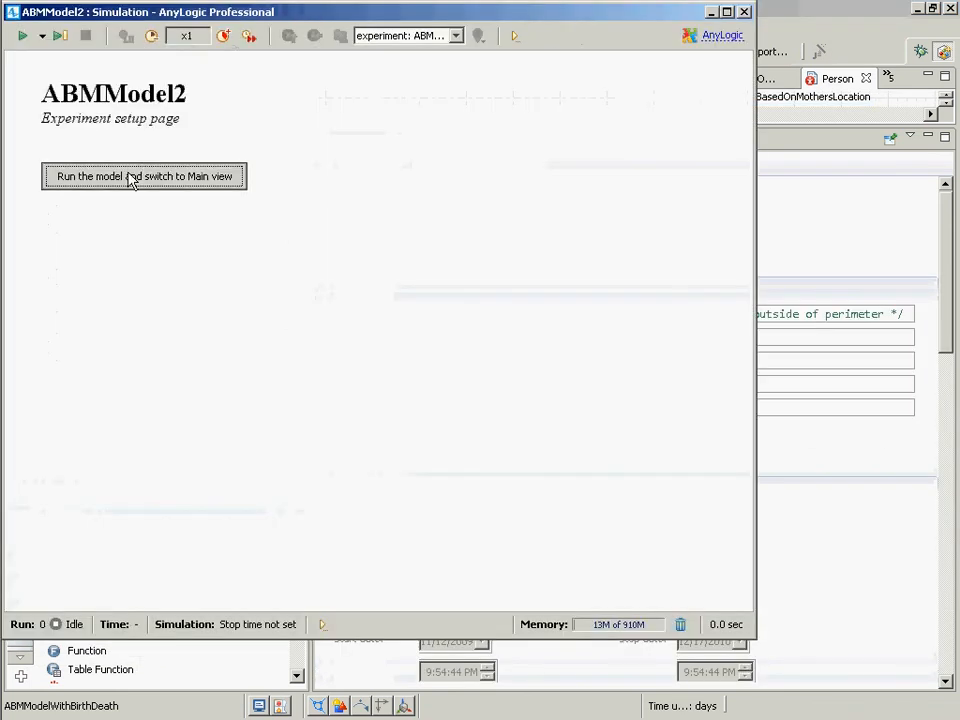
pyautogui.click(131, 176)
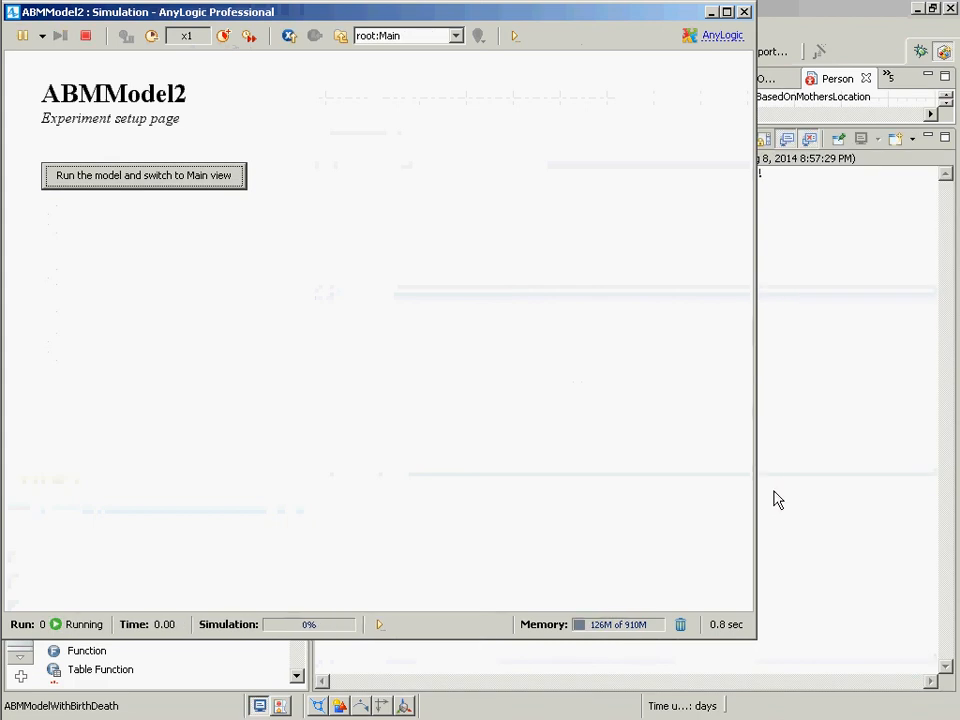
# Bring the main AnyLogic window forward and read the console output of the running simulation.
pyautogui.click(800, 443)
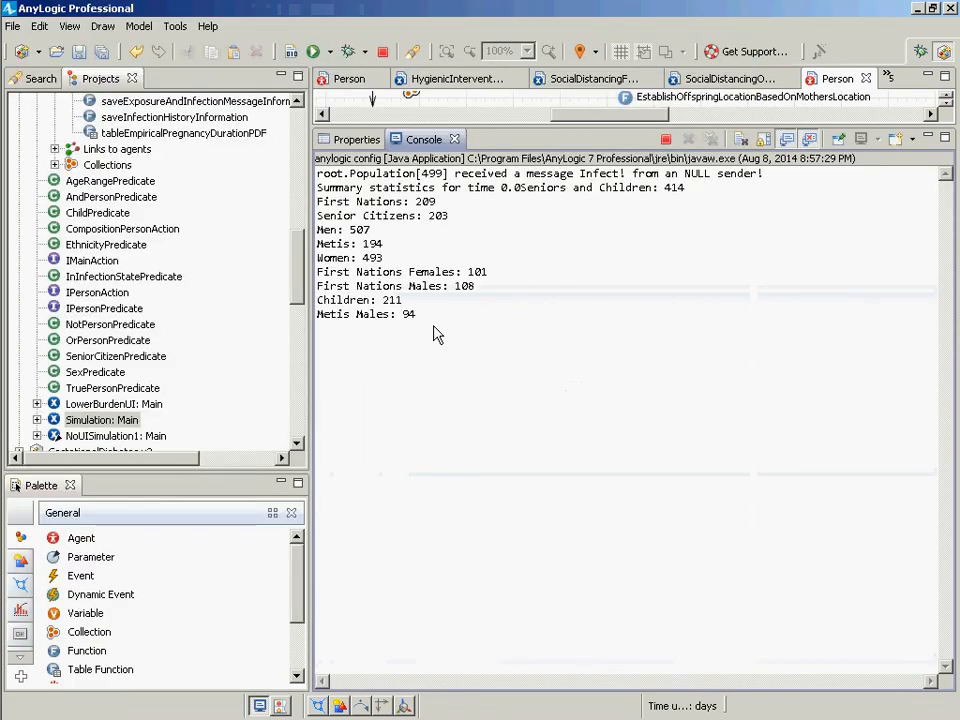
pyautogui.hotkey('alt', 'Tab')
pyautogui.hotkey('alt', 'Tab')
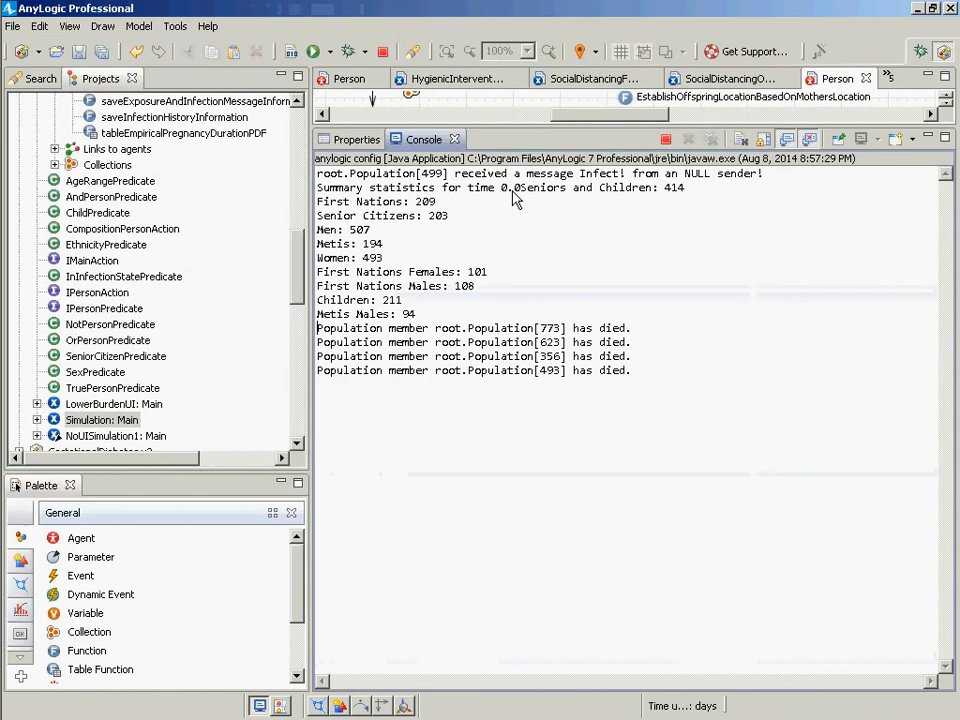
pyautogui.hotkey('alt', 'Tab')
pyautogui.hotkey('alt', 'Tab')
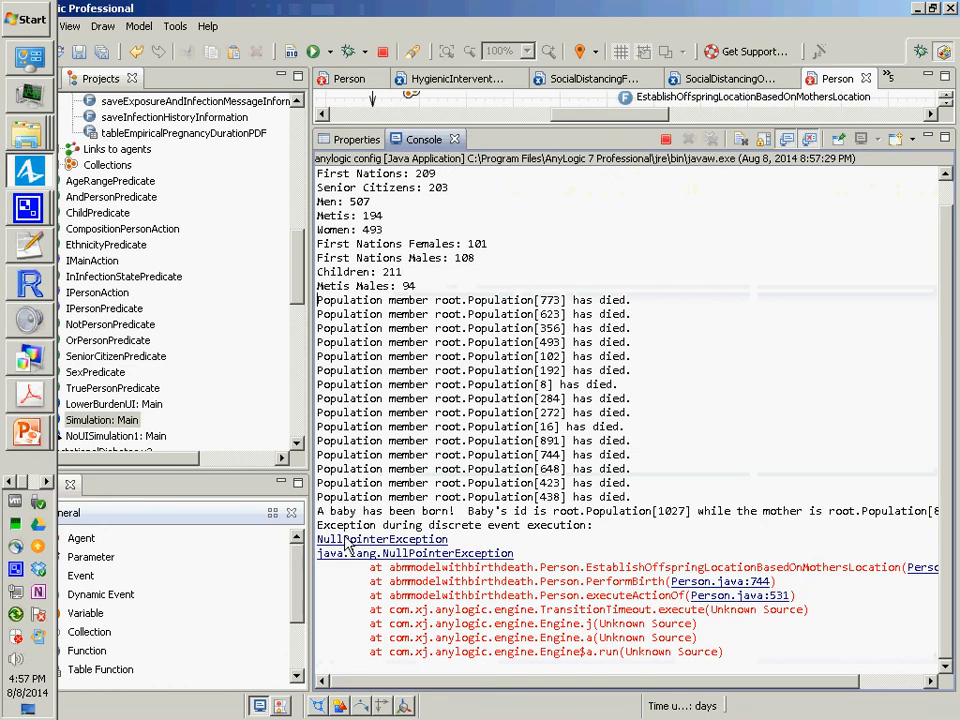
# Switch to the PowerPoint slide show and advance to the "Call Graph (Static)" slide.
pyautogui.hotkey('alt', 'Tab')
pyautogui.hotkey('alt', 'Tab')
pyautogui.click(585, 635)
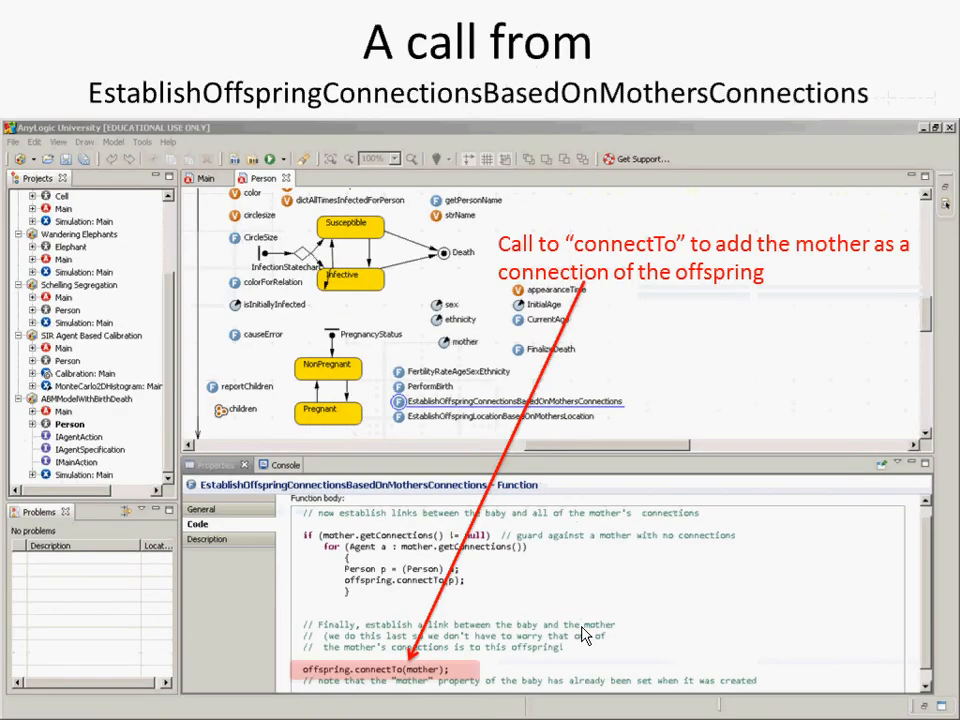
pyautogui.click(585, 635)
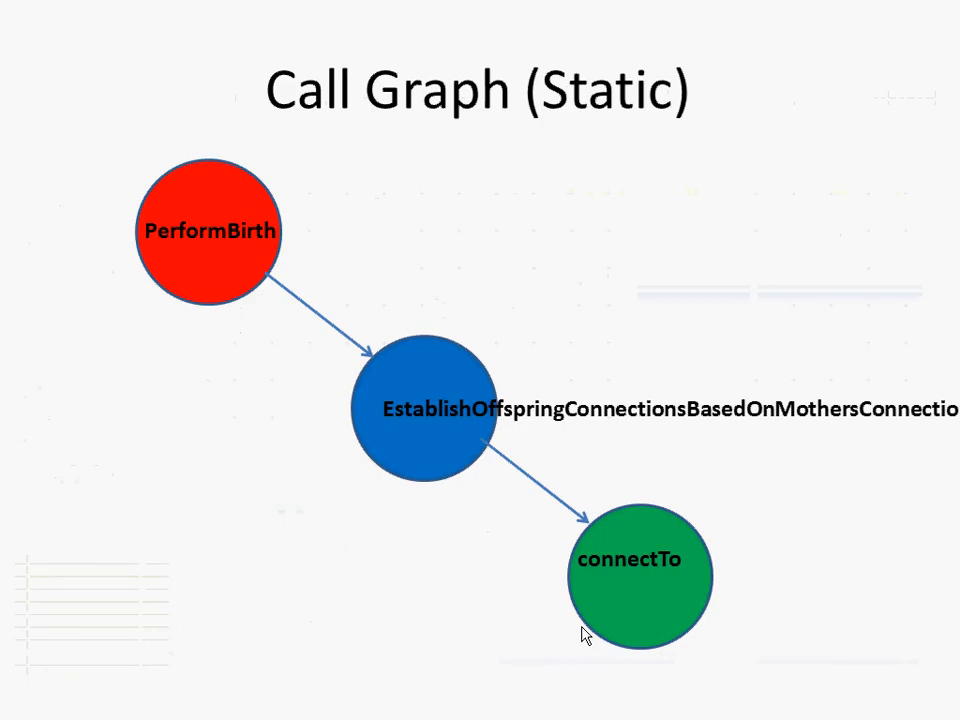
# Recheck the exception trace in the AnyLogic console and return to the slide show at "Call Stack (Dynamic) for Our Example".
pyautogui.hotkey('alt', 'Tab')
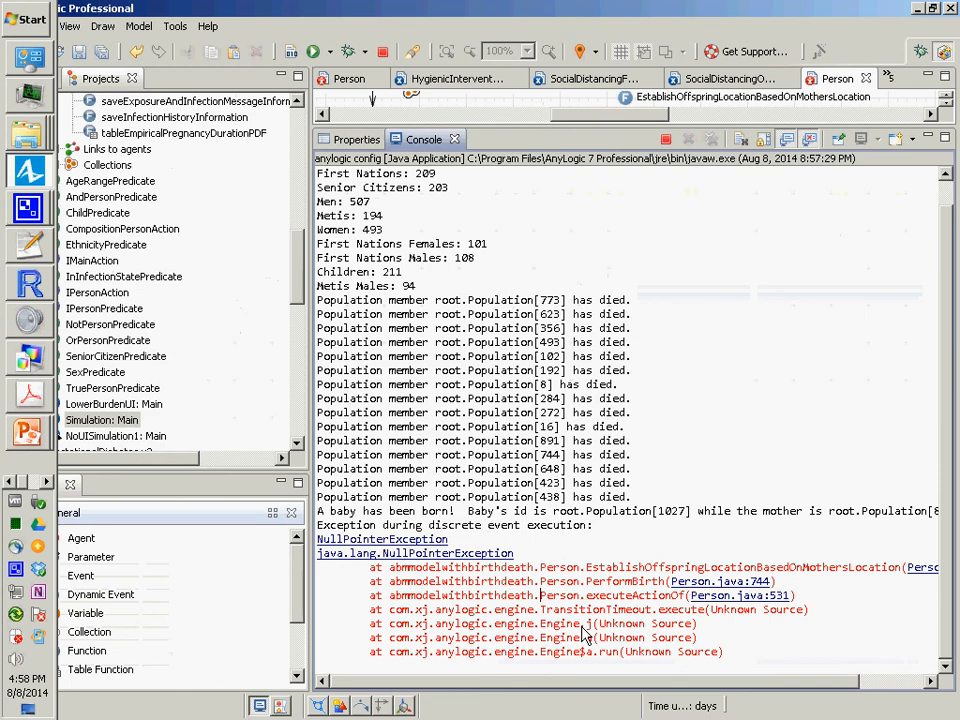
pyautogui.hotkey('alt', 'Tab')
pyautogui.hotkey('alt', 'Tab')
pyautogui.hotkey('alt', 'Tab')
pyautogui.hotkey('alt', 'shift', 'Tab')
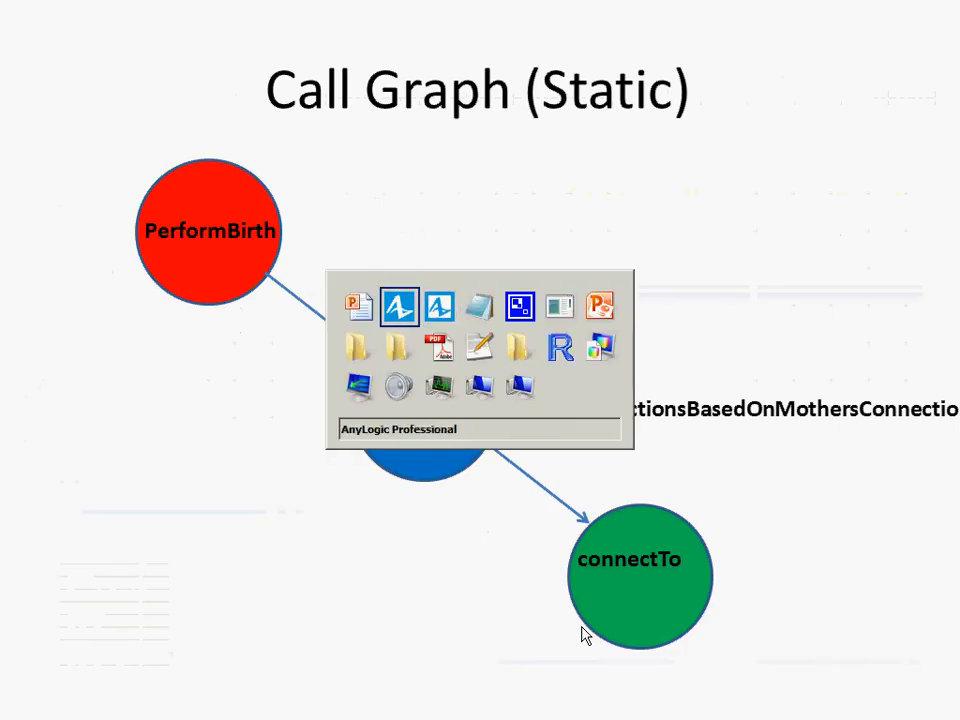
pyautogui.press('Right')
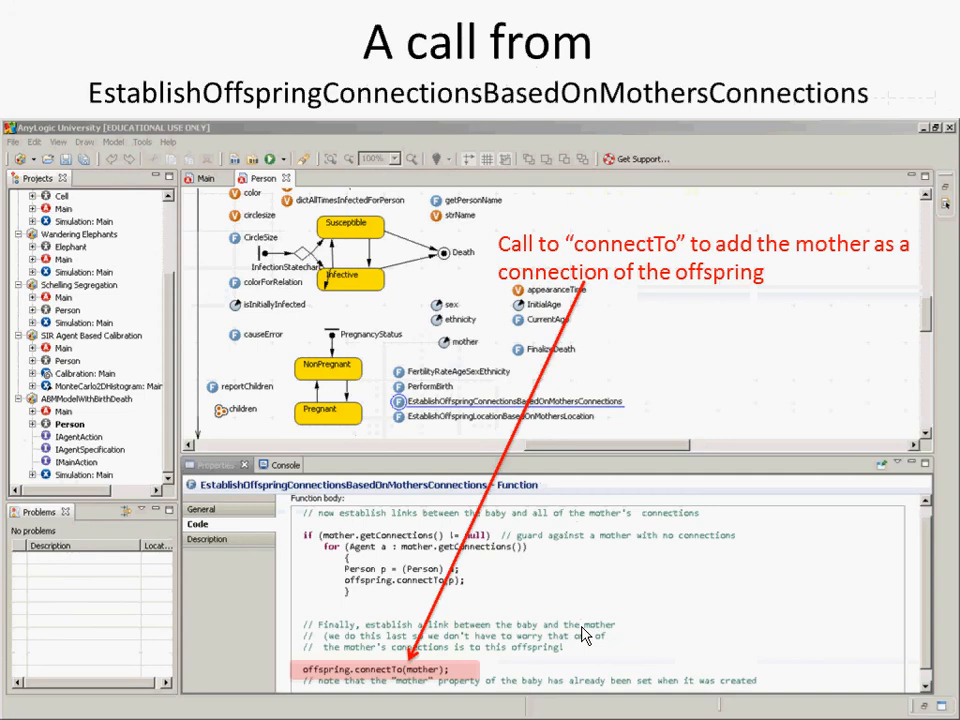
pyautogui.press('Right')
pyautogui.press('Right')
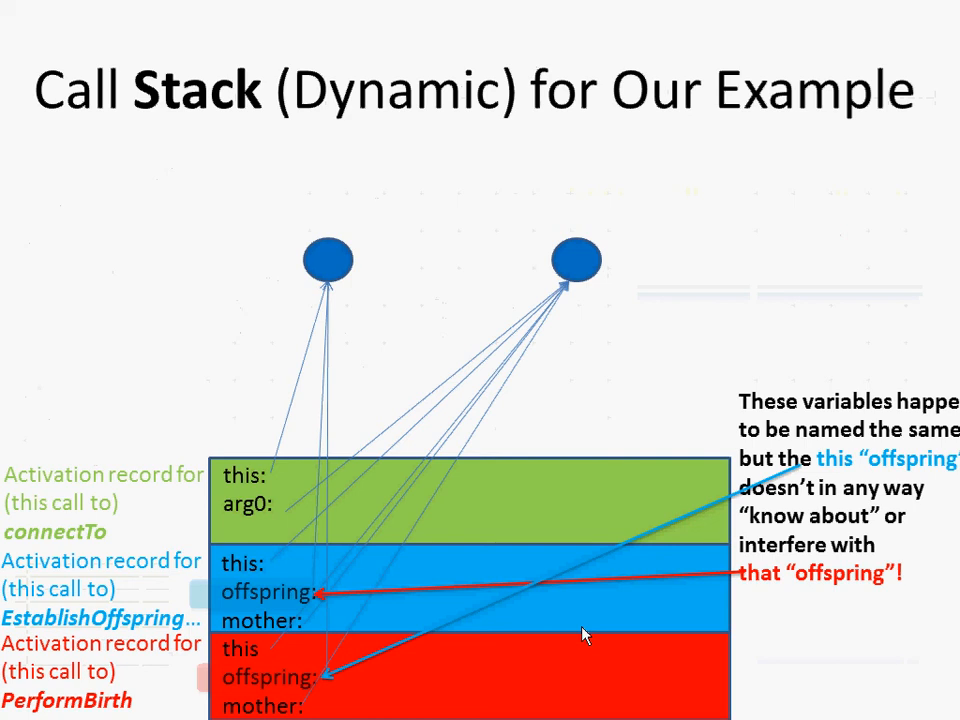
# Review the slides from "The Call Stack" through the dynamic call stack example to "Methods Associated with Objects".
pyautogui.press('Left')
pyautogui.press('Left')
pyautogui.press('Left')
pyautogui.press('Left')
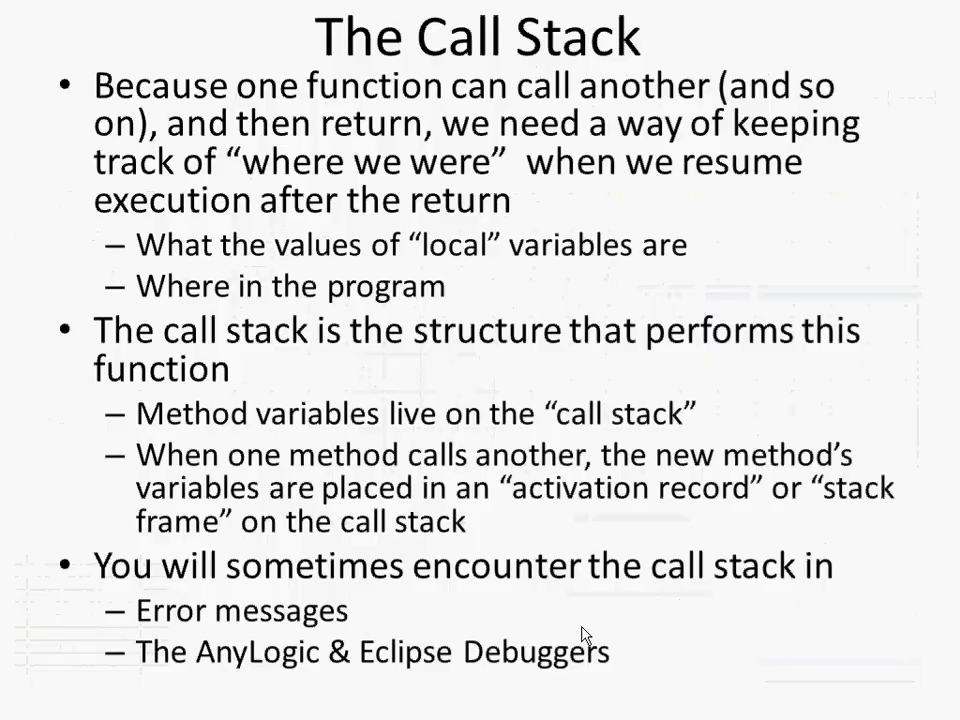
pyautogui.press('Right')
pyautogui.press('Right')
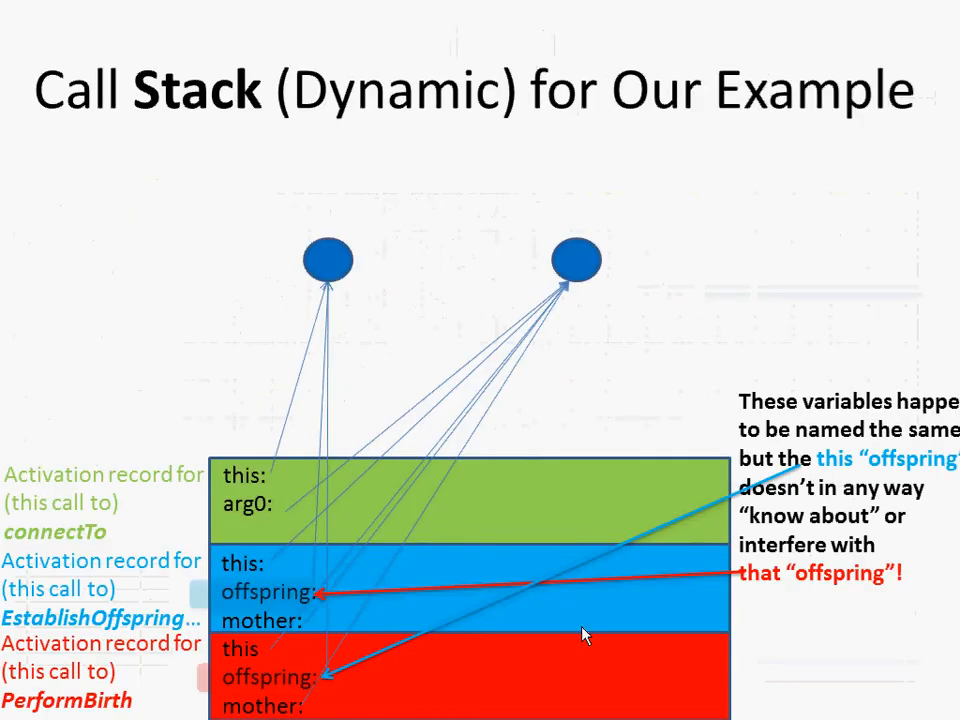
pyautogui.press('Right')
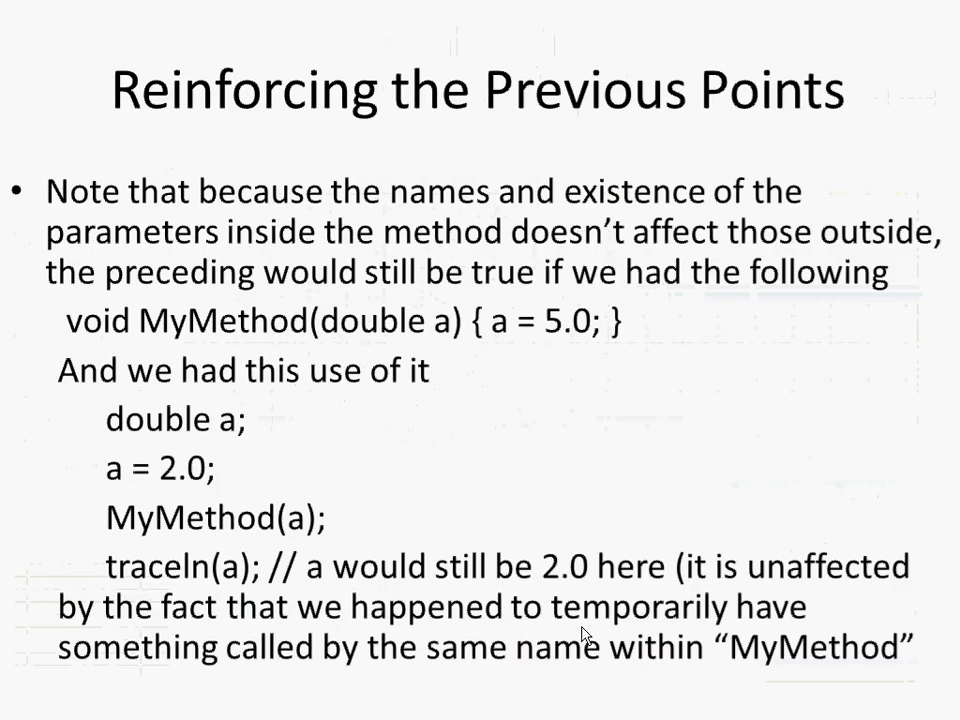
pyautogui.press('Right')
pyautogui.press('Right')
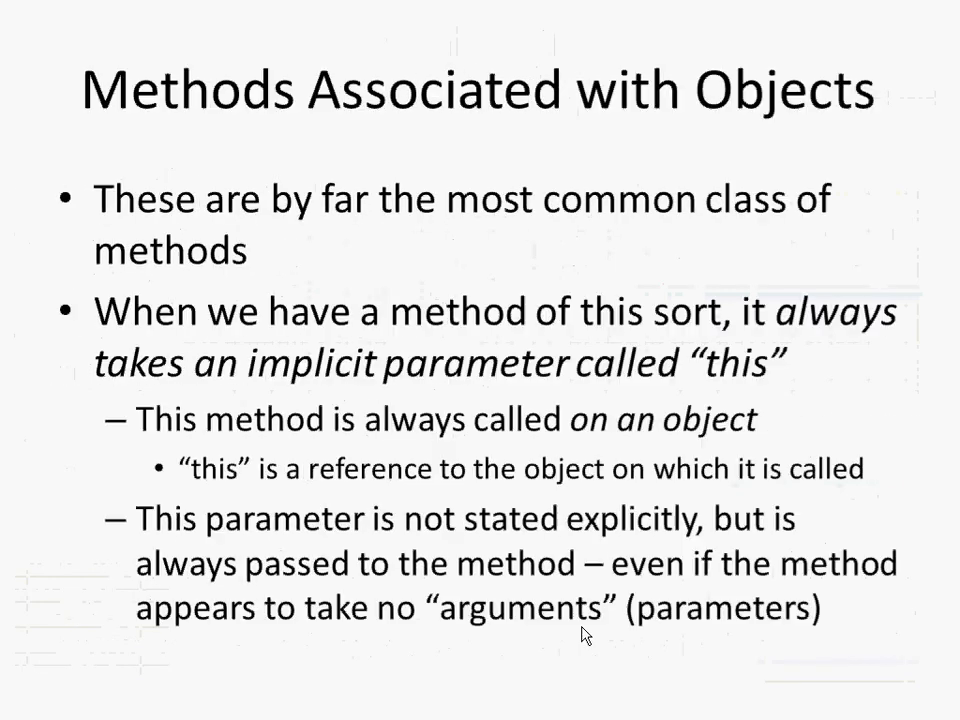
# Switch back to the AnyLogic console, open the Person.java line linked from the top stack-trace entry, and enlarge the code editor.
pyautogui.hotkey('alt', 'Tab')
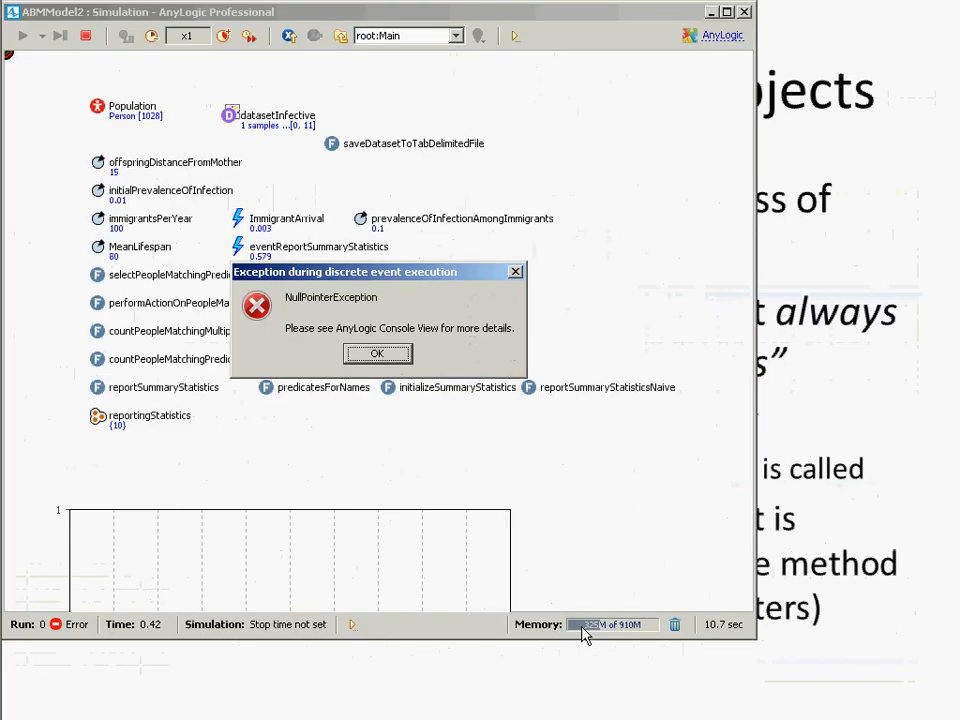
pyautogui.hotkey('alt', 'Tab')
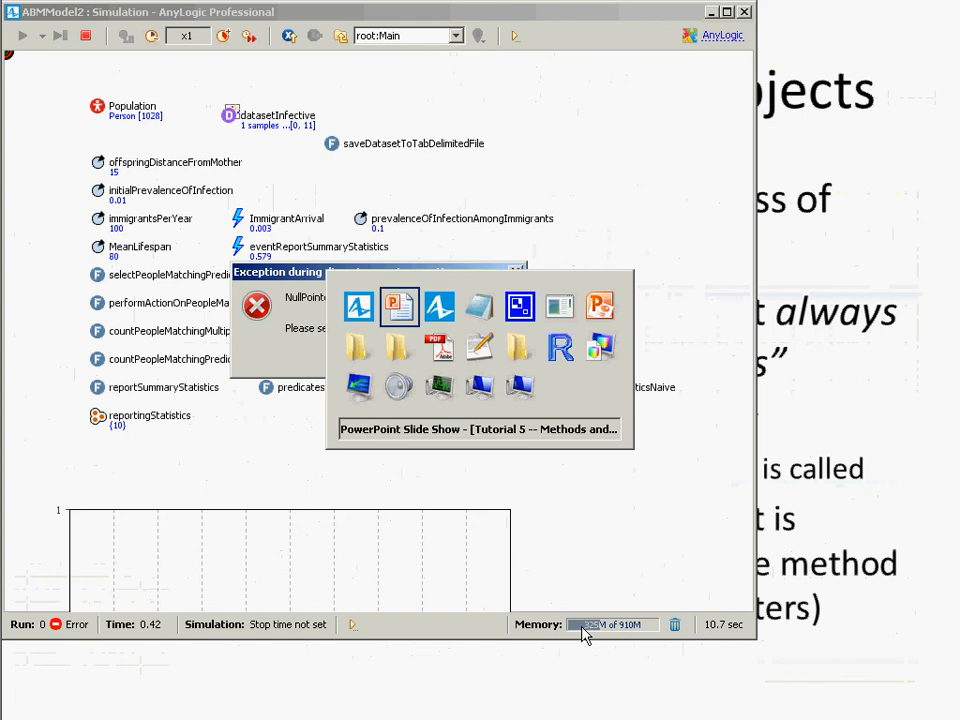
pyautogui.hotkey('alt', 'Tab')
pyautogui.hotkey('alt', 'Tab')
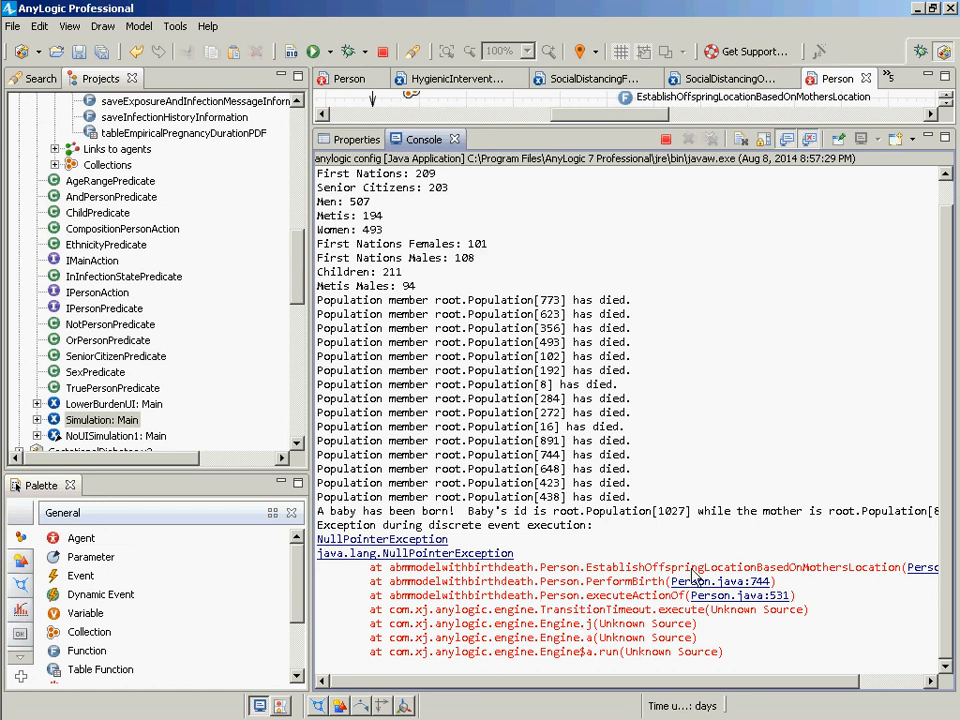
pyautogui.click(924, 567)
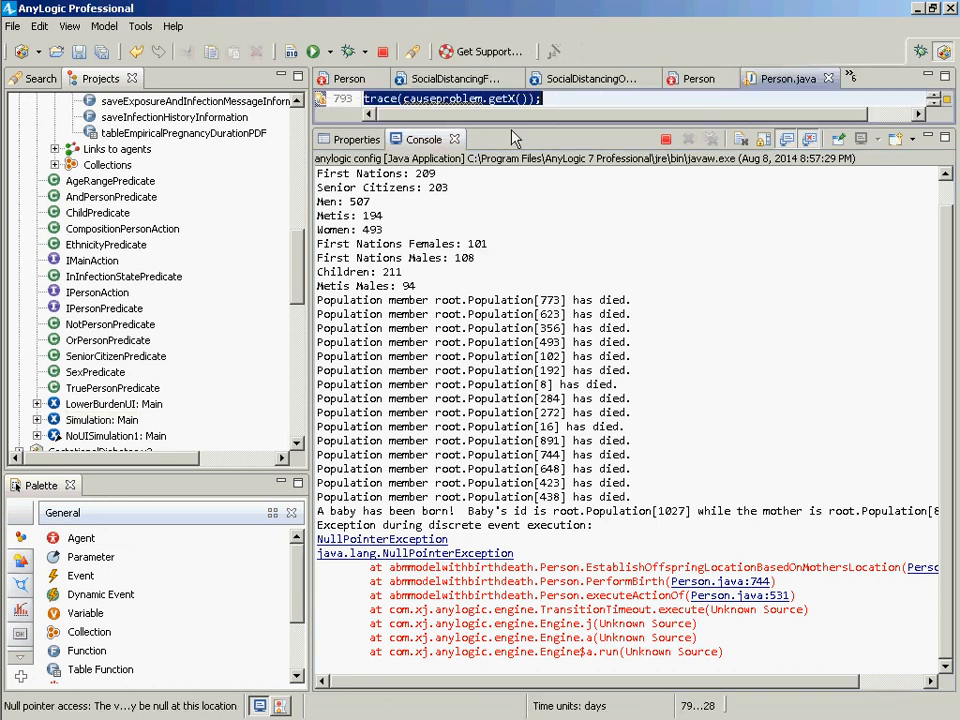
pyautogui.moveTo(519, 127); pyautogui.dragTo(546, 392)
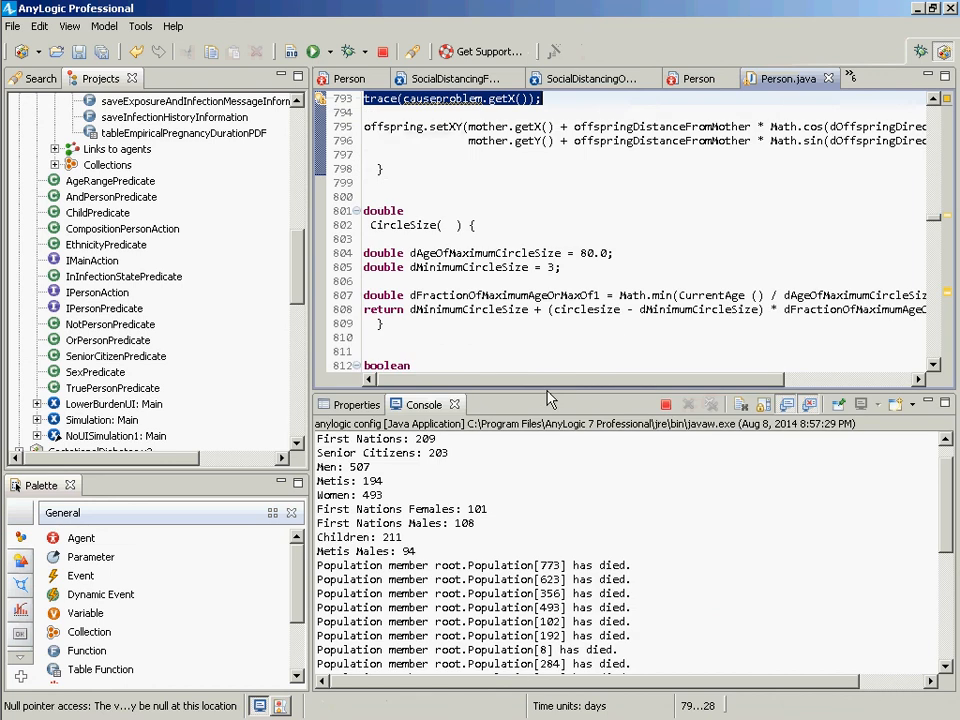
pyautogui.scroll(2, 474, 152)
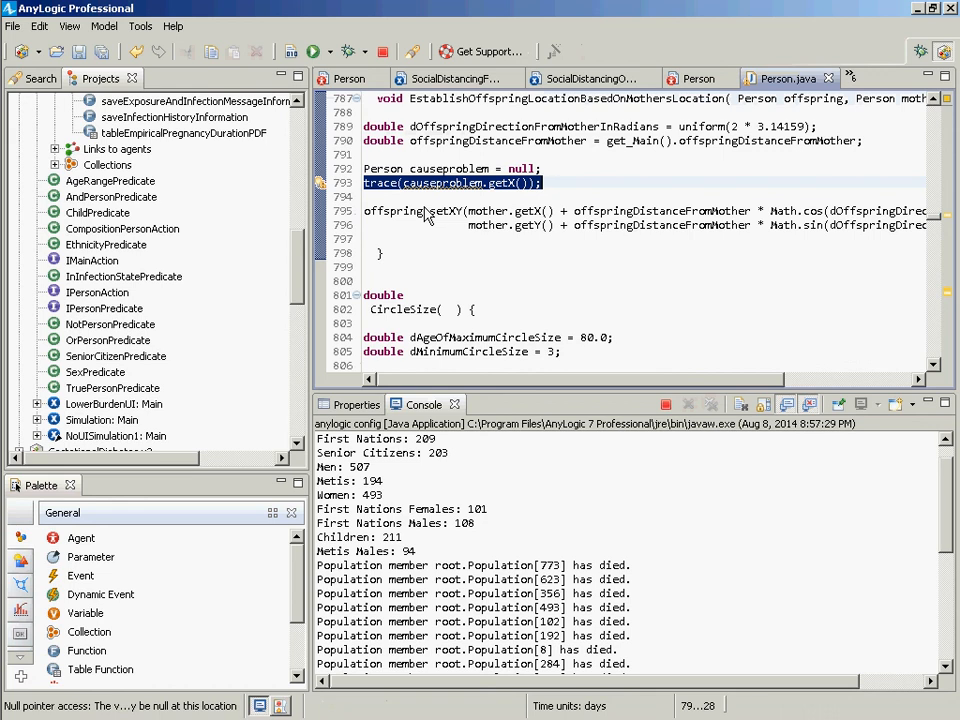
# Return to the Person agent and open the body of its EstablishOffspringLocationBasedOnMothersLocation function.
pyautogui.click(699, 80)
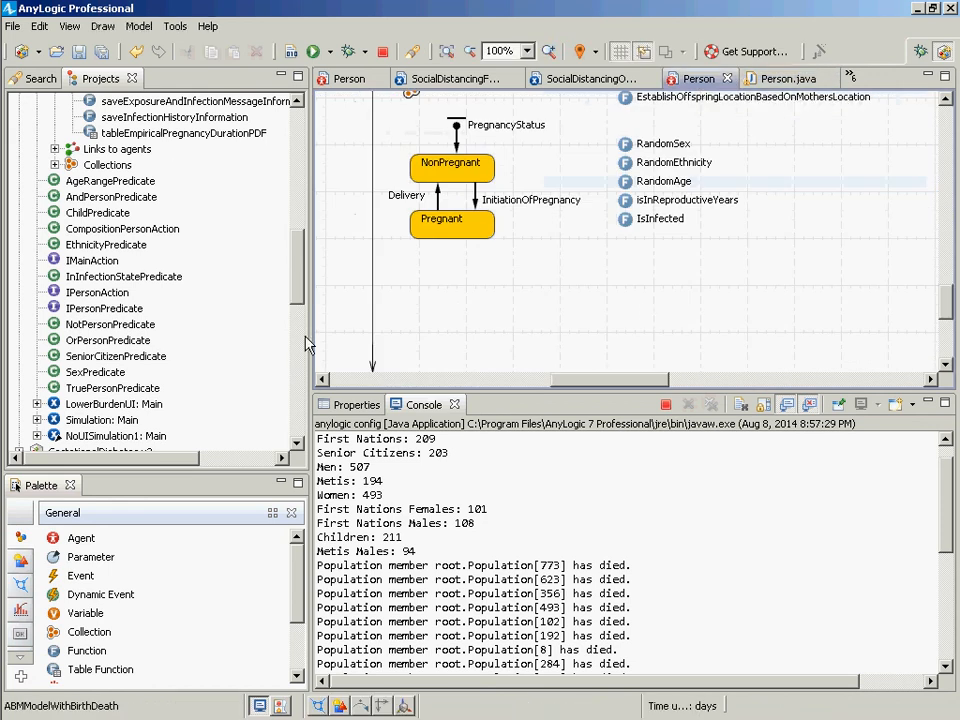
pyautogui.scroll(4, 224, 205)
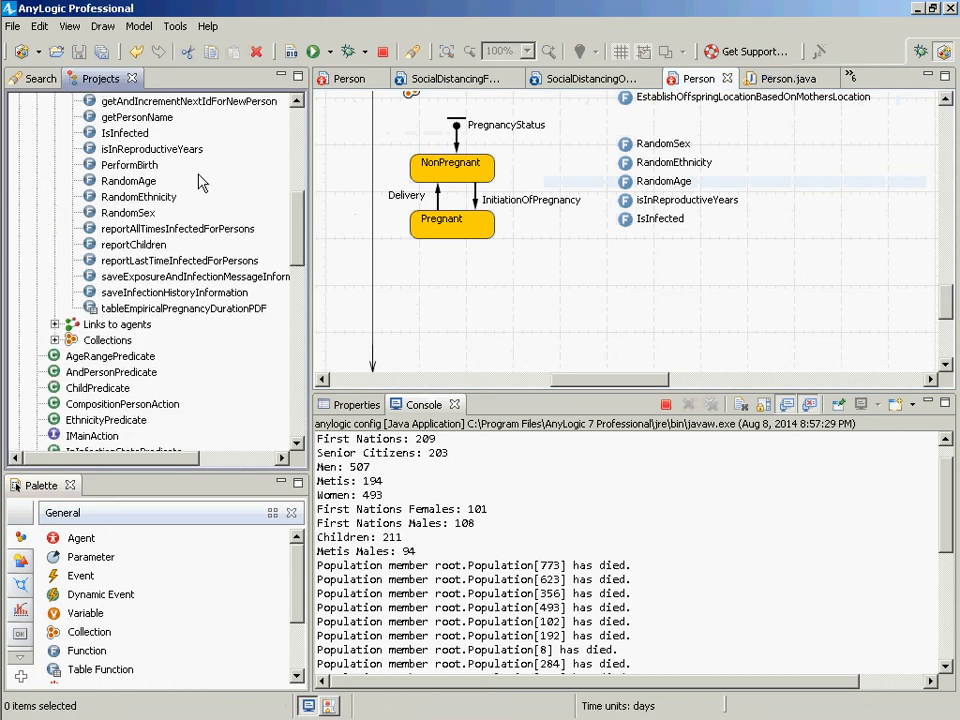
pyautogui.scroll(4, 200, 205)
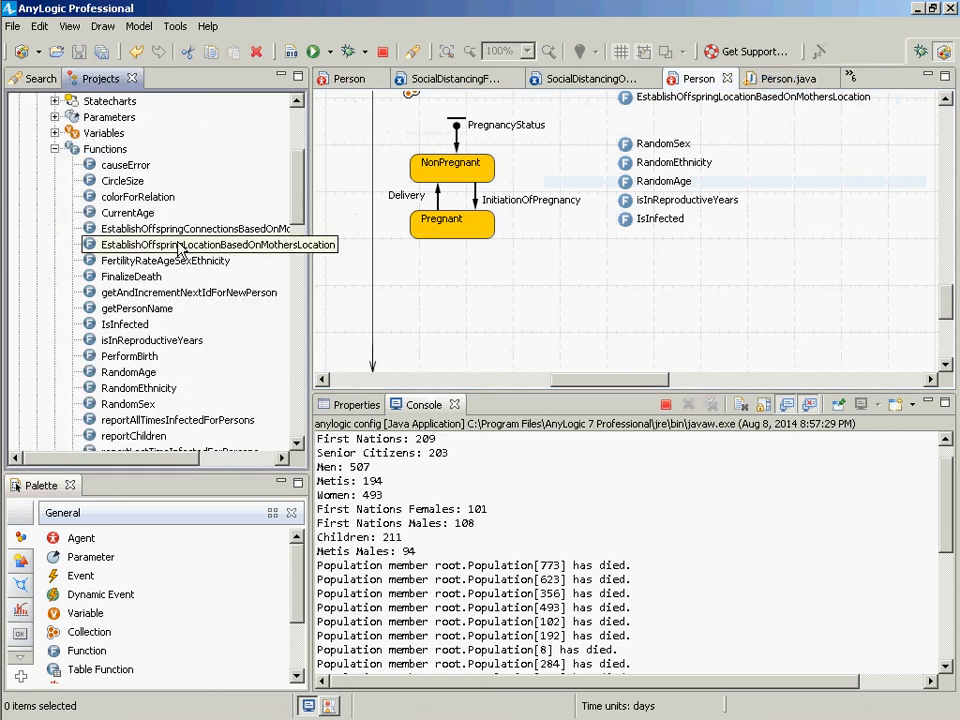
pyautogui.click(184, 231)
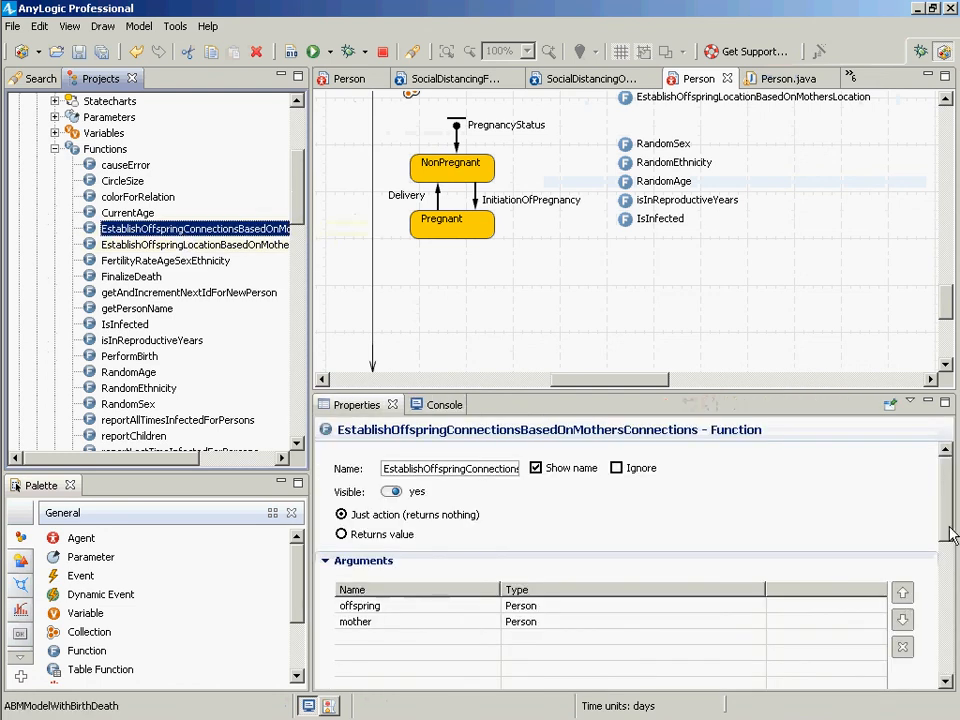
pyautogui.scroll(-10, 937, 610)
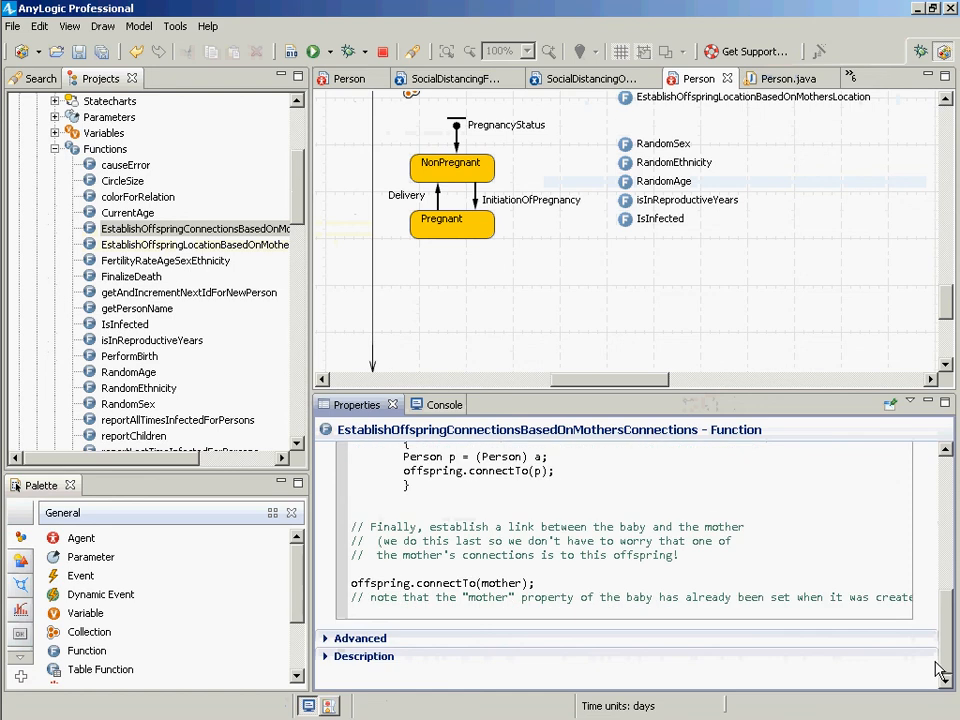
pyautogui.click(265, 245)
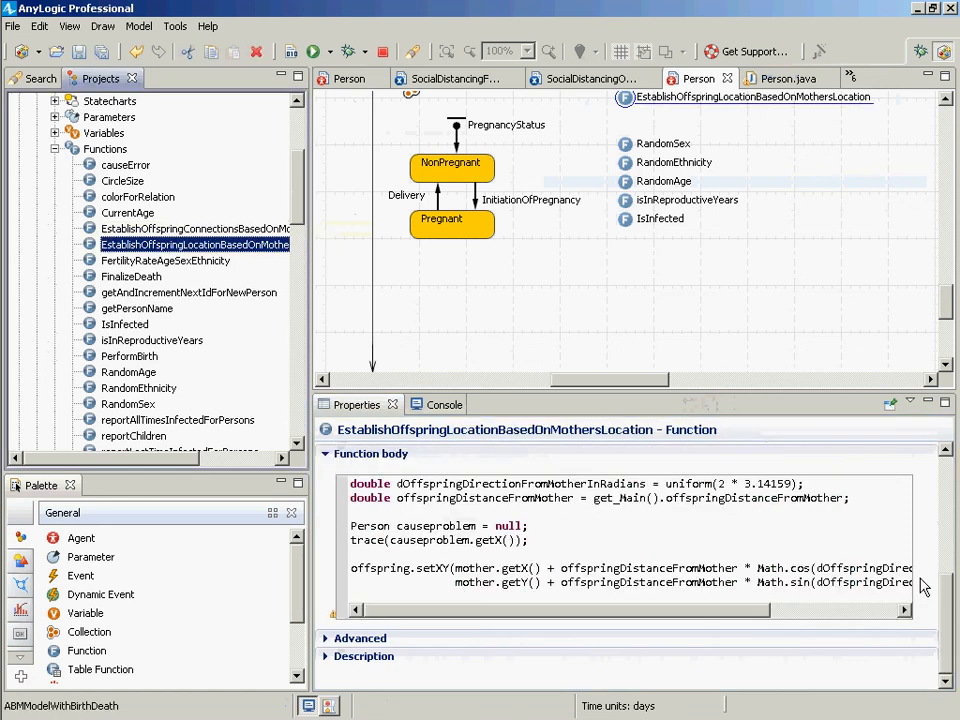
# Comment out the "Person causeproblem = null;" and "trace(causeproblem.getX());" lines with // and save the model.
pyautogui.click(522, 514)
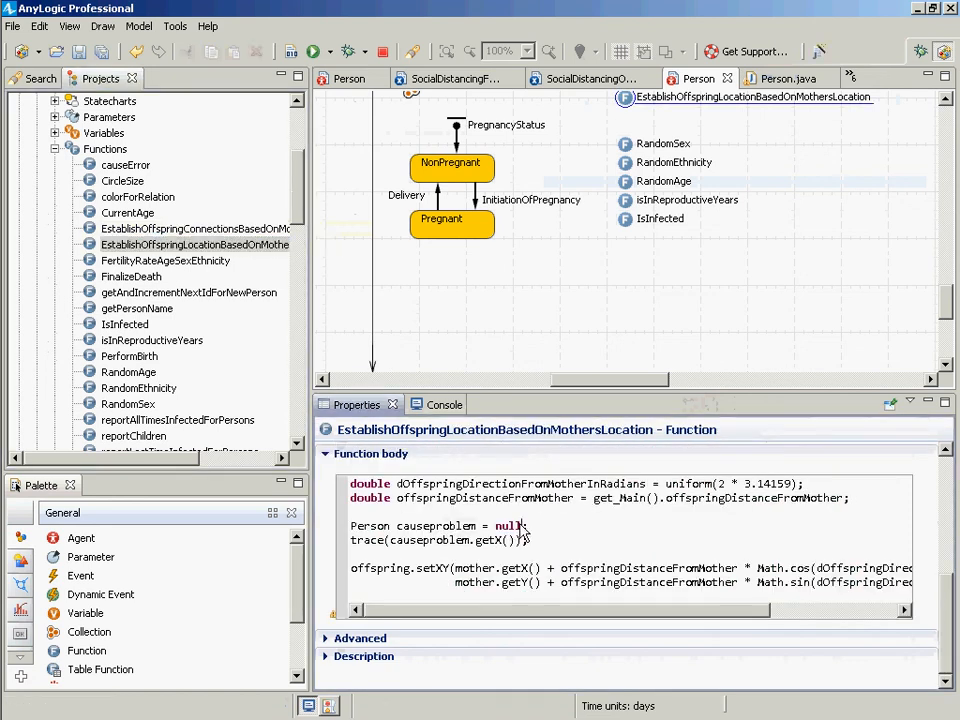
pyautogui.press('Down')
pyautogui.write('//')
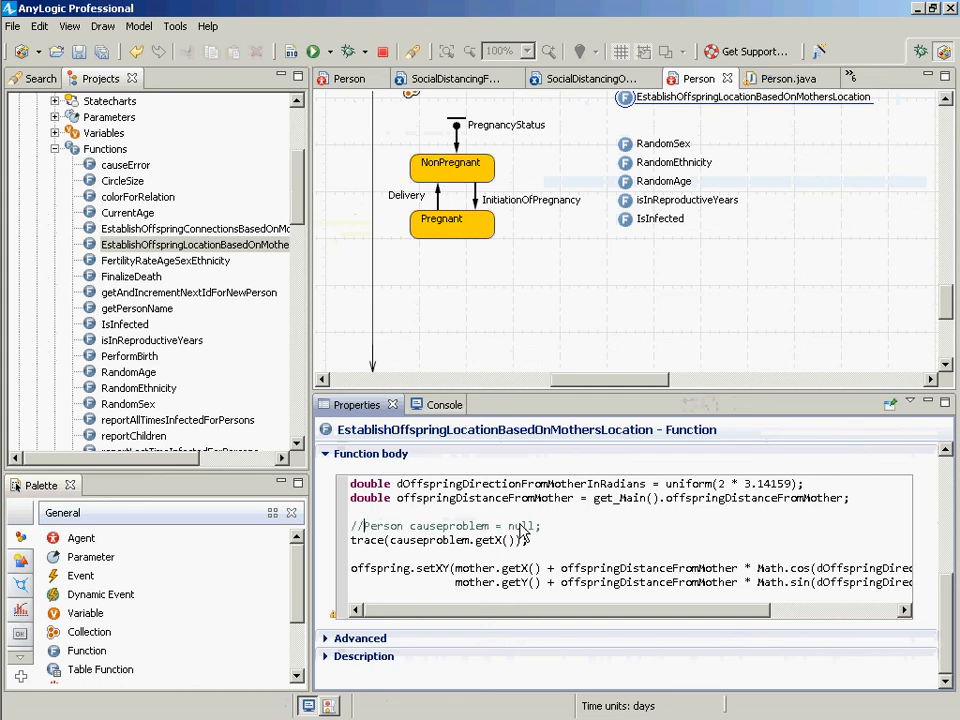
pyautogui.press('Down')
pyautogui.press('Home')
pyautogui.write('//')
pyautogui.hotkey('ctrl', 's')
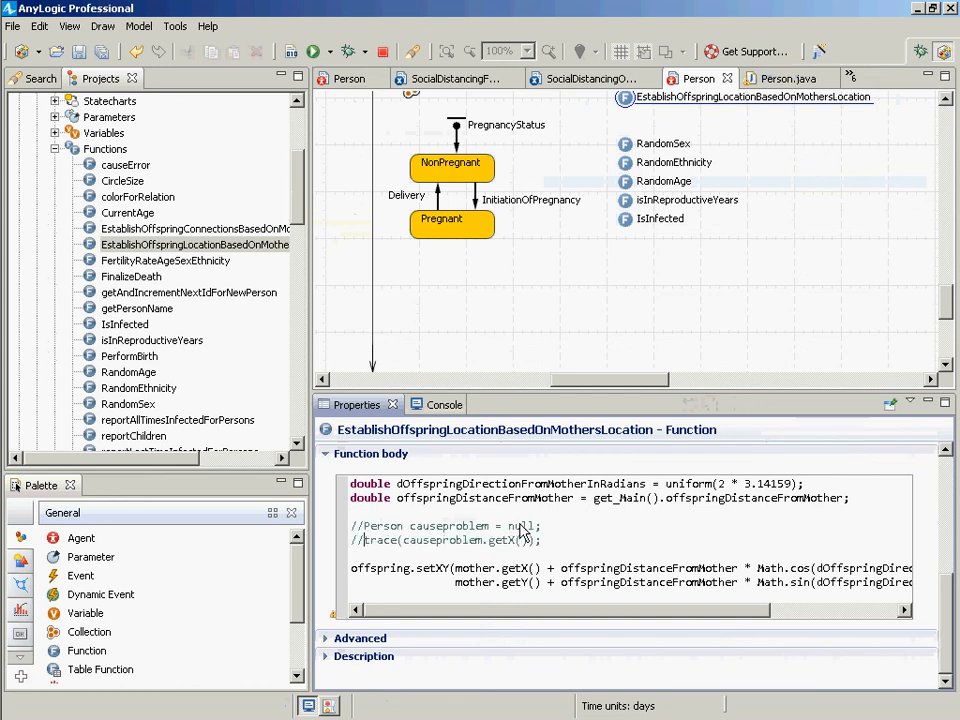
# Save the model with the two faulty lines commented out, and build it.
pyautogui.hotkey('ctrl', 's')
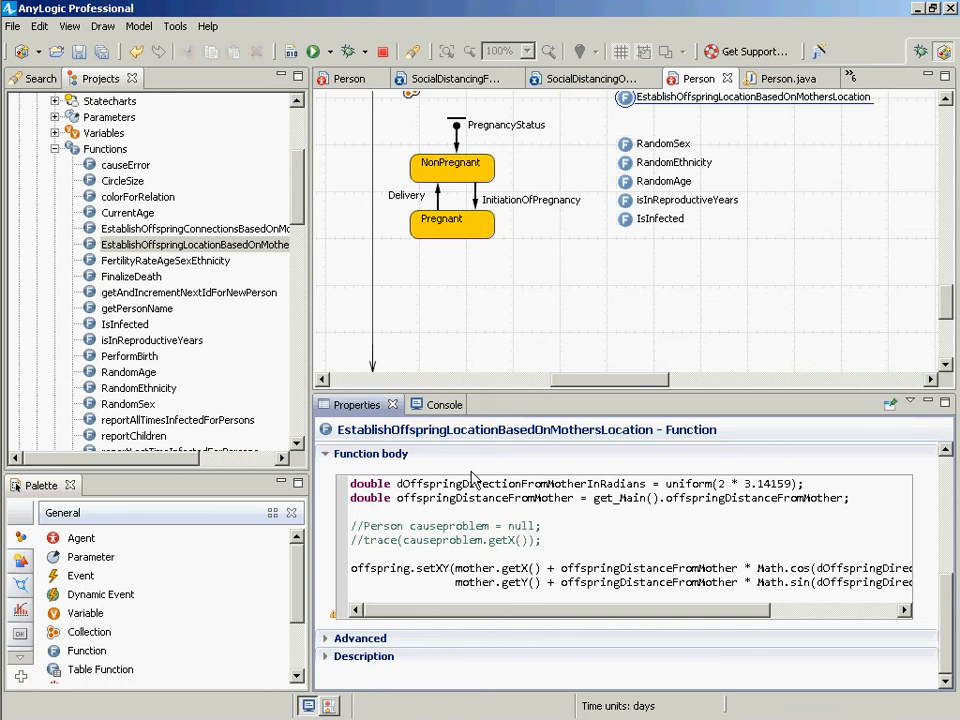
pyautogui.click(291, 51)
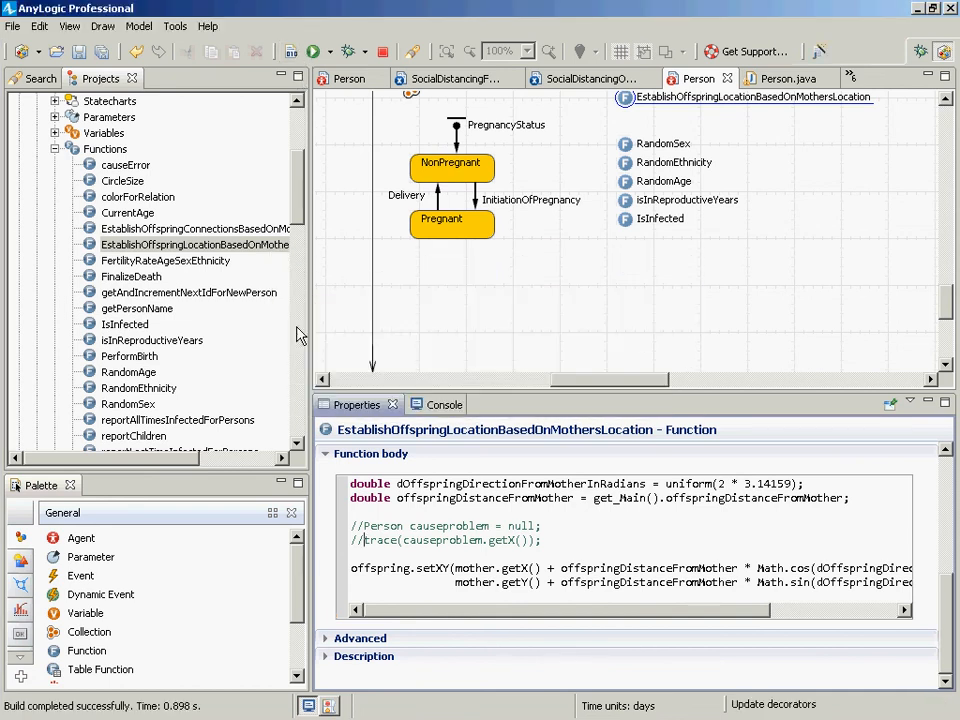
pyautogui.scroll(-10, 300, 335)
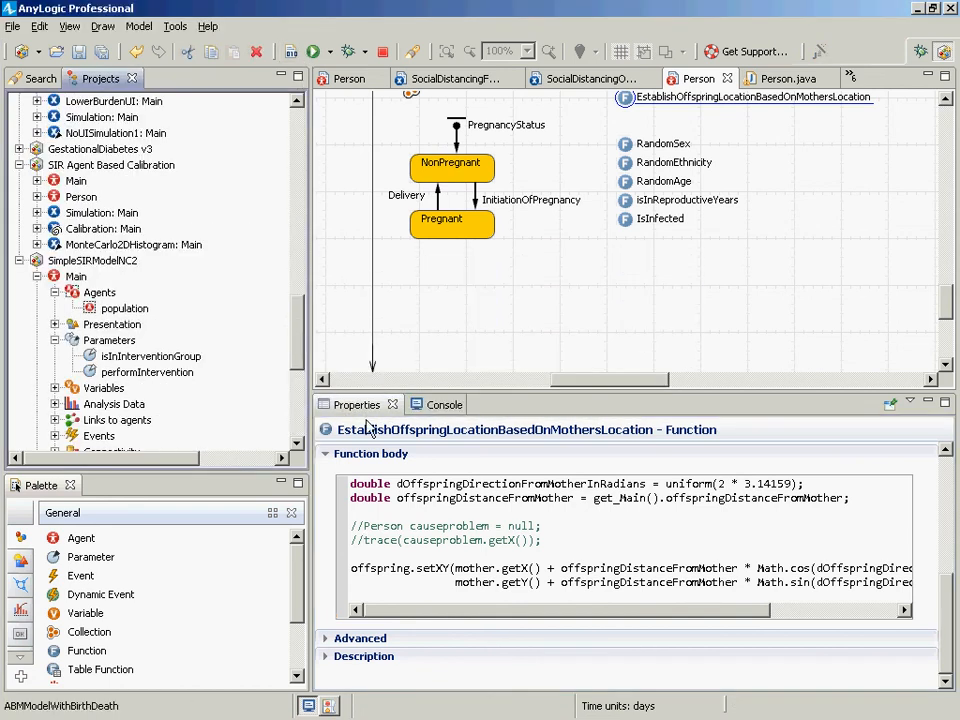
# Switch to the slide presentation and move from "Methods Associated with Objects" via "Call Stack (Dynamic) for Our Example" to "Call Graph (Static)".
pyautogui.hotkey('alt', 'Tab')
pyautogui.hotkey('alt', 'Tab')
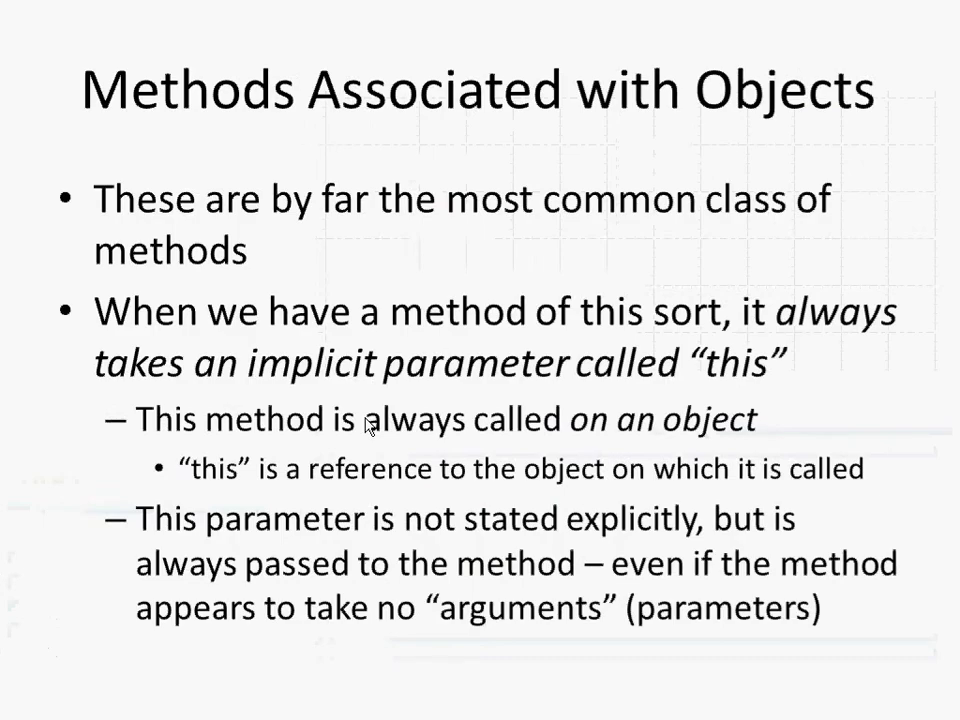
pyautogui.click(366, 425)
pyautogui.click(366, 425)
pyautogui.click(366, 425)
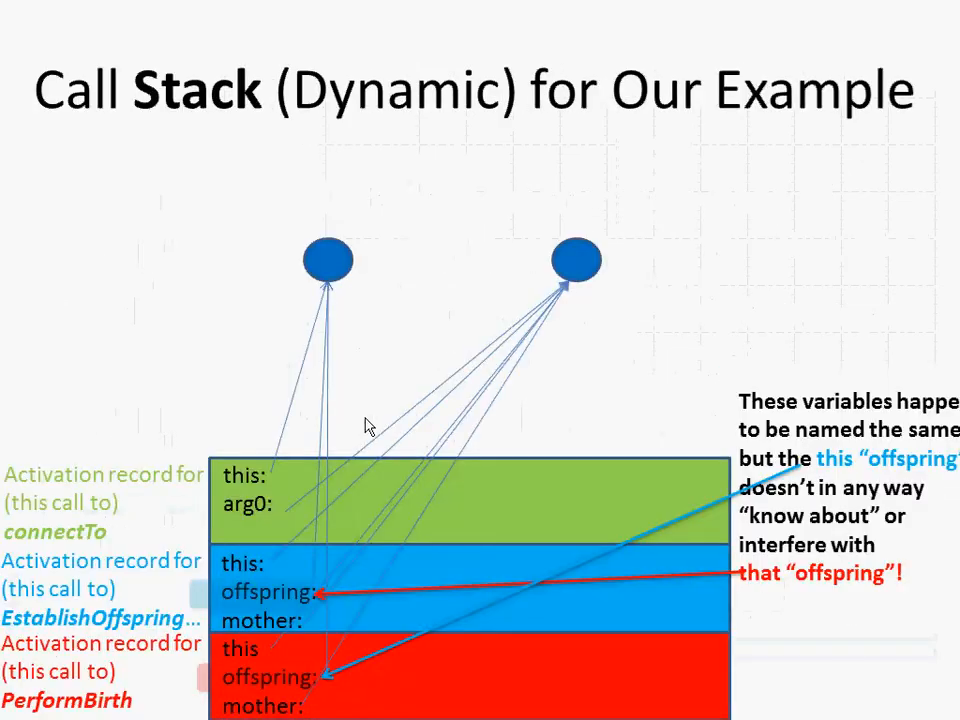
pyautogui.click(366, 425)
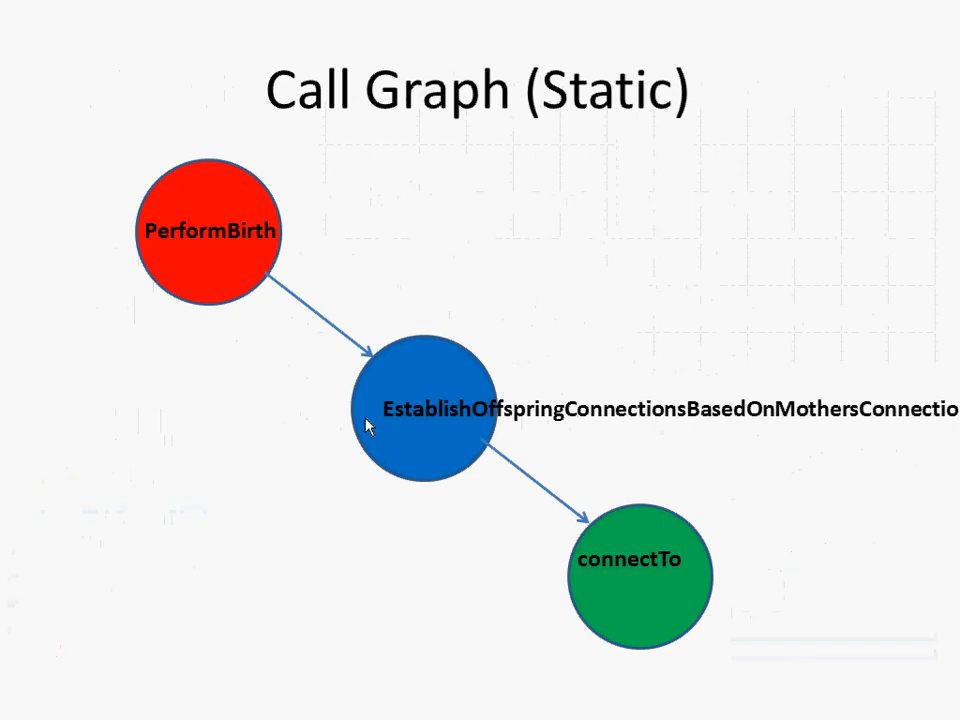